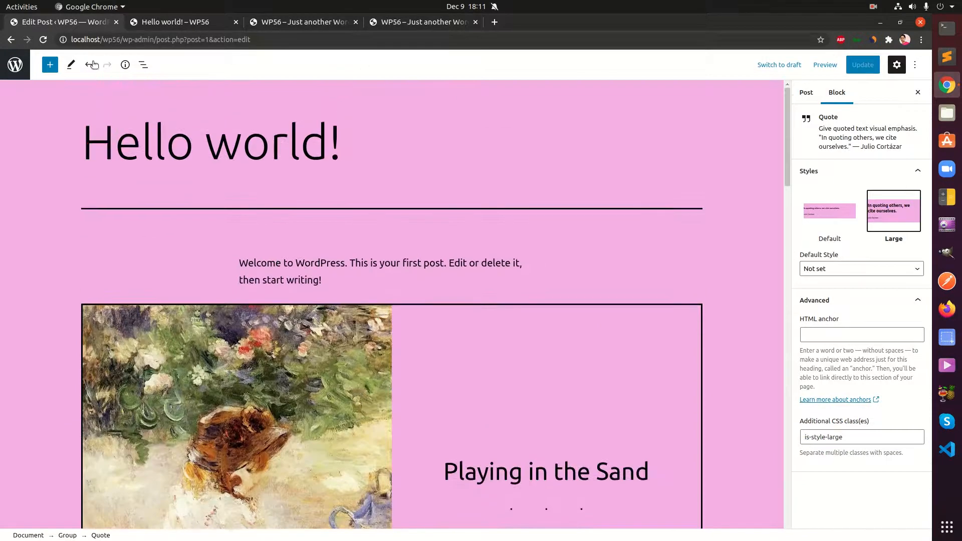
Leave the post editor for the WP56 front page and close the browser tab showing the Hello world! post.
left_click(15, 64)
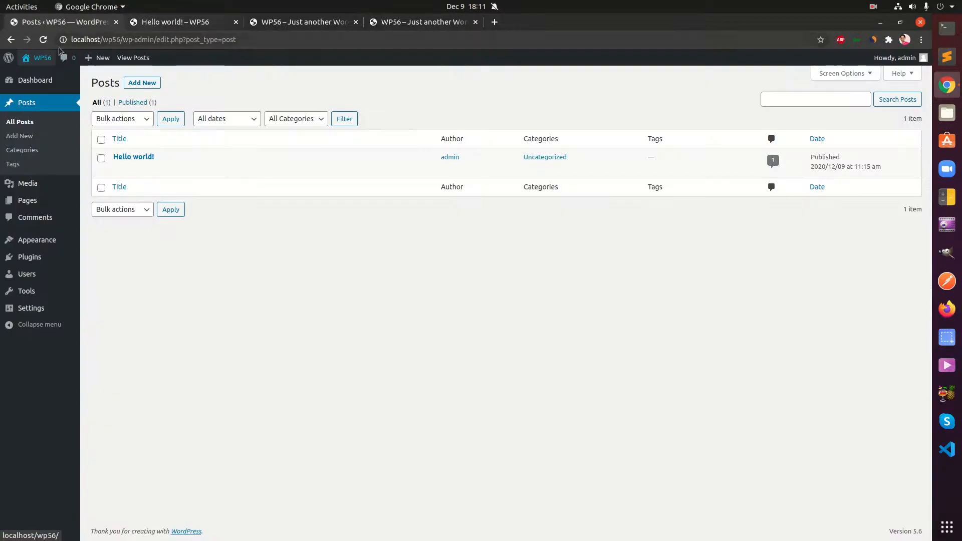
left_click(41, 58)
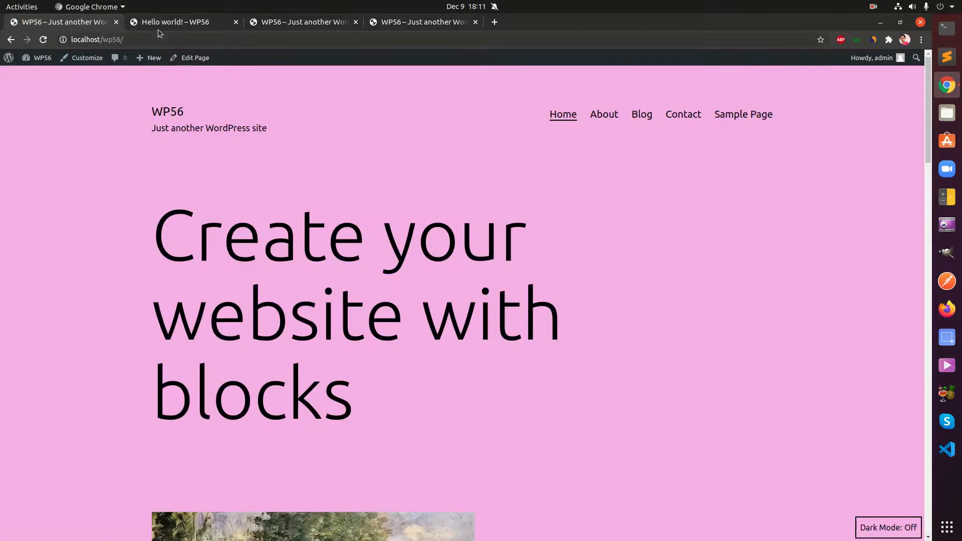
left_click(157, 23)
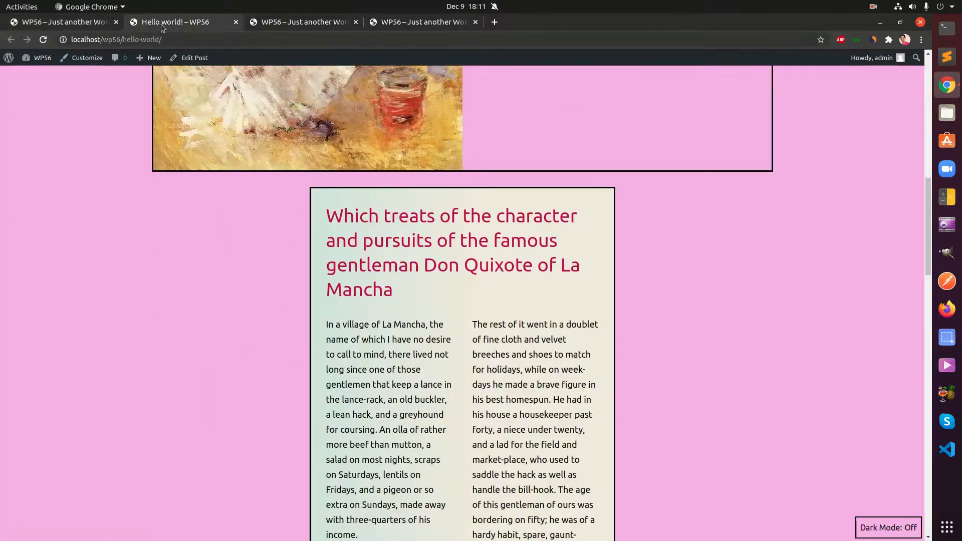
left_click(236, 22)
scroll(278, 427, "up", 10)
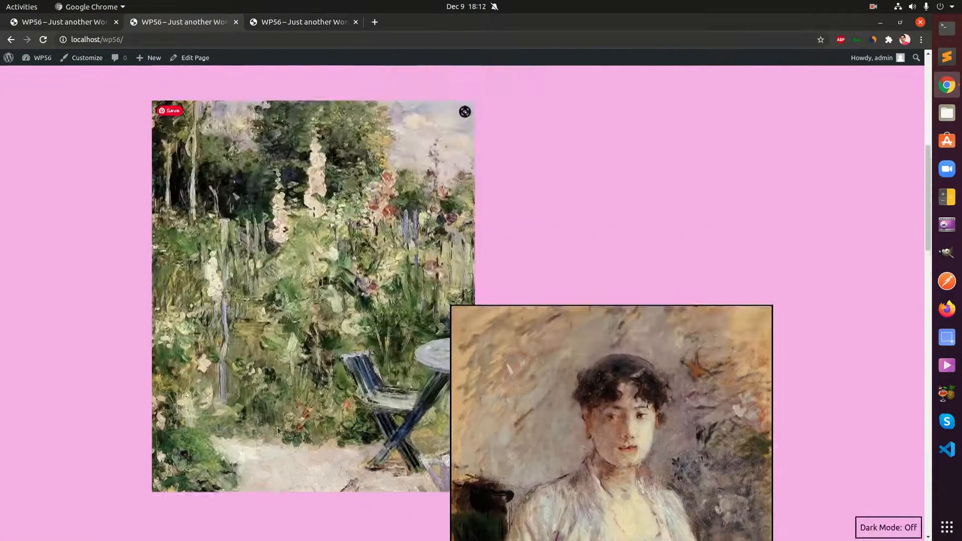
scroll(277, 427, "up", 4)
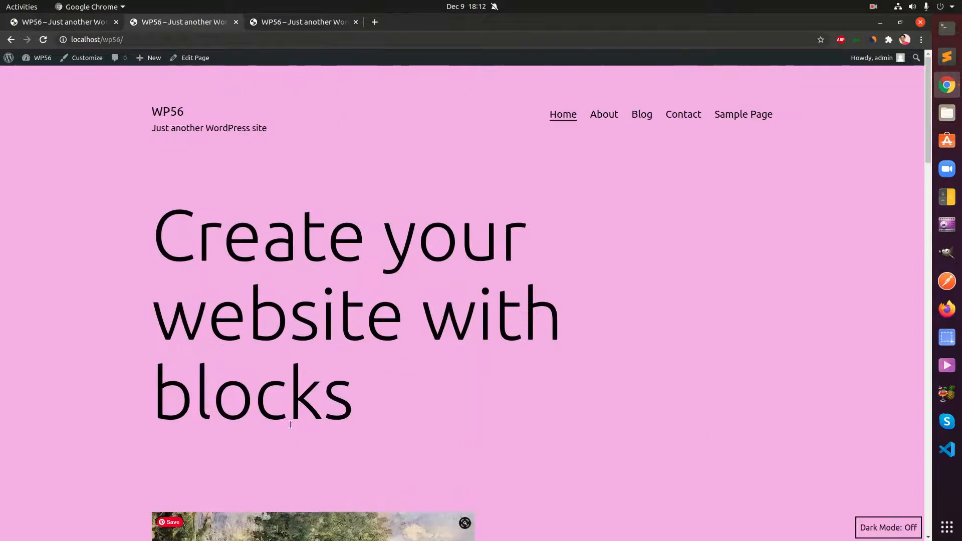
Open the site's About page and toggle dark mode repeatedly, leaving it on.
left_click(604, 115)
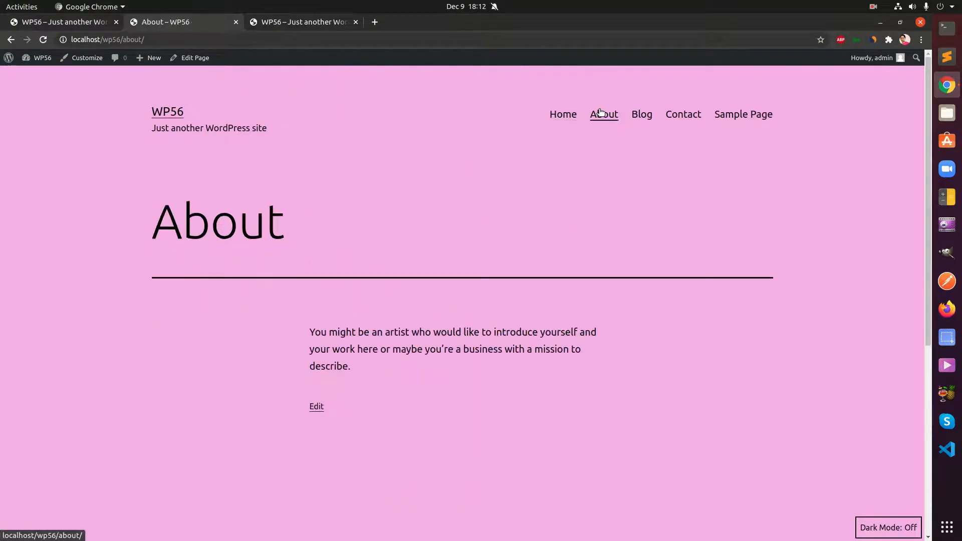
left_click(876, 533)
left_click(875, 533)
left_click(876, 533)
left_click(876, 533)
left_click(876, 533)
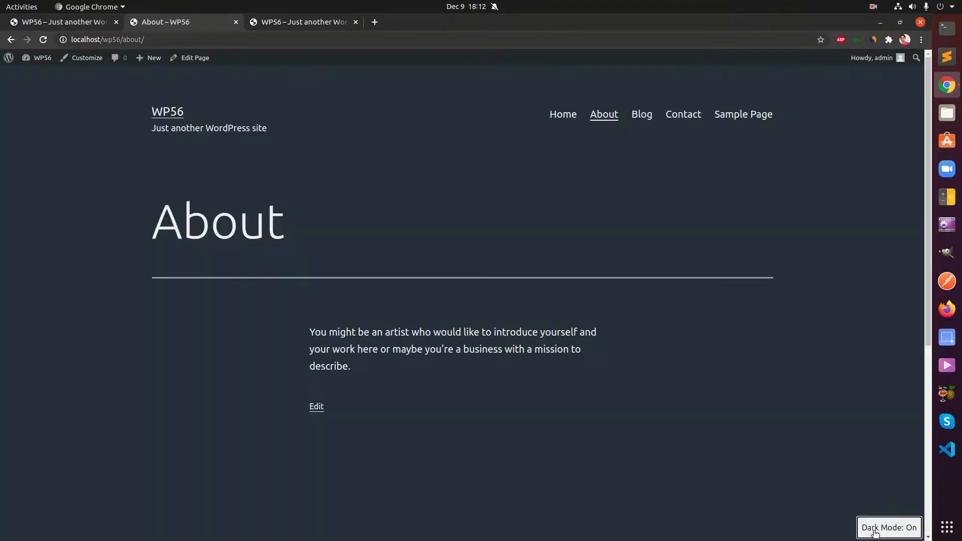
Check the Contact page and Sample Page in dark mode, finishing on the Home page.
left_click(682, 121)
left_click(723, 123)
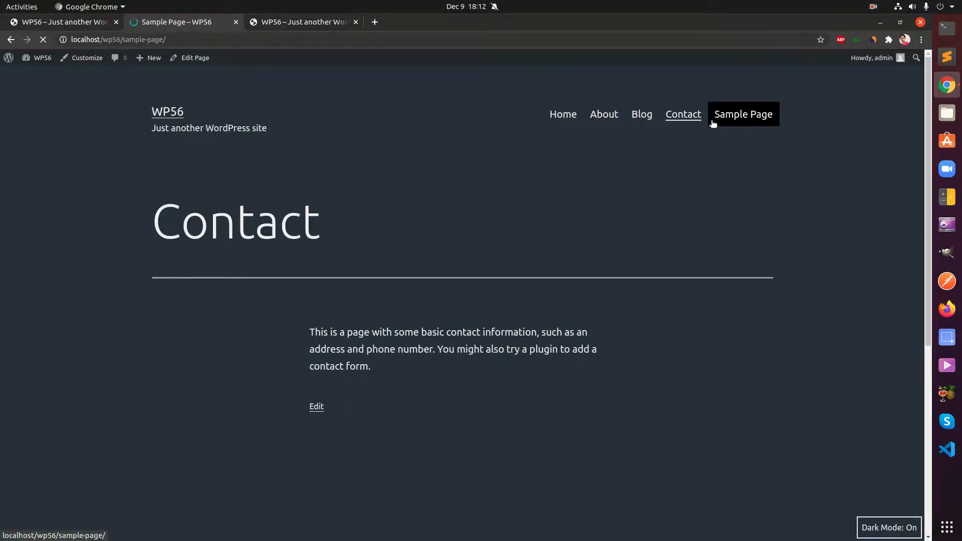
left_click(674, 121)
left_click(557, 120)
Examine the Home page's images, text columns, help section and footer in dark mode, returning to its header.
scroll(490, 361, "down", 3)
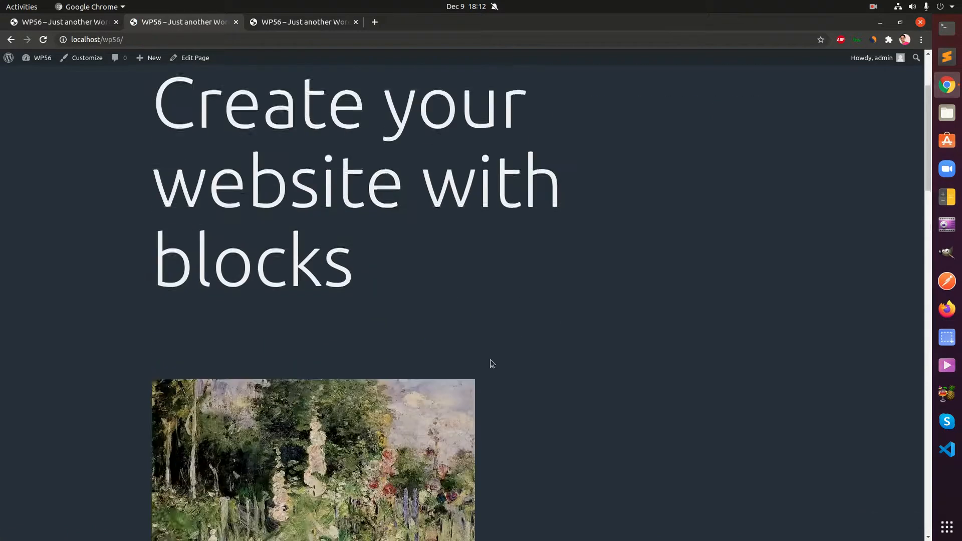
scroll(490, 360, "down", 5)
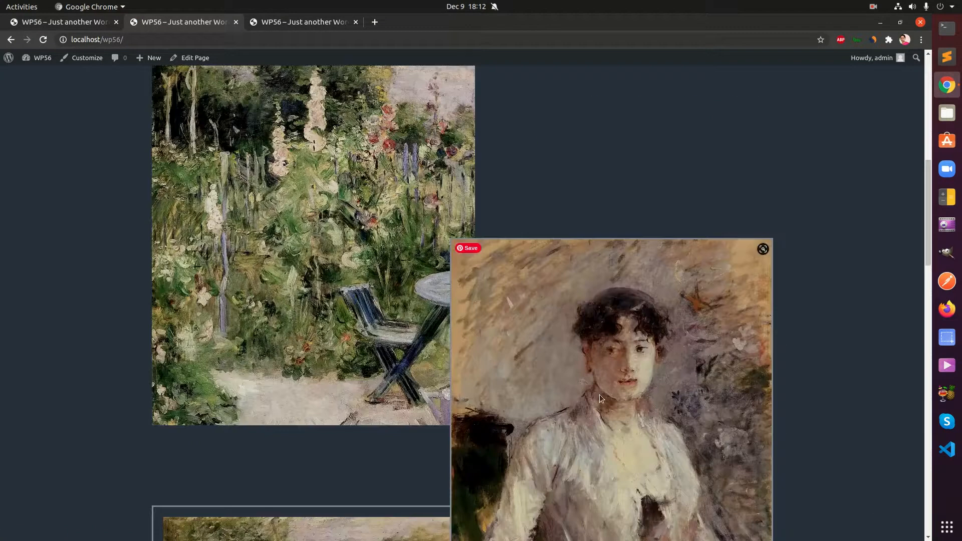
scroll(599, 395, "down", 3)
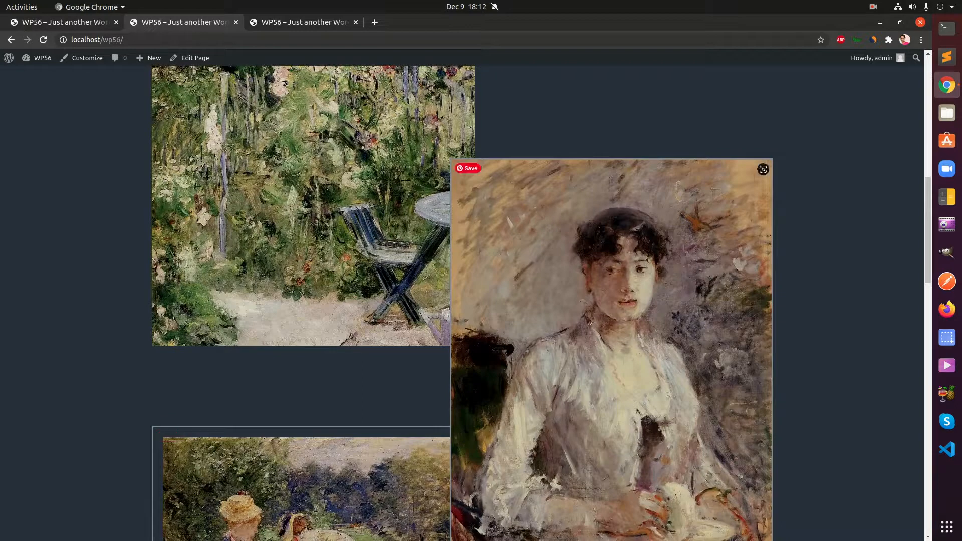
scroll(450, 425, "down", 10)
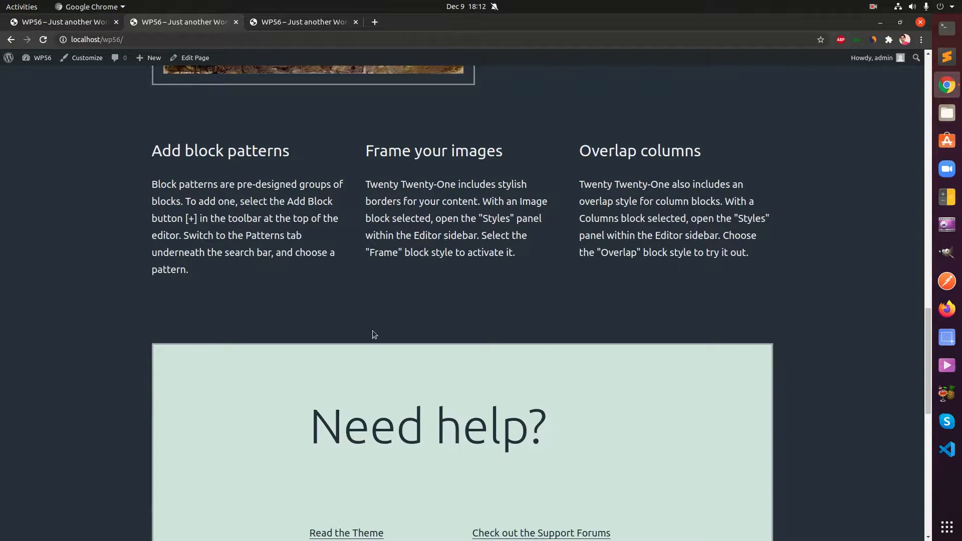
scroll(372, 330, "down", 12)
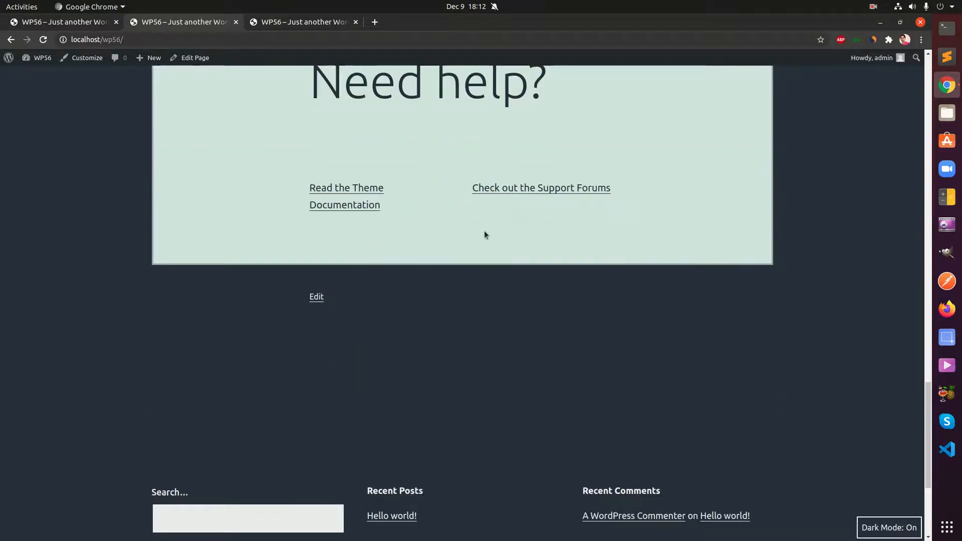
scroll(484, 250, "down", 5)
scroll(484, 250, "up", 6)
scroll(484, 246, "up", 15)
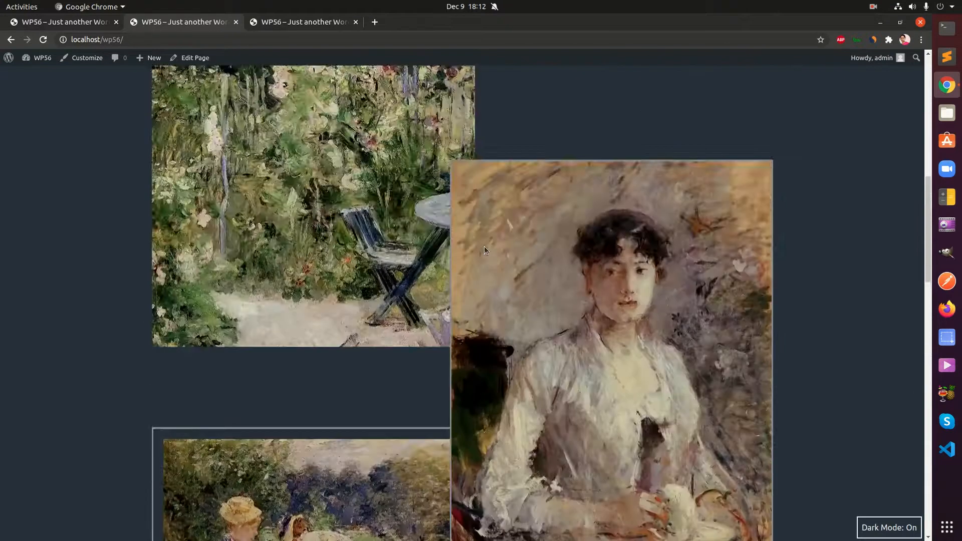
scroll(484, 249, "up", 7)
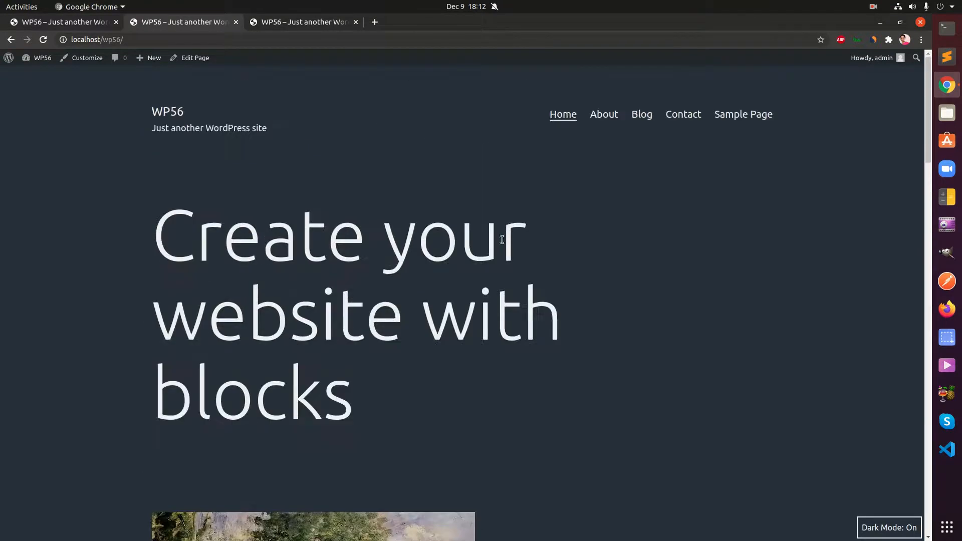
Browse the Blog, Contact and Sample Page entries of the site navigation and return to Home.
left_click(642, 115)
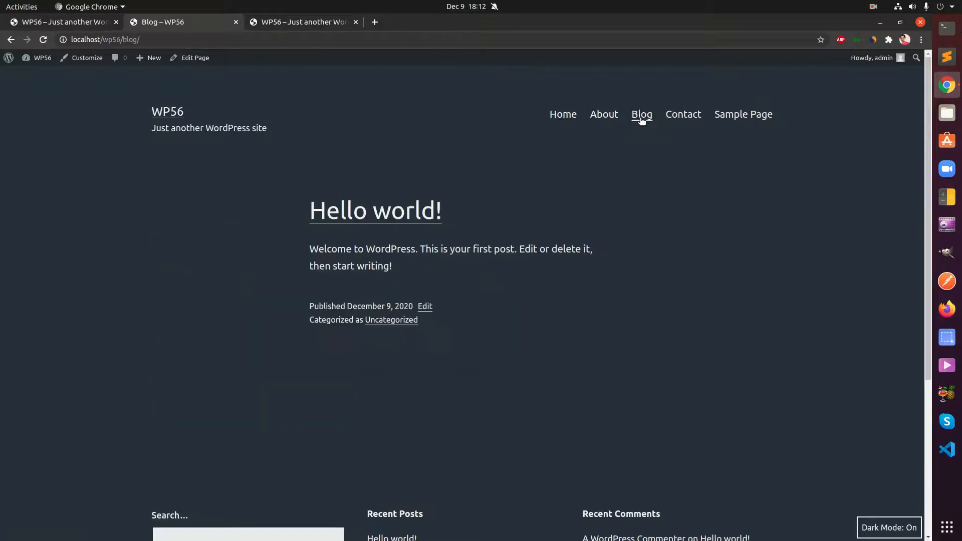
left_click(683, 115)
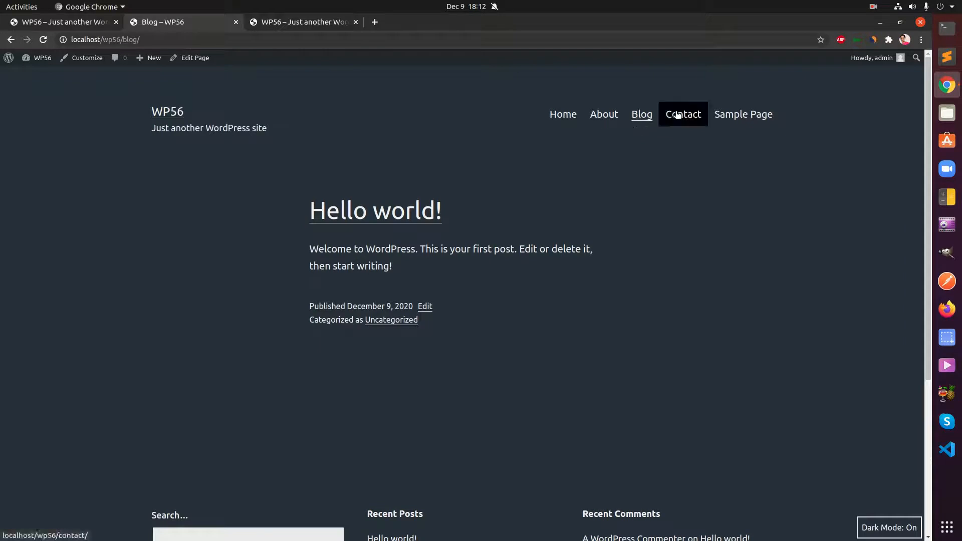
left_click(730, 117)
left_click(564, 115)
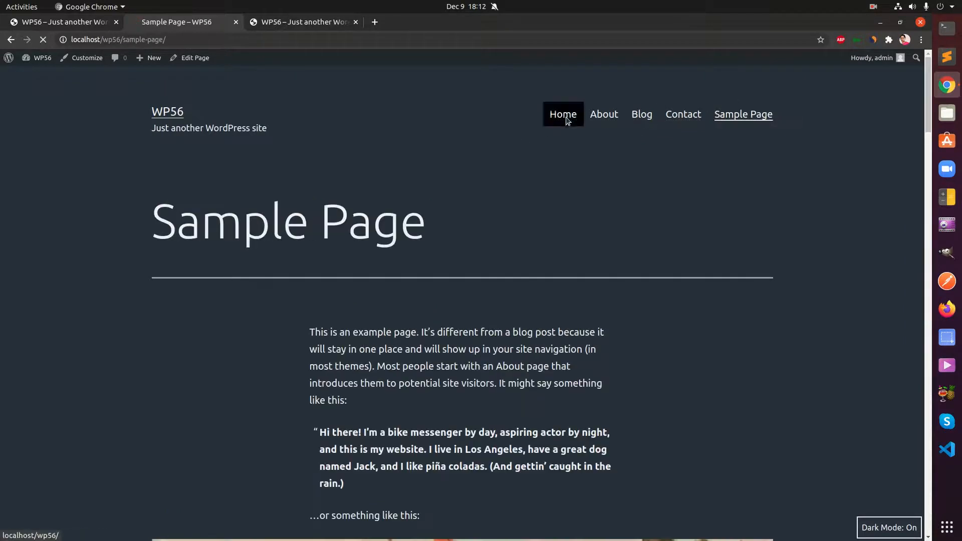
Open the Hello world! post from the Blog page and examine its content down to the comments in dark mode.
left_click(642, 116)
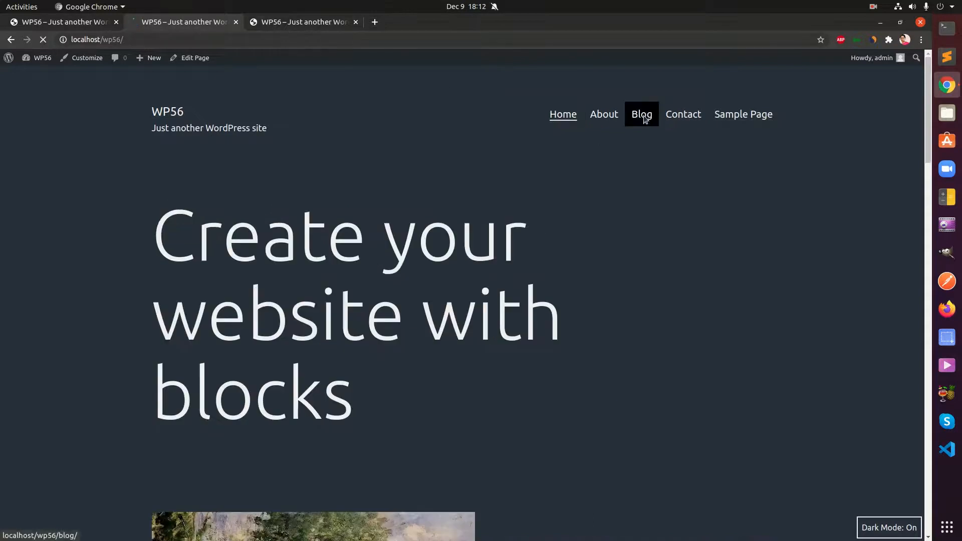
left_click(380, 214)
scroll(458, 346, "down", 6)
scroll(457, 349, "down", 15)
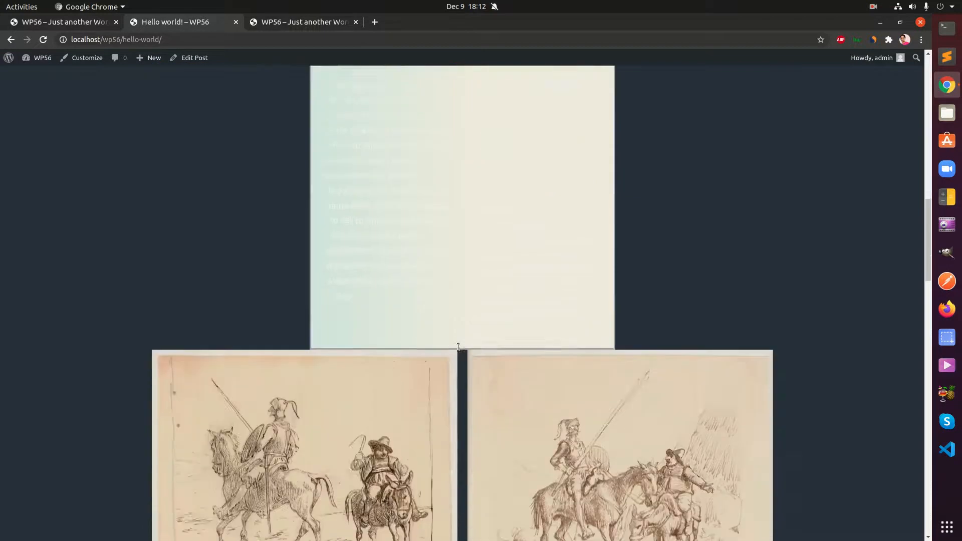
scroll(460, 351, "down", 10)
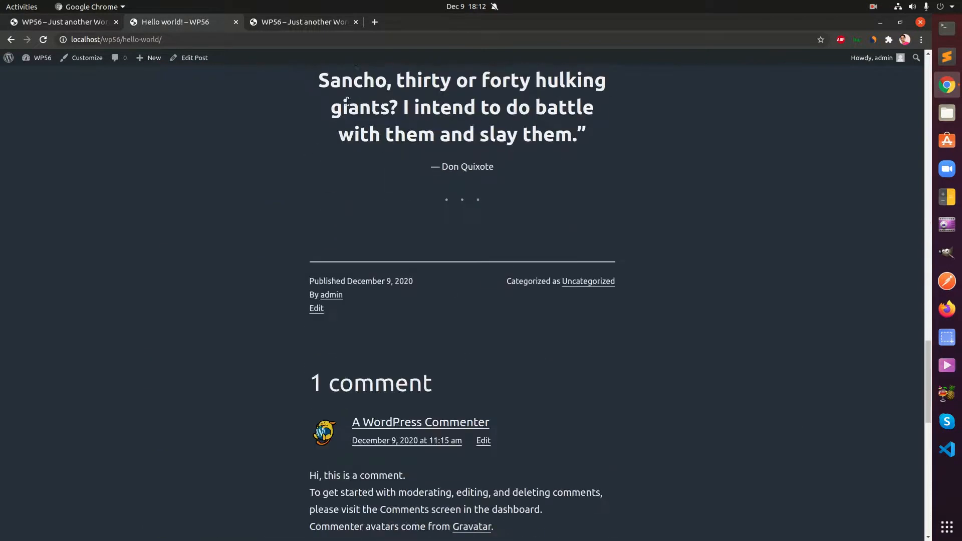
scroll(813, 525, "up", 4)
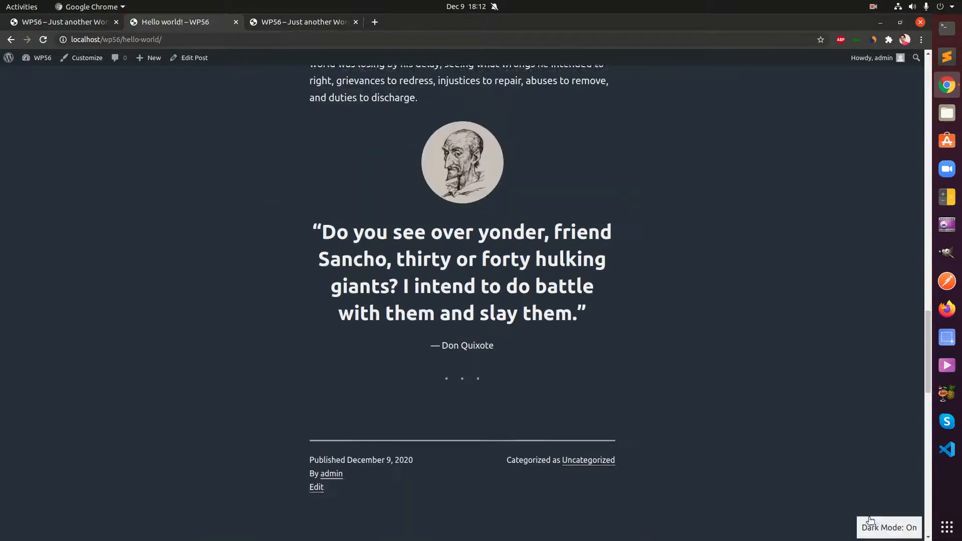
Toggle dark mode on the Hello world! post several times, leaving it off.
left_click(883, 535)
left_click(882, 534)
left_click(883, 535)
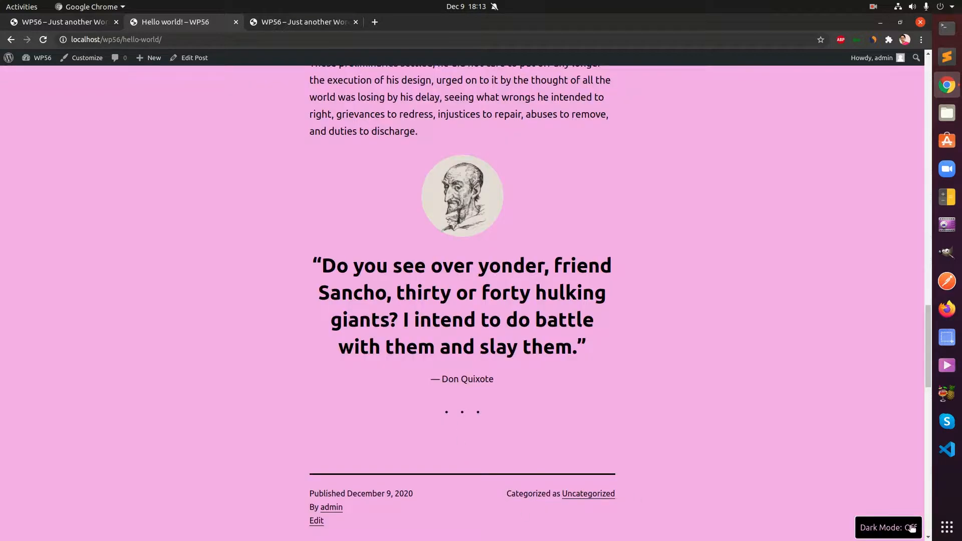
left_click(885, 528)
left_click(884, 528)
Open wordpress.org in a new browser tab.
left_click(300, 23)
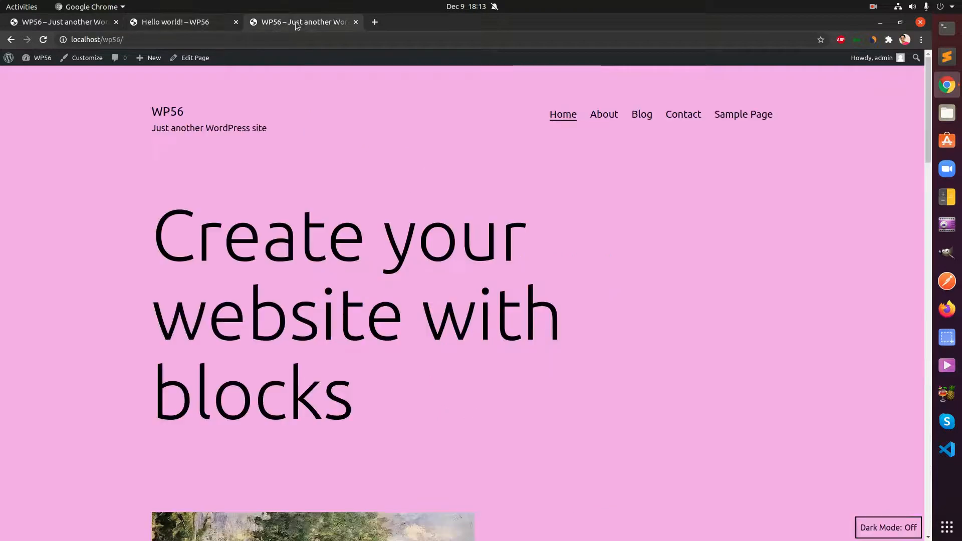
left_click(373, 22)
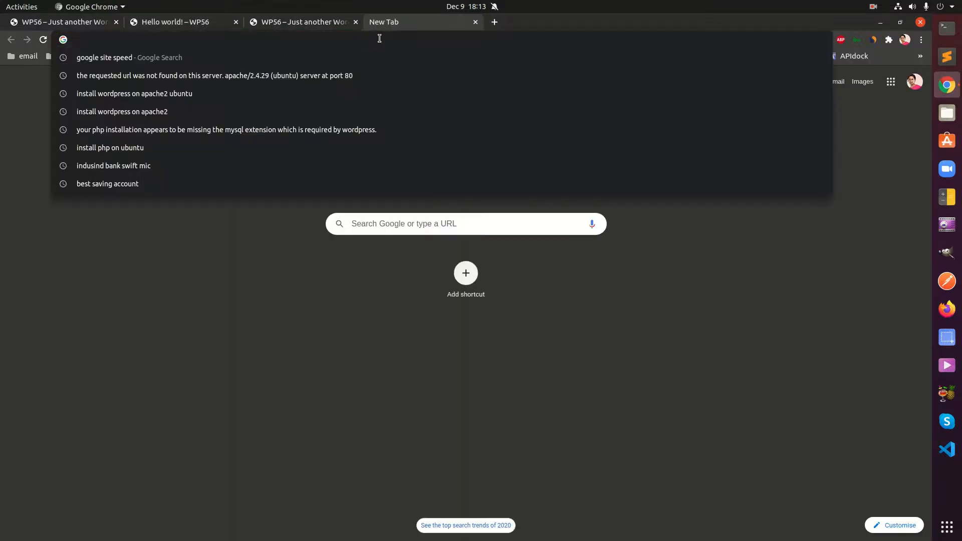
type("owr")
key("BackSpace")
key("BackSpace")
key("BackSpace")
type("wordpress.org")
key("Return")
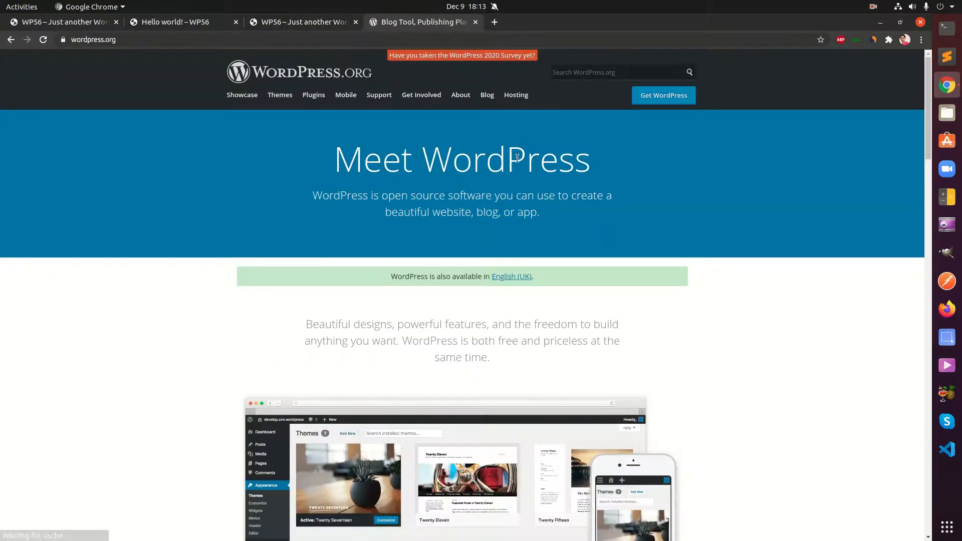
View the Get WordPress download page, and open the WordPress 5.6 “Simone” announcement from the WordPress.org blog.
left_click(647, 100)
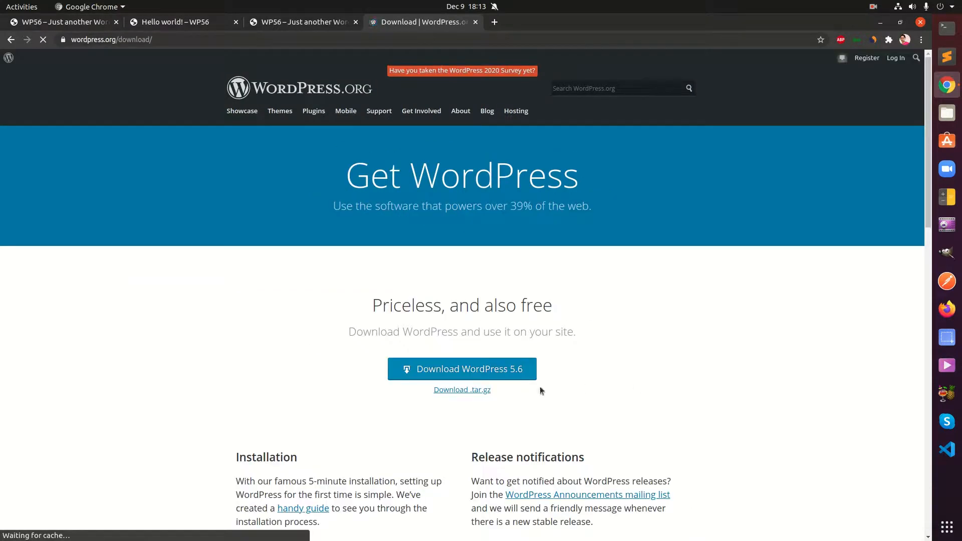
left_click(485, 113)
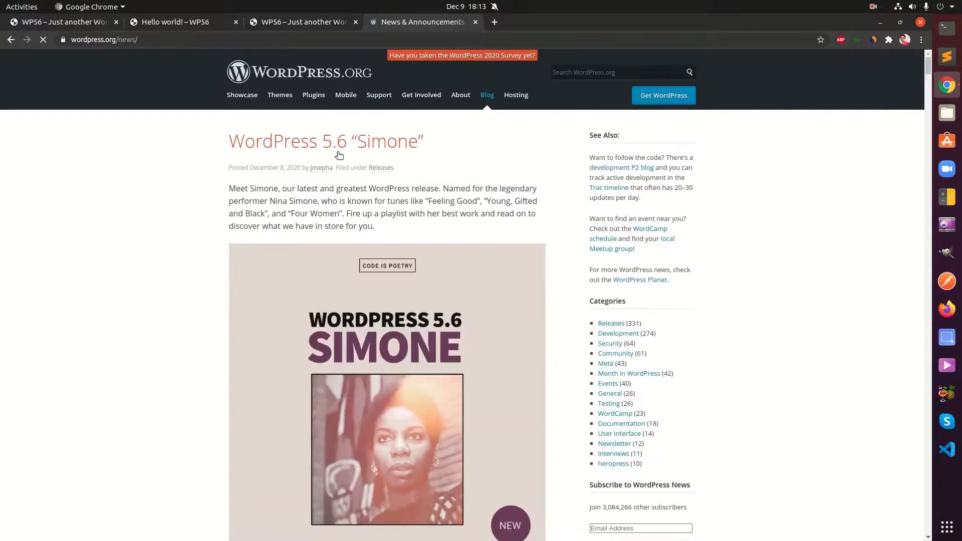
left_click(342, 146)
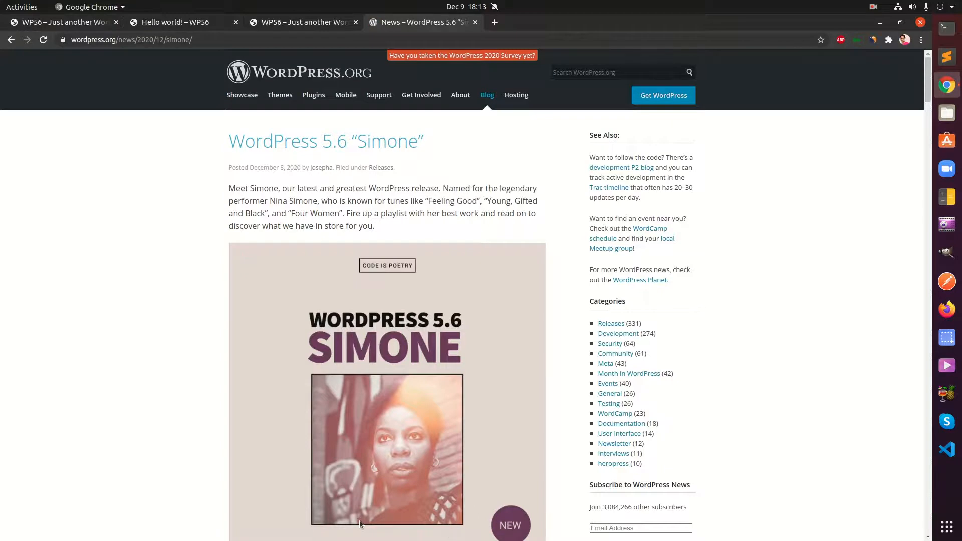
Read the WordPress 5.6 announcement from its introduction through layout flexibility, block patterns and video captioning.
scroll(359, 523, "down", 2)
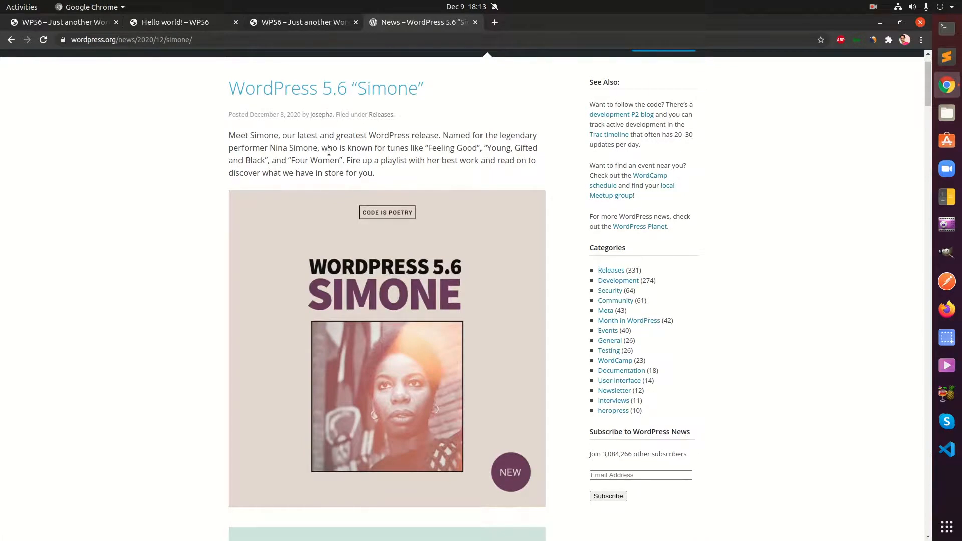
scroll(381, 450, "down", 10)
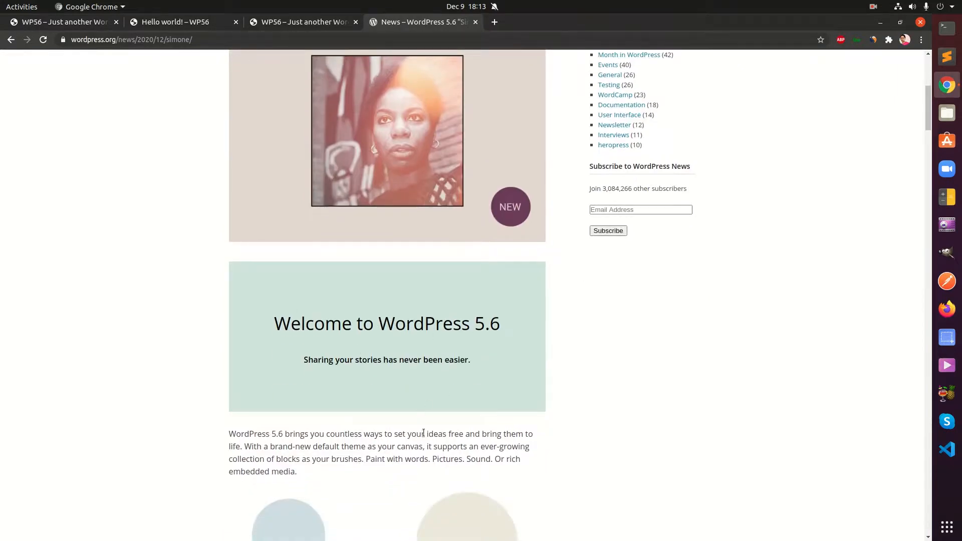
scroll(423, 431, "down", 10)
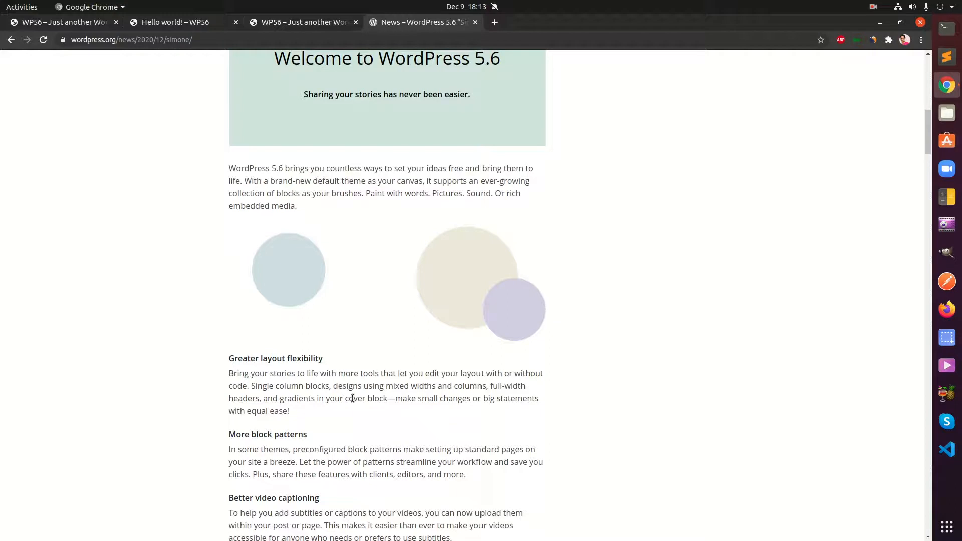
left_click_drag(344, 401, 385, 400)
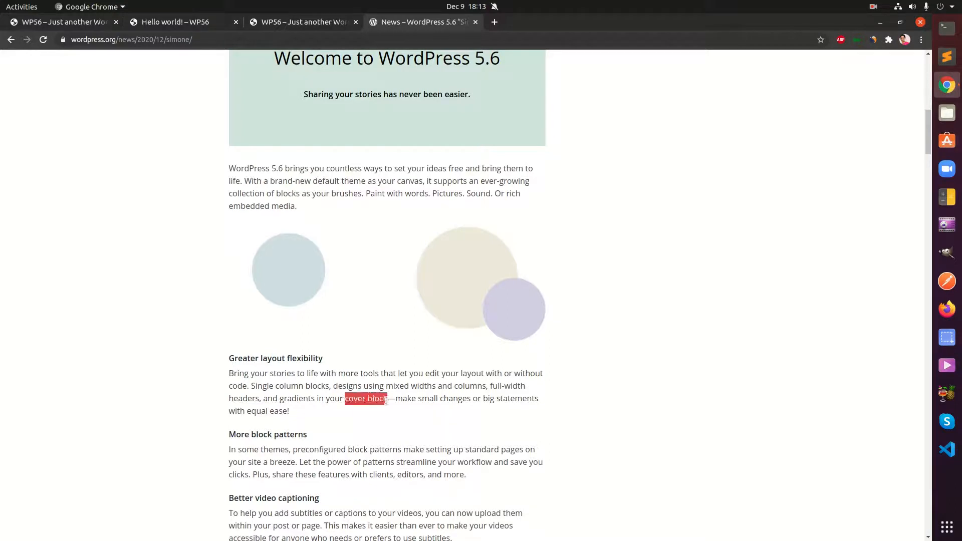
left_click(282, 382)
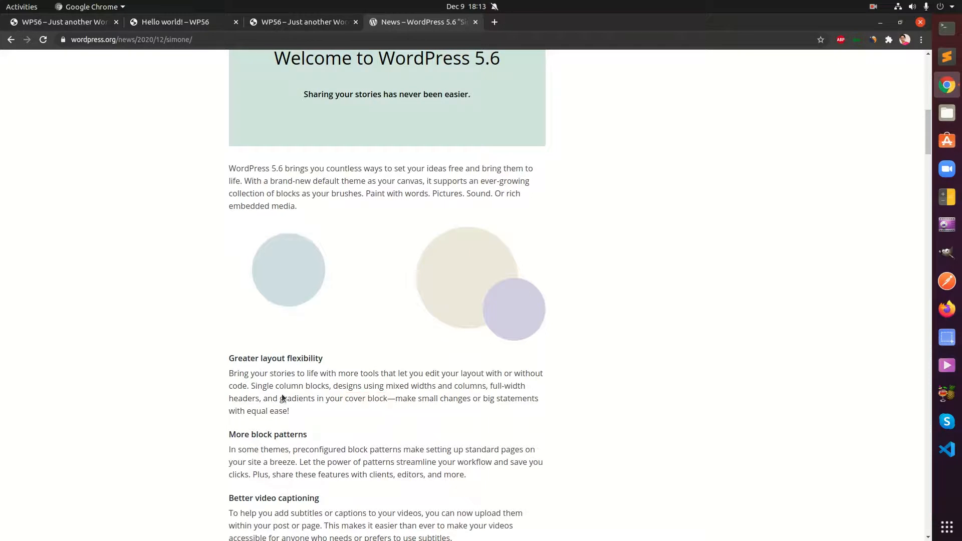
scroll(383, 469, "down", 5)
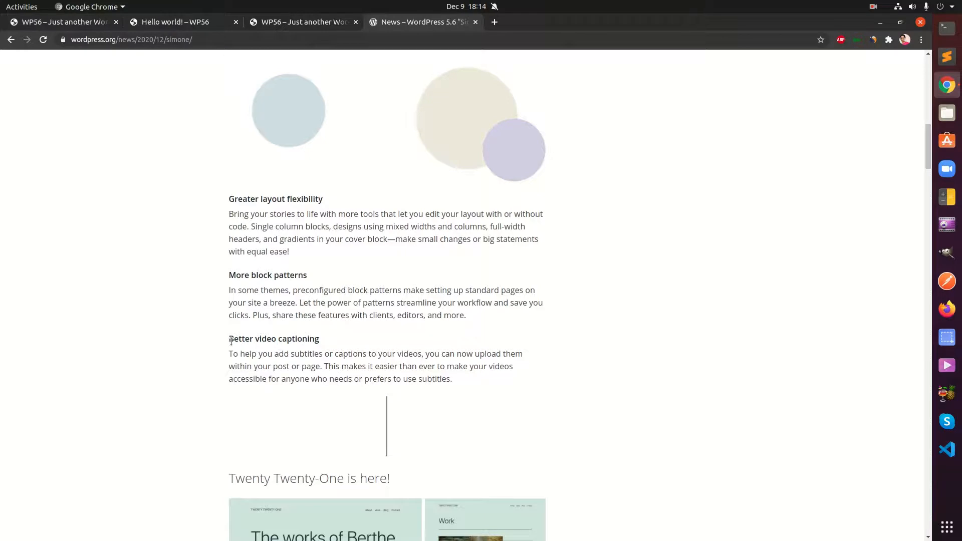
Look through the local WP56 homepage, and open the Sample Page to examine the caption below its embedded video.
left_click_drag(231, 341, 339, 346)
left_click(411, 251)
left_click(267, 23)
scroll(383, 396, "down", 13)
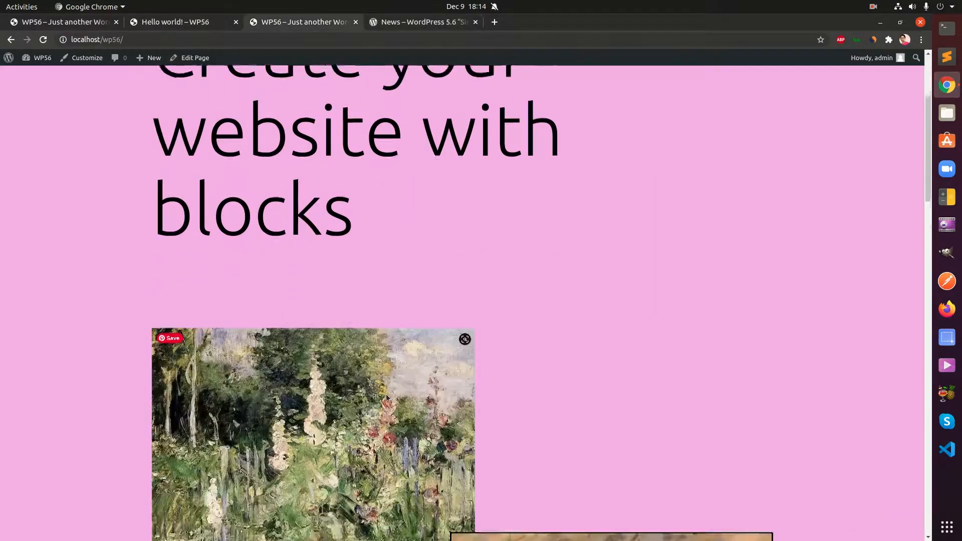
scroll(386, 396, "down", 20)
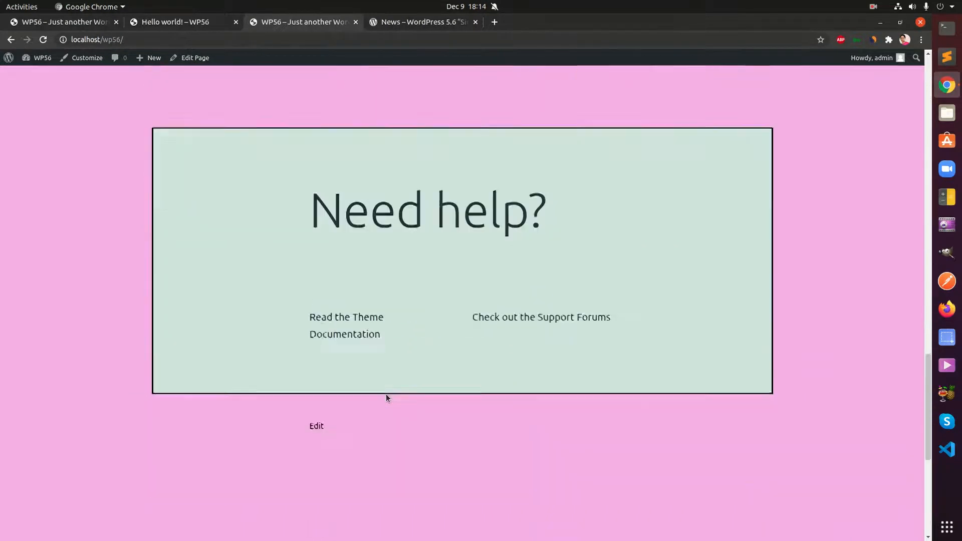
scroll(385, 394, "up", 5)
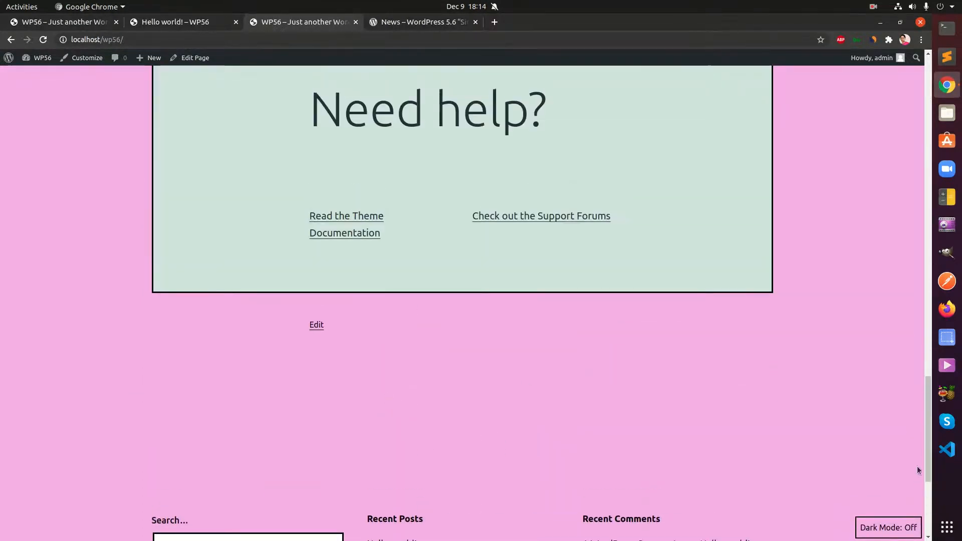
left_click_drag(925, 452, 846, 95)
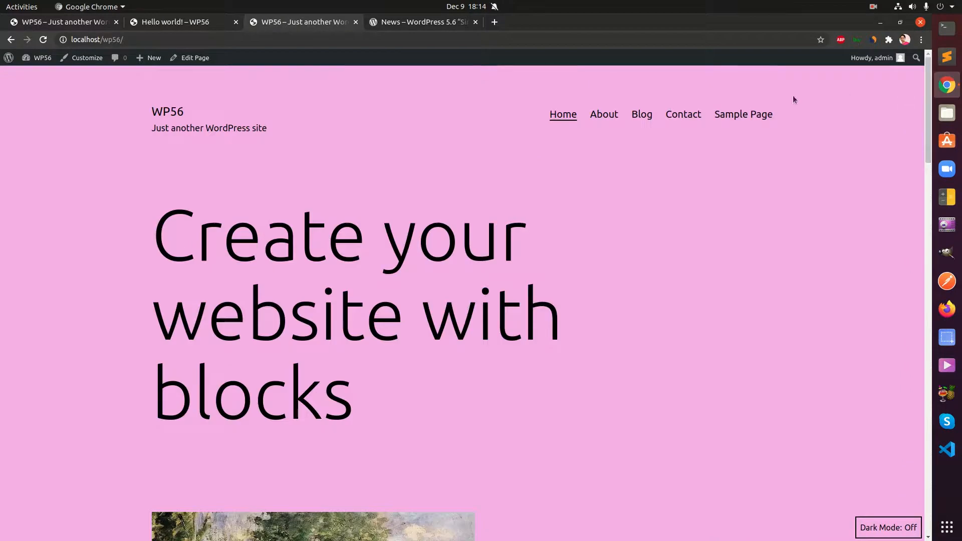
left_click(737, 116)
scroll(513, 328, "down", 12)
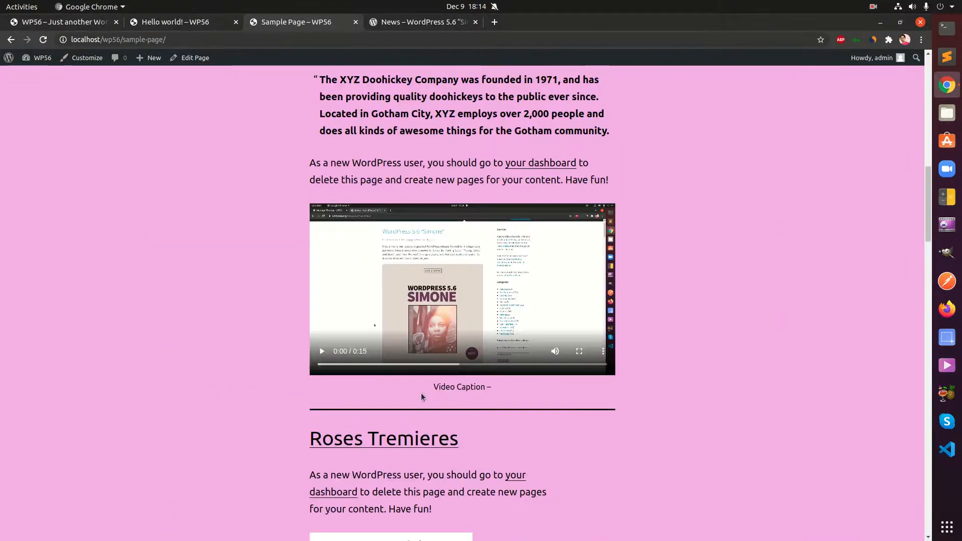
left_click_drag(434, 389, 526, 394)
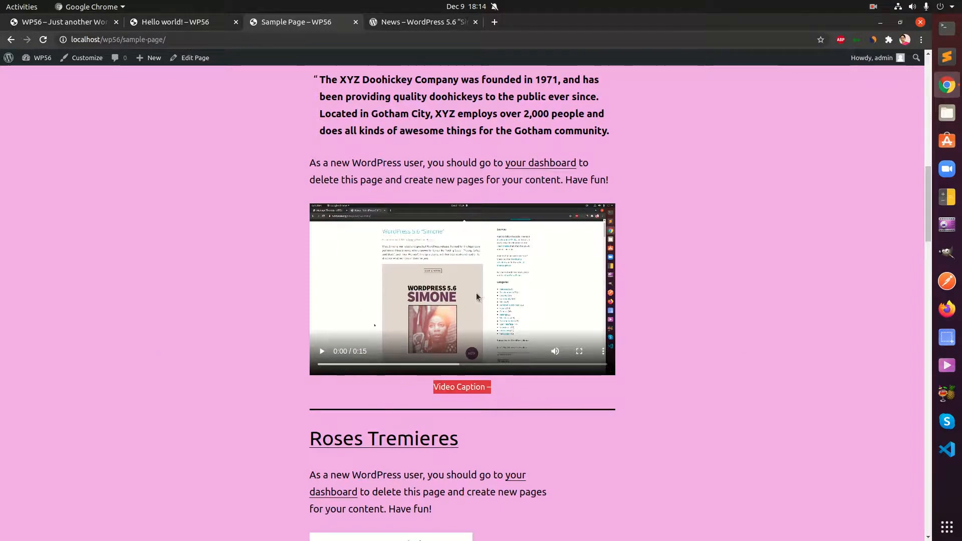
left_click(485, 390)
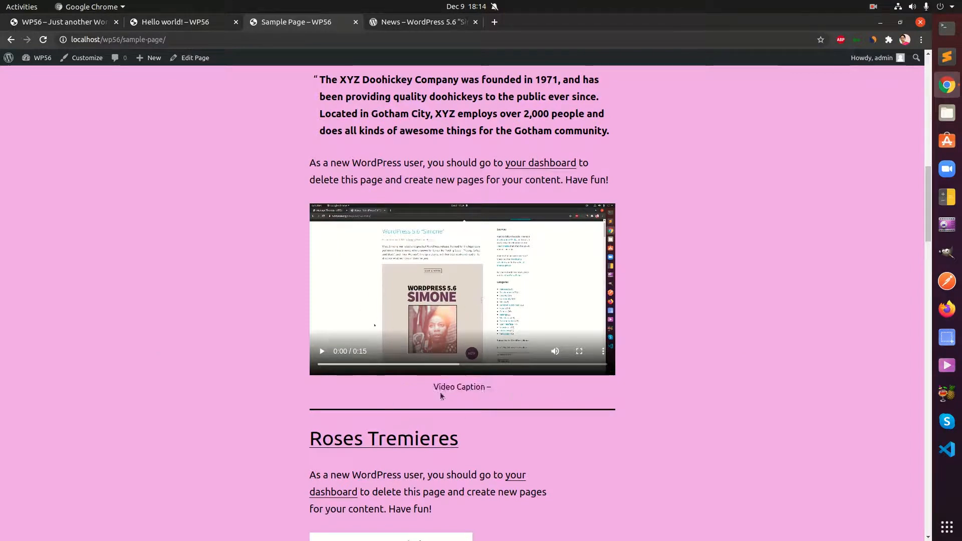
Return to the WordPress 5.6 announcement and read the paragraph under “Better video captioning”.
left_click(389, 23)
left_click_drag(231, 354, 515, 354)
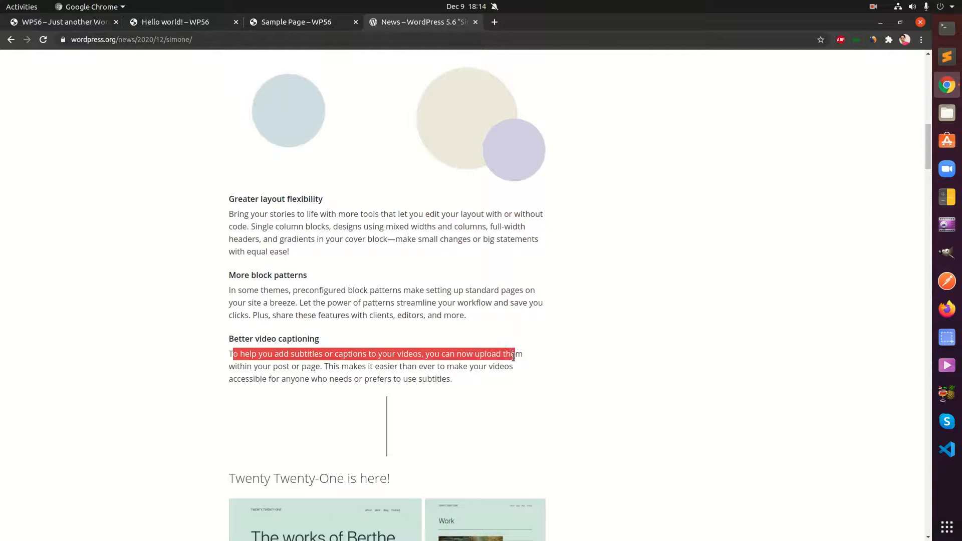
left_click(481, 380)
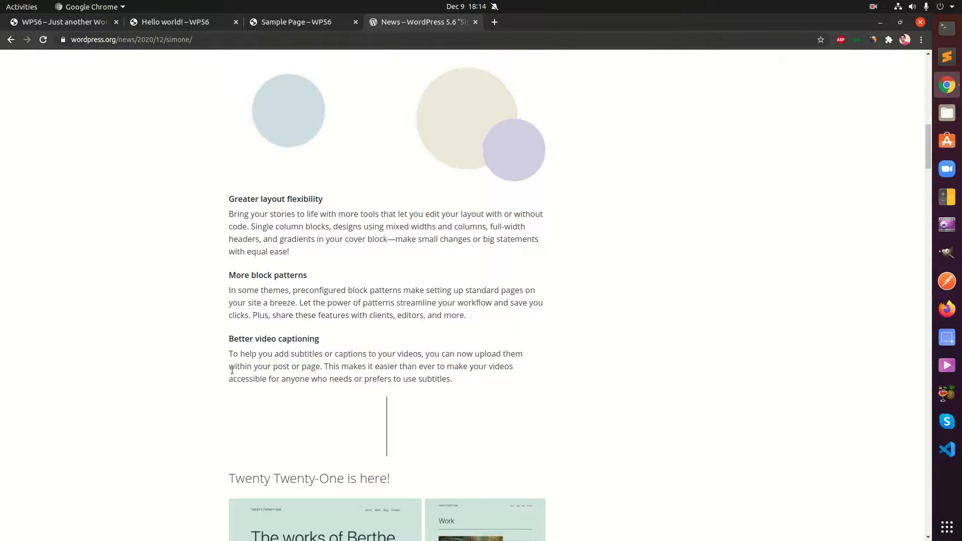
left_click_drag(228, 370, 340, 369)
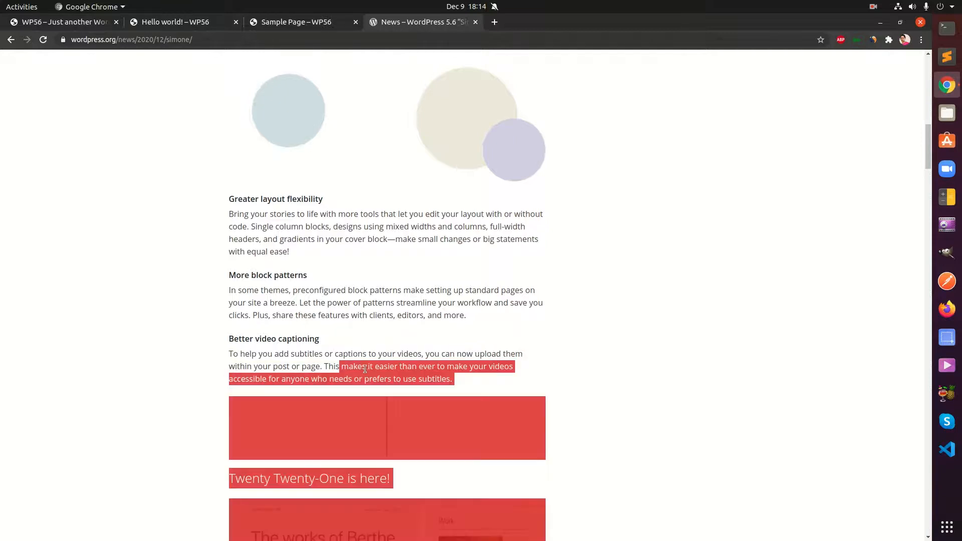
left_click(357, 367)
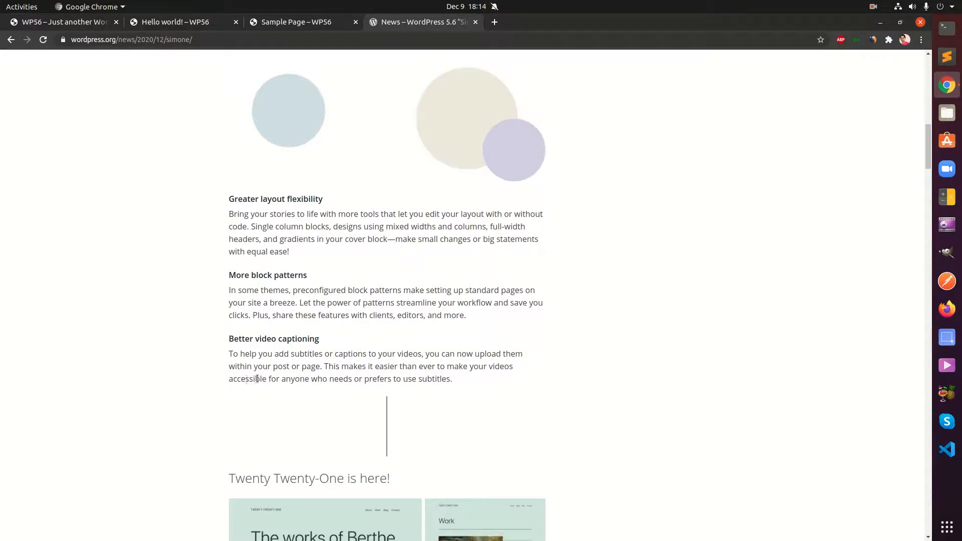
left_click_drag(247, 380, 495, 370)
left_click(493, 371)
left_click_drag(325, 367, 461, 381)
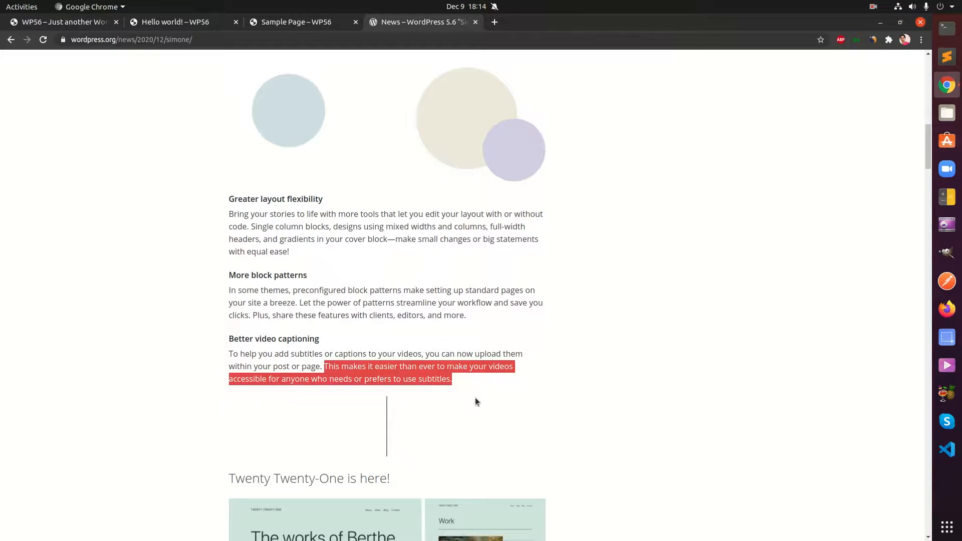
left_click(462, 412)
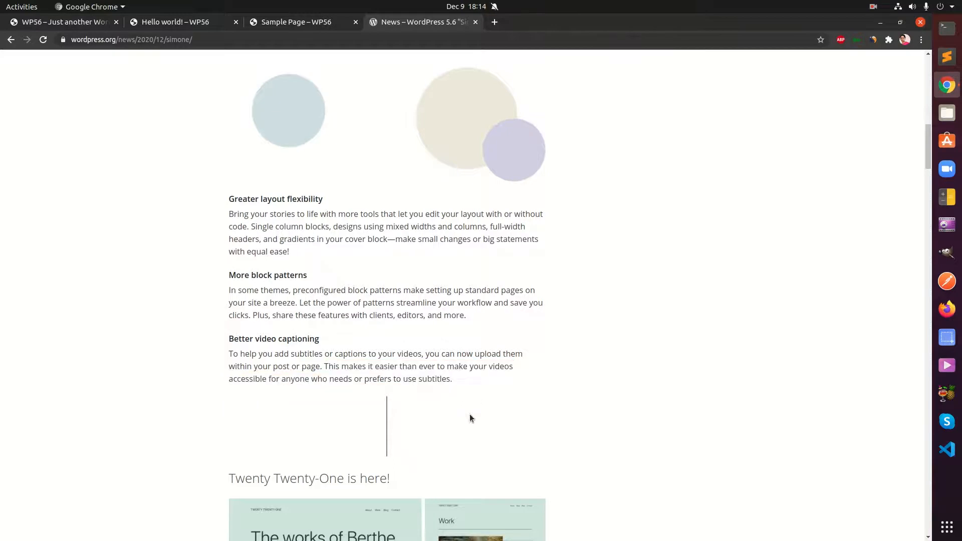
Read the announcement's “Twenty Twenty-One is here!” section through “A rainbow of soft pastels”.
scroll(461, 413, "down", 3)
scroll(476, 414, "down", 3)
scroll(475, 413, "up", 1)
scroll(475, 413, "down", 2)
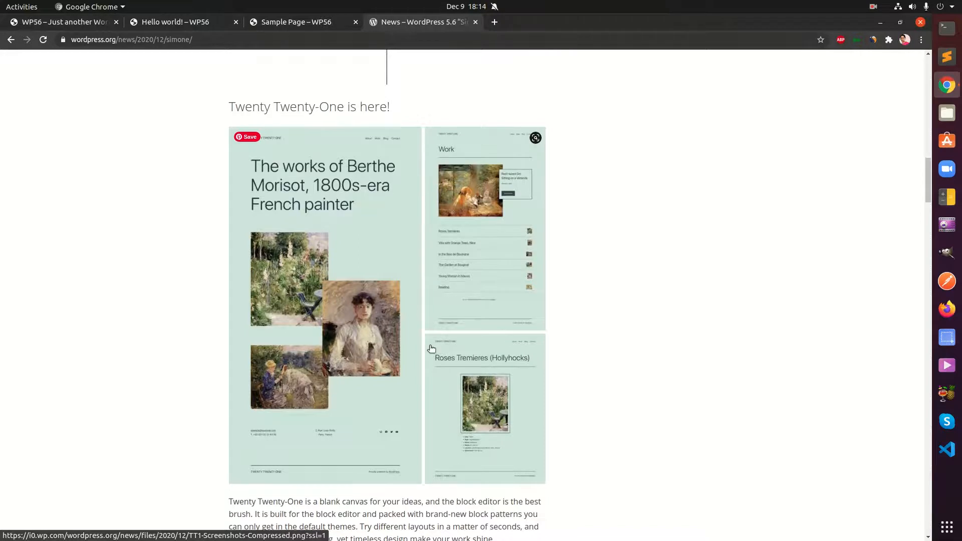
scroll(429, 346, "down", 4)
scroll(429, 347, "down", 3)
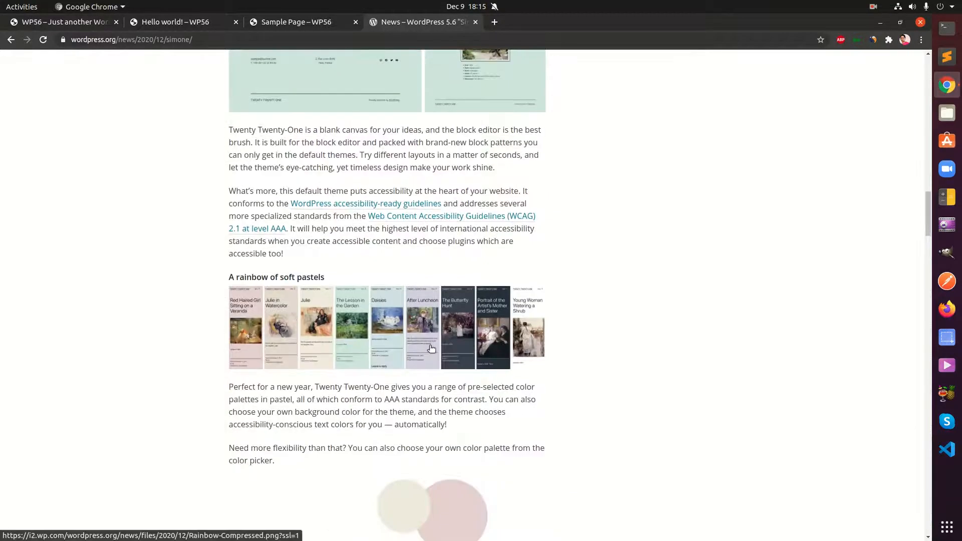
Open the local site's Sample Page in the Customizer's Colors & Dark Mode settings and toggle Dark Mode support, leaving it enabled.
left_click(307, 21)
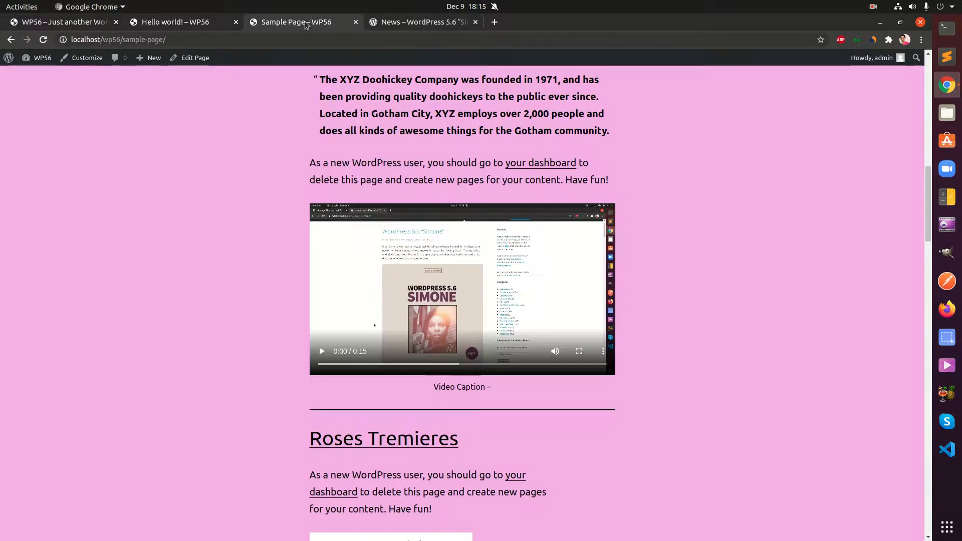
left_click(84, 59)
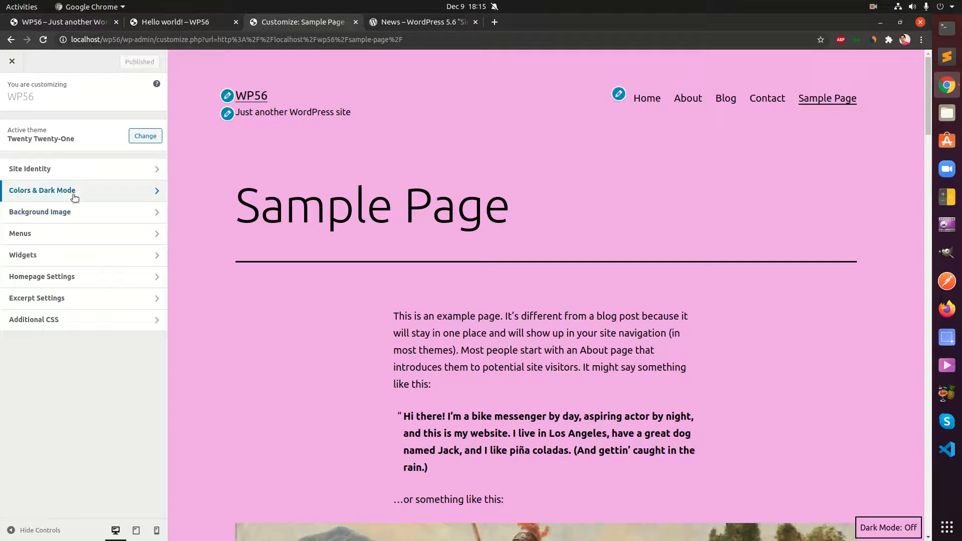
left_click(72, 191)
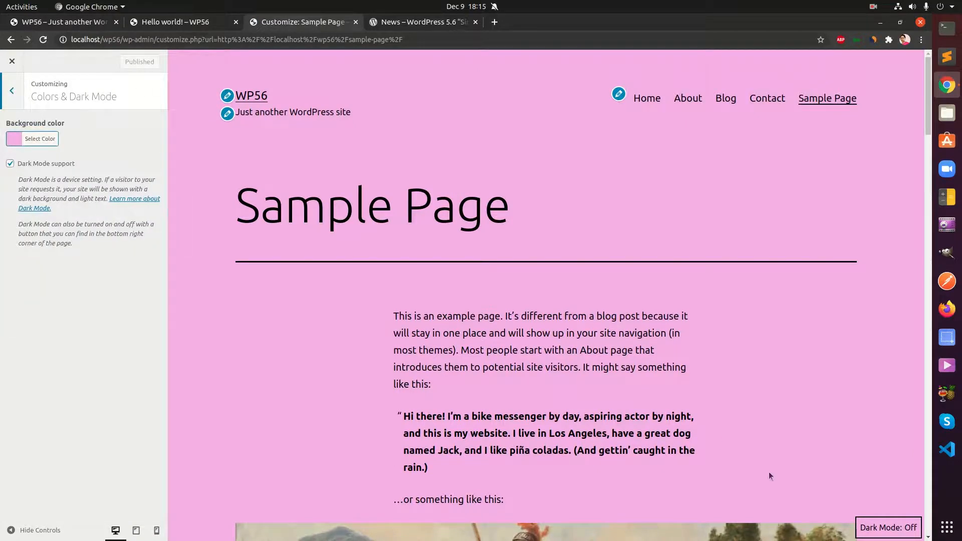
left_click(11, 164)
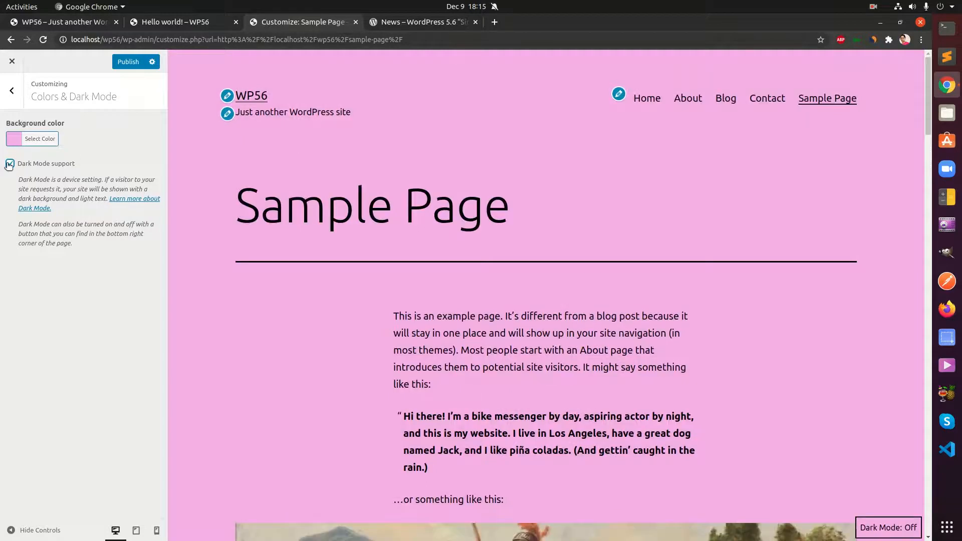
Try several background colors for the site, ending with the blue-violet #999ed8.
left_click(19, 142)
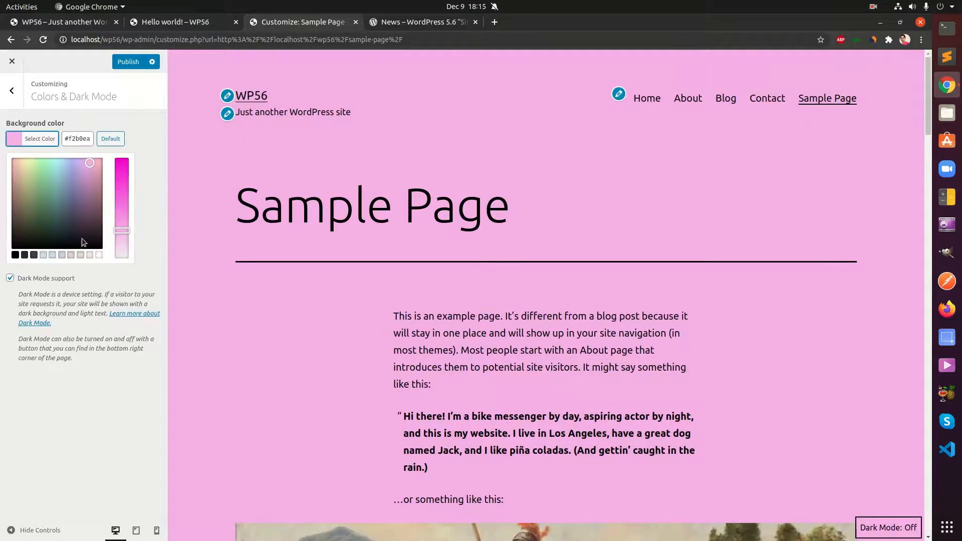
left_click(44, 170)
left_click_drag(44, 171, 80, 162)
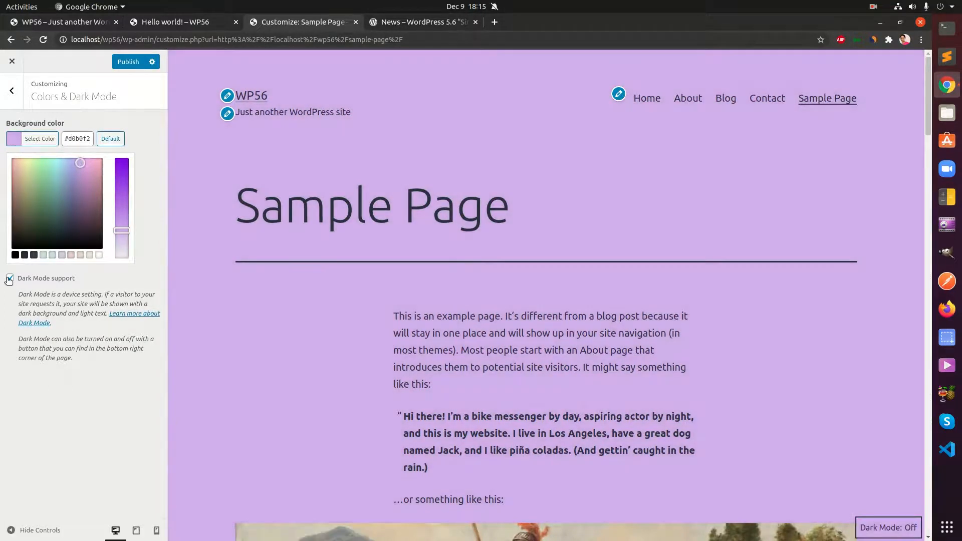
mouse_move(78, 167)
left_mouse_down()
mouse_move(80, 178)
mouse_move(47, 165)
mouse_move(10, 168)
mouse_move(12, 190)
mouse_move(85, 205)
mouse_move(93, 186)
mouse_move(51, 183)
mouse_move(72, 172)
left_mouse_up()
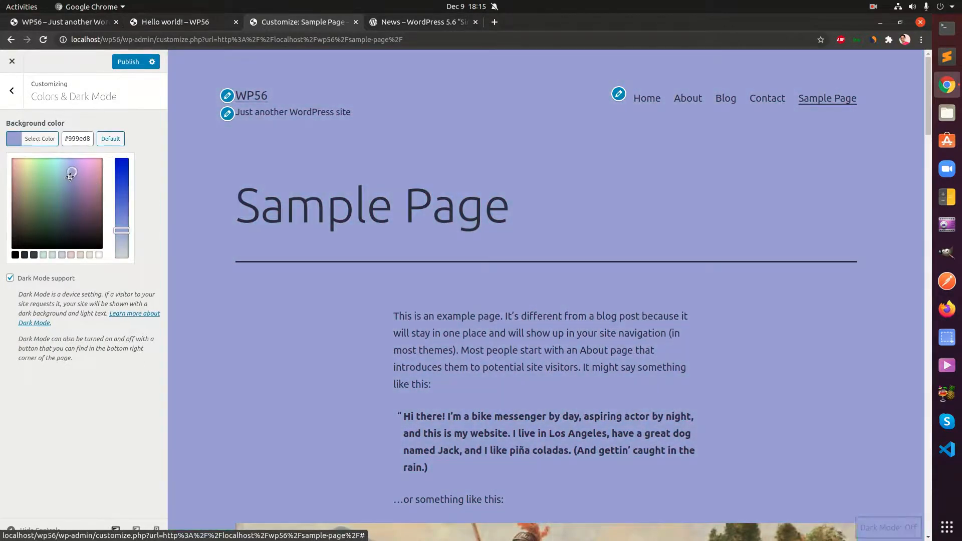
Set the site's background image to Hydrogenated-water-generator.png from the media library.
left_click(11, 88)
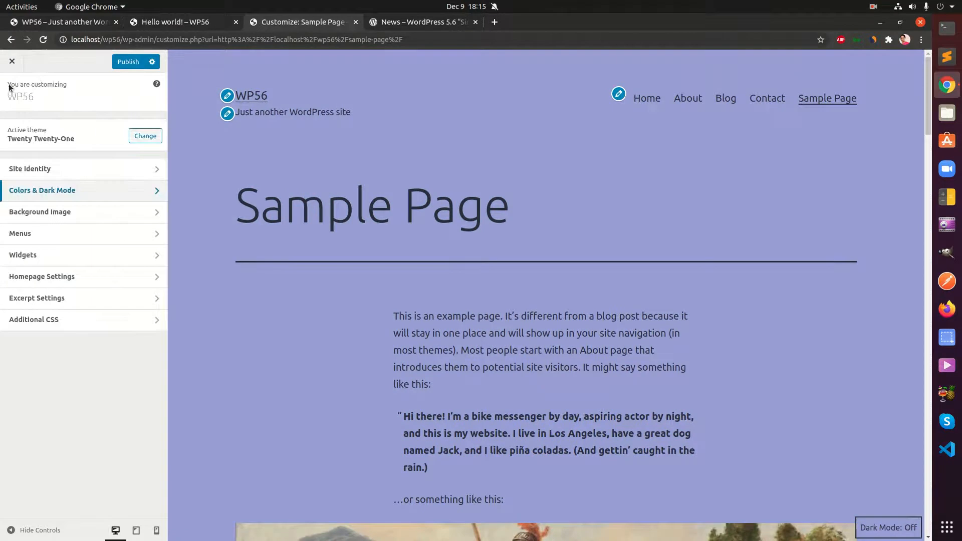
left_click(80, 218)
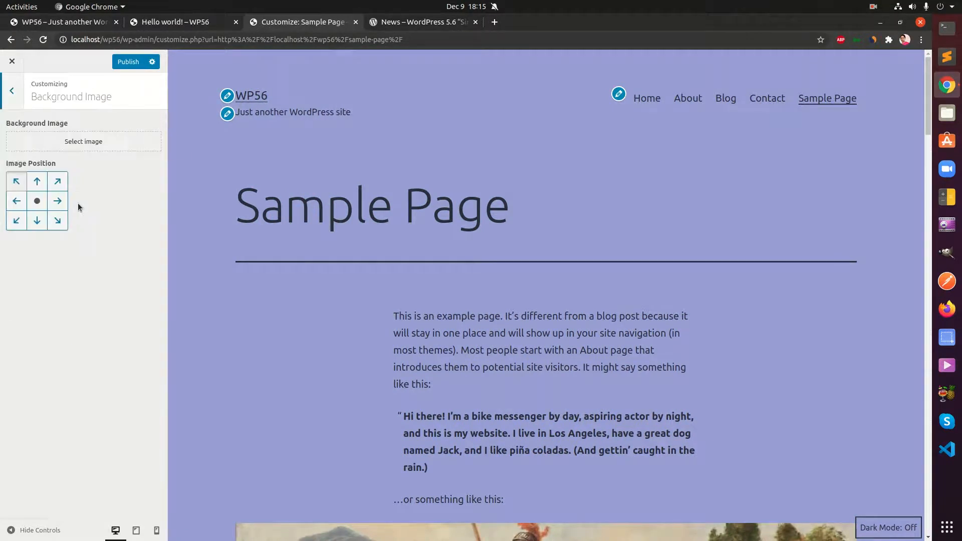
left_click(90, 145)
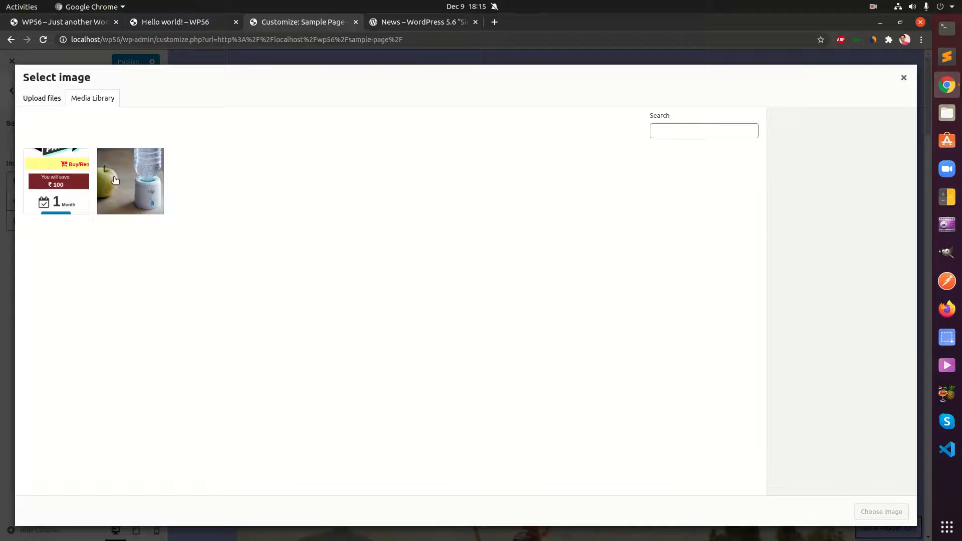
left_click(135, 206)
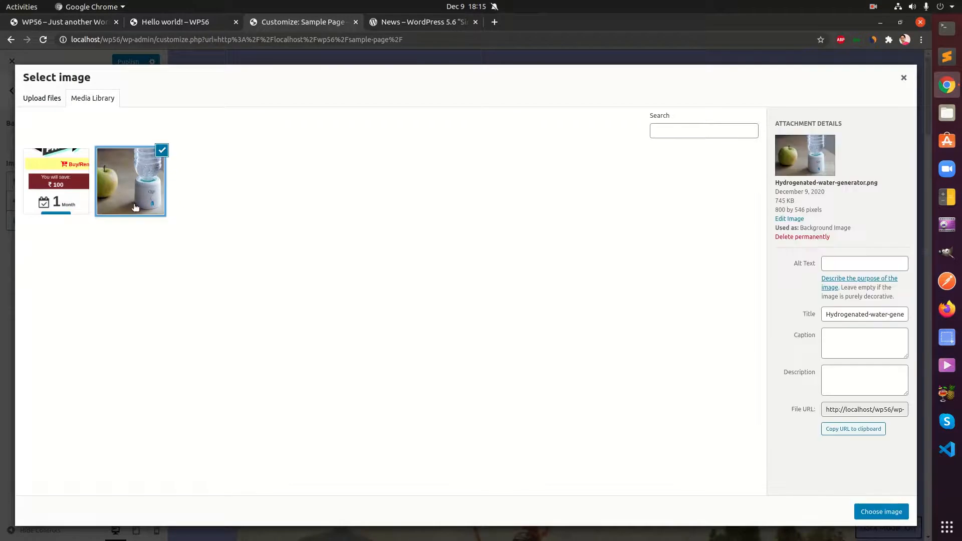
left_click(874, 513)
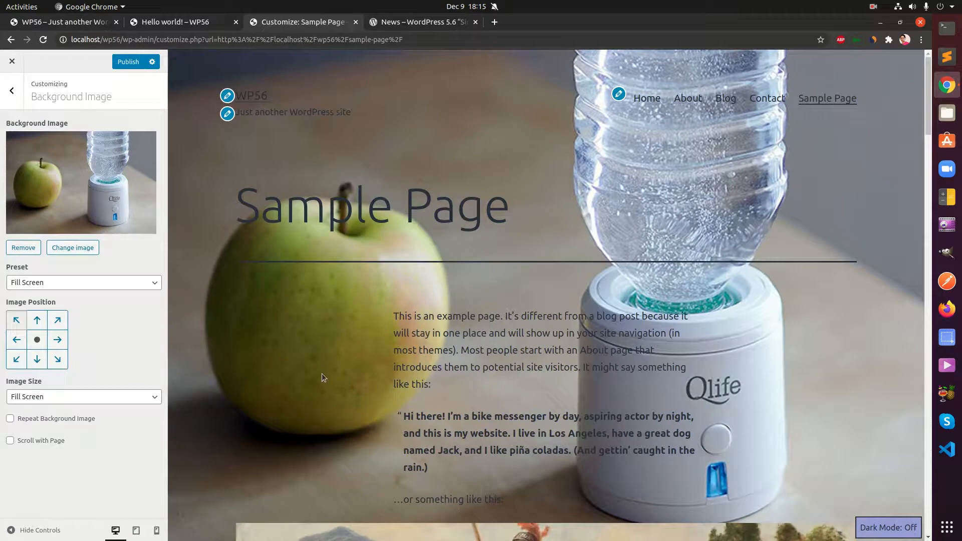
Examine the Sample Page preview over the background image, and toggle its dark mode on and back off.
scroll(322, 374, "down", 4)
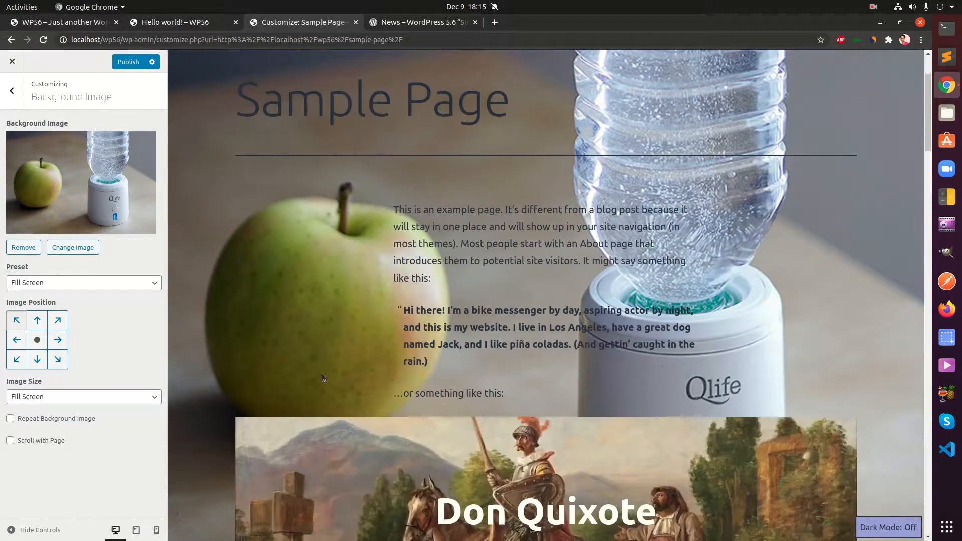
scroll(322, 374, "down", 5)
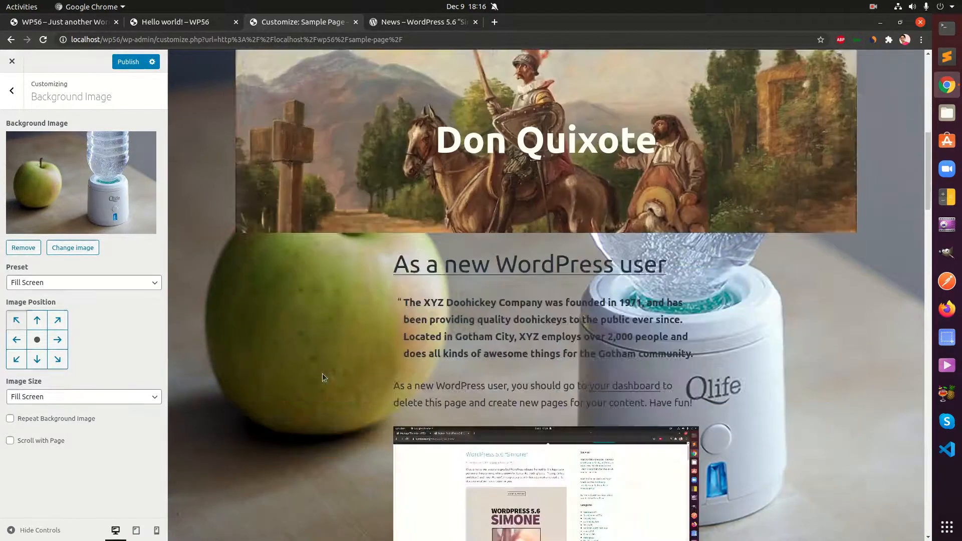
scroll(793, 443, "up", 8)
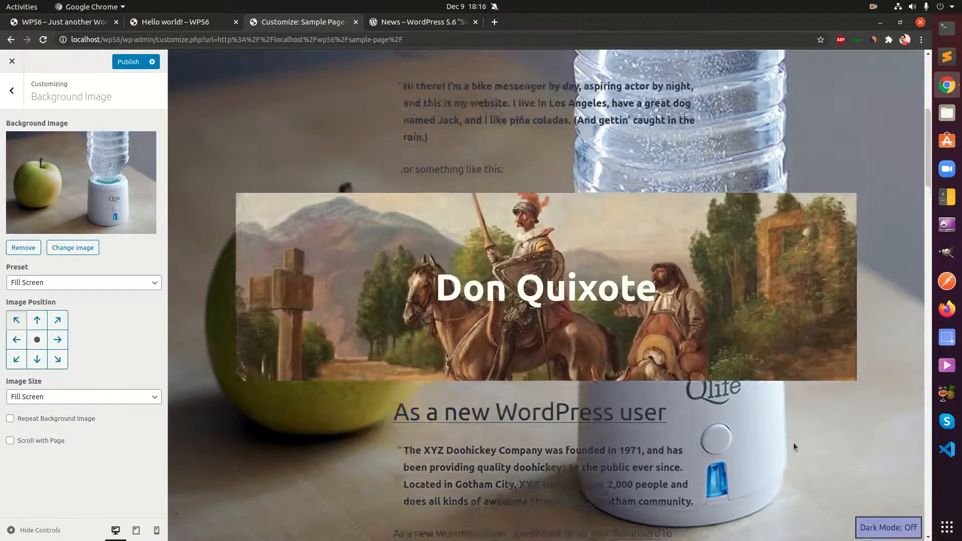
left_click(893, 528)
left_click(893, 529)
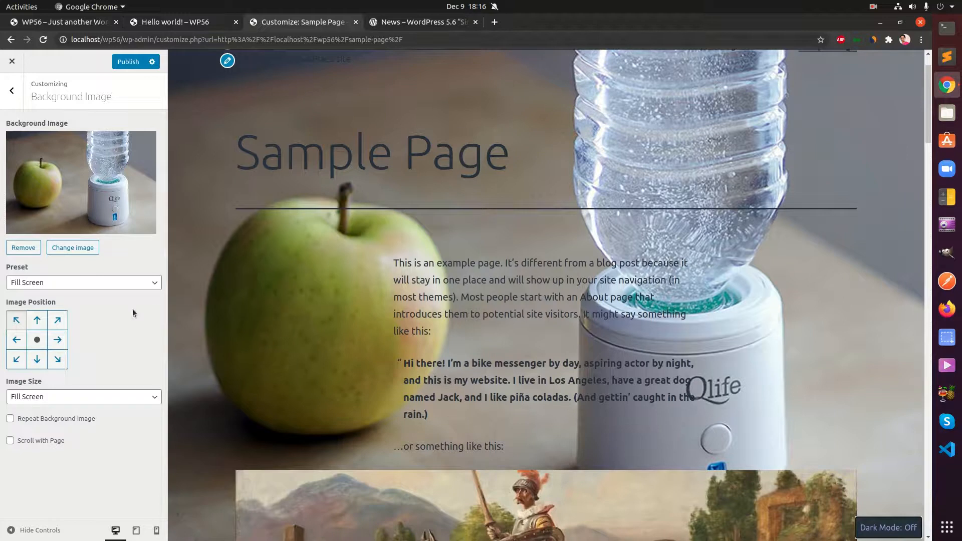
Try the Fit to Screen and Repeat presets for the background image, ending with the Custom preset.
left_click(58, 283)
left_click(64, 311)
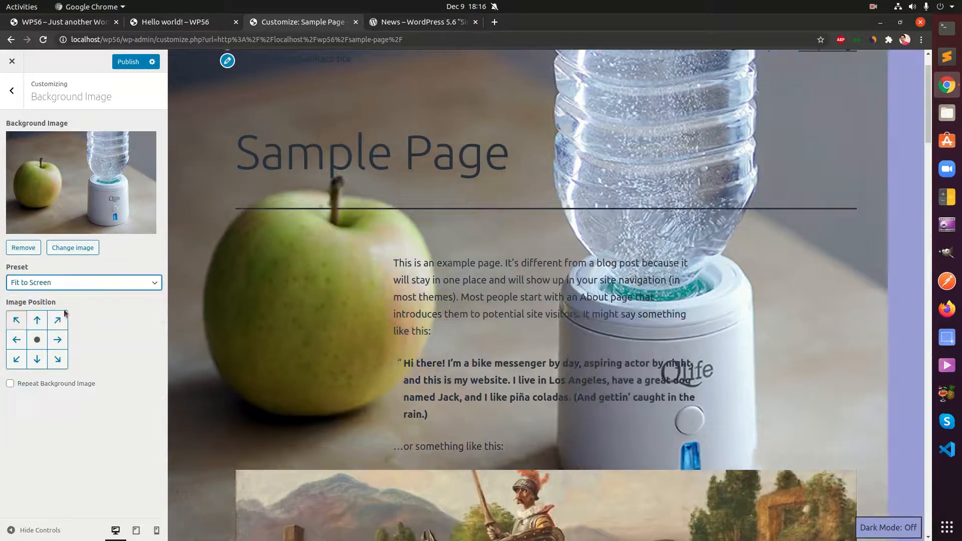
left_click(70, 288)
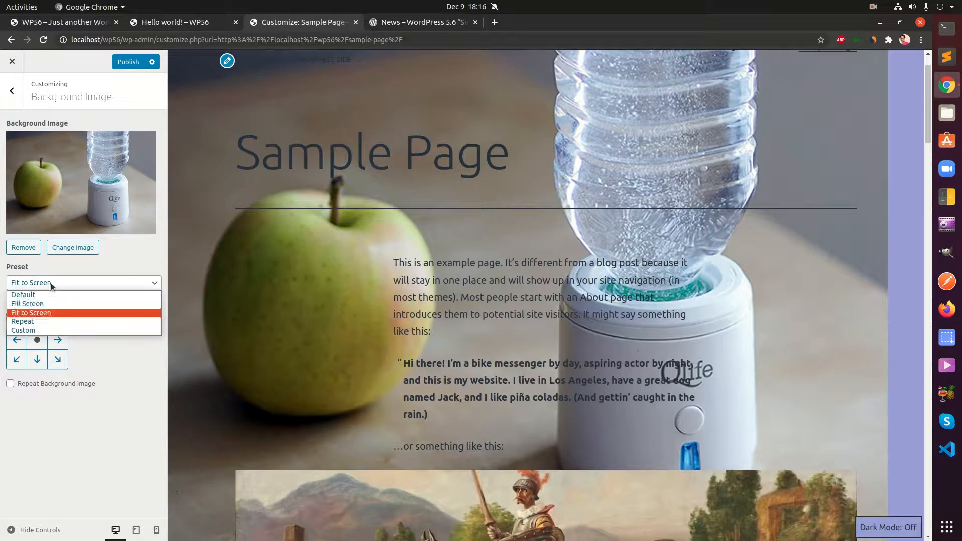
left_click(56, 321)
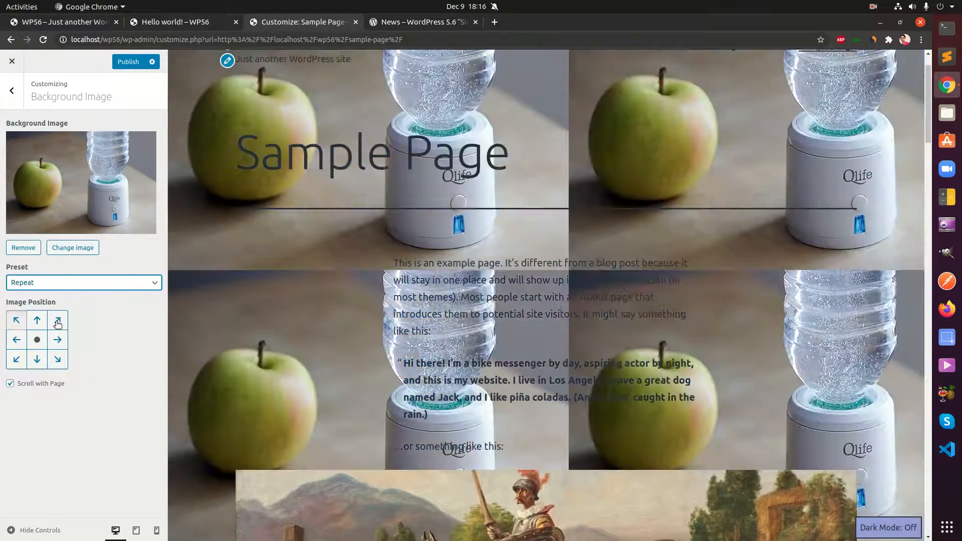
left_click(64, 284)
left_click(71, 329)
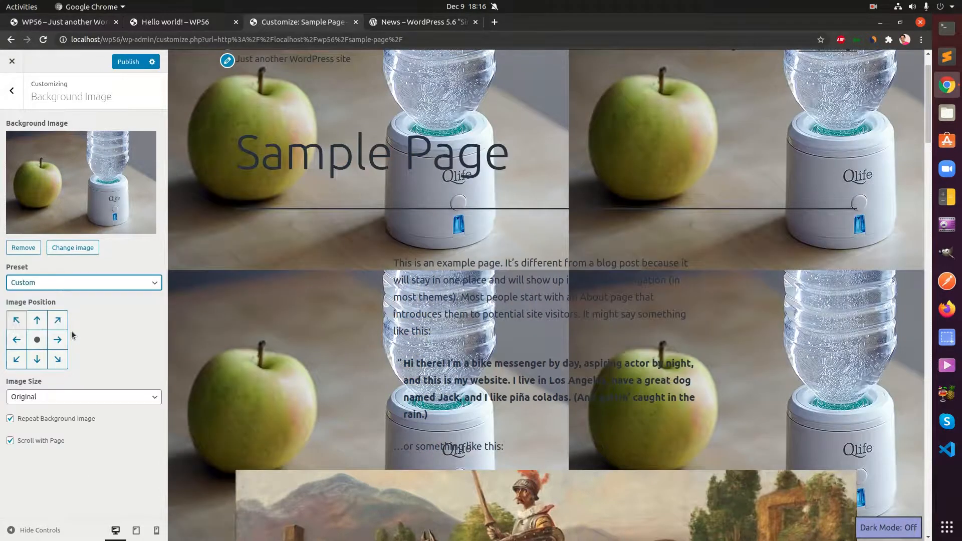
Try the Fit to Screen and Fill Screen sizes for the background image, ending with Fit to Screen.
left_click(56, 396)
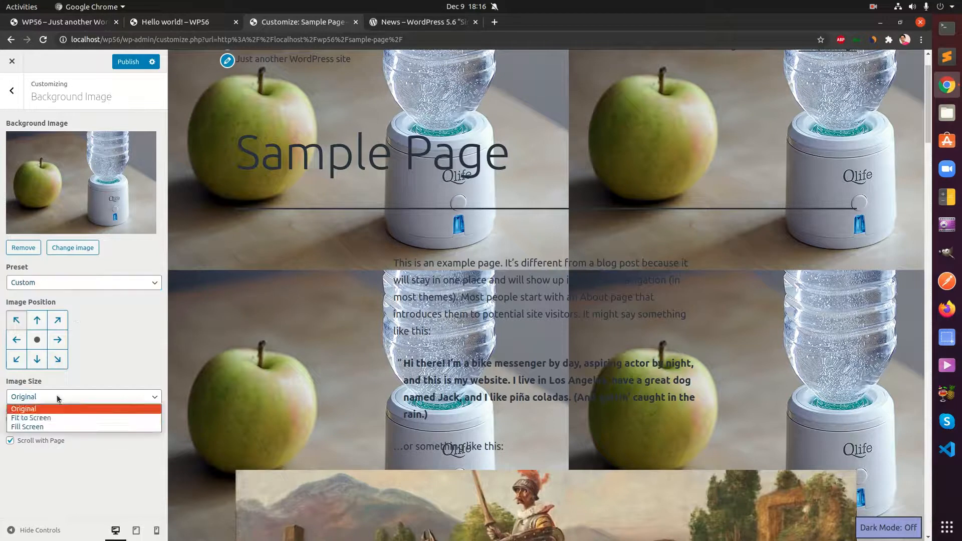
left_click(62, 415)
left_click(48, 399)
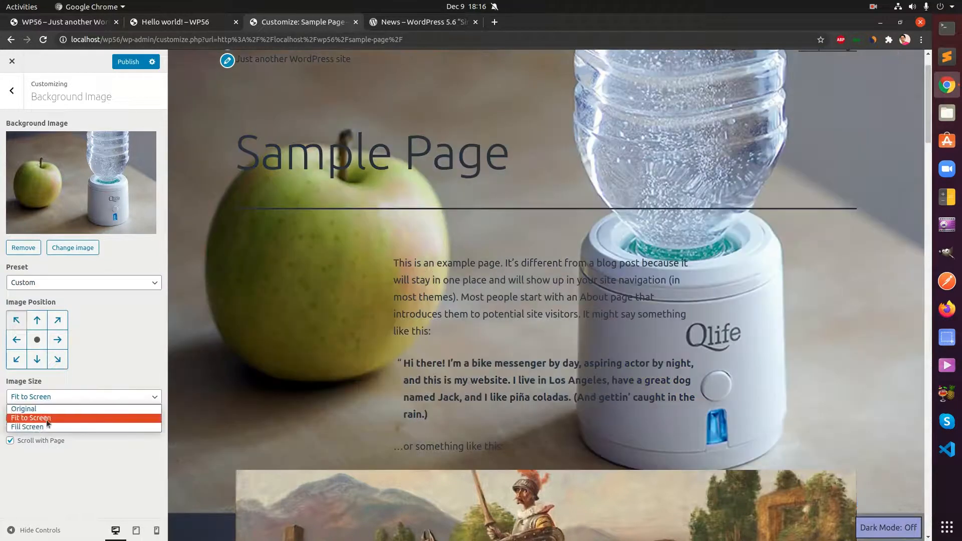
left_click(48, 426)
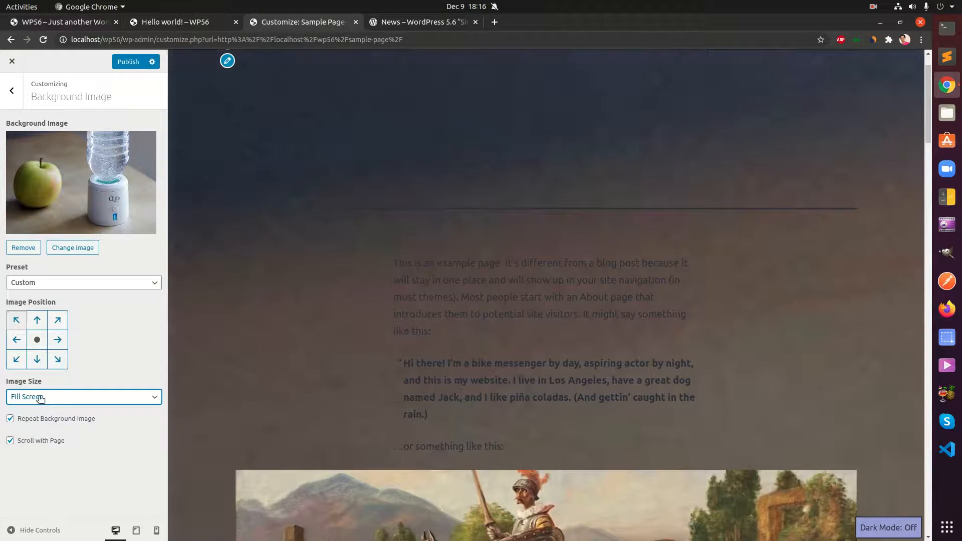
left_click(106, 399)
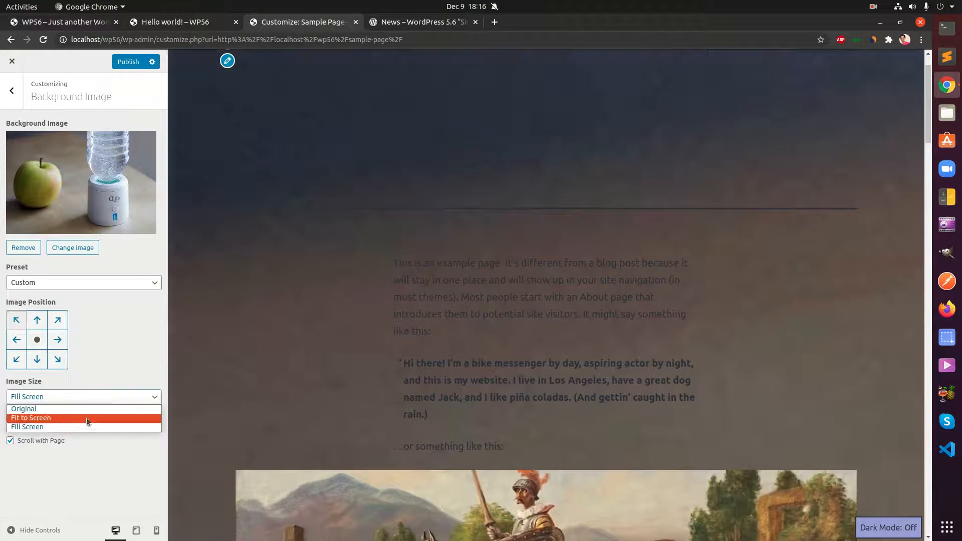
left_click(83, 417)
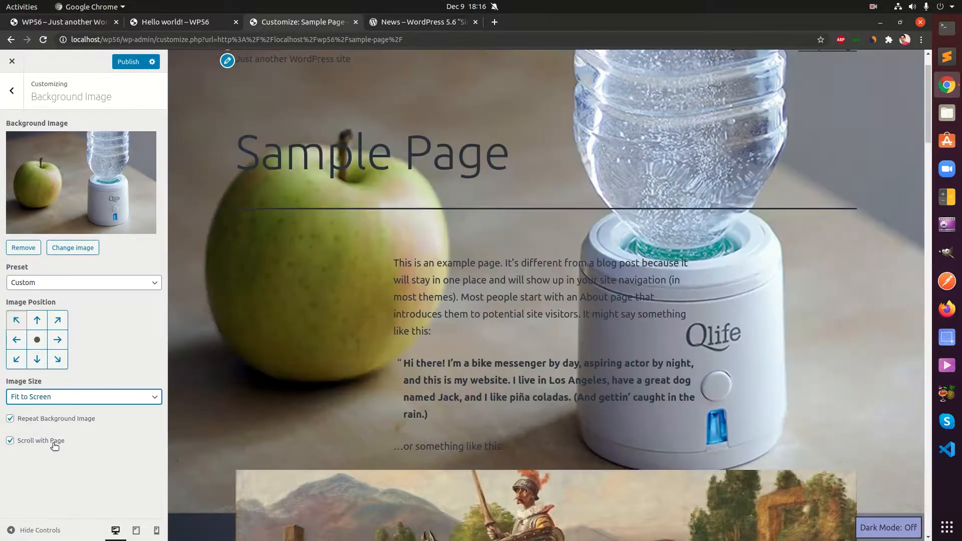
Turn off scrolling with the page and repeating for the background image, and remove the image from the site.
left_click(10, 441)
left_click(10, 420)
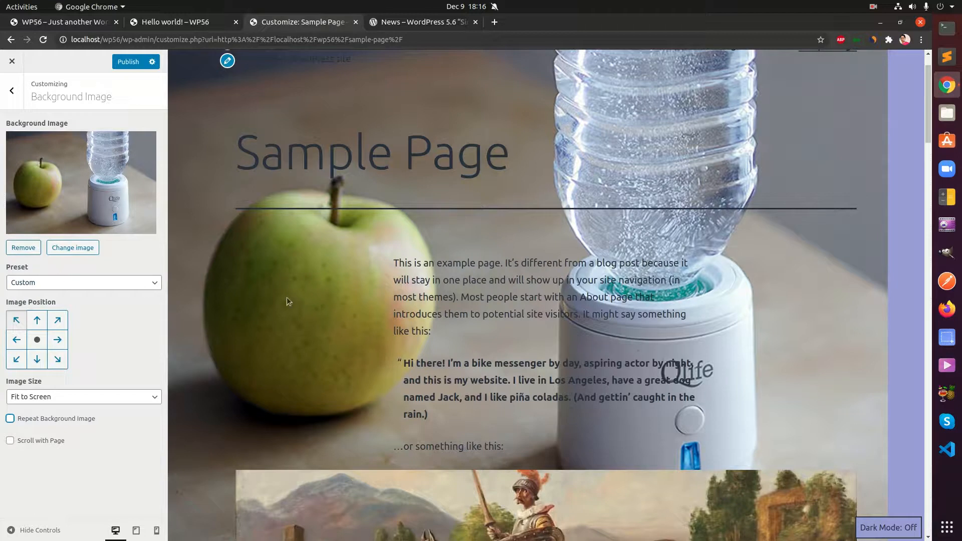
left_click(20, 250)
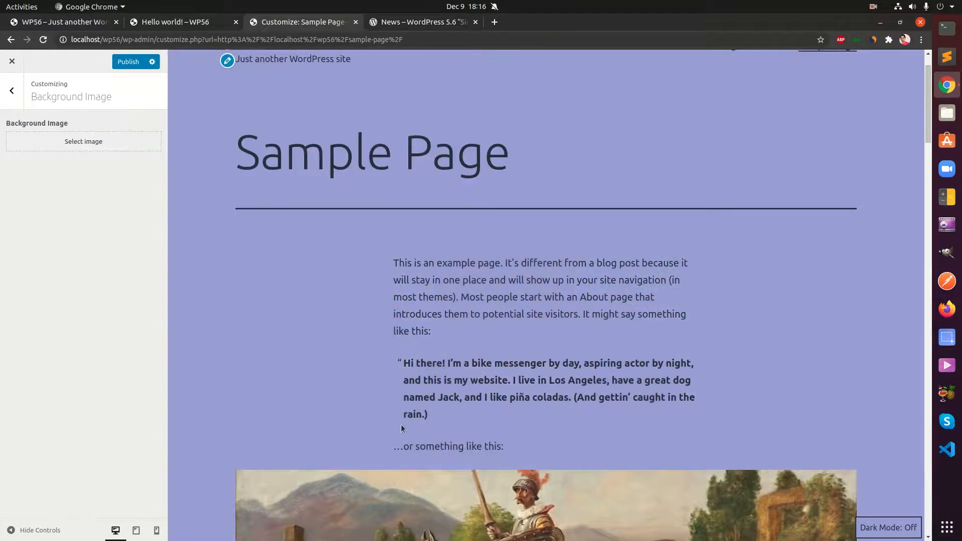
left_click(11, 90)
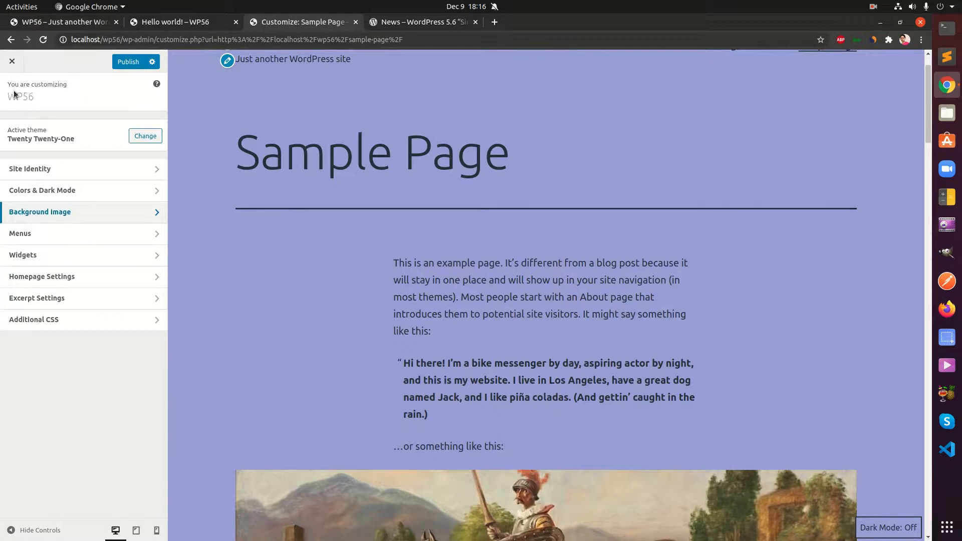
Open the site's menu settings and examine the Sample Page preview down to the footer widgets and social links.
left_click(100, 239)
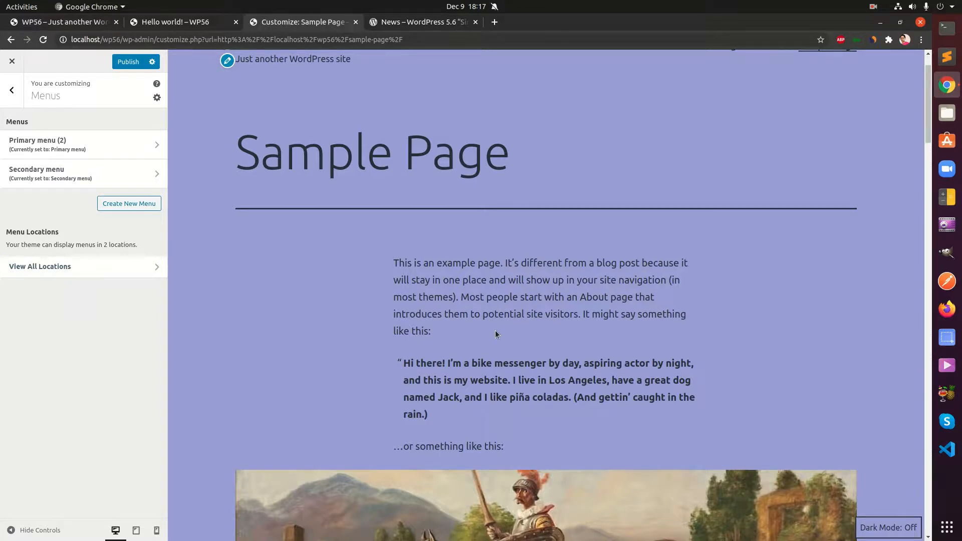
scroll(495, 330, "down", 10)
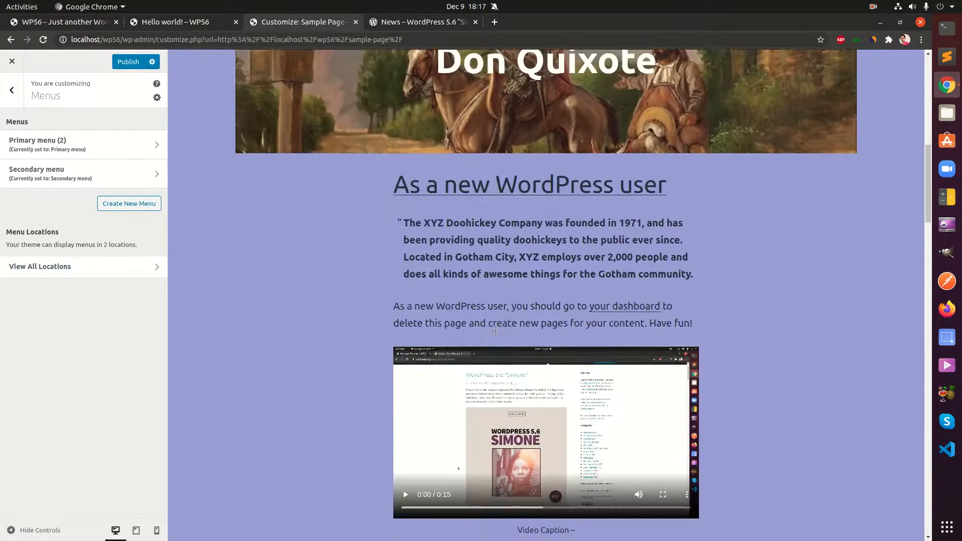
scroll(495, 330, "down", 3)
scroll(496, 333, "down", 15)
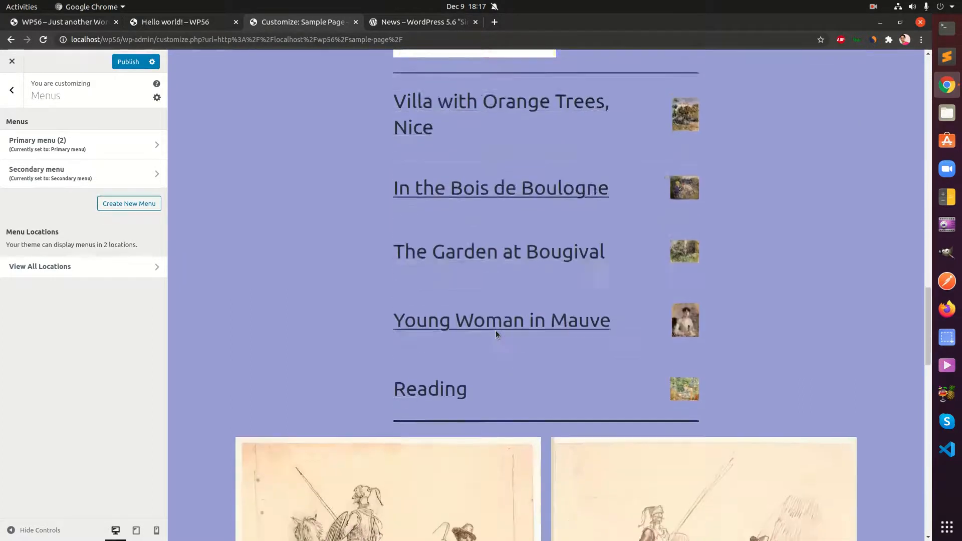
scroll(495, 330, "down", 13)
scroll(496, 333, "down", 6)
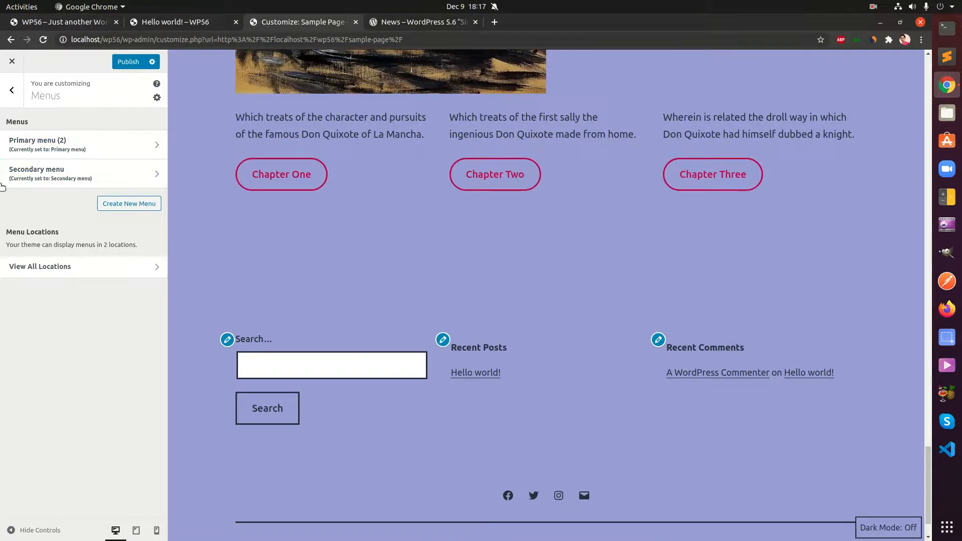
scroll(633, 443, "down", 2)
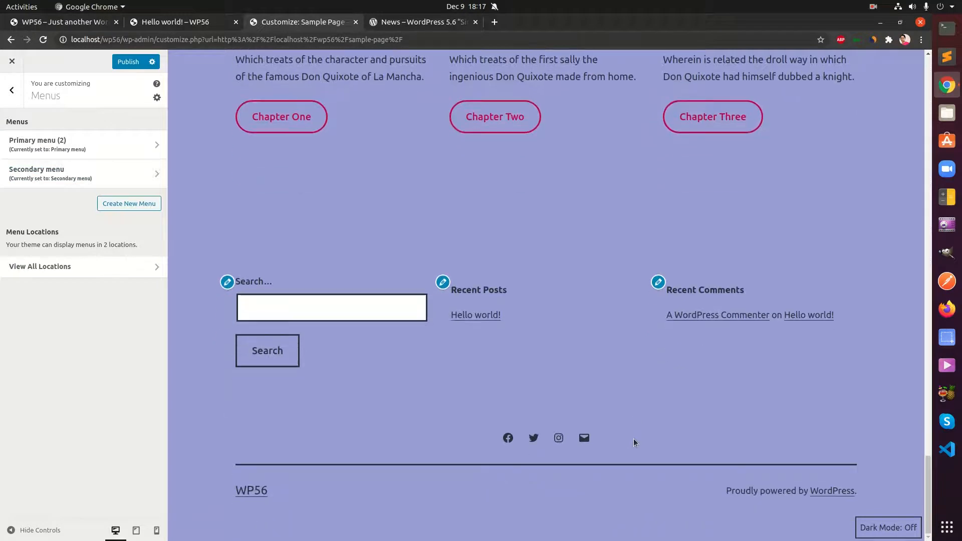
Toggle the preview's dark mode on, off and on again, and leave the menu settings.
left_click(895, 535)
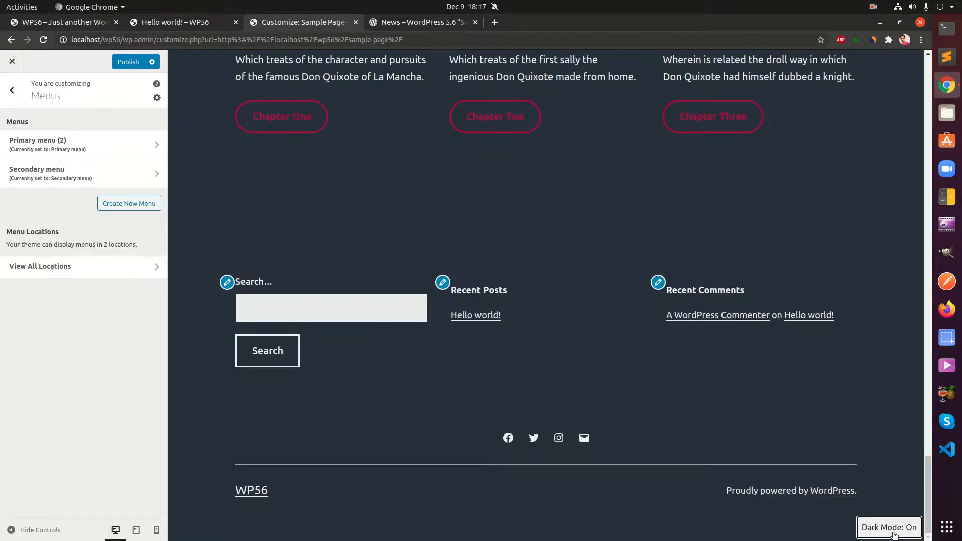
left_click(891, 534)
left_click(891, 534)
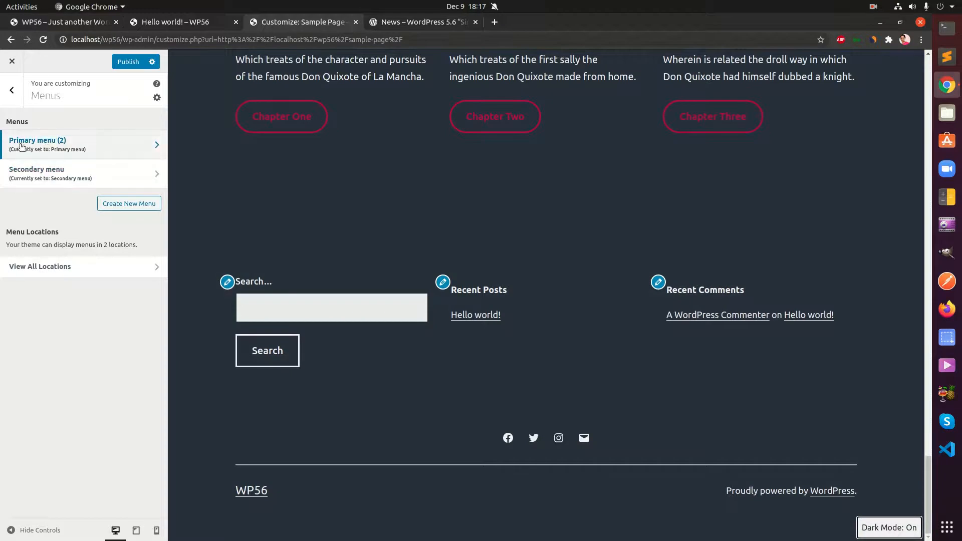
left_click(18, 87)
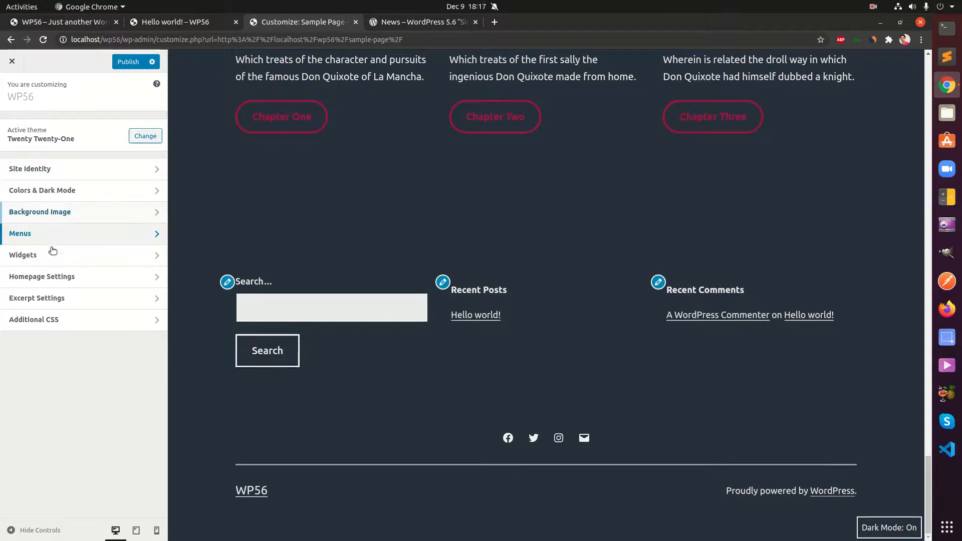
Examine the Sample Page preview in dark mode, from the painting list back down to the footer.
scroll(608, 355, "up", 8)
scroll(608, 353, "up", 13)
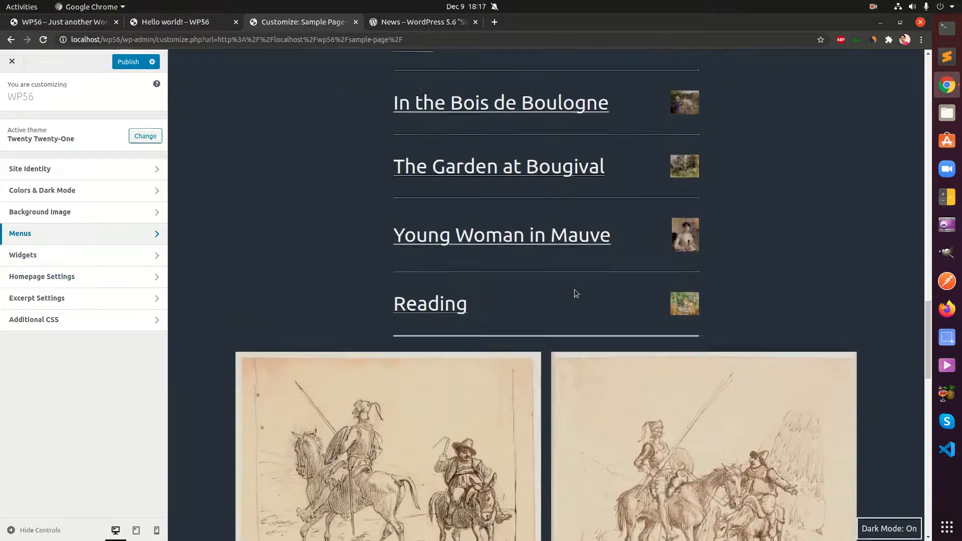
scroll(574, 291, "down", 15)
scroll(574, 290, "down", 5)
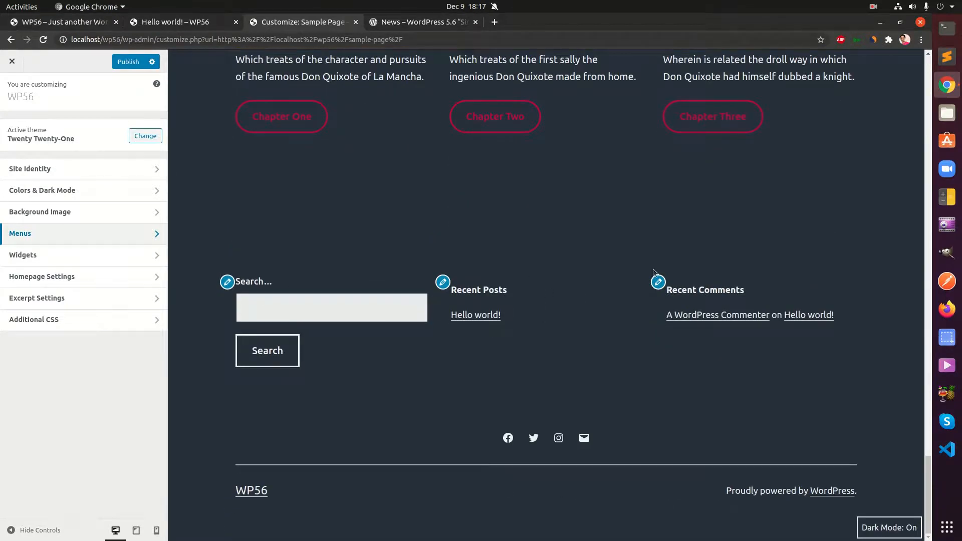
Open the footer widgets and inspect the settings of the Recent Posts and Recent Comments widgets.
left_click(78, 262)
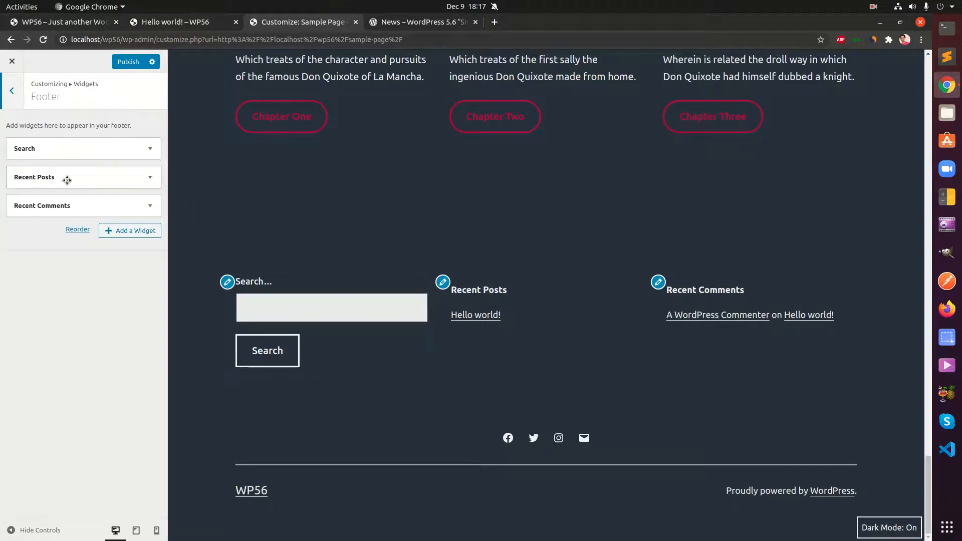
left_click(145, 179)
left_click(148, 178)
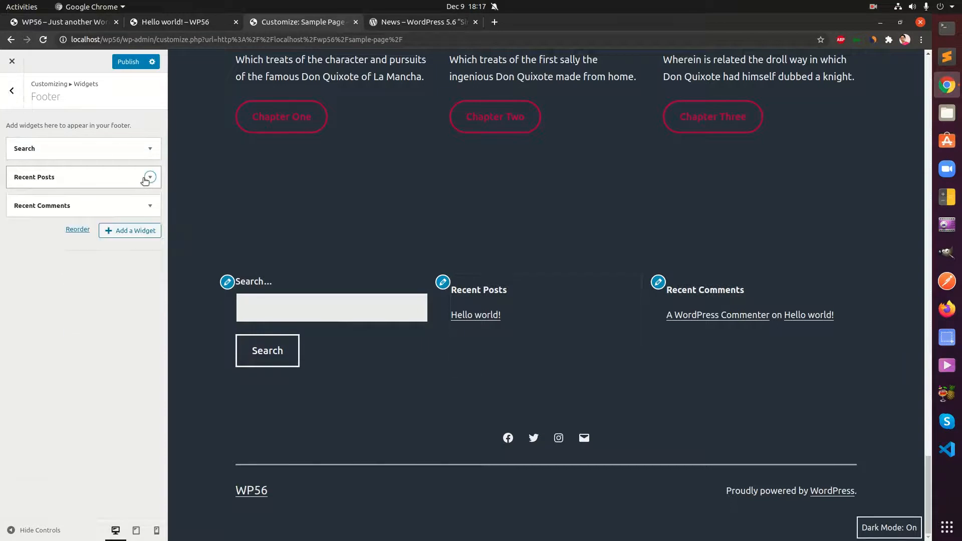
left_click(149, 206)
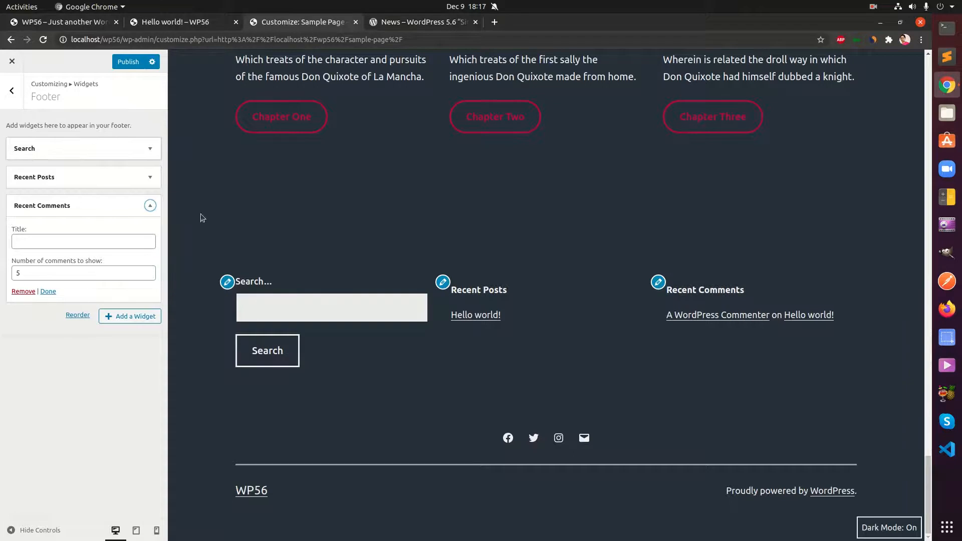
left_click(150, 206)
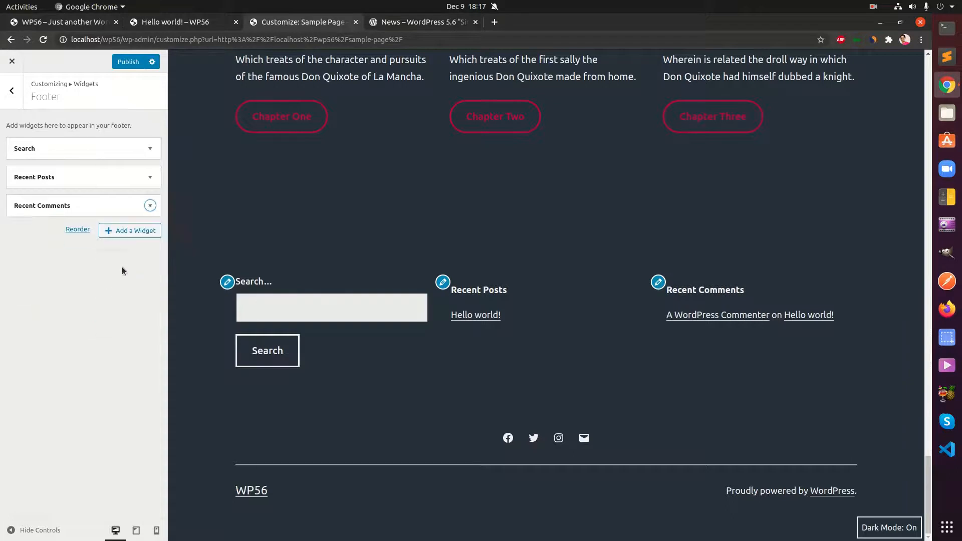
Add a Navigation Menu widget to the footer that displays the Secondary menu.
left_click(108, 231)
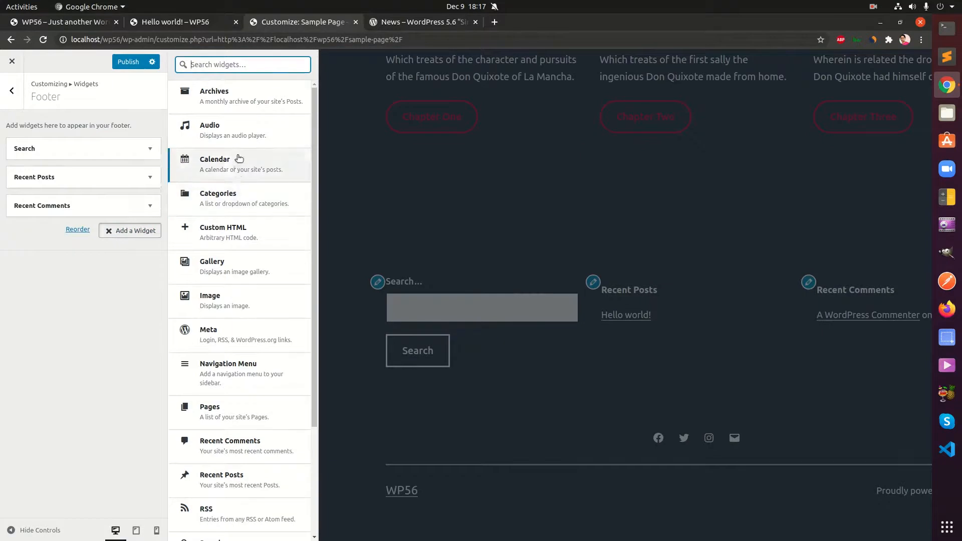
left_click(208, 368)
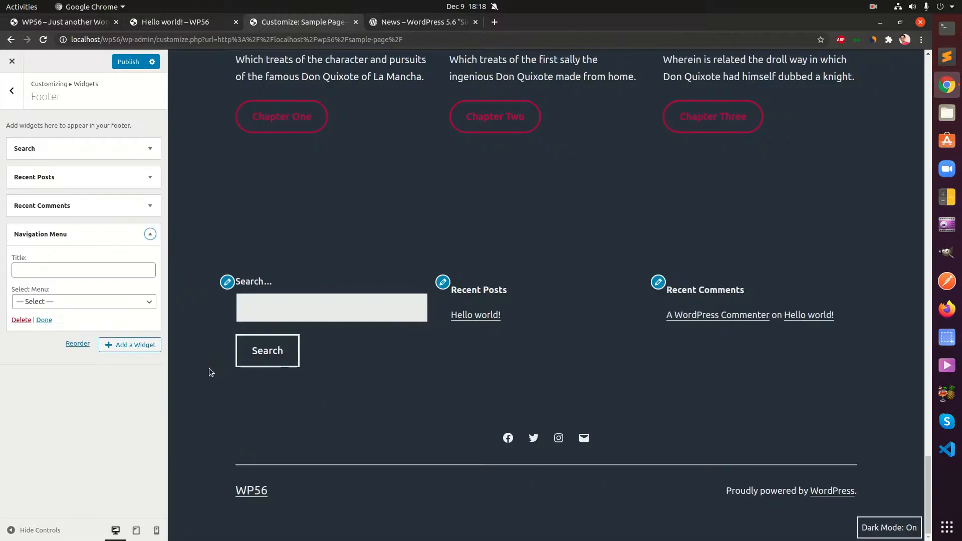
left_click(93, 301)
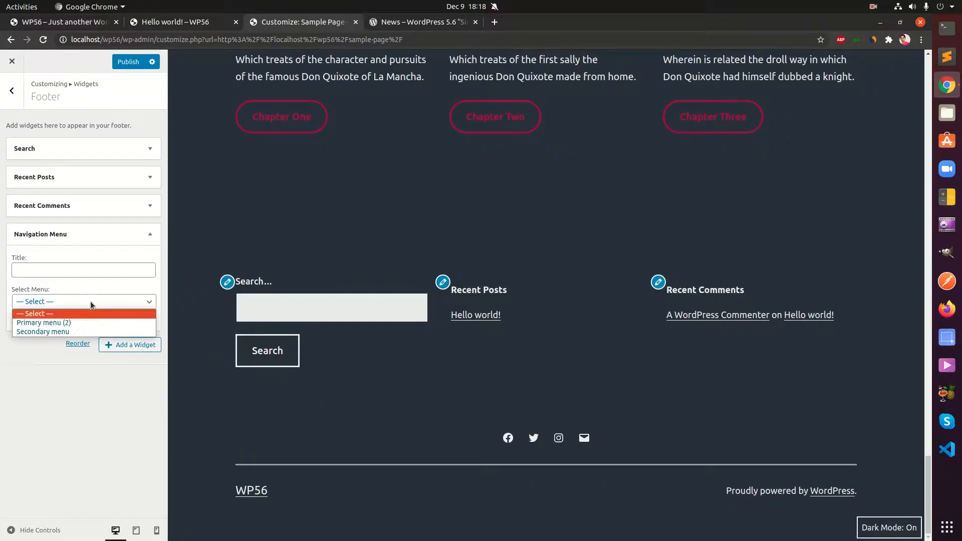
left_click(88, 331)
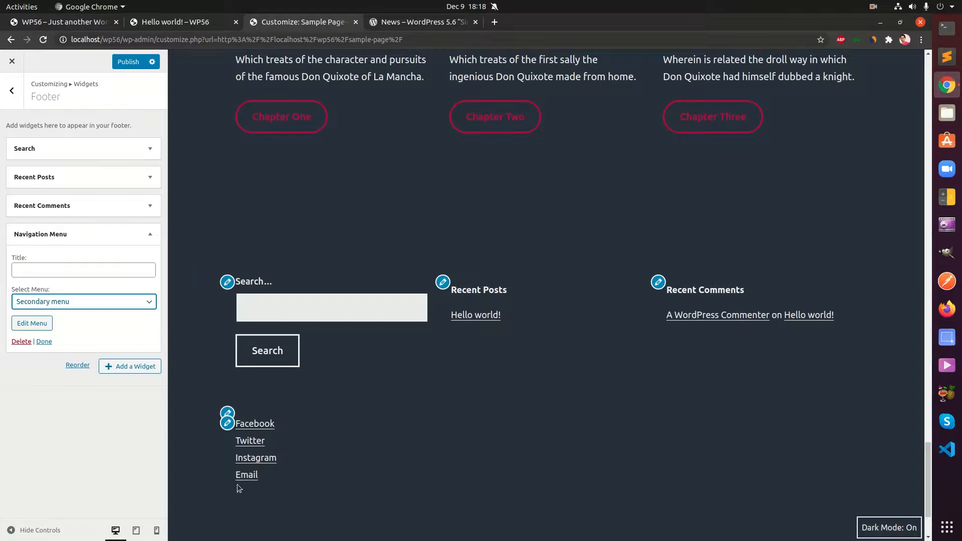
scroll(622, 383, "up", 10)
scroll(621, 379, "up", 10)
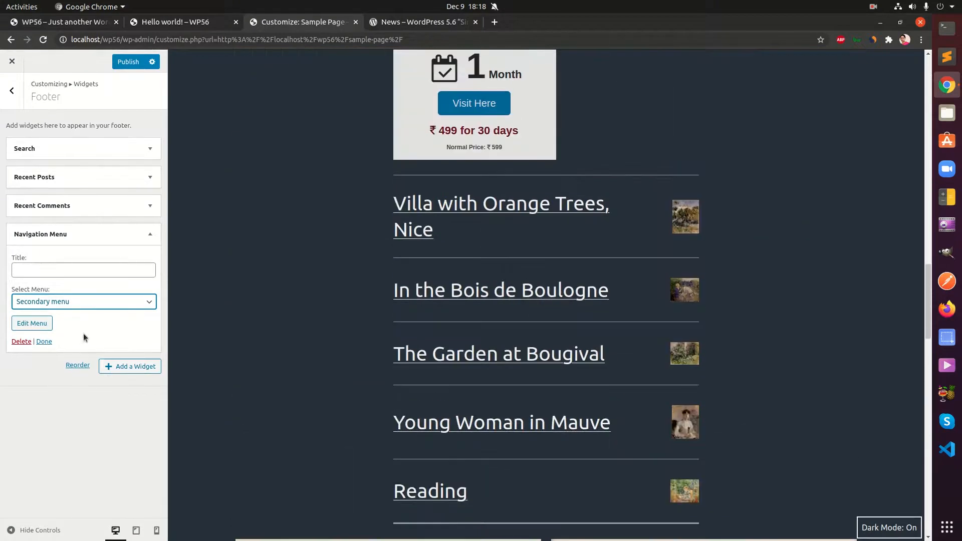
left_click(45, 342)
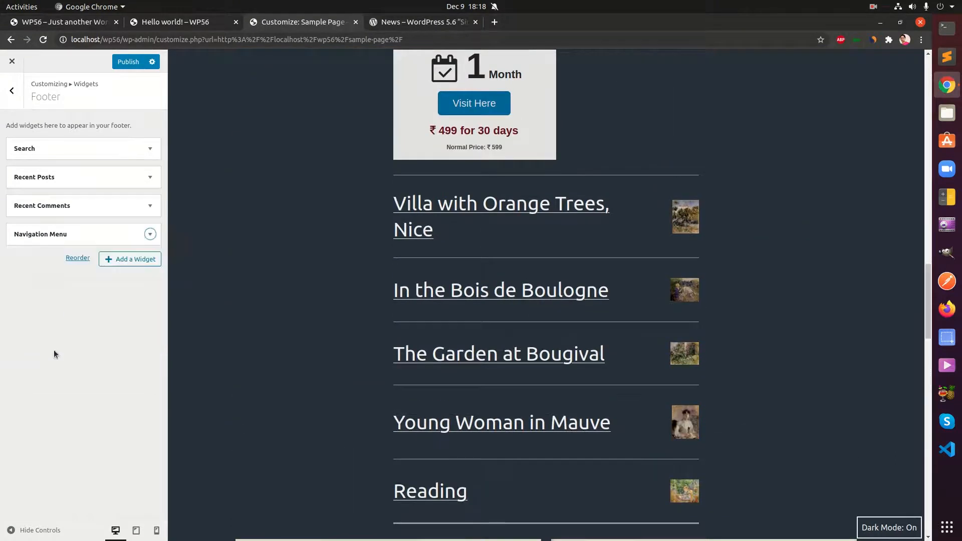
Publish the site customizations and check the footer in the preview.
left_click(131, 65)
scroll(751, 390, "down", 12)
scroll(750, 391, "down", 10)
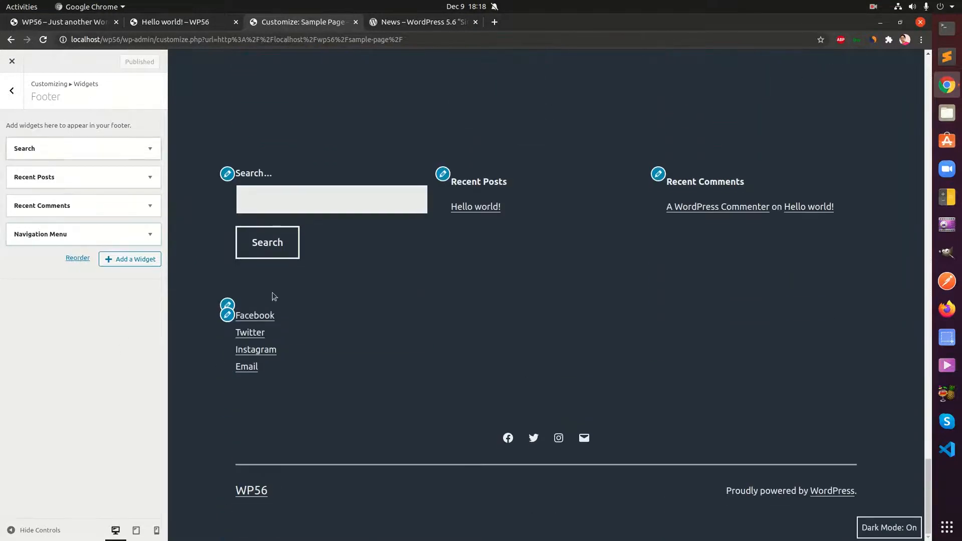
Review the page choices for the static homepage, and open the excerpt settings for archive pages.
double_click(11, 90)
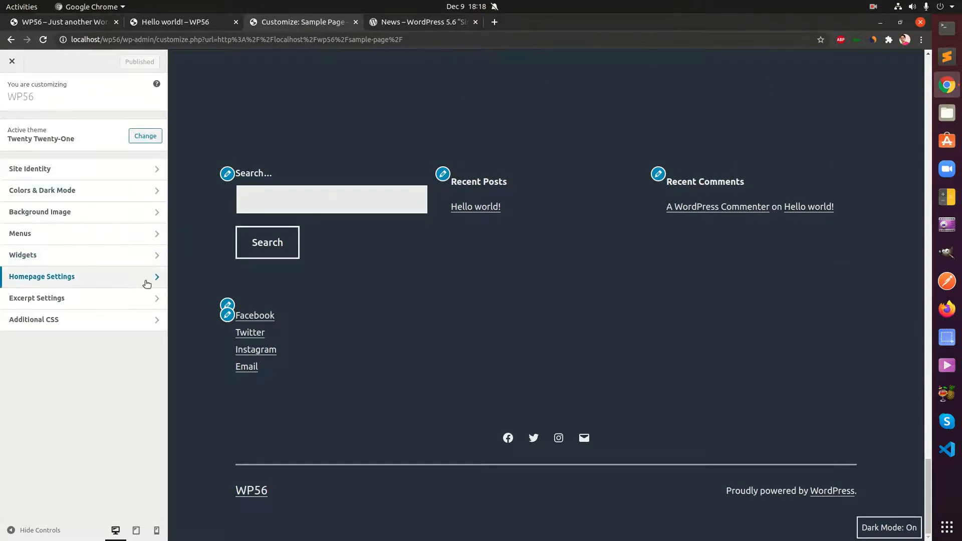
left_click(124, 280)
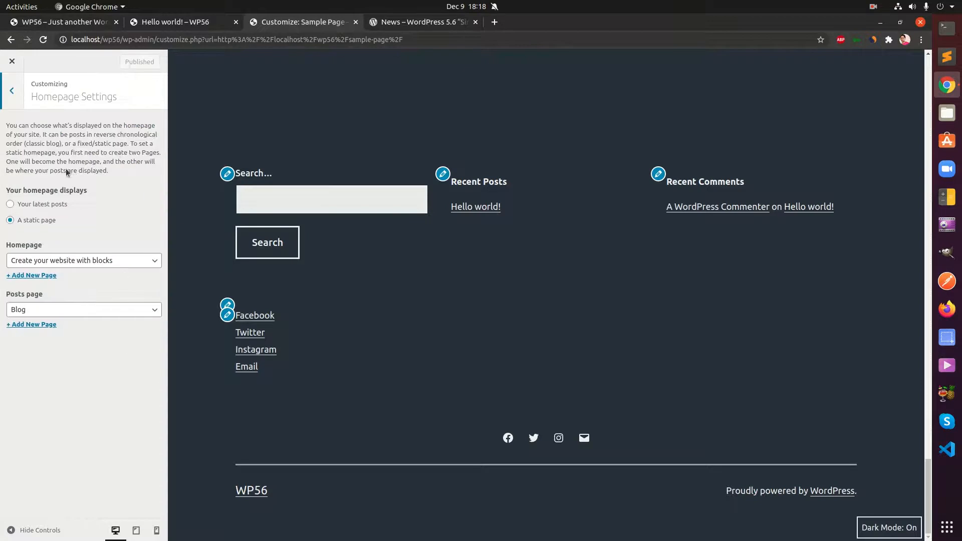
left_click(66, 261)
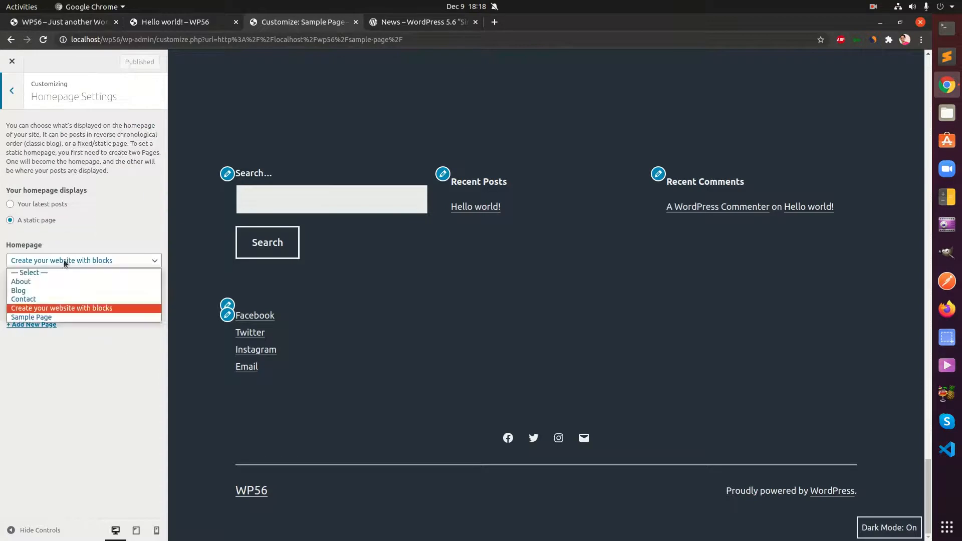
left_click(73, 388)
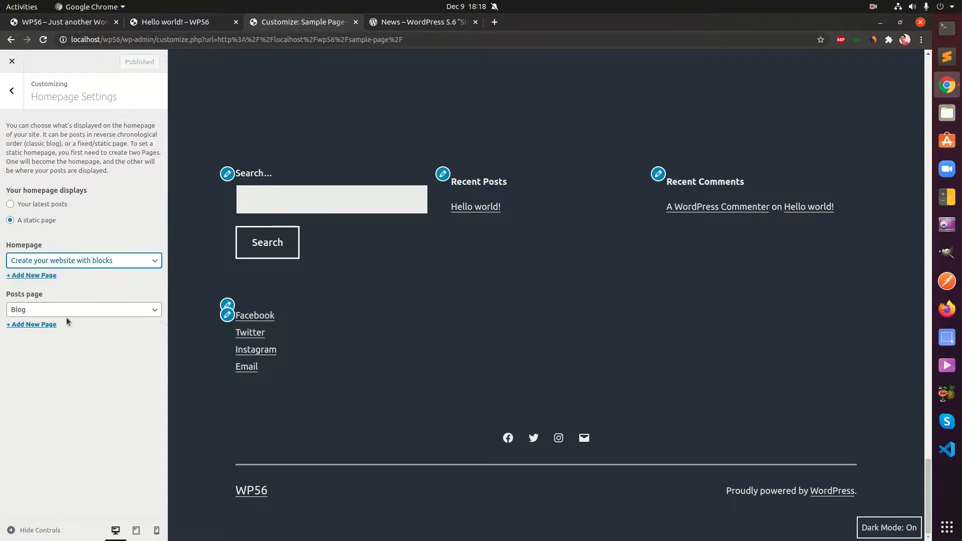
left_click(11, 91)
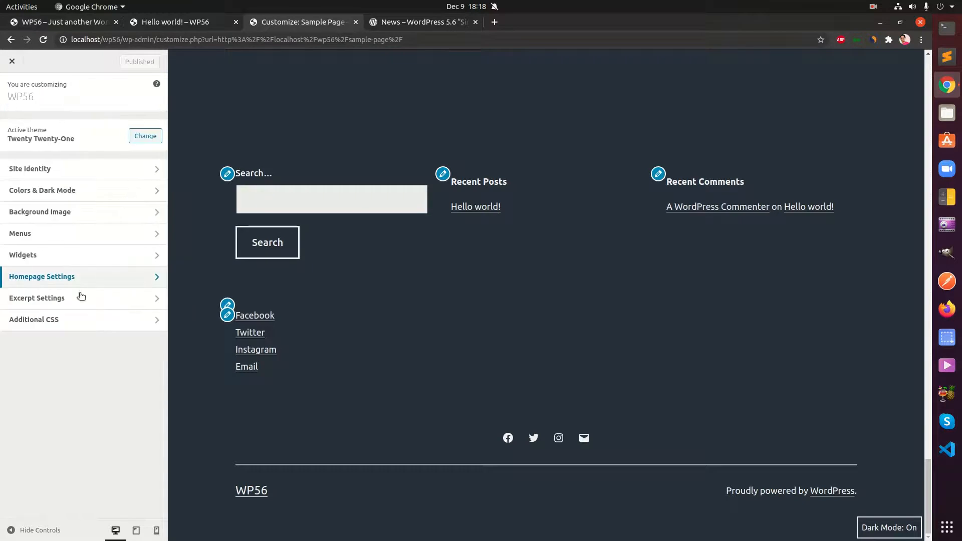
left_click(84, 301)
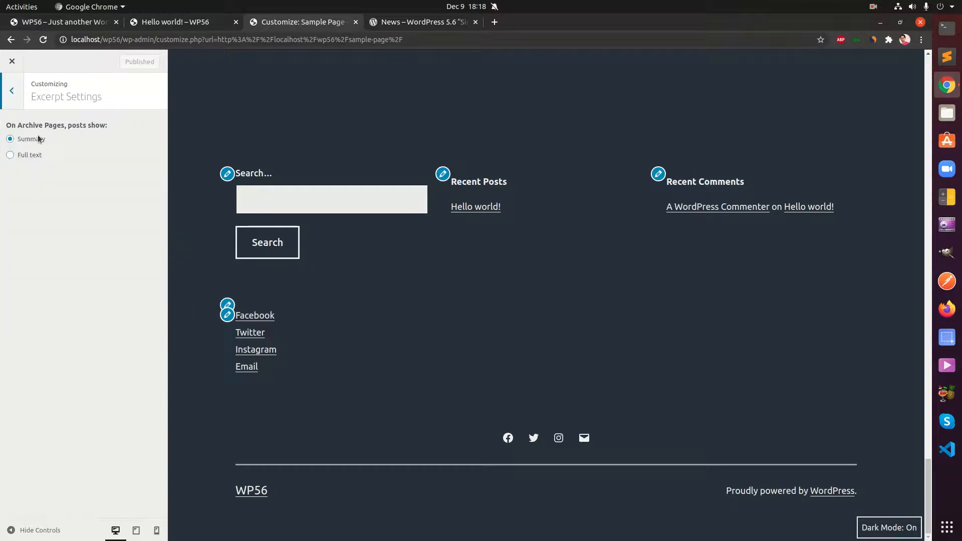
Switch the archive post display to Full text and back to Summary, and look at the Additional CSS section.
left_click(19, 157)
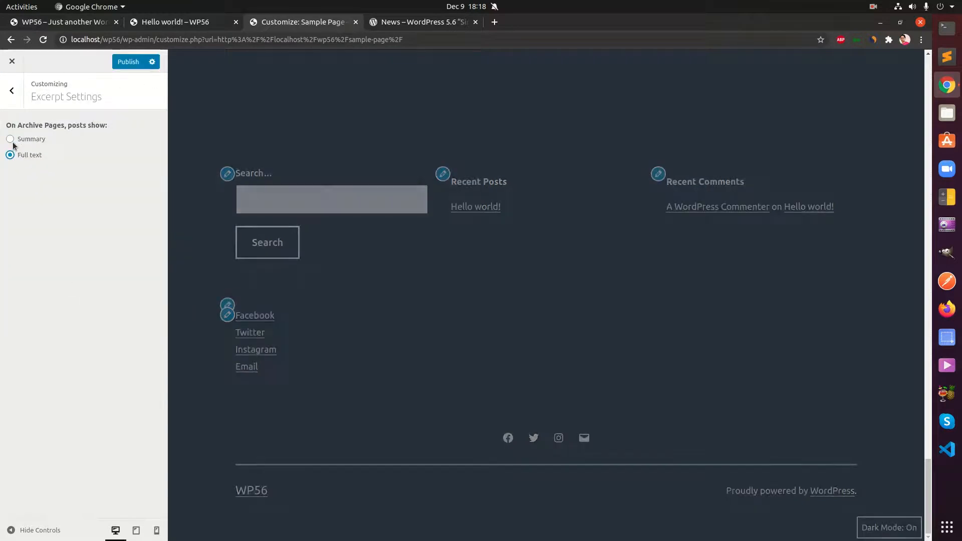
left_click(10, 140)
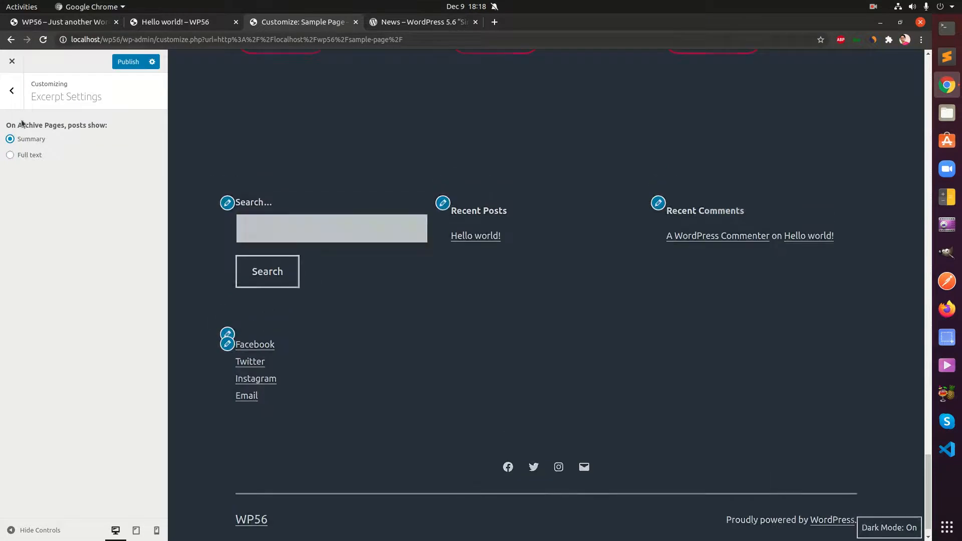
left_click(14, 94)
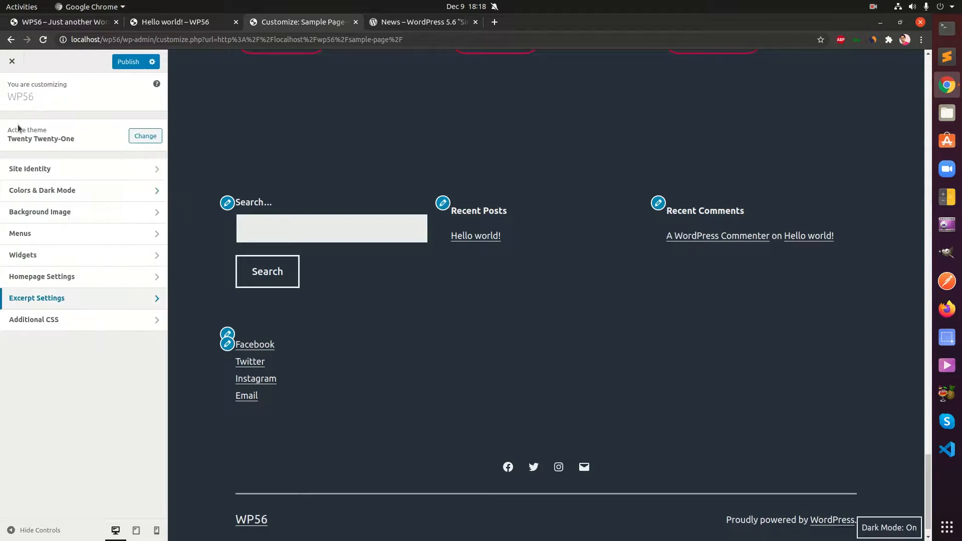
left_click(98, 321)
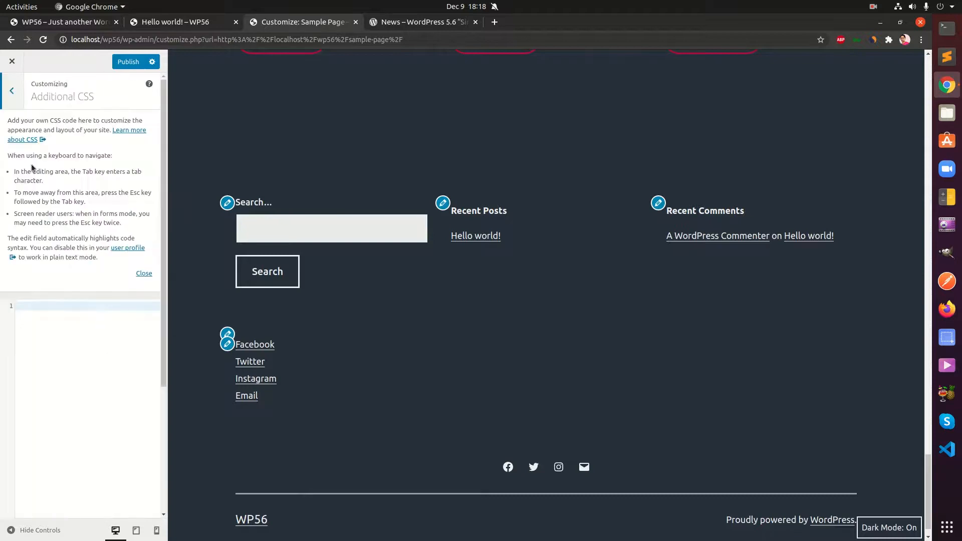
left_click(17, 104)
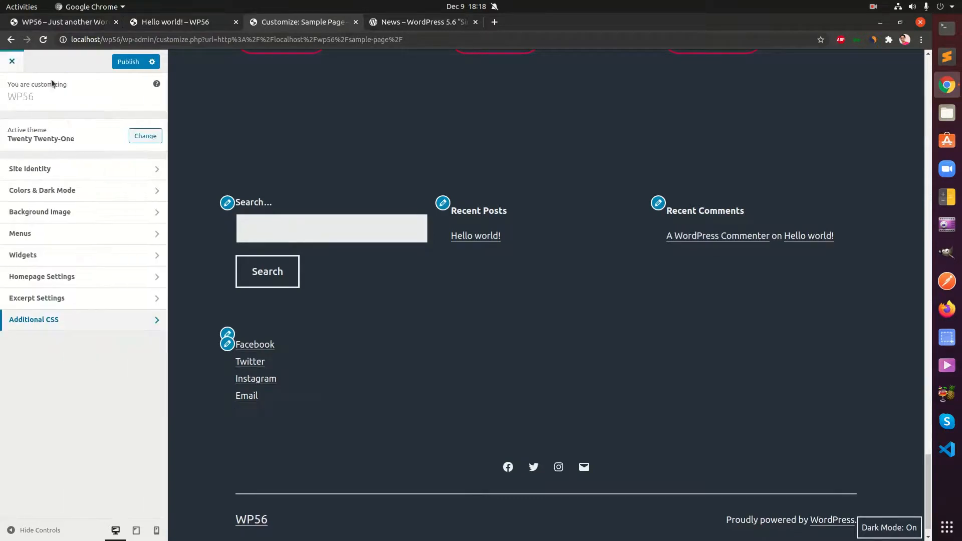
Look over the Sample Page preview up to its header and publish the site customizations.
scroll(648, 418, "up", 15)
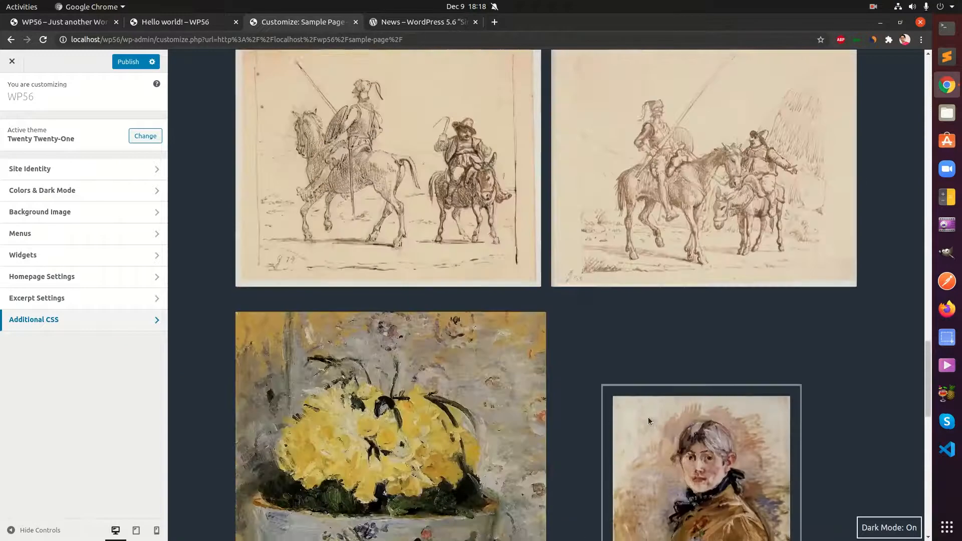
scroll(648, 420, "up", 15)
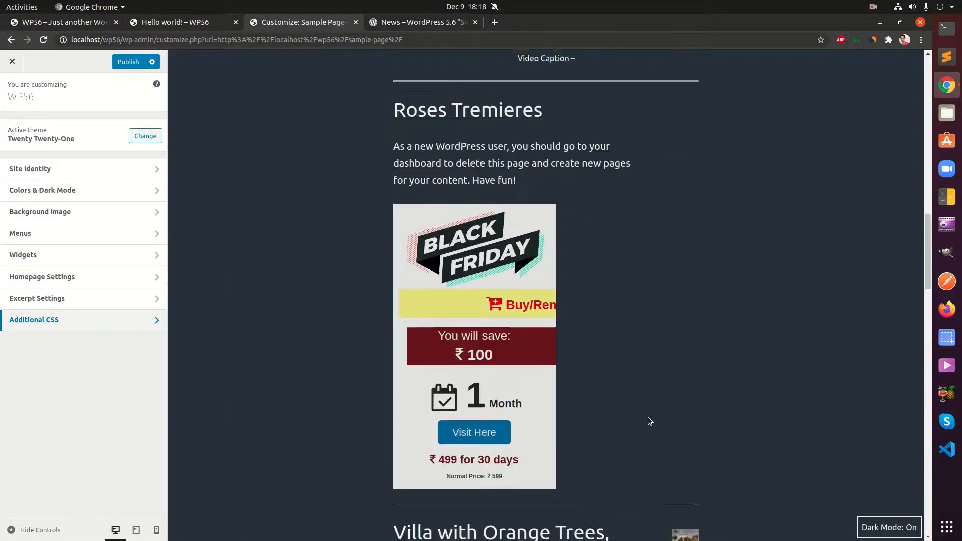
scroll(648, 421, "up", 15)
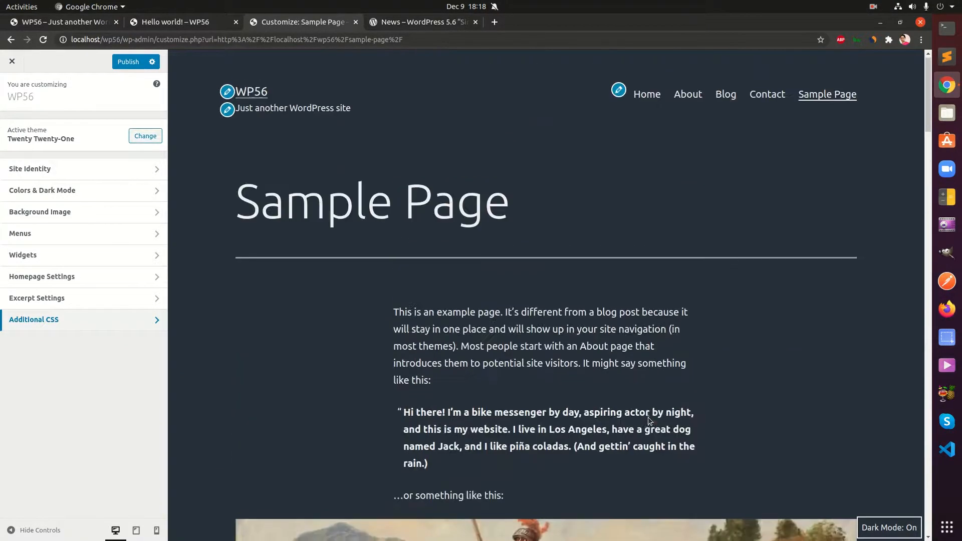
left_click(128, 62)
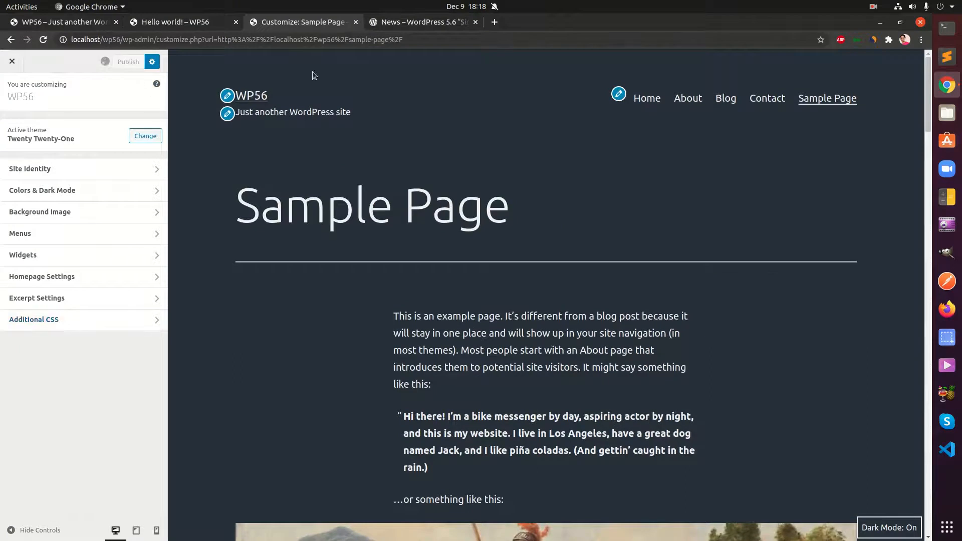
Close the WordPress 5.6 news article, the Hello world! post and the Customizer, keeping only the WP56 home page open.
left_click(383, 26)
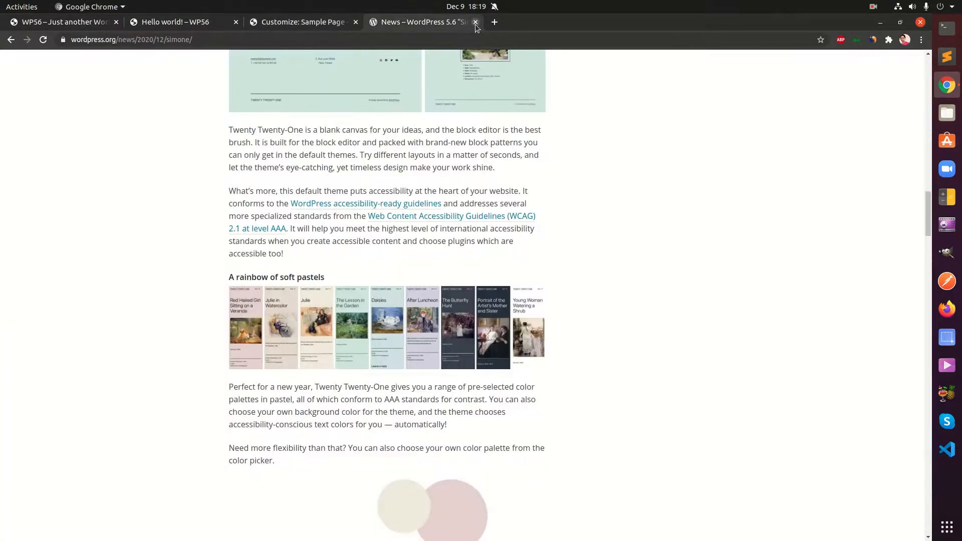
left_click(475, 22)
left_click(188, 21)
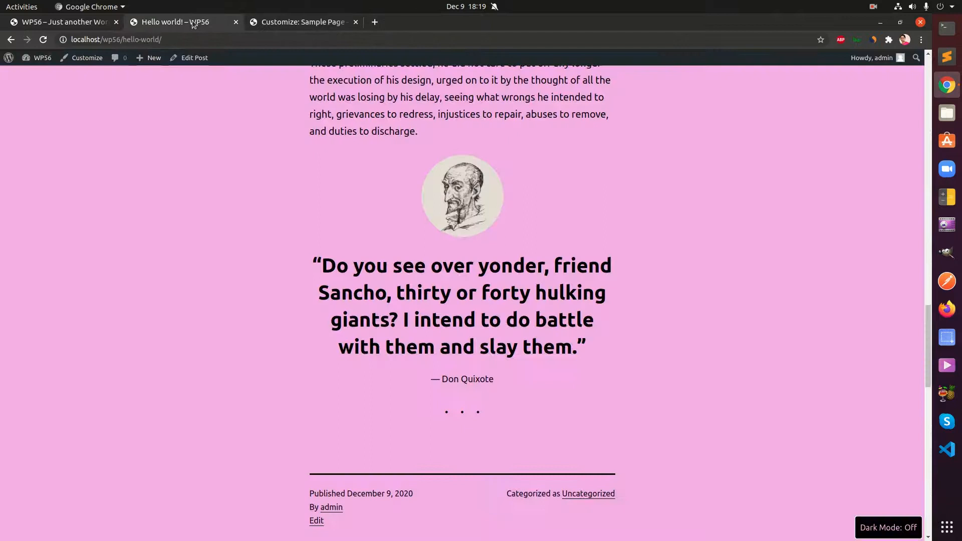
left_click(236, 22)
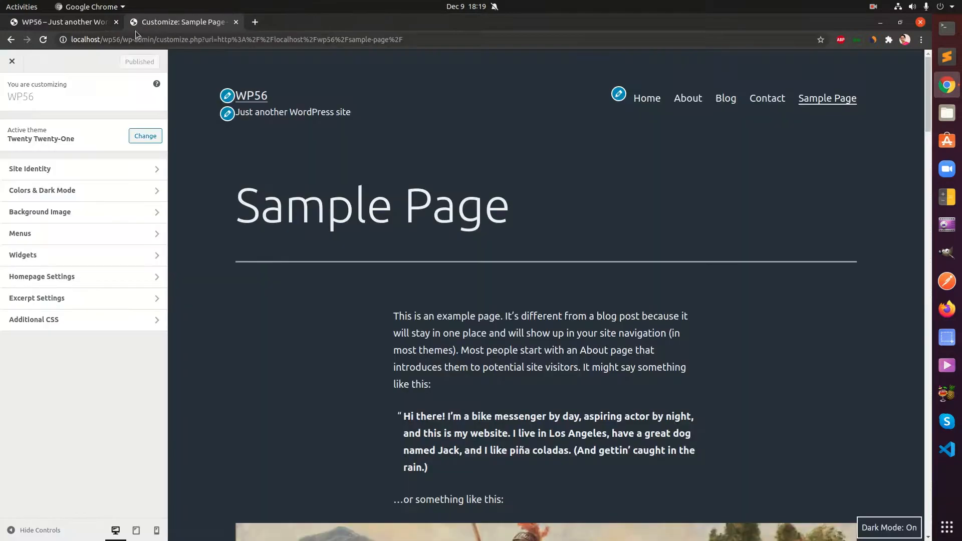
left_click(236, 23)
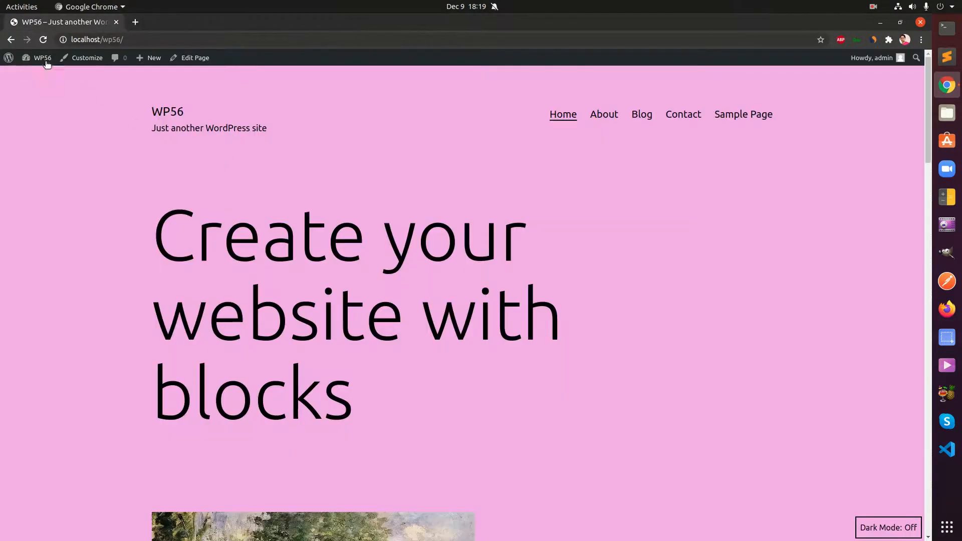
Open the site's admin dashboard, view the Pages and Posts lists, and return to the dashboard.
mouse_move(40, 57)
left_click(39, 75)
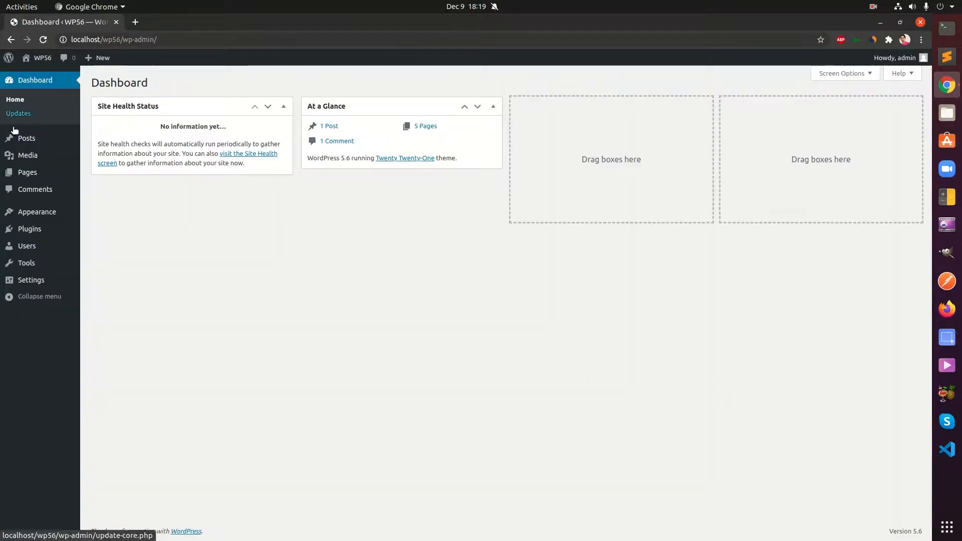
left_click(38, 170)
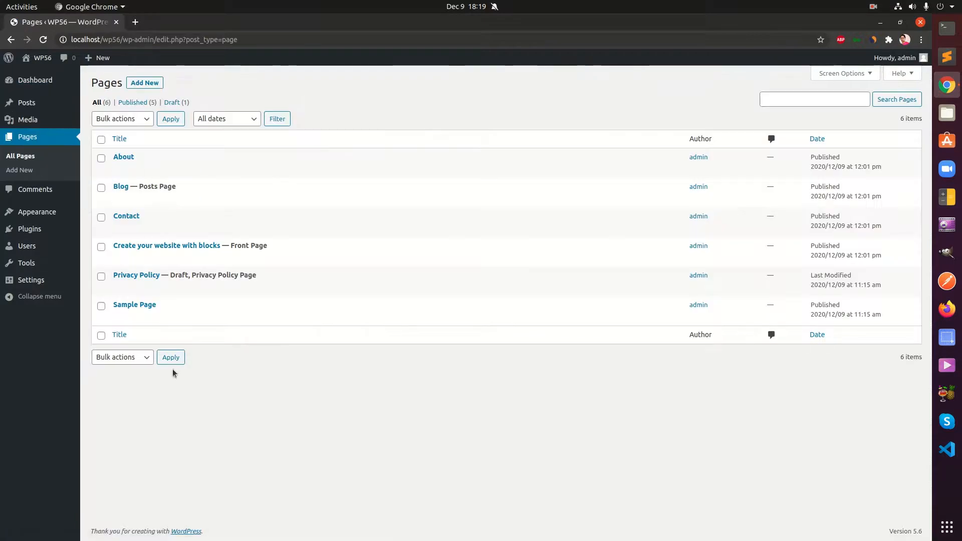
left_click(29, 109)
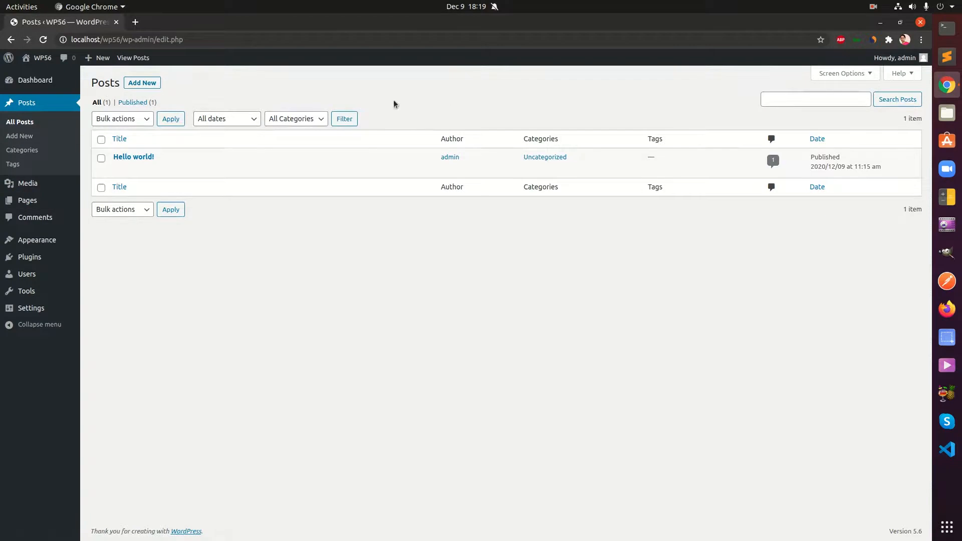
left_click(10, 79)
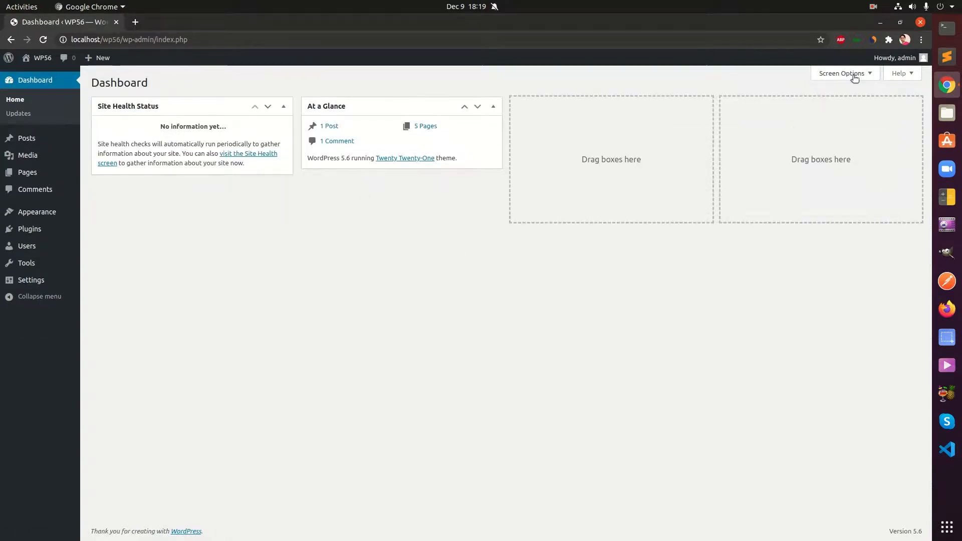
Try showing the Activity, Quick Draft, WordPress Events and News and Welcome boxes, and hide every dashboard box except Site Health Status.
left_click(852, 75)
left_click(253, 118)
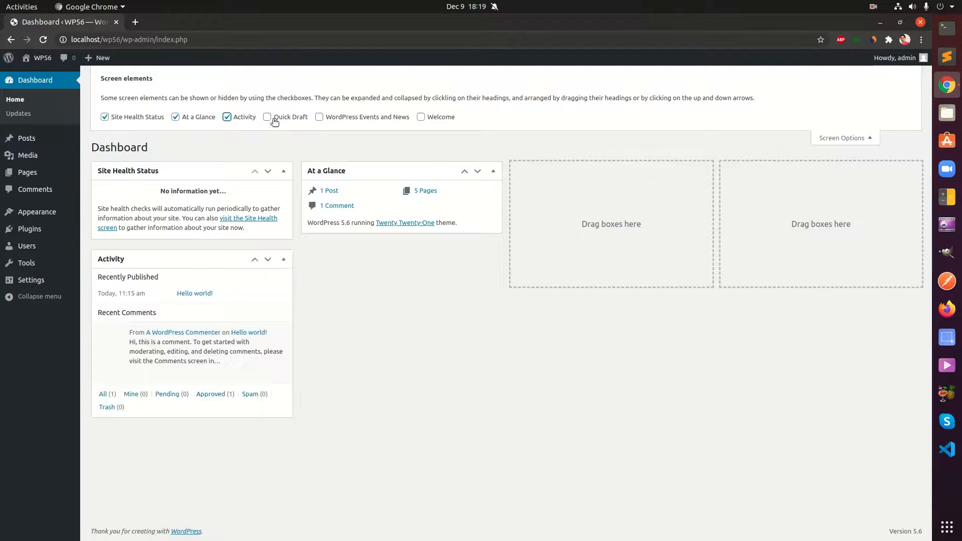
left_click(273, 120)
left_click(341, 123)
left_click(432, 121)
left_click(319, 117)
left_click(267, 117)
left_click(227, 117)
left_click(212, 122)
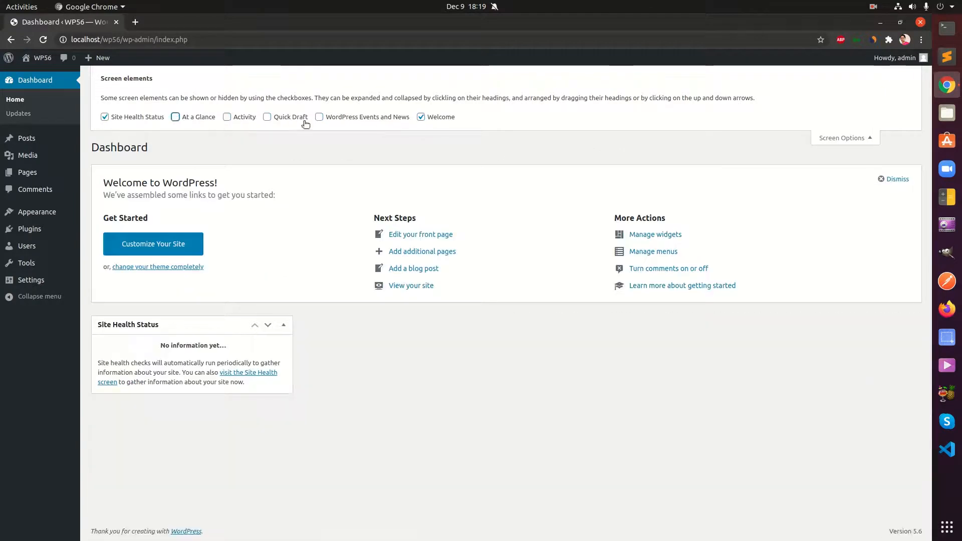
left_click(446, 121)
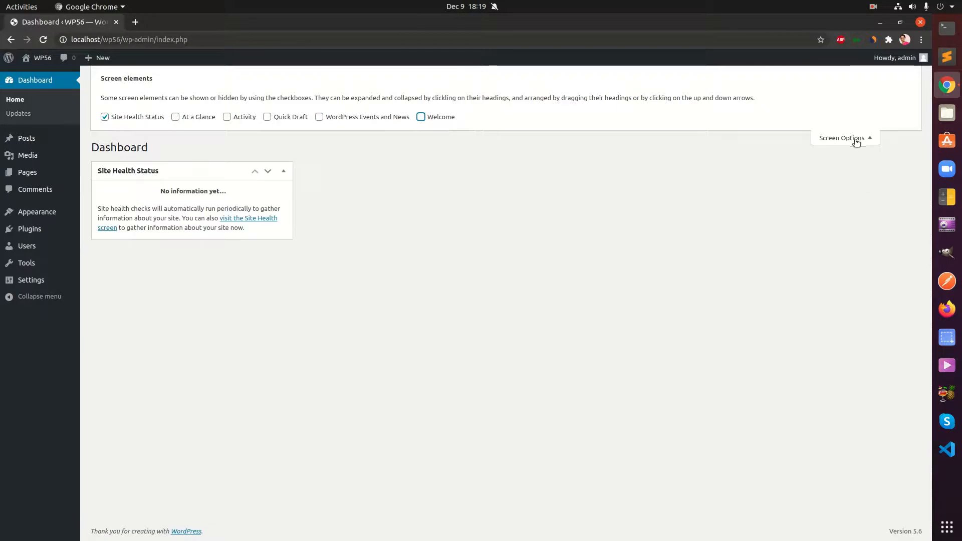
Show the At a Glance and Activity boxes on the dashboard and move Activity to the third column.
left_click(200, 117)
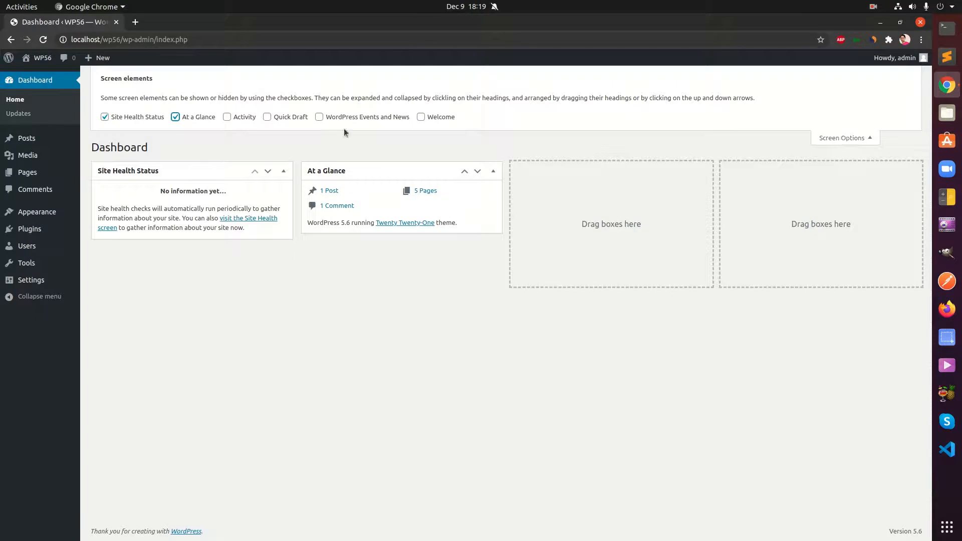
left_click(237, 119)
left_click_drag(139, 264, 640, 226)
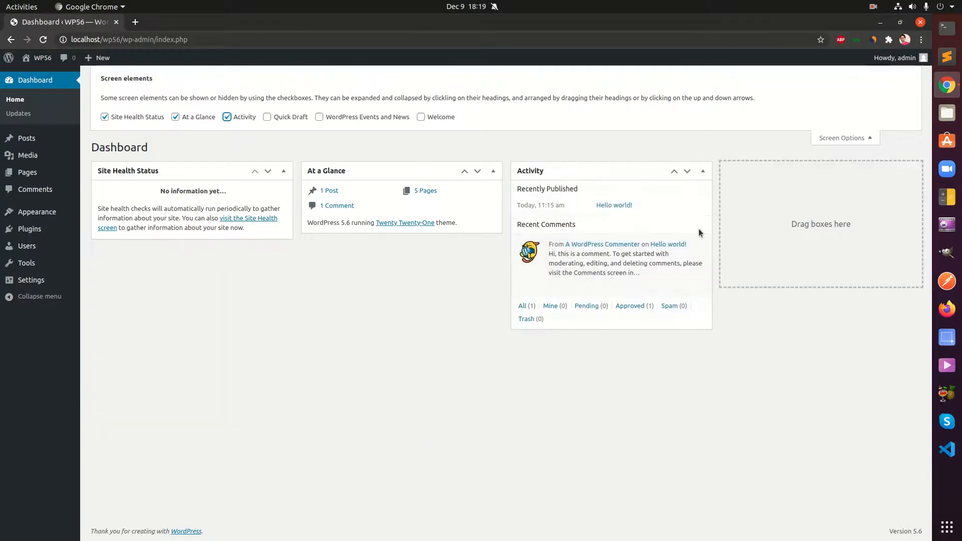
left_click(845, 138)
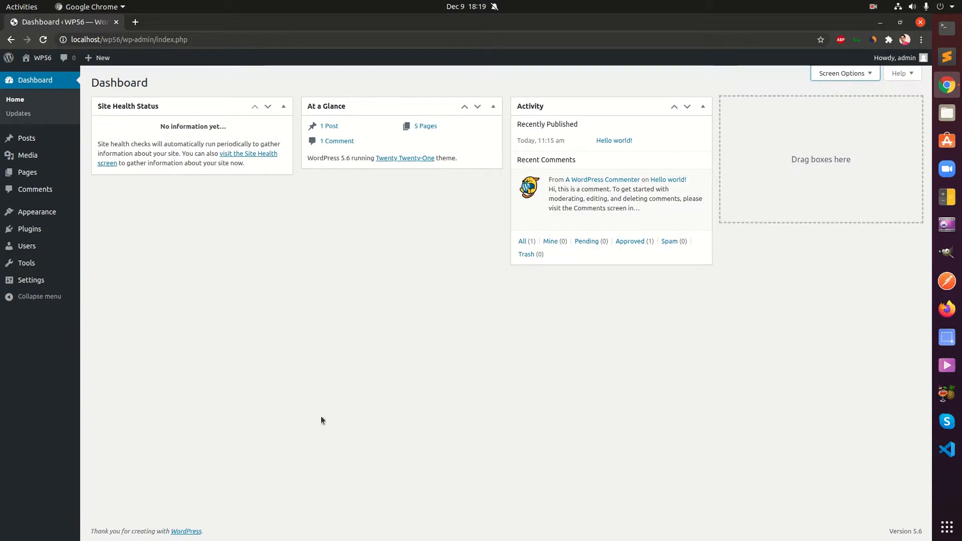
Create a new post with the title "Demo 2021 theme post".
left_click(38, 141)
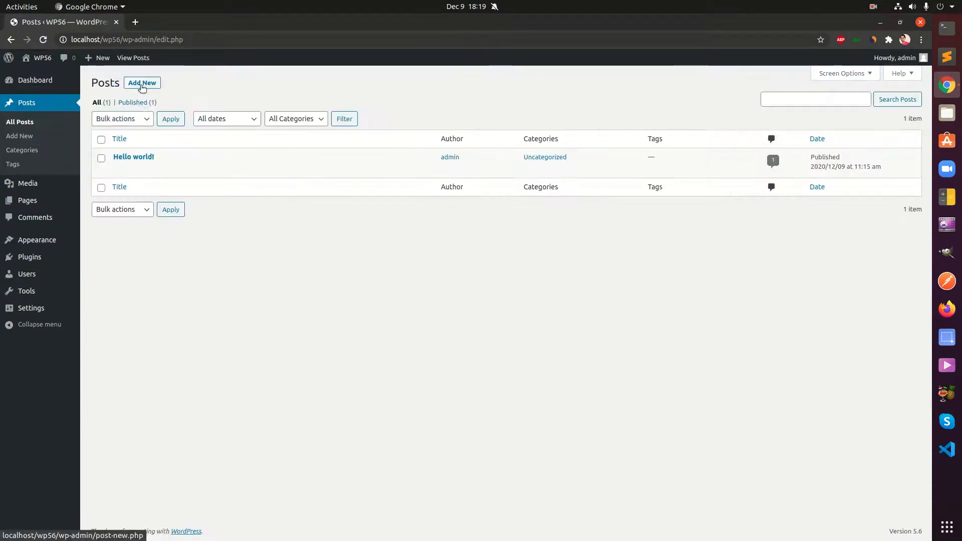
left_click(142, 85)
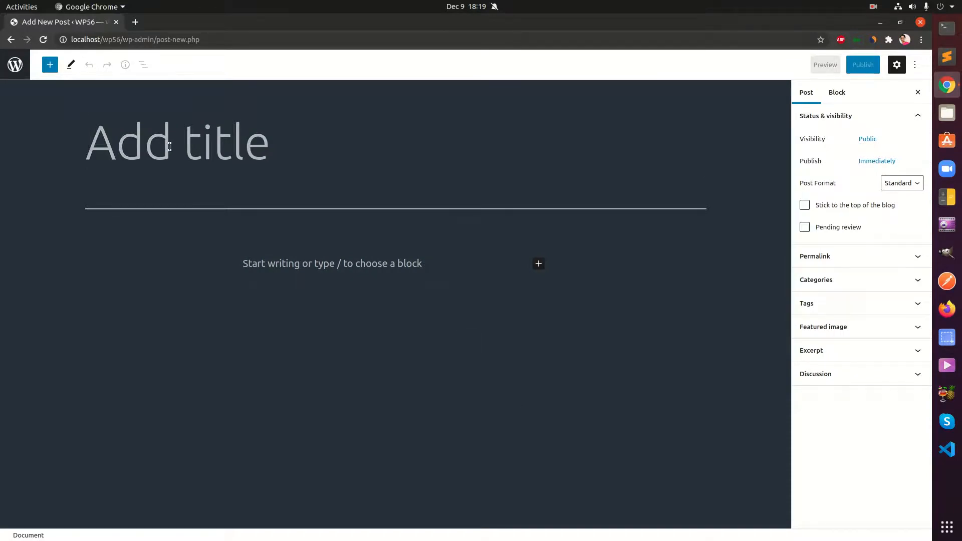
type("Deno")
key("BackSpace")
key("BackSpace")
type("mo ")
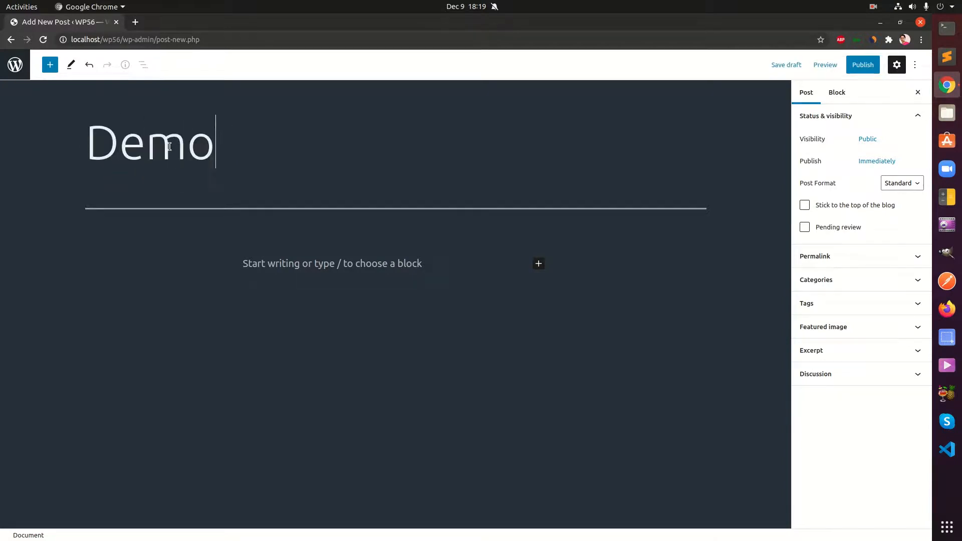
type("20")
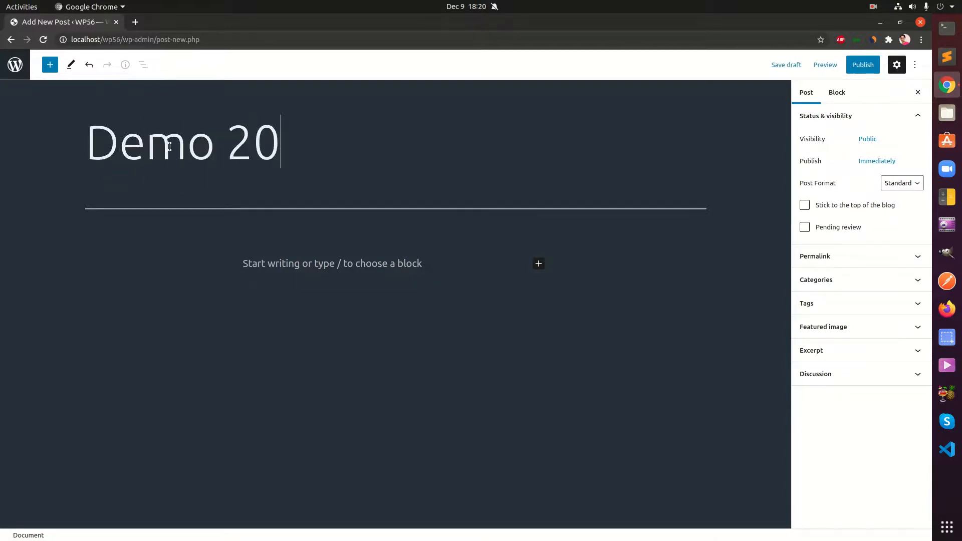
type("21 theme post")
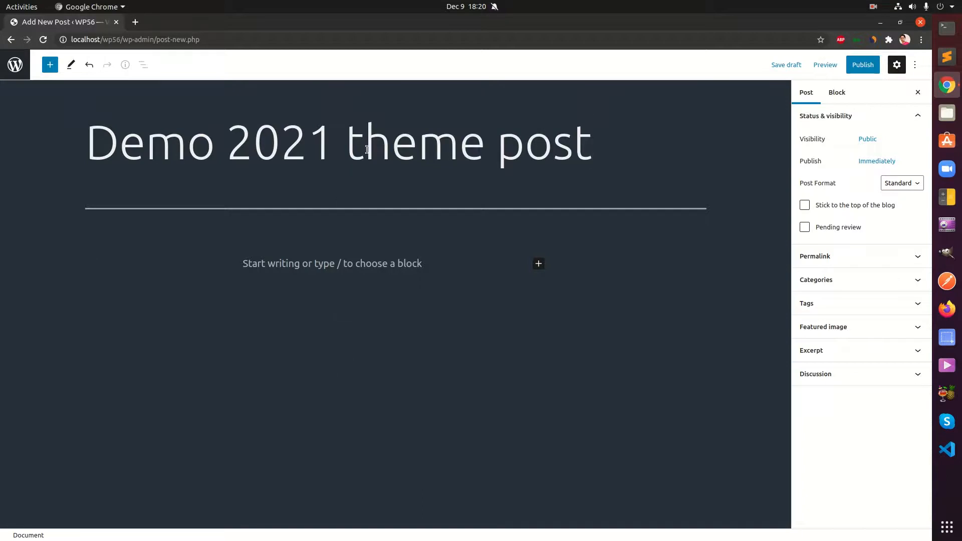
Capitalize the last two words of the title so it reads "Demo 2021 Theme Post".
key("BackSpace")
type("T")
key("ctrl+Right")
key("Delete")
type("P")
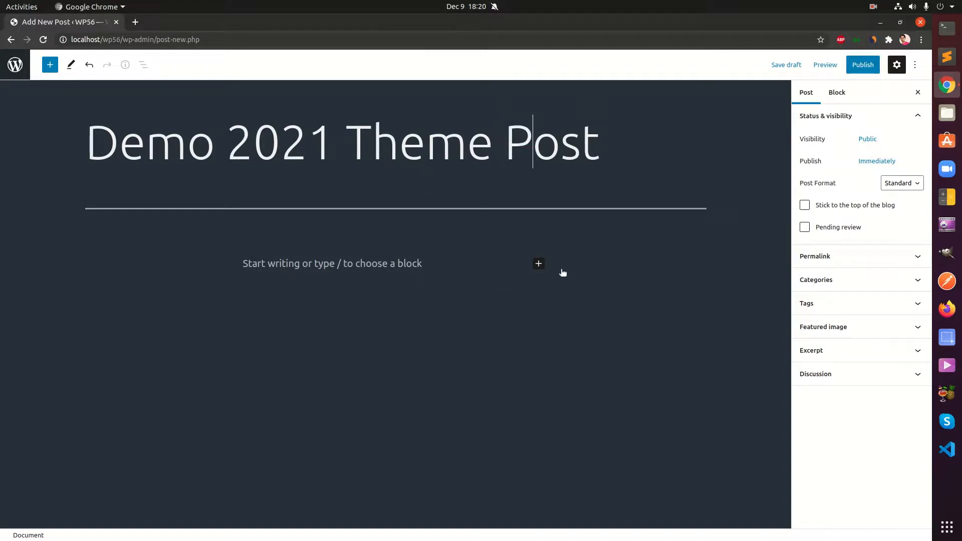
Check the post's excerpt settings and set Hydrogenated-water-generator.png from the media library as the featured image.
left_click(838, 355)
left_click(855, 407)
left_click(824, 350)
left_click(824, 328)
left_click(843, 375)
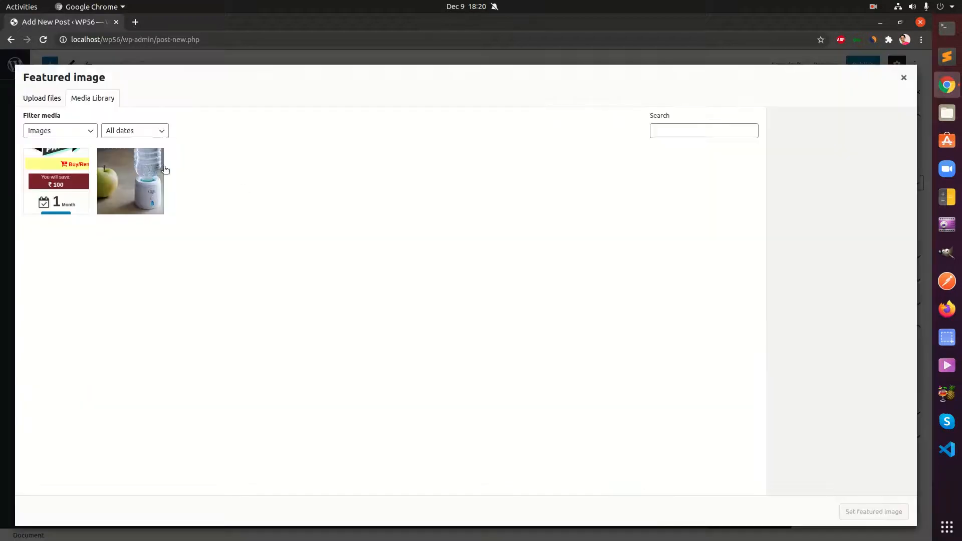
left_click(148, 188)
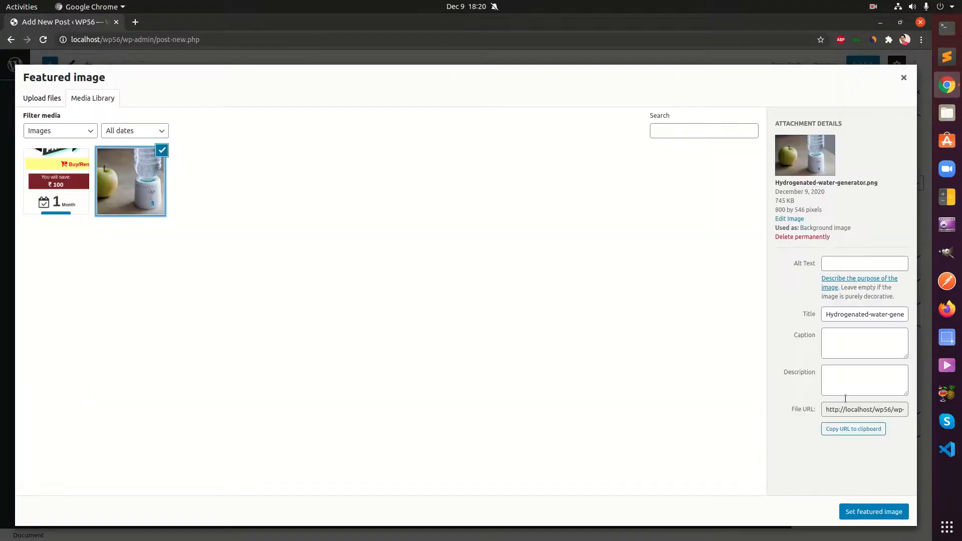
left_click(824, 261)
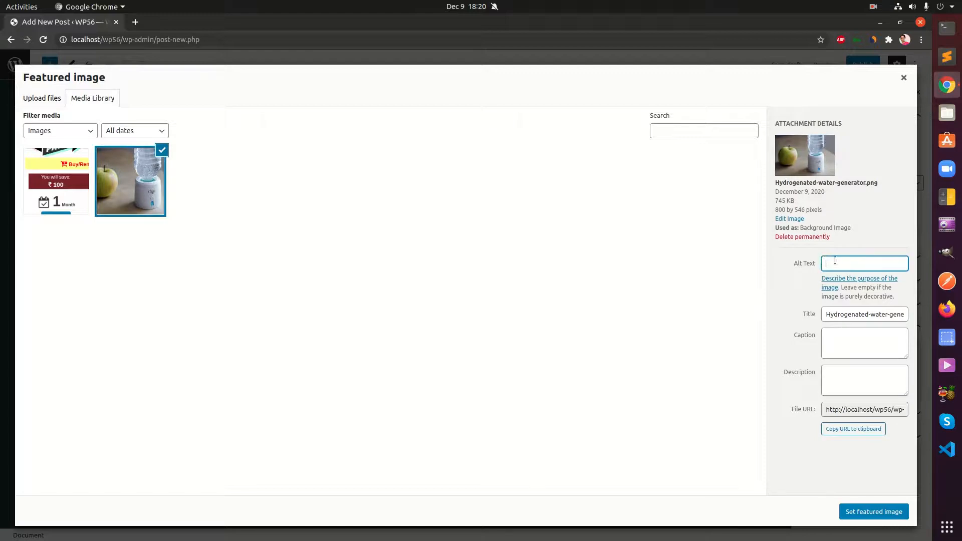
left_click(871, 511)
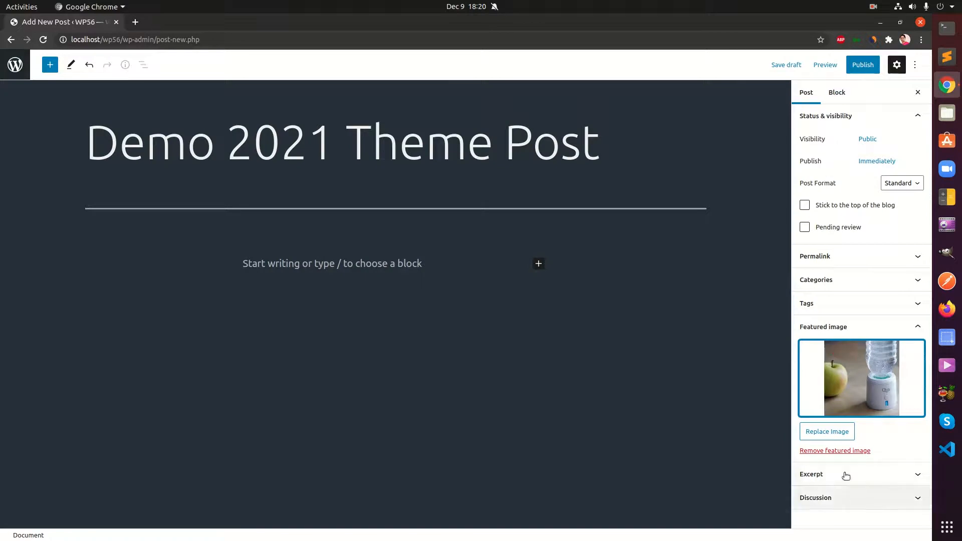
Look through the post's permalink and category settings.
left_click(833, 260)
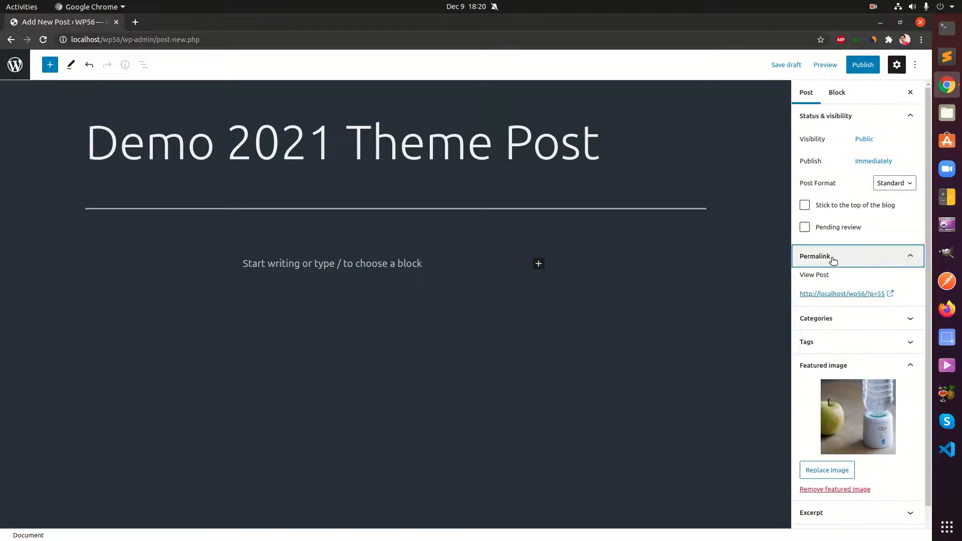
left_click(833, 259)
left_click(836, 279)
left_click(832, 300)
left_click(845, 282)
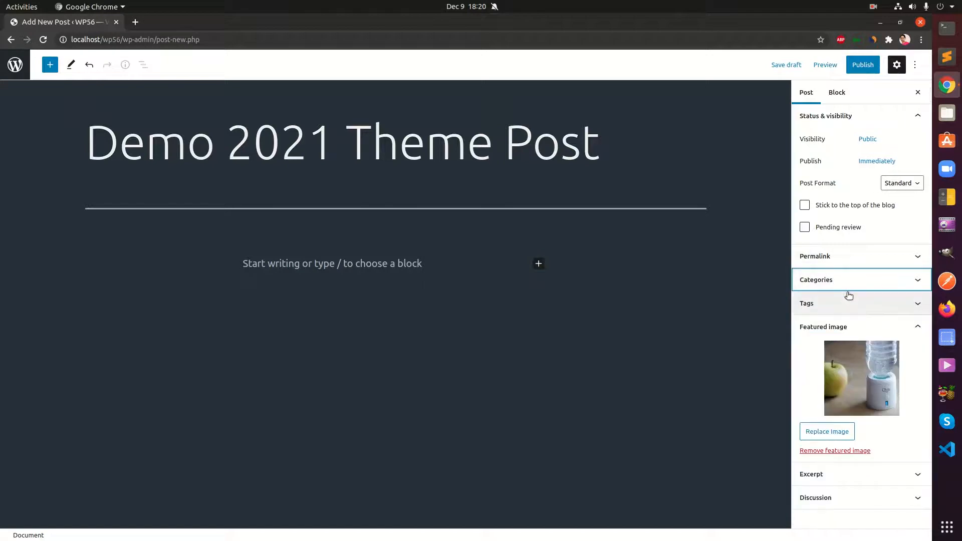
Check the post's tag settings and place the cursor in the empty content paragraph.
left_click(862, 304)
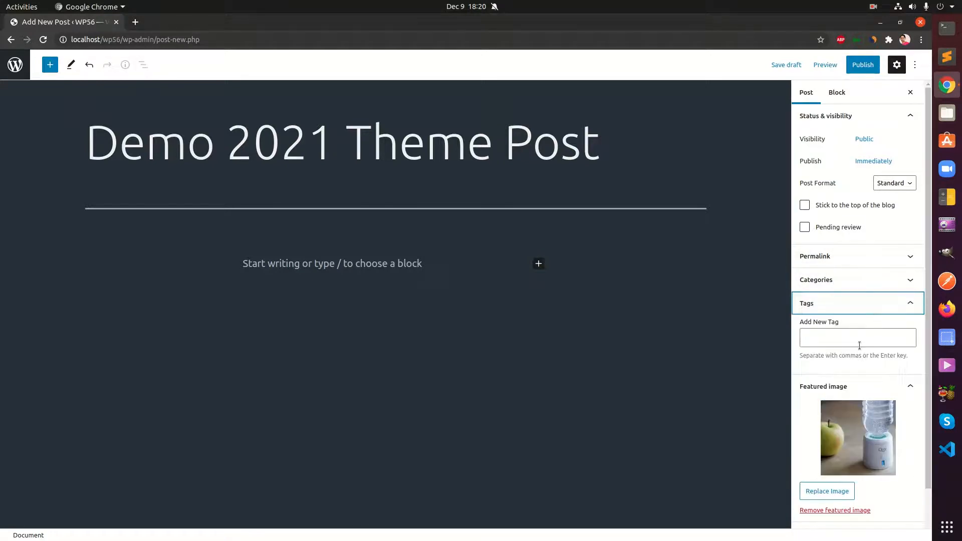
left_click(858, 304)
left_click(291, 273)
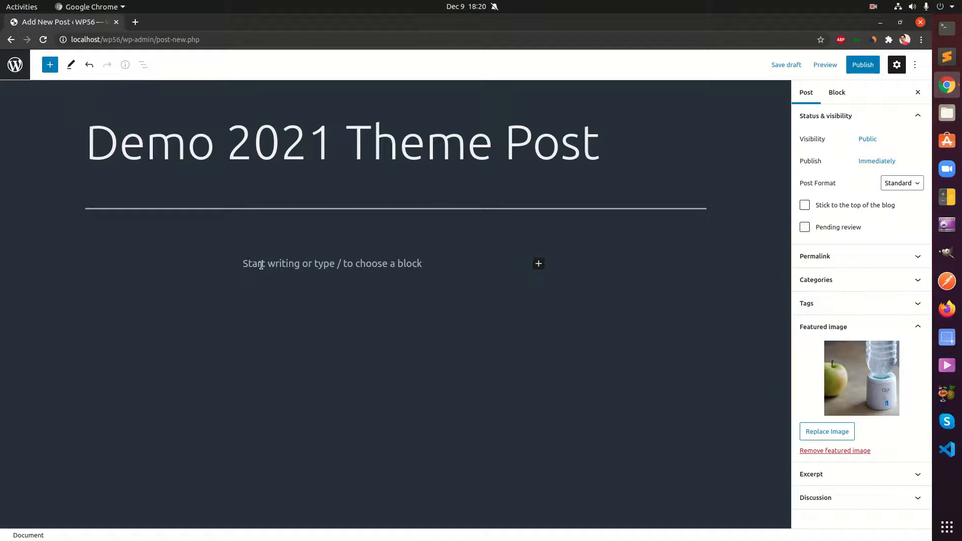
Browse the full block library, from the text, media and design blocks through the widgets to the embeds.
left_click(45, 70)
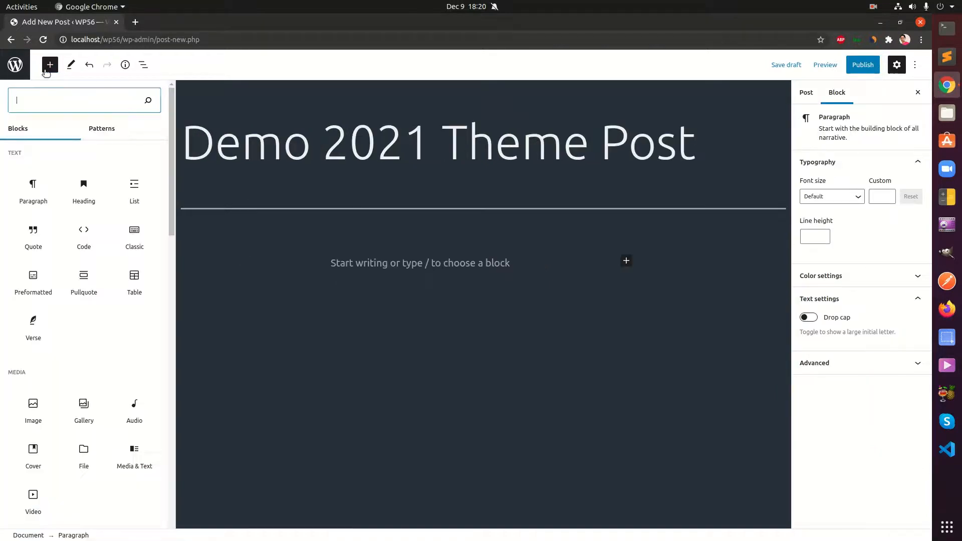
left_click(100, 127)
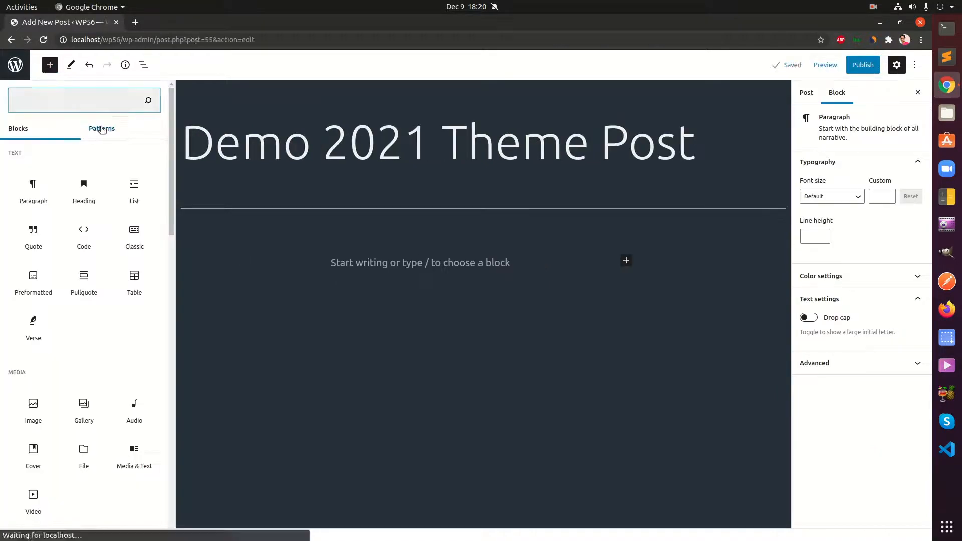
left_click(17, 129)
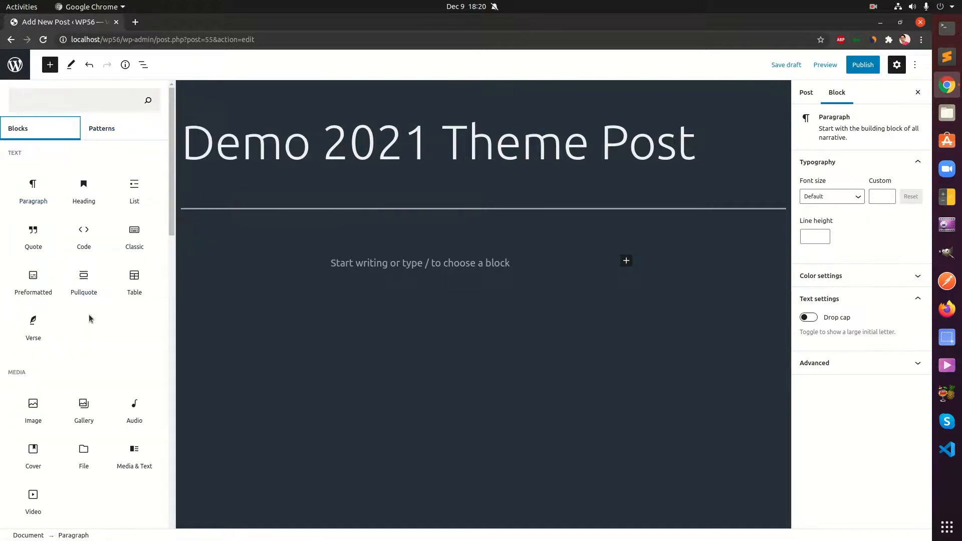
scroll(90, 319, "down", 10)
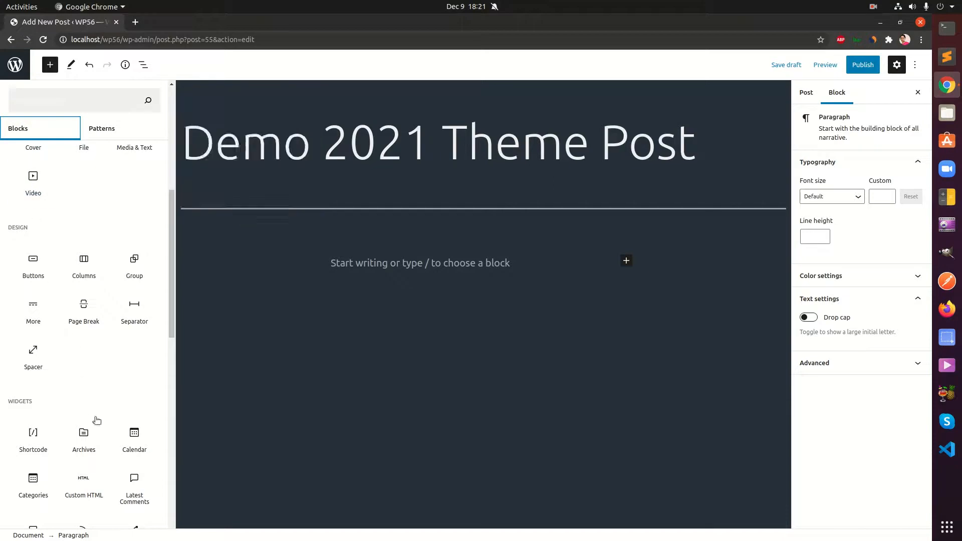
scroll(106, 409, "down", 8)
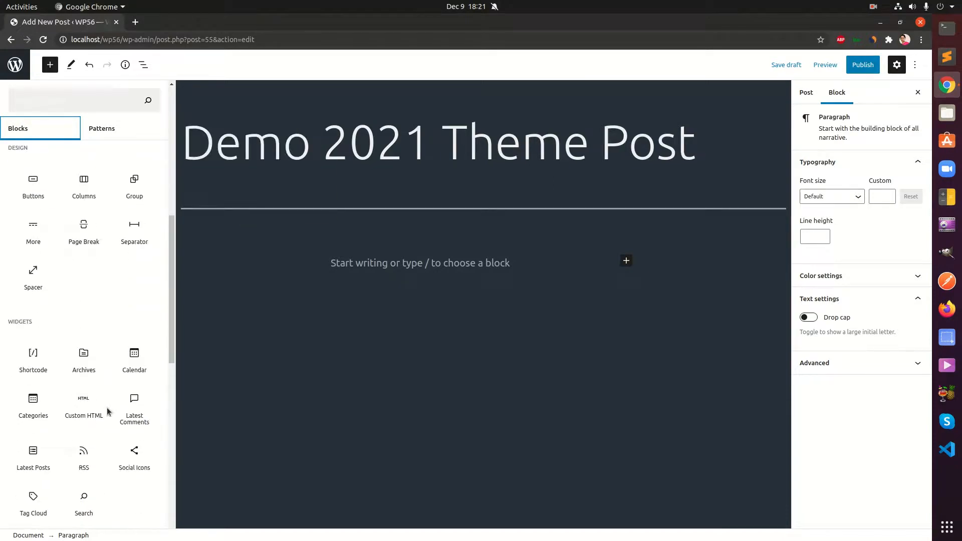
scroll(107, 411, "down", 8)
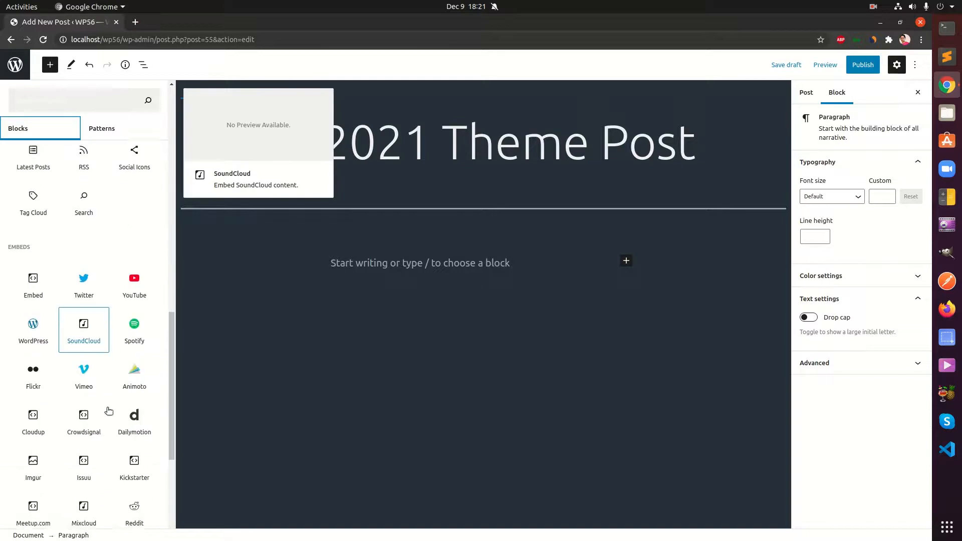
scroll(108, 411, "down", 3)
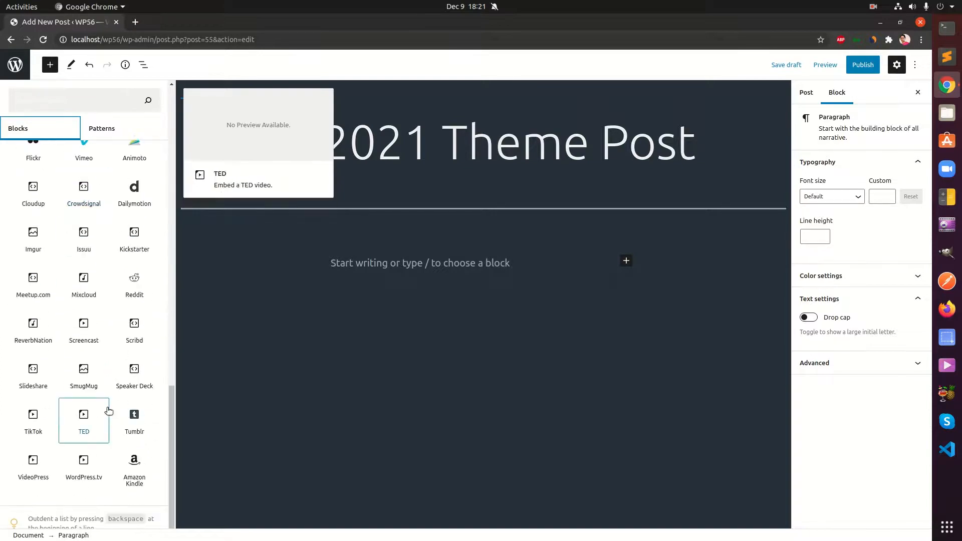
scroll(108, 411, "up", 2)
scroll(108, 411, "down", 2)
scroll(108, 411, "up", 7)
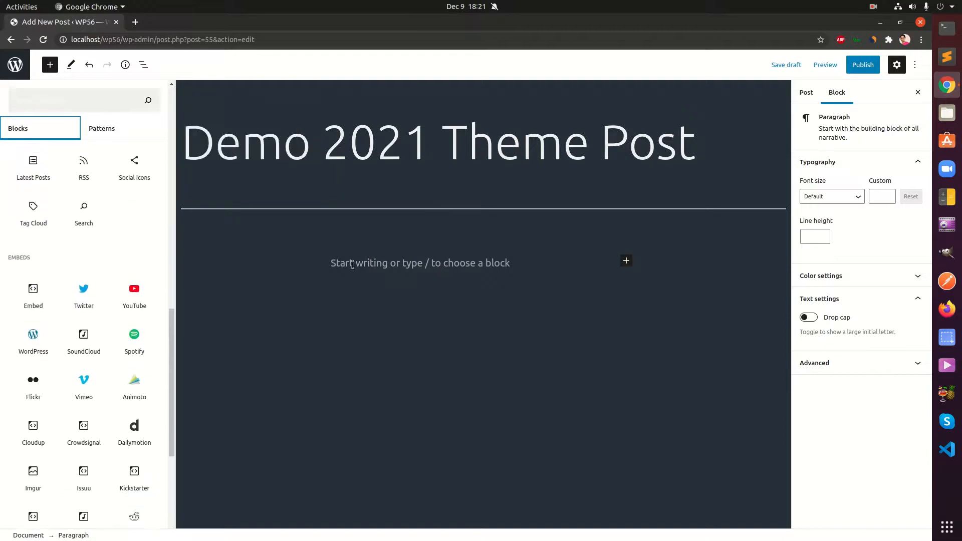
Bring up the inline block suggestions with "/" in the empty paragraph and go through the listed blocks.
left_click(353, 264)
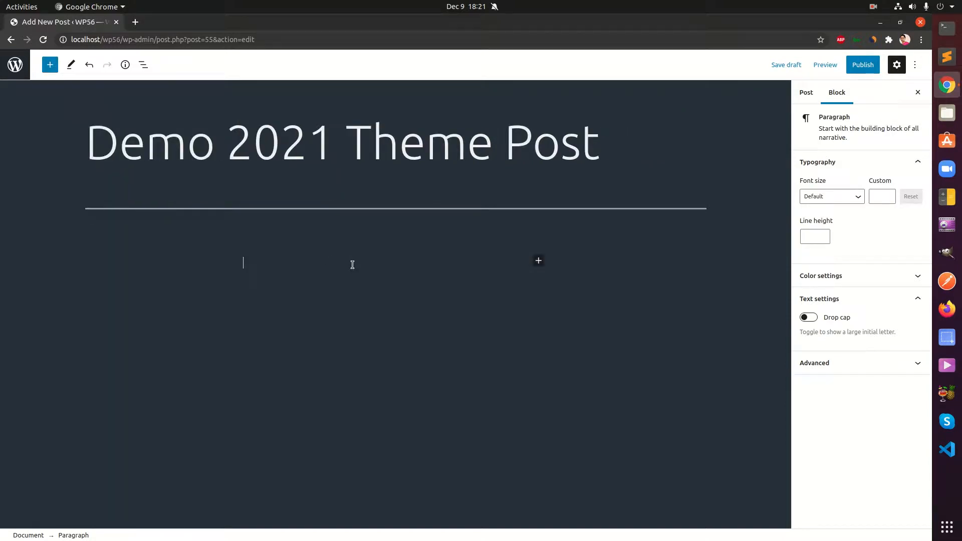
type("/")
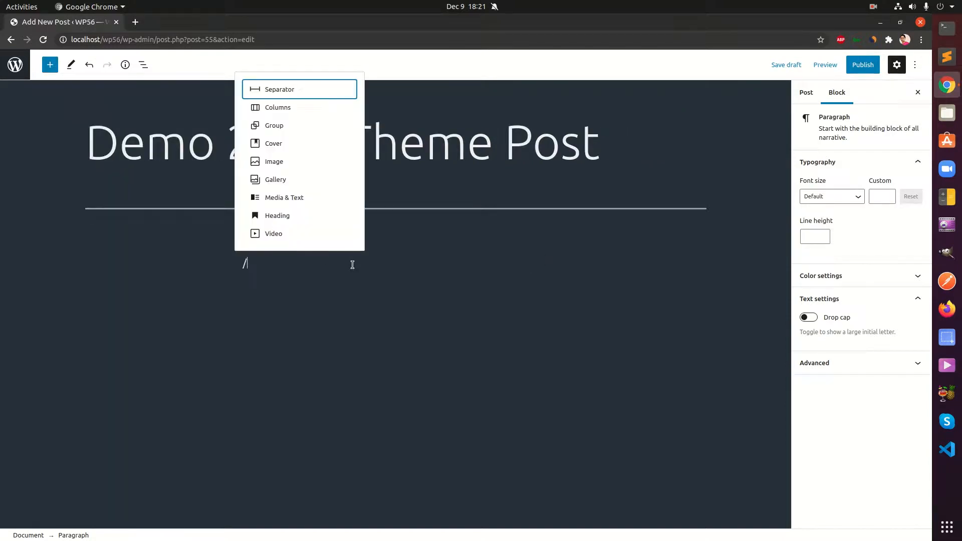
key("Down")
key("Down")
key("Down")
key("Down")
key("Down")
key("Down")
key("Down")
key("Down")
key("Down")
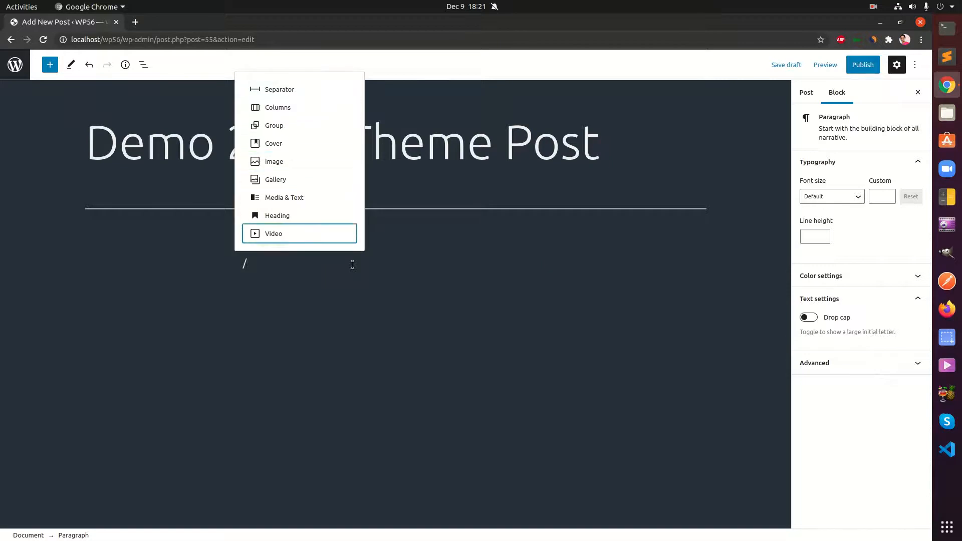
key("Up")
key("Up")
key("Up")
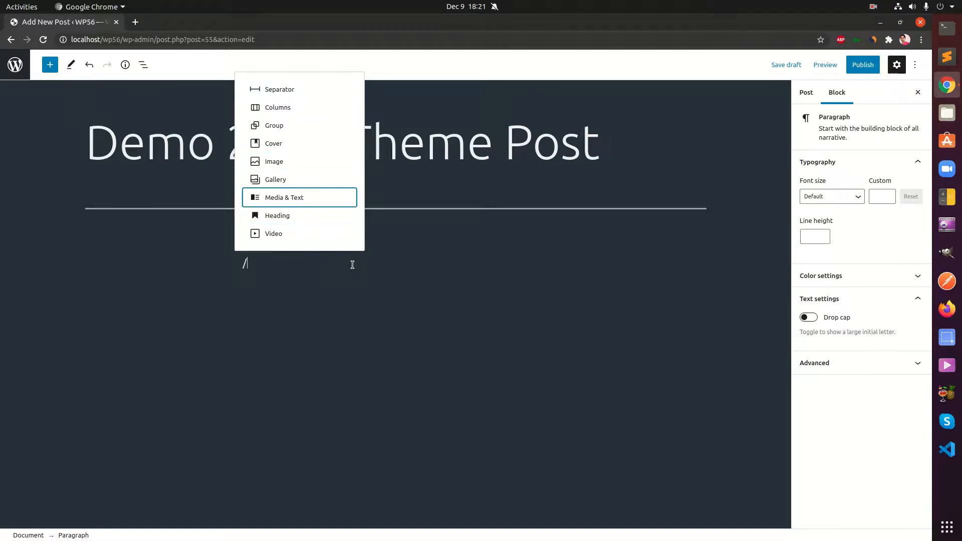
Filter the inline block suggestions with "/q" and clear the paragraph without inserting a block.
type("q")
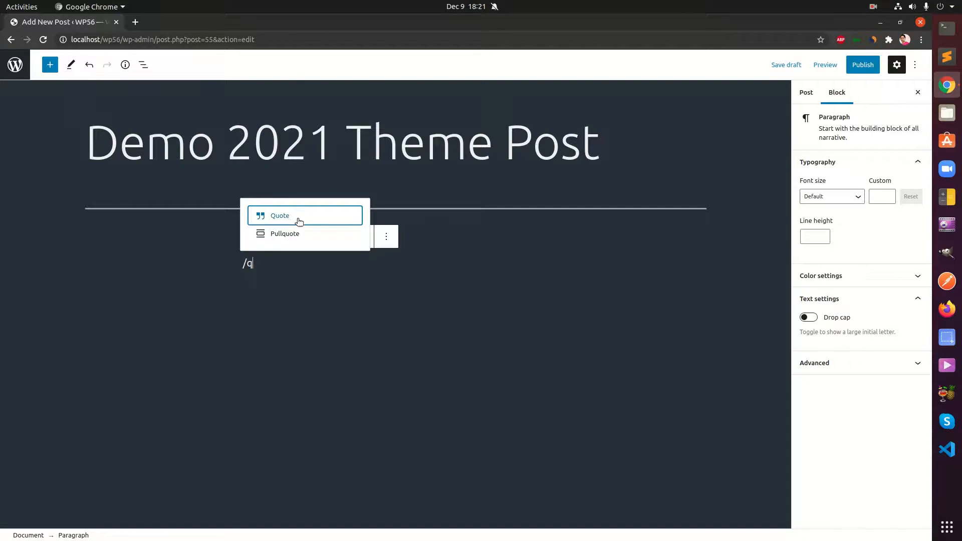
key("Escape")
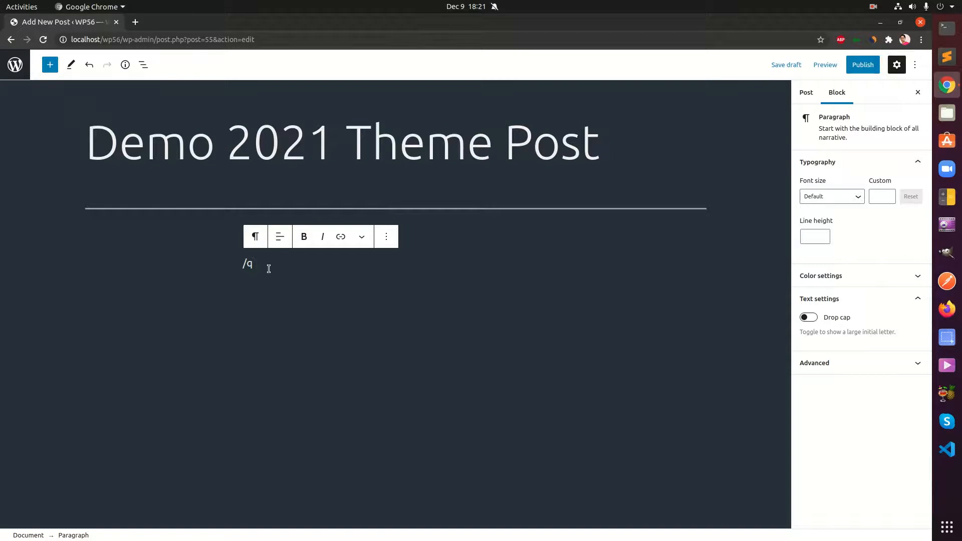
key("BackSpace")
key("BackSpace")
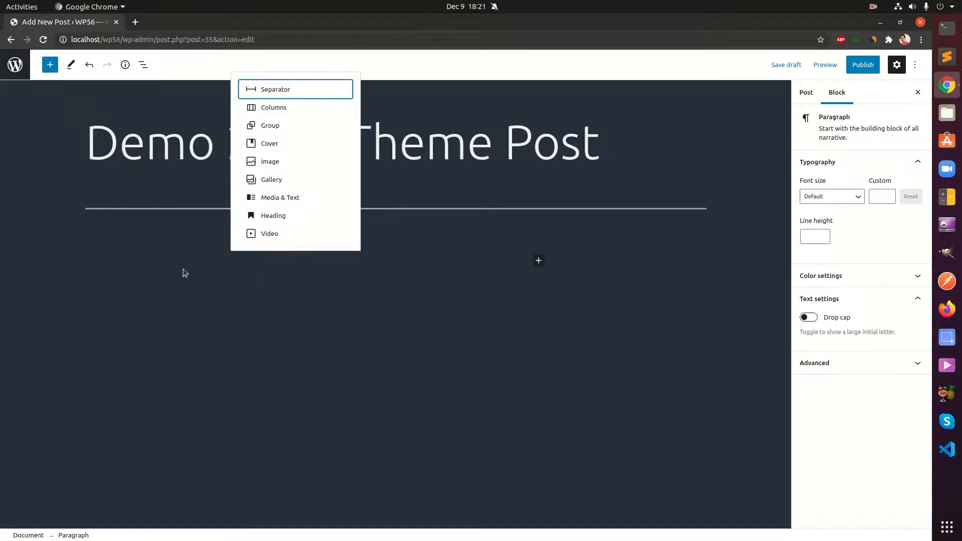
left_click(147, 279)
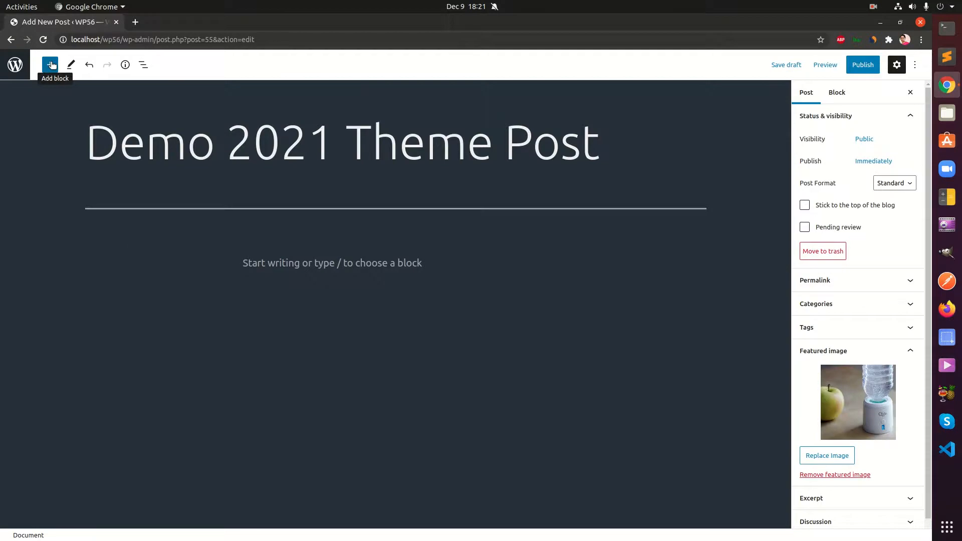
Insert the "Two images showcase" block pattern from the Twenty Twenty-One category into the post.
left_click(52, 64)
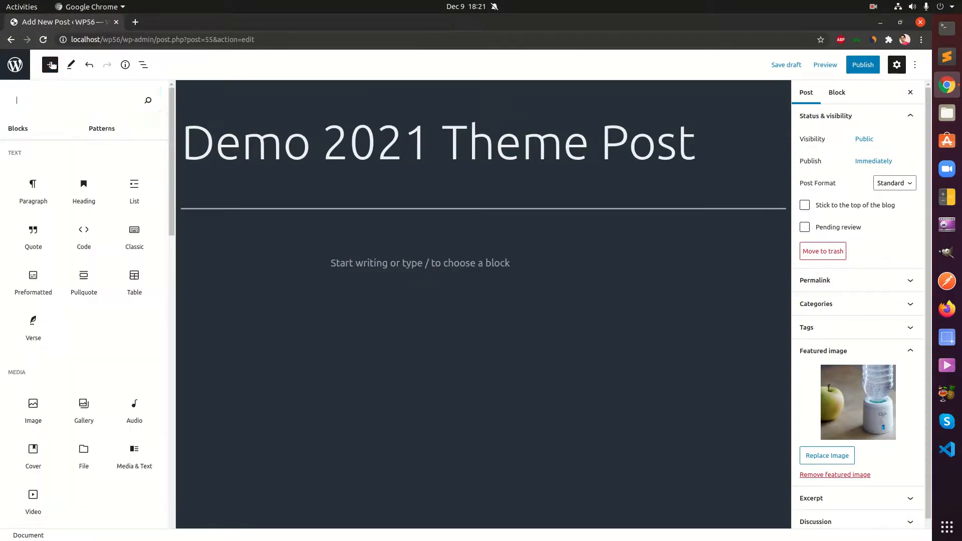
left_click(102, 128)
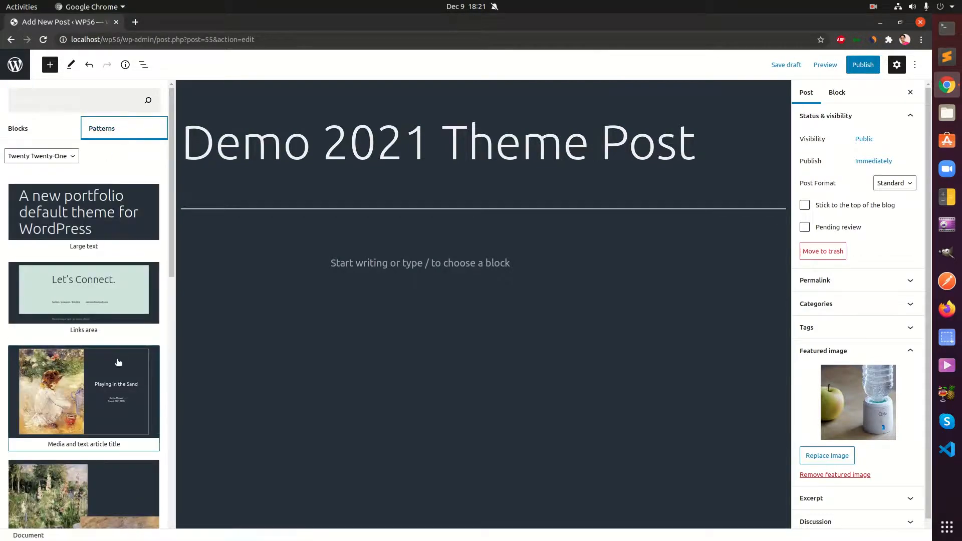
left_click(72, 156)
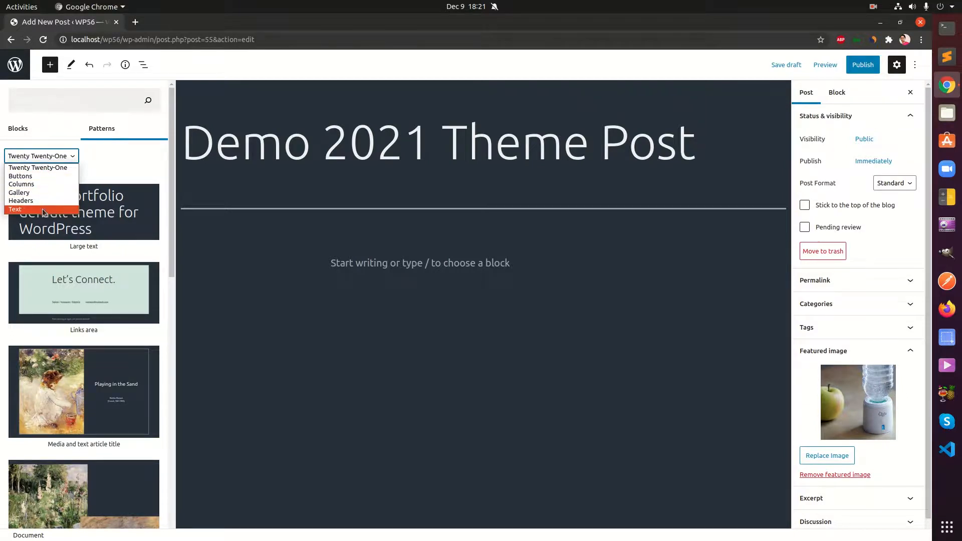
left_click(42, 167)
scroll(101, 351, "down", 5)
scroll(104, 400, "down", 5)
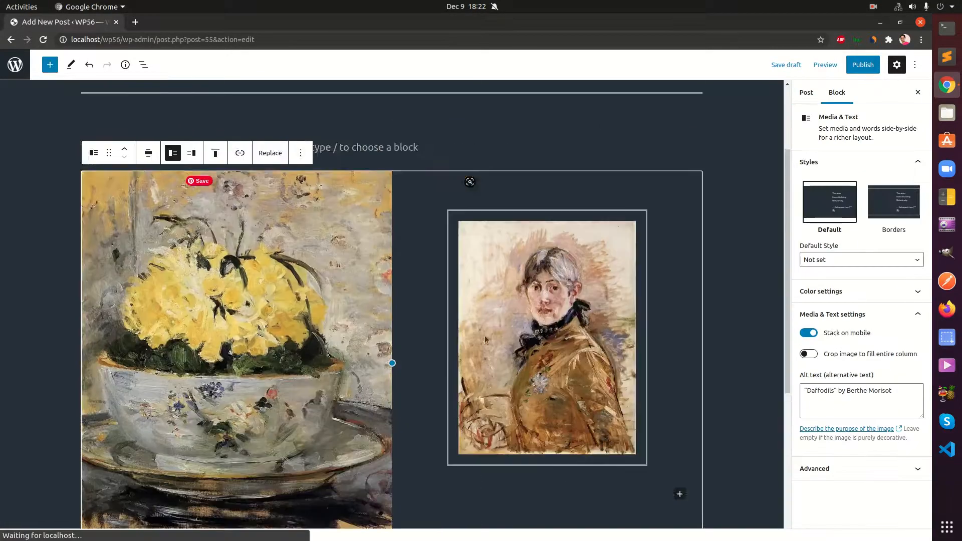
Look over the inserted pattern and the media library's replacement choices for the flower image, closing the library without selecting anything.
scroll(455, 407, "down", 4)
scroll(456, 405, "up", 7)
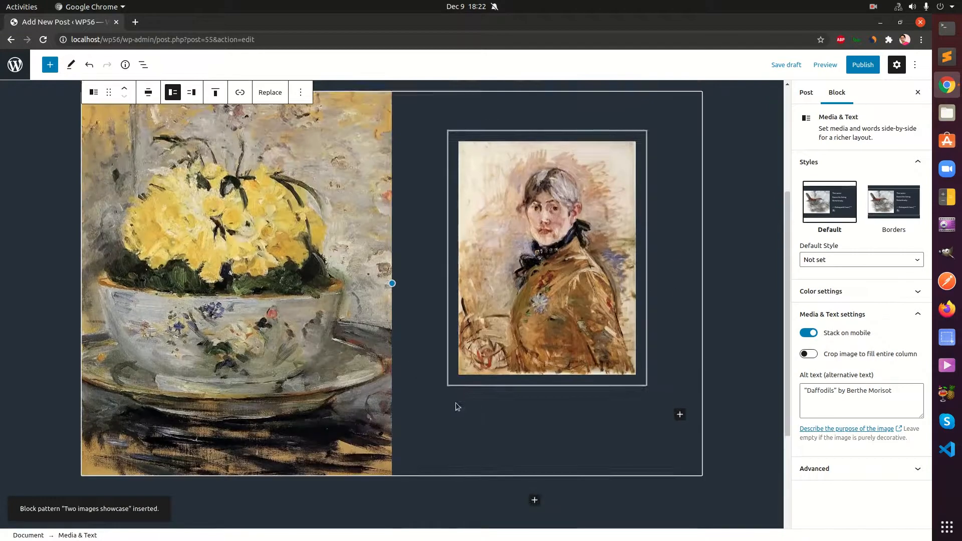
scroll(433, 304, "down", 3)
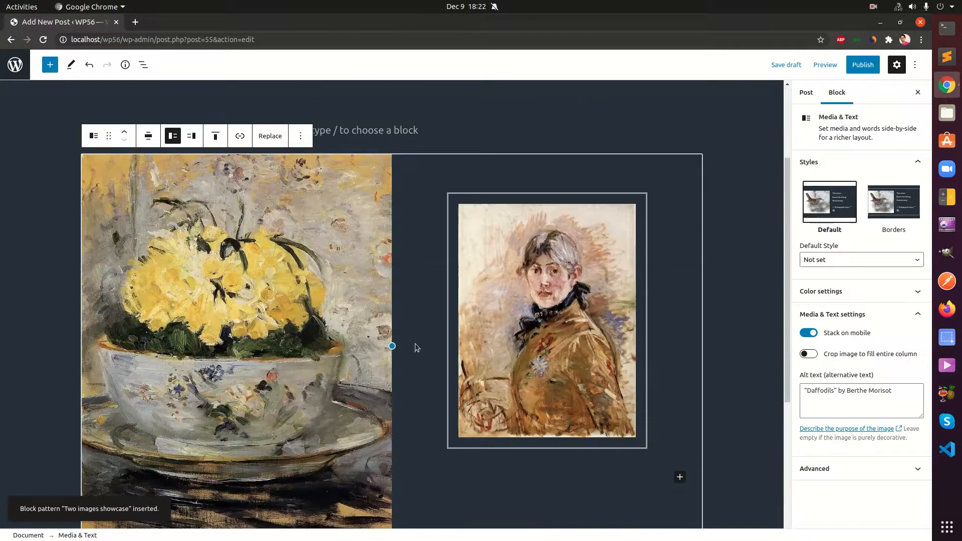
left_click(270, 136)
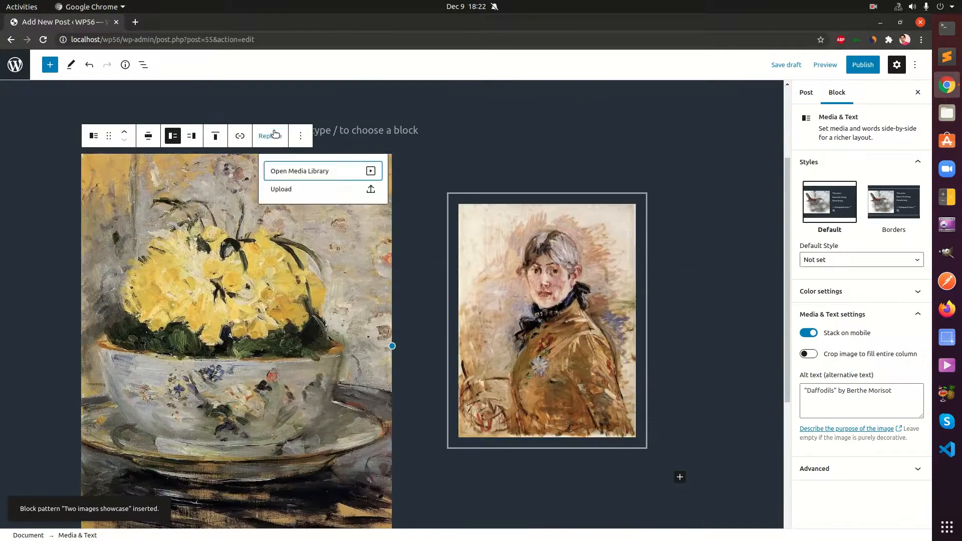
left_click(294, 172)
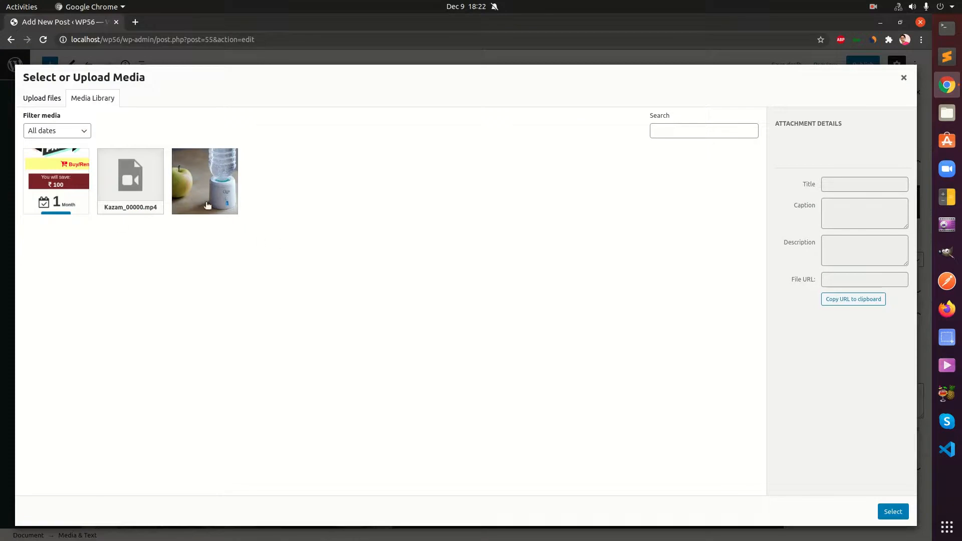
left_click(903, 79)
Upload the pattern's external portrait image to the media library.
left_click(582, 309)
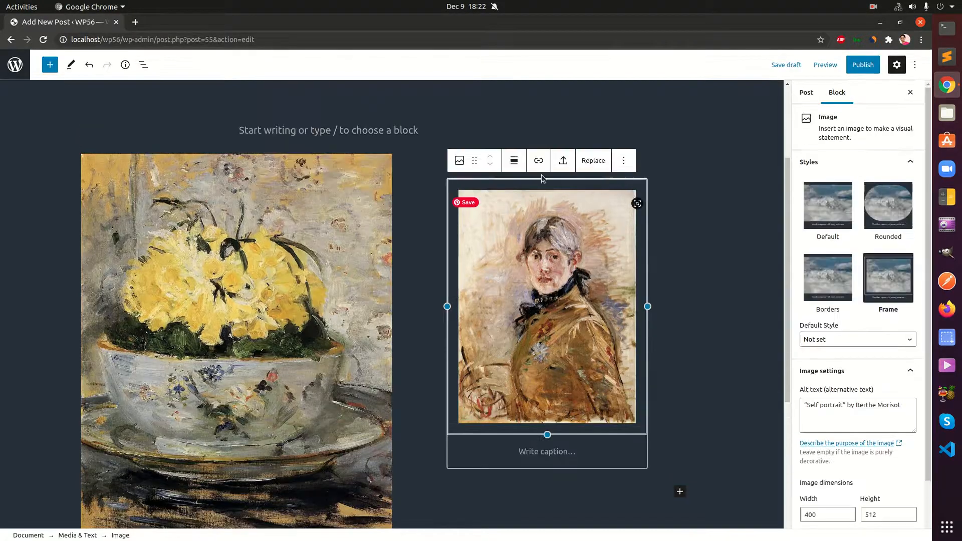
left_click(566, 161)
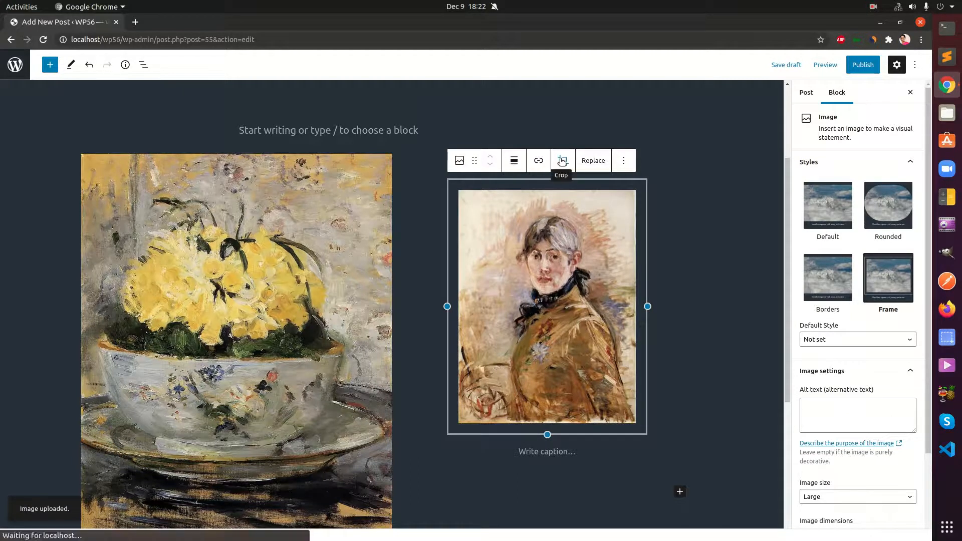
Check the portrait image's replace options, caption field and additional block options.
left_click(590, 165)
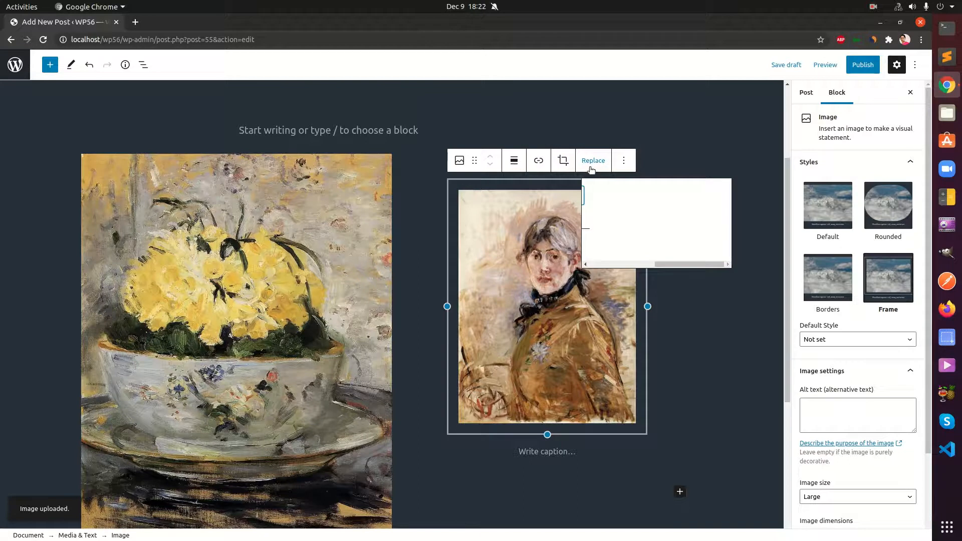
left_click(593, 160)
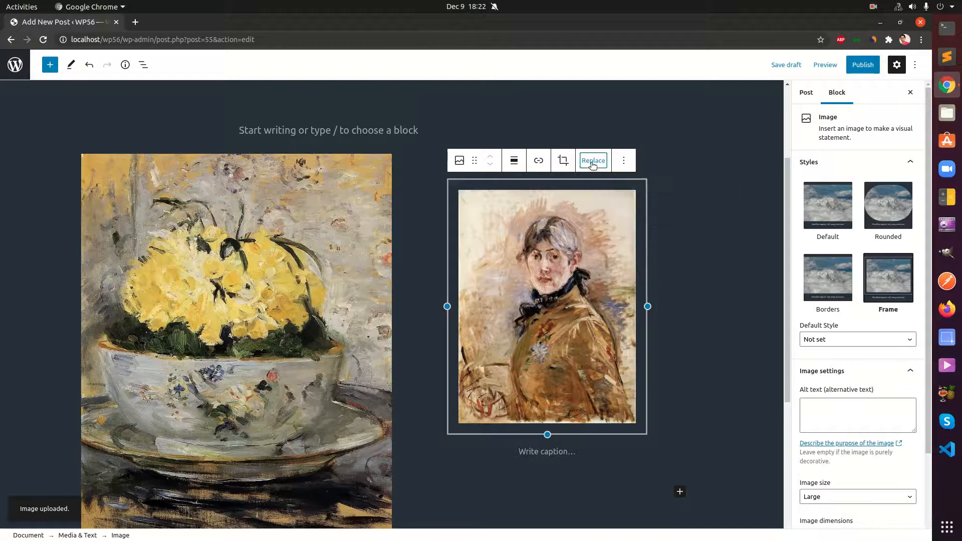
left_click(593, 163)
left_click(578, 257)
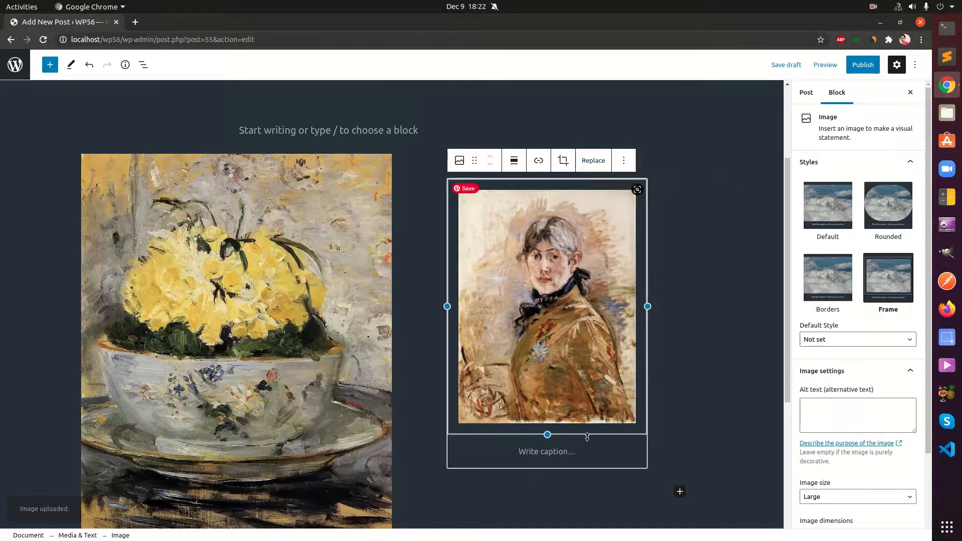
left_click(562, 452)
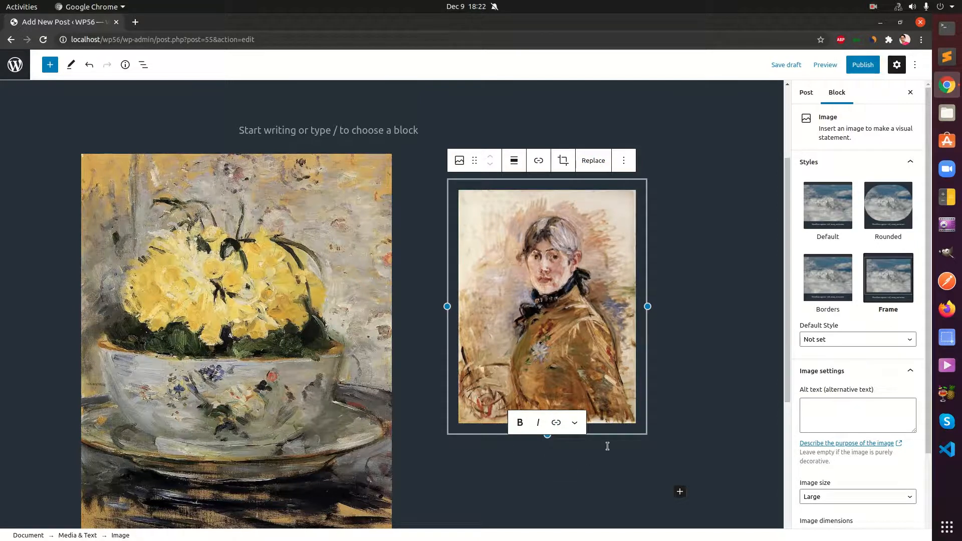
left_click(598, 164)
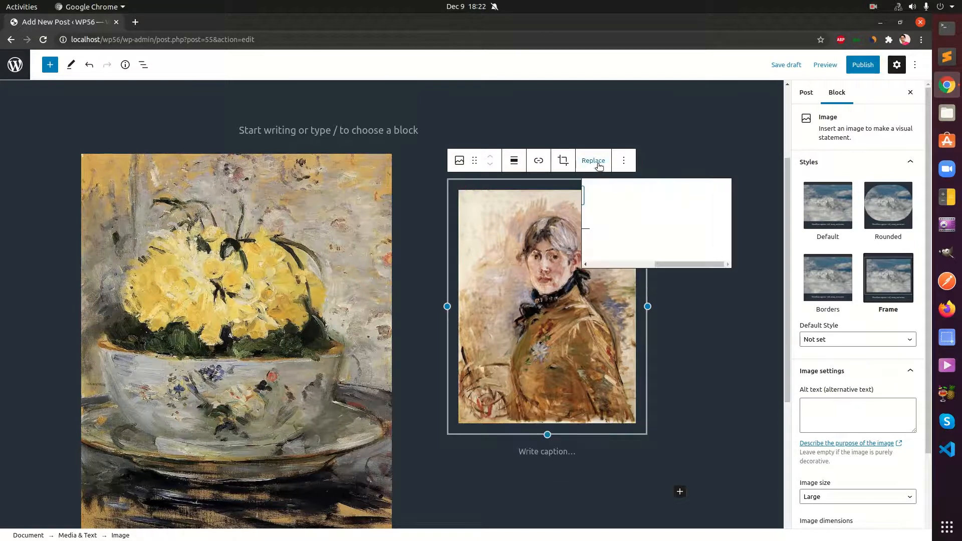
left_click(553, 197)
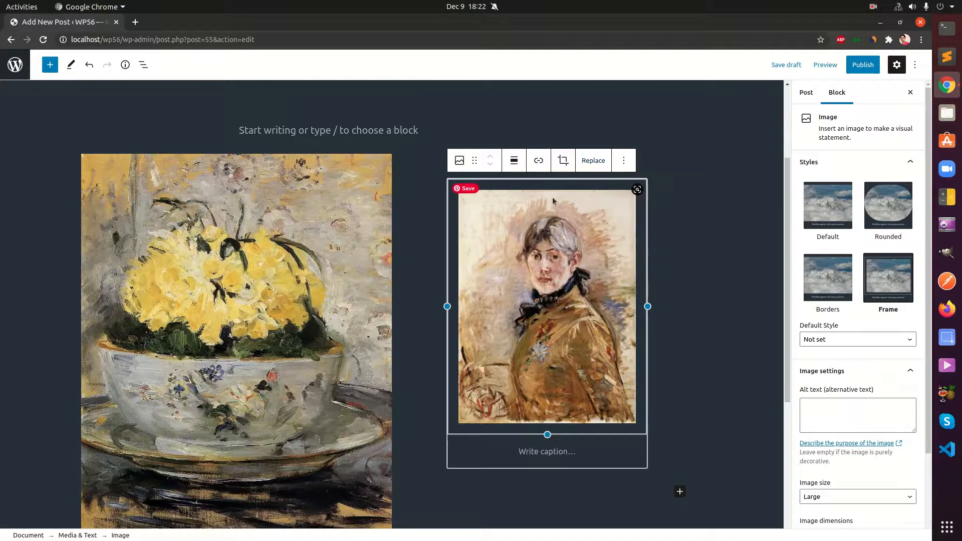
left_click(624, 161)
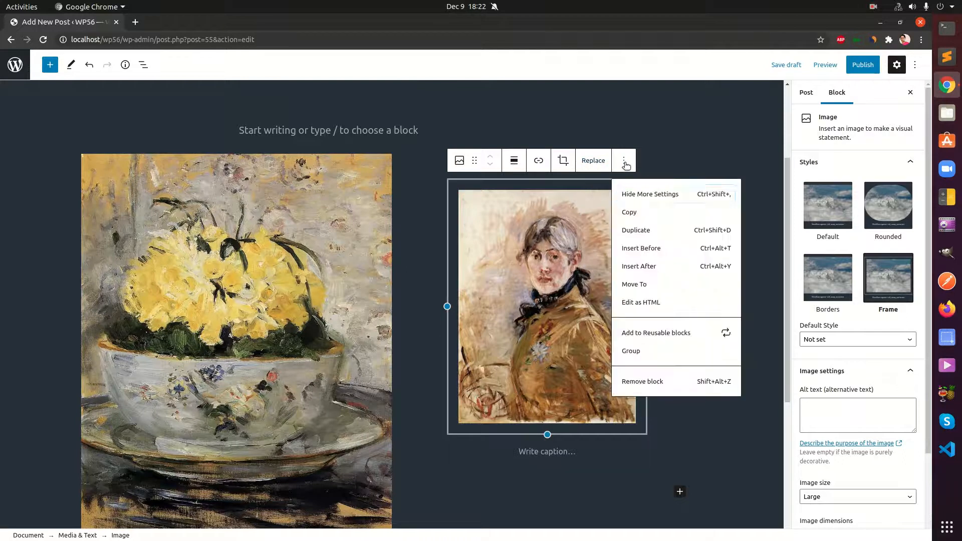
Undo the upload of the portrait image to the media library.
left_click(514, 355)
key("ctrl+z")
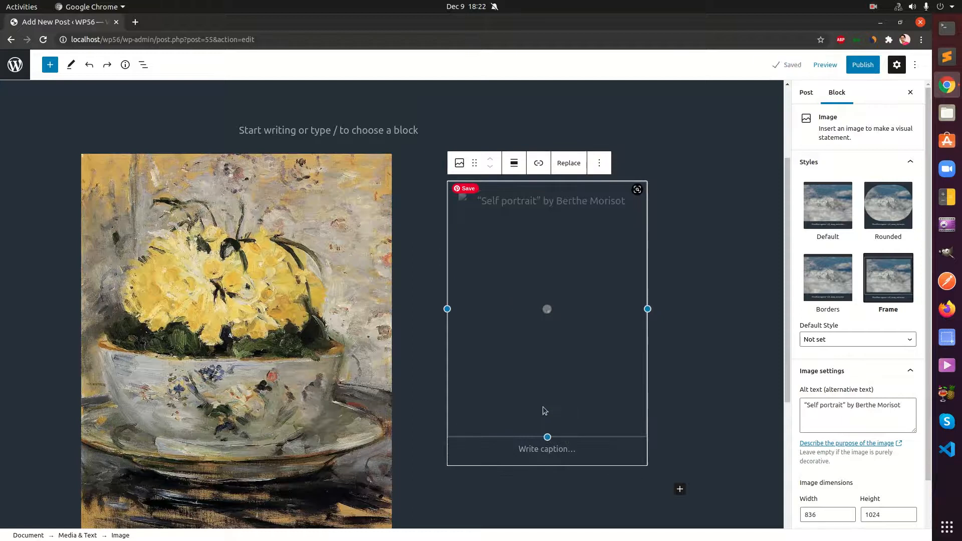
key("ctrl+z")
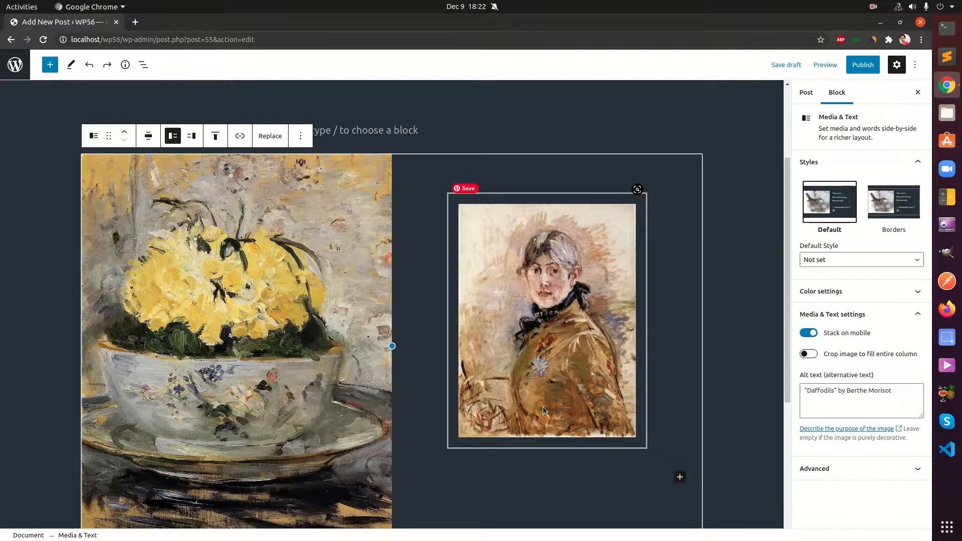
Check the replace options of the portrait image and of the flower image.
left_click(599, 268)
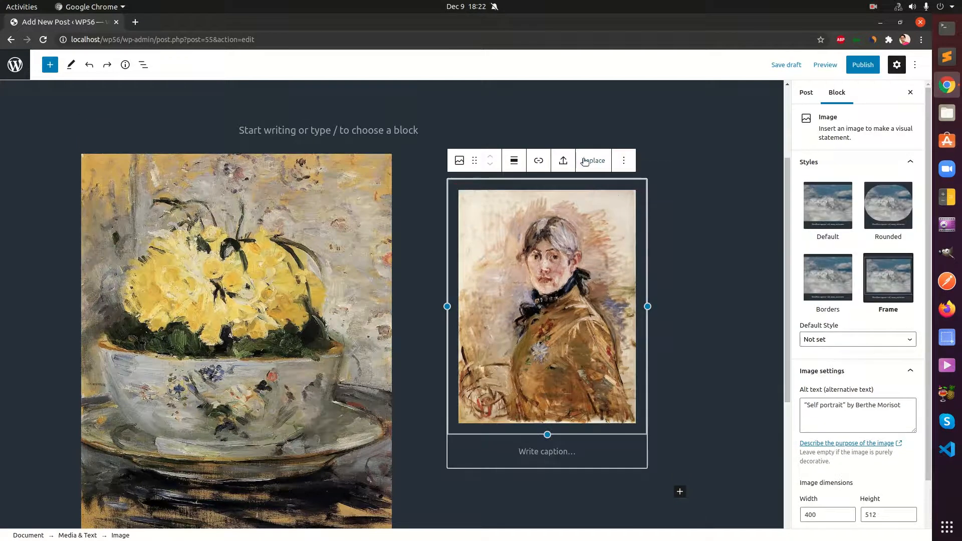
left_click(593, 161)
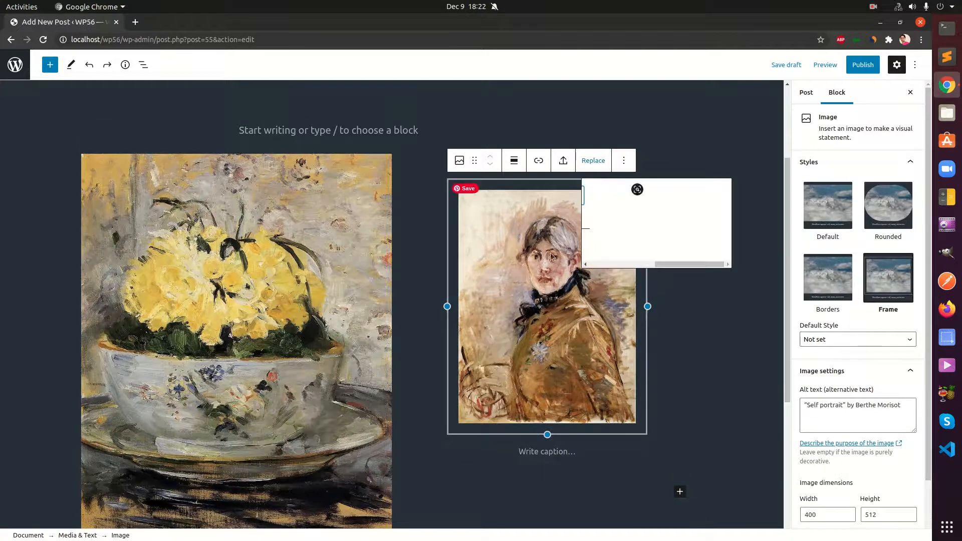
left_click(546, 308)
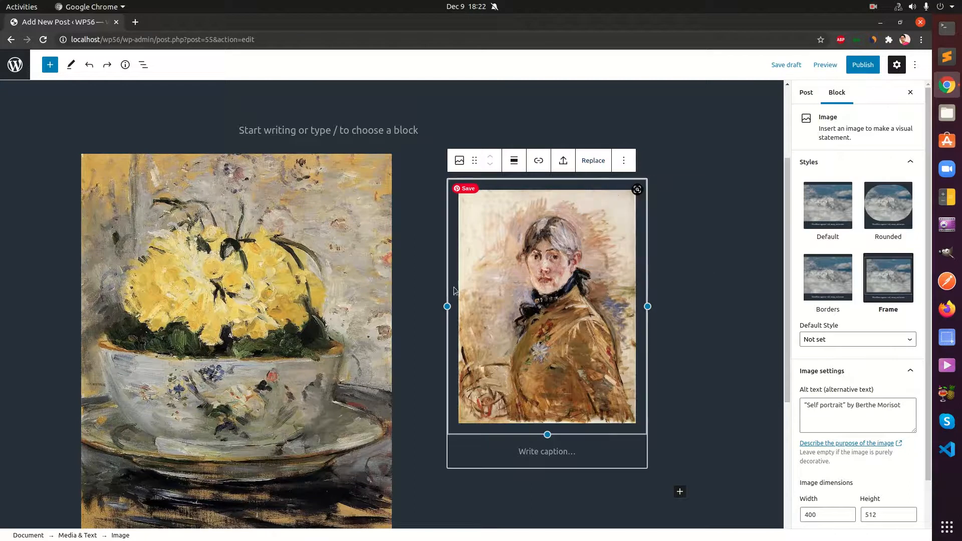
left_click(303, 244)
left_click(270, 136)
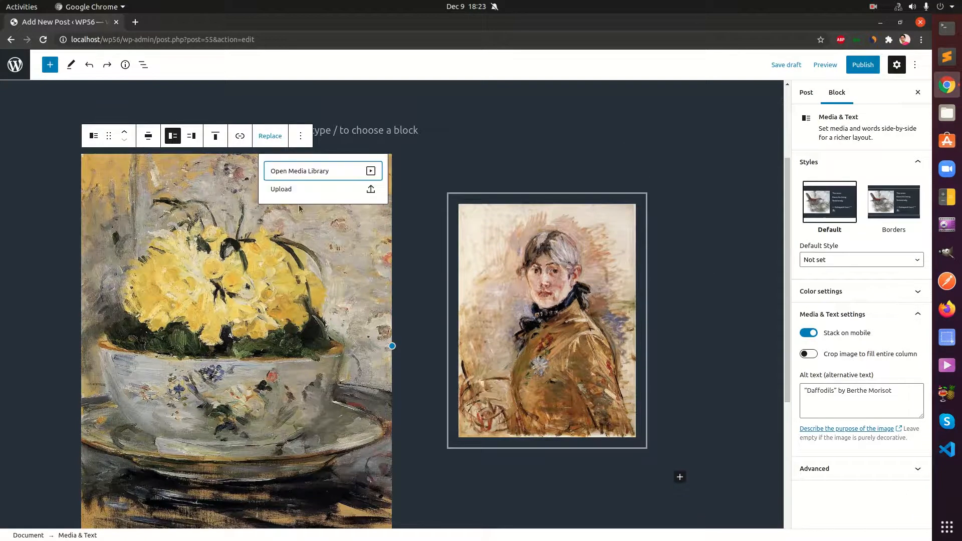
left_click(638, 302)
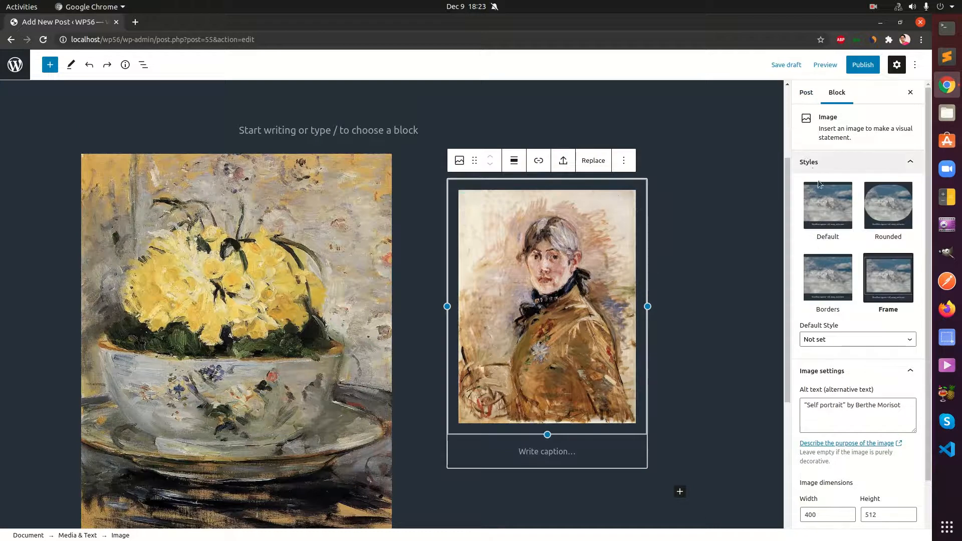
Try the Default, Borders and Frame styles on the portrait image and apply the Rounded style.
left_click(827, 200)
left_click(897, 211)
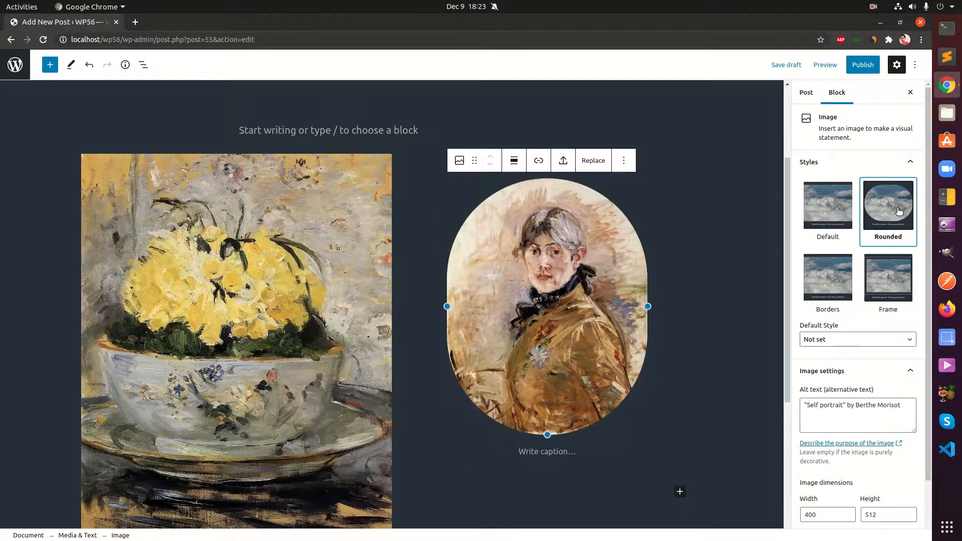
left_click(904, 285)
left_click(820, 286)
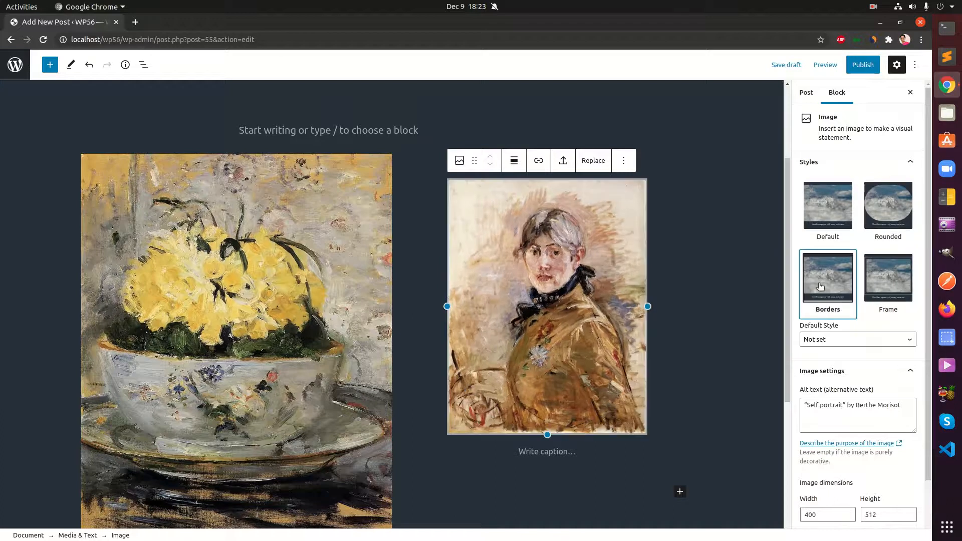
left_click(830, 221)
left_click(887, 214)
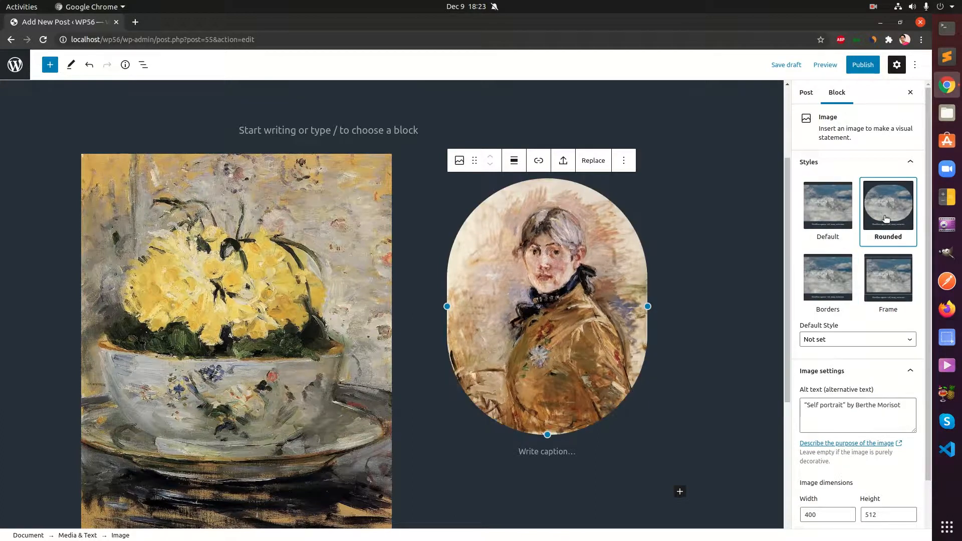
left_click(888, 279)
left_click(841, 285)
left_click(829, 206)
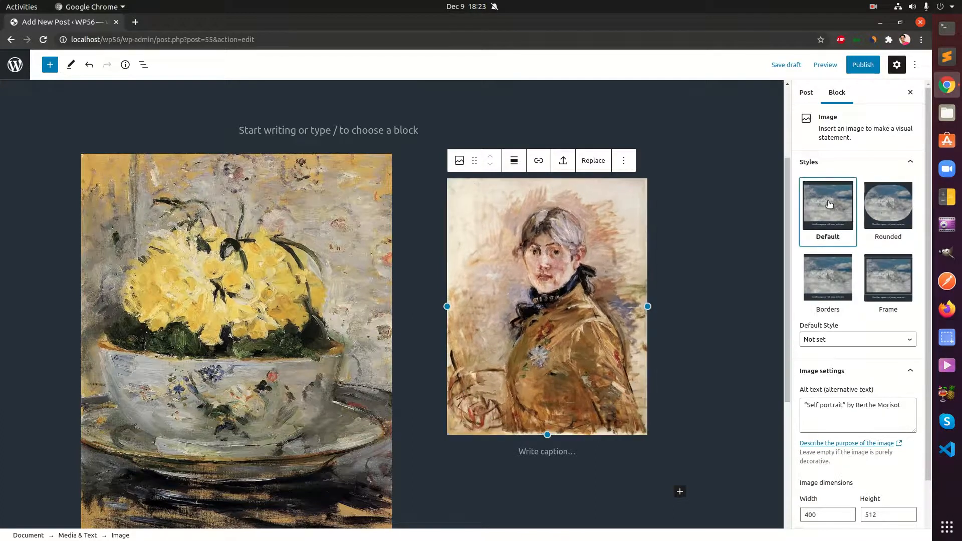
left_click(882, 222)
scroll(640, 368, "down", 2)
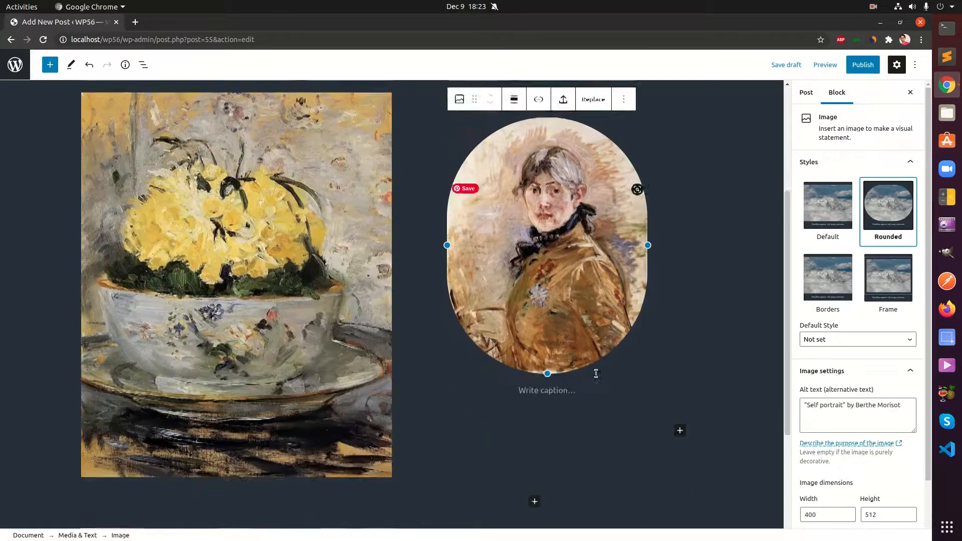
Set the default style of the Media & Text block to Borders.
left_click(445, 344)
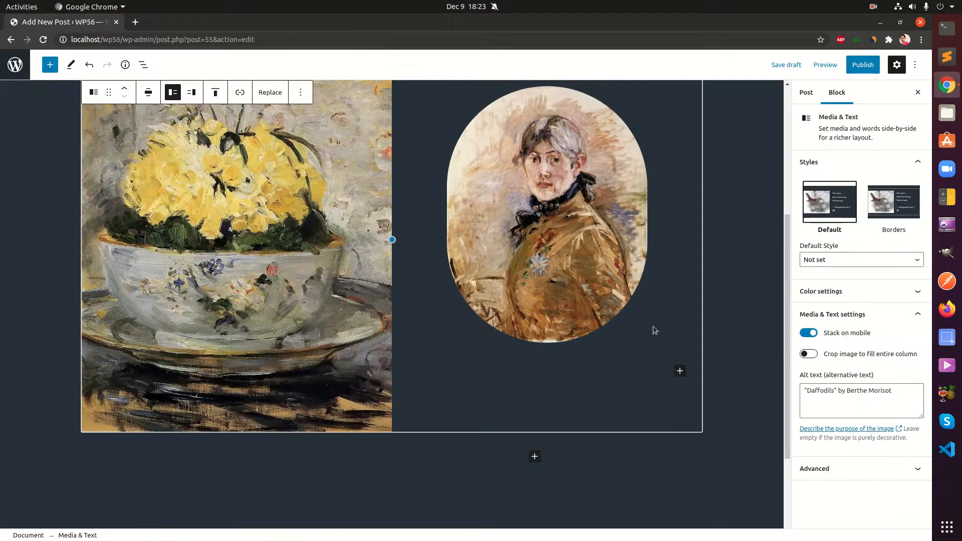
scroll(307, 336, "up", 4)
scroll(307, 337, "down", 3)
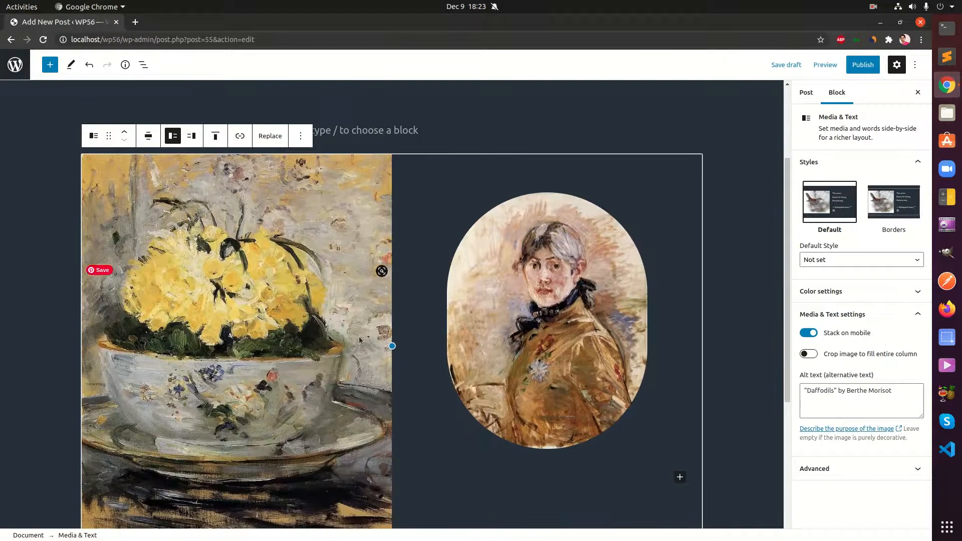
left_click(815, 261)
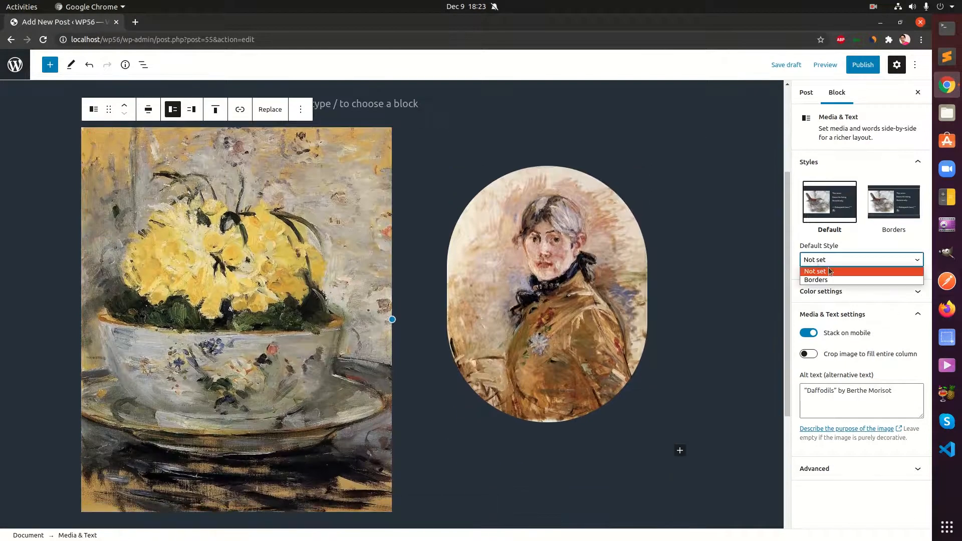
left_click(824, 279)
left_click(824, 261)
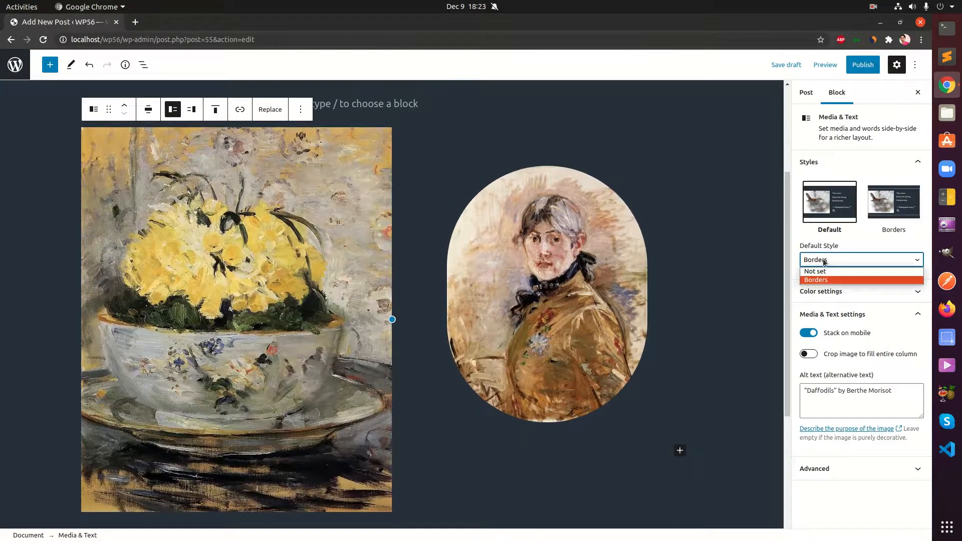
left_click(749, 324)
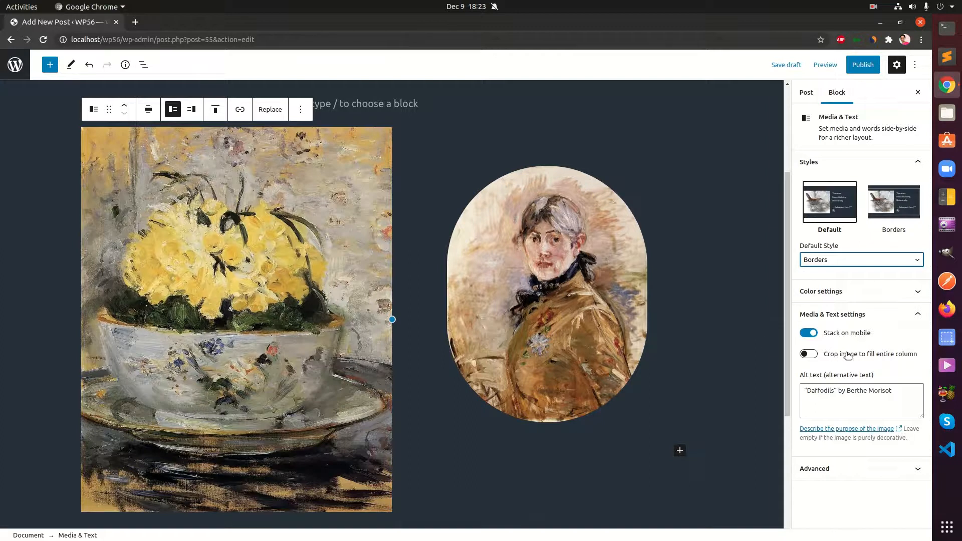
Enable cropping the flower image to fill the entire column and review the focal point and alt text settings.
left_click(816, 355)
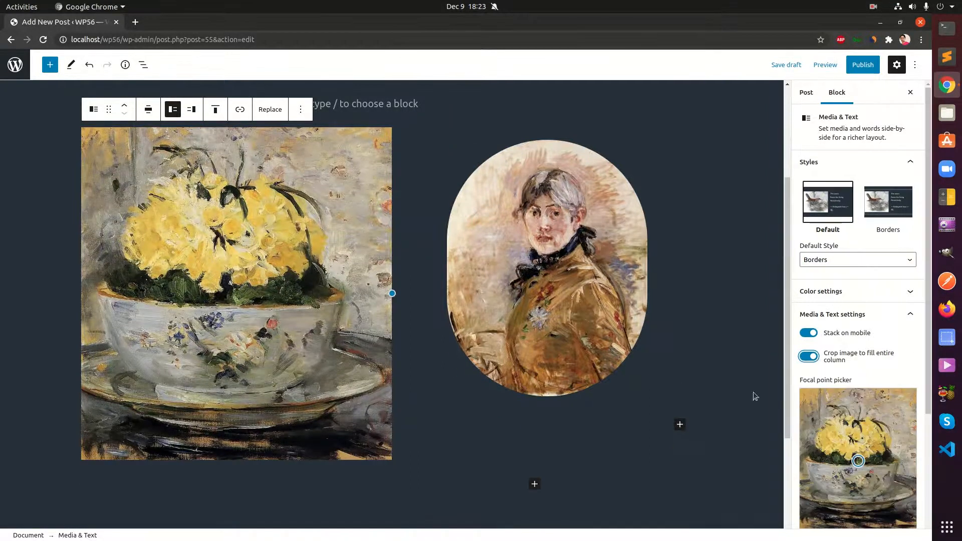
scroll(848, 488, "down", 4)
scroll(838, 475, "down", 2)
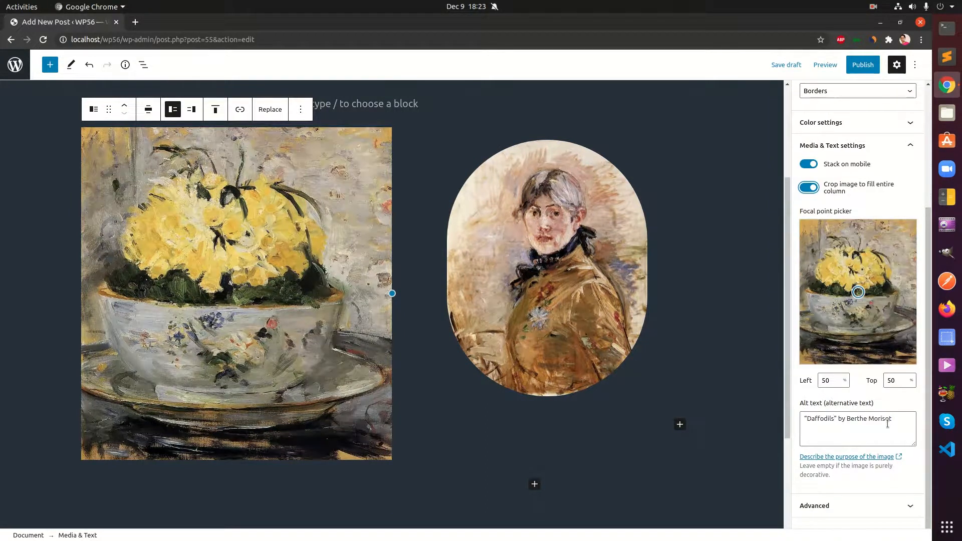
Review the portrait image's style, alt text and dimension settings, then deselect the block.
left_click(601, 316)
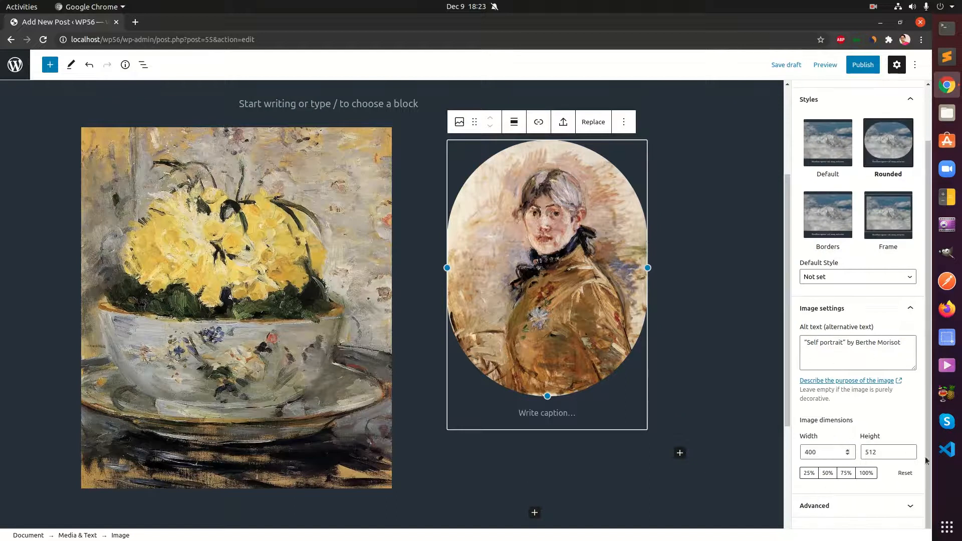
scroll(844, 431, "up", 3)
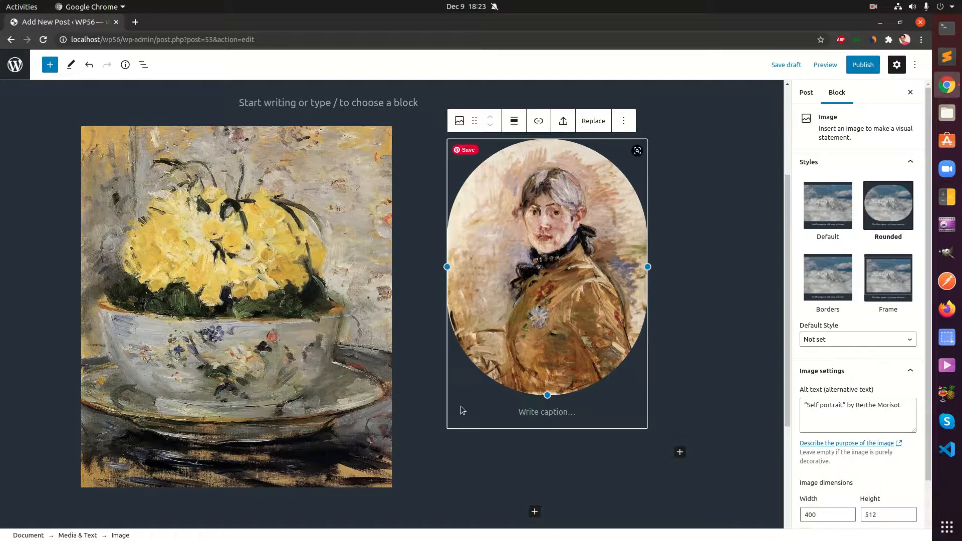
scroll(382, 404, "down", 5)
scroll(358, 404, "down", 2)
left_click(377, 374)
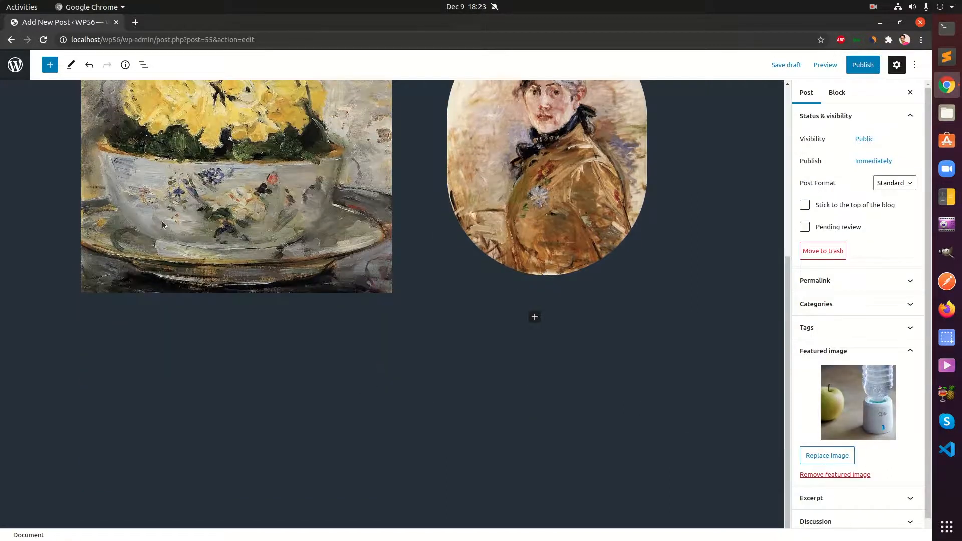
Insert the "Large text" block pattern from the Twenty Twenty-One category below the images.
left_click(49, 65)
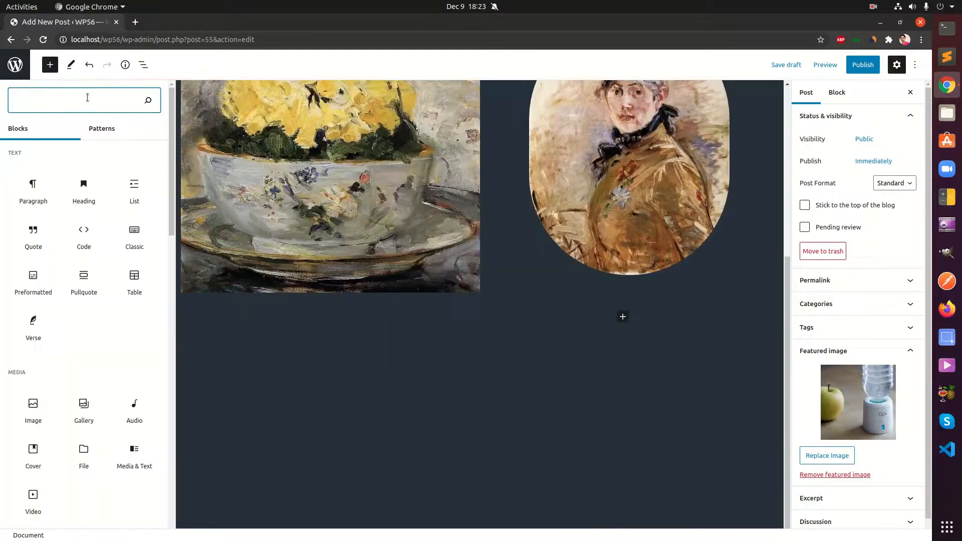
left_click(100, 128)
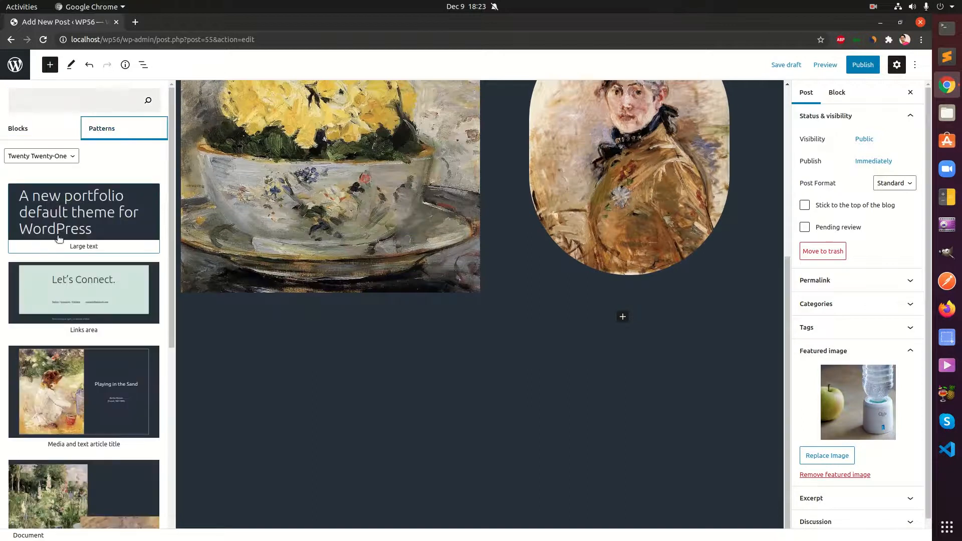
left_click(45, 218)
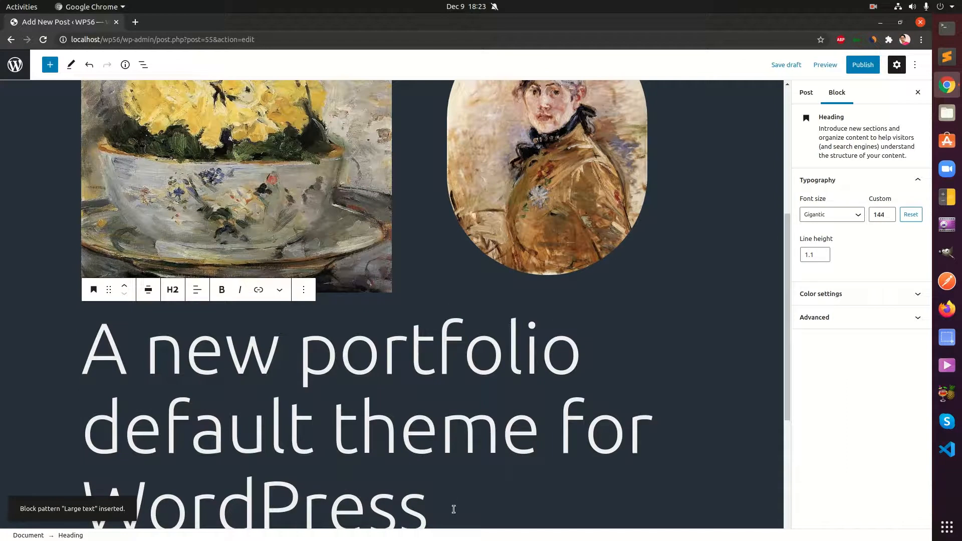
Select the whole text of the inserted large heading and open its heading level choices.
left_click_drag(449, 508, 95, 365)
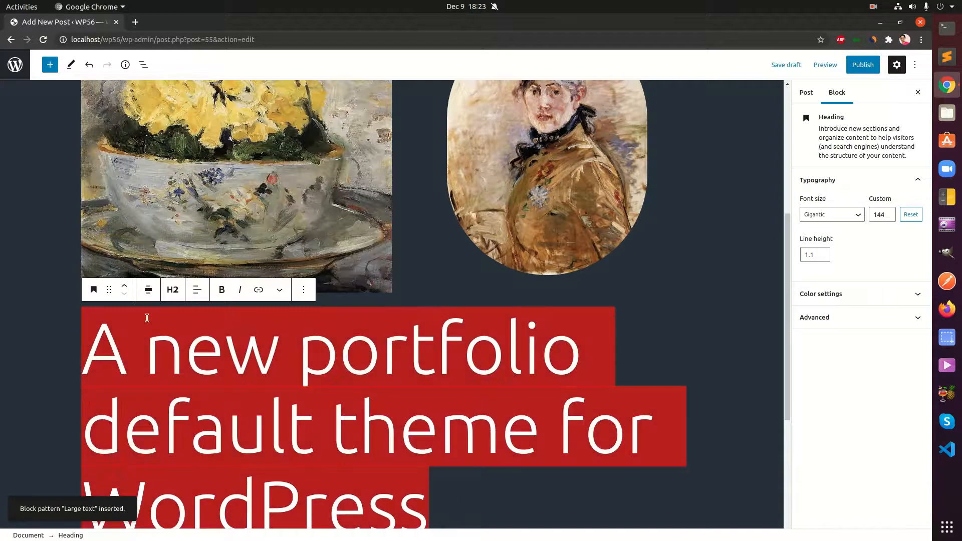
left_click(172, 289)
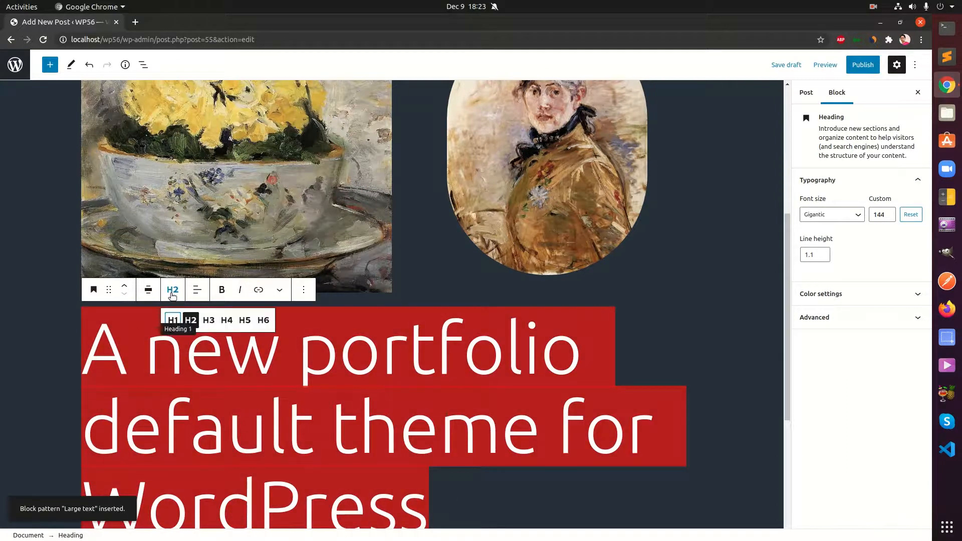
Change the portfolio heading to level H3 and set its custom font size to 85.
left_click(209, 320)
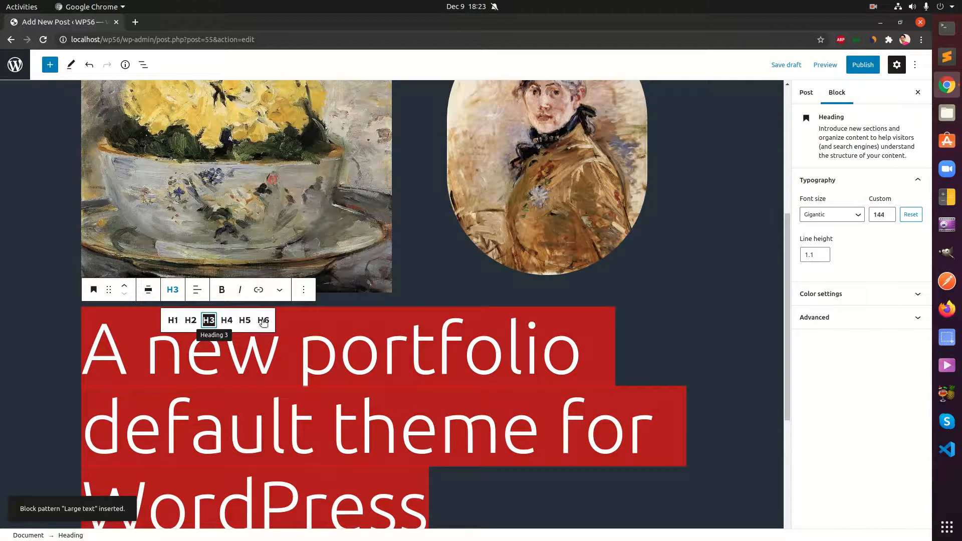
left_click(885, 219)
left_click_drag(878, 213, 887, 217)
type("00")
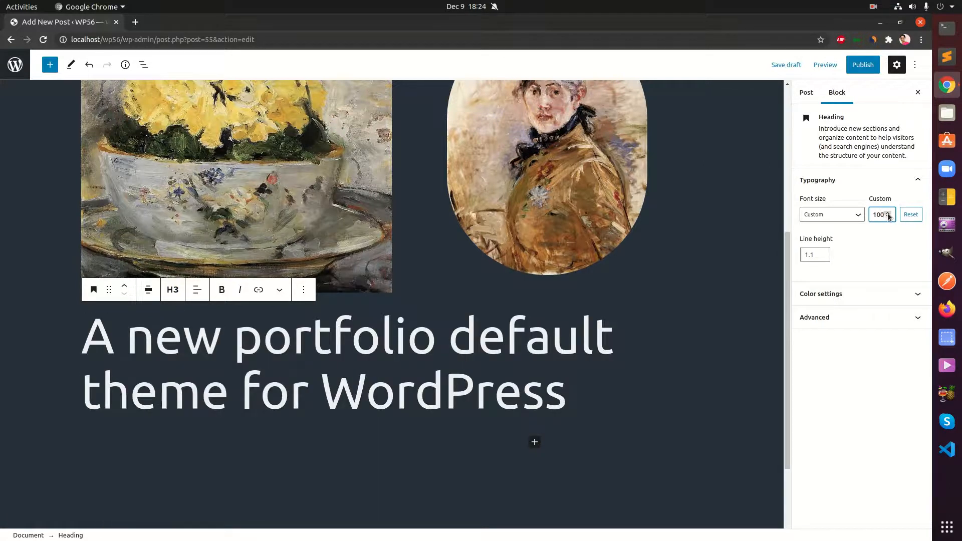
key("BackSpace")
key("BackSpace")
key("BackSpace")
type("85")
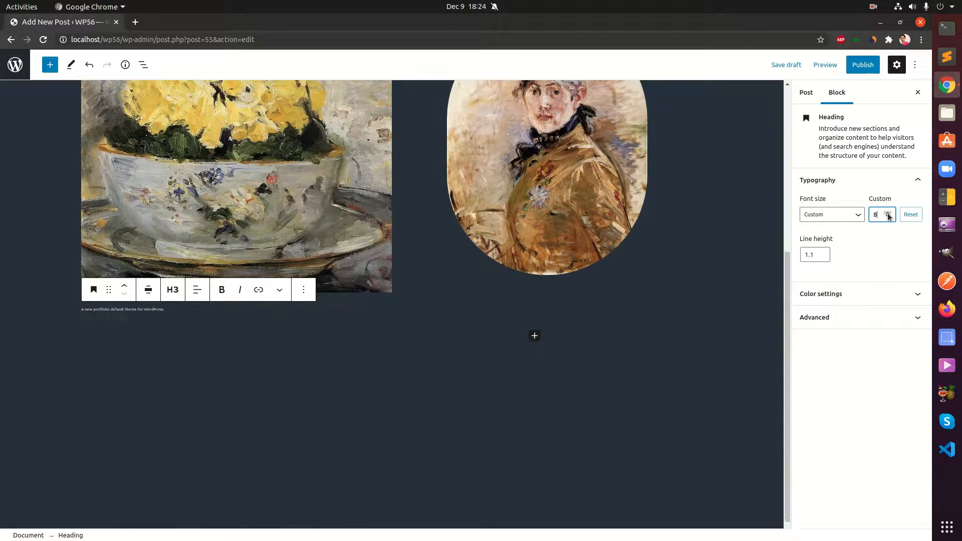
left_click(539, 467)
left_click(394, 399)
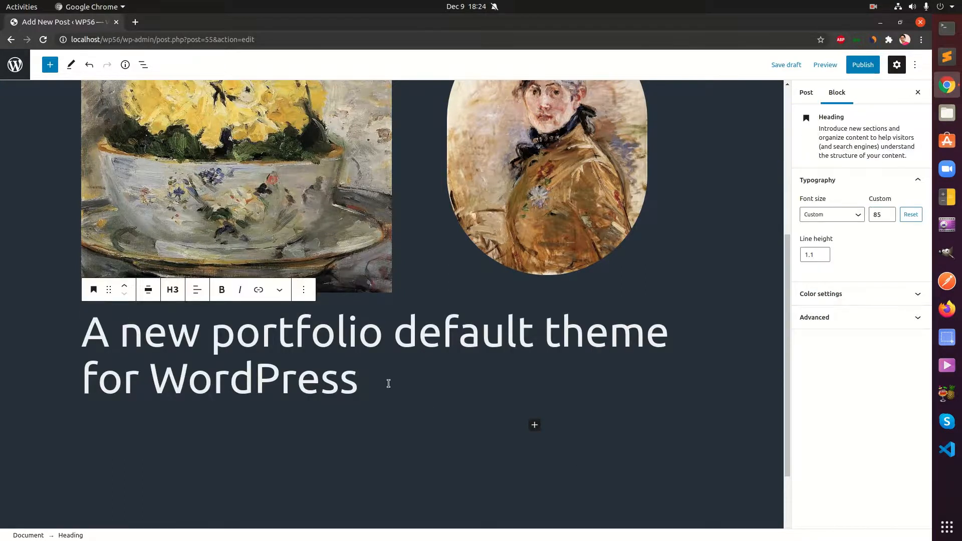
Insert the Twenty Twenty-One pattern "Overlapping images and text" in a new block below the heading.
key("Return")
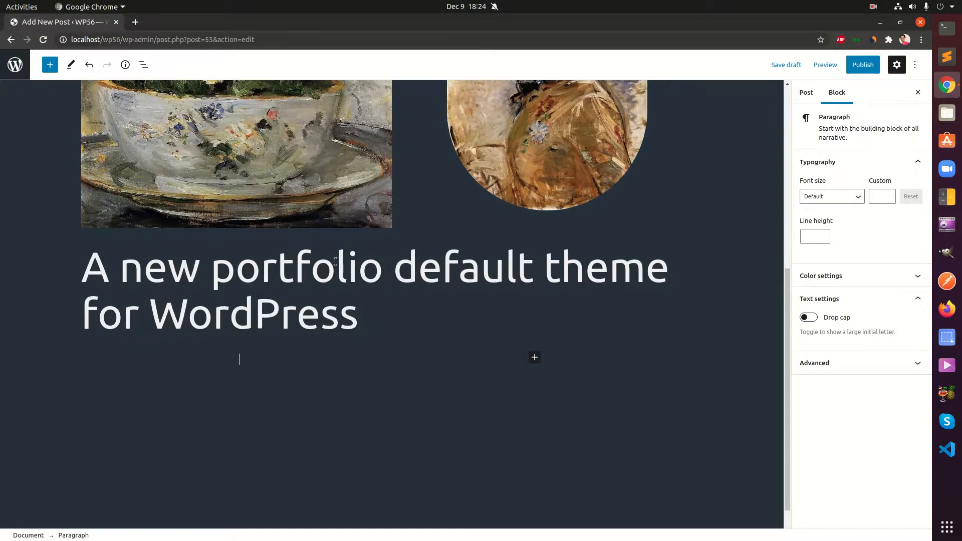
left_click(52, 67)
left_click(102, 128)
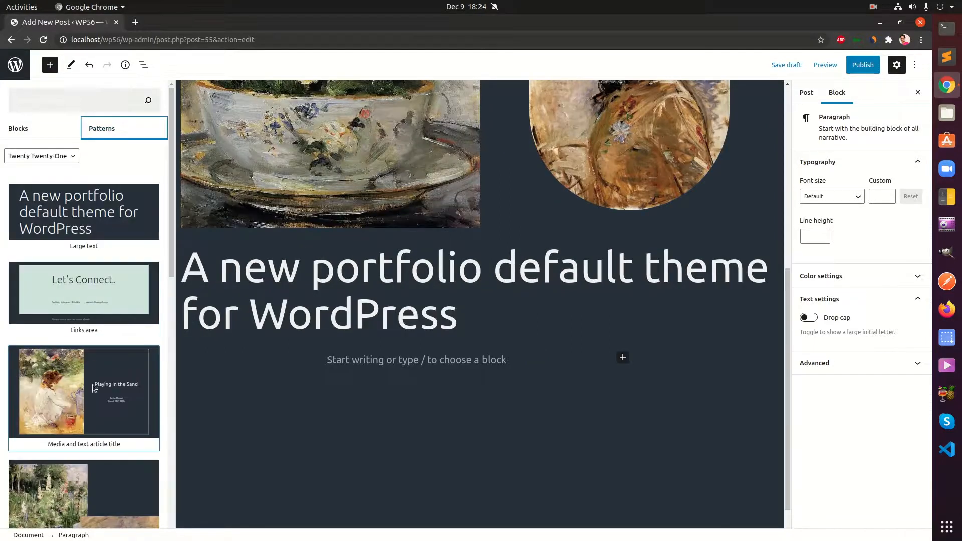
scroll(94, 388, "down", 7)
scroll(94, 387, "down", 12)
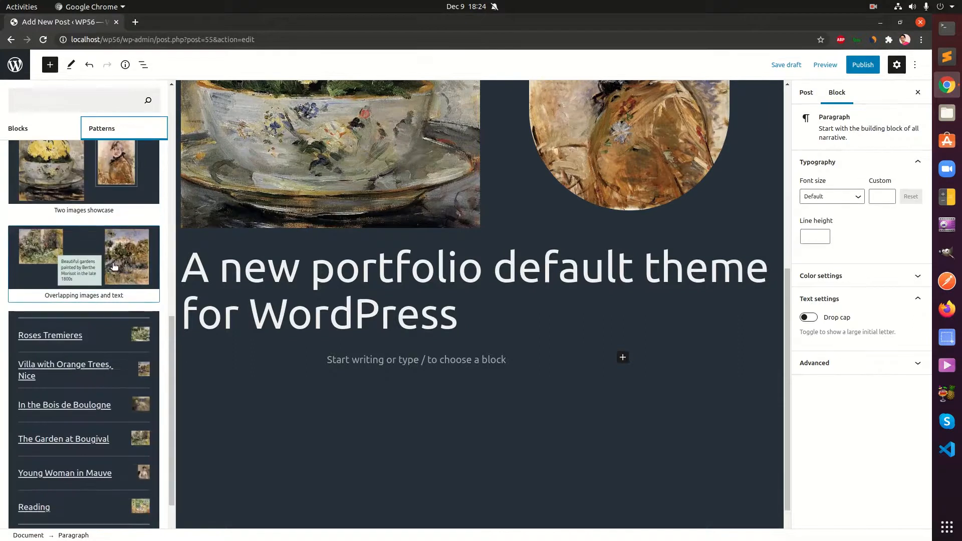
left_click(84, 257)
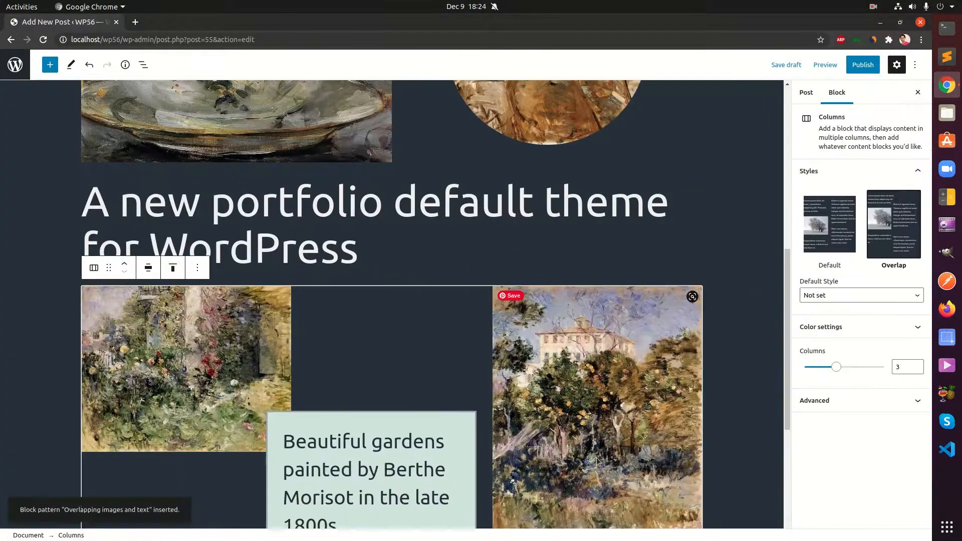
Try to upload the pattern's external garden image to the site and replace it, and undo the upload.
scroll(468, 428, "down", 3)
left_click(214, 323)
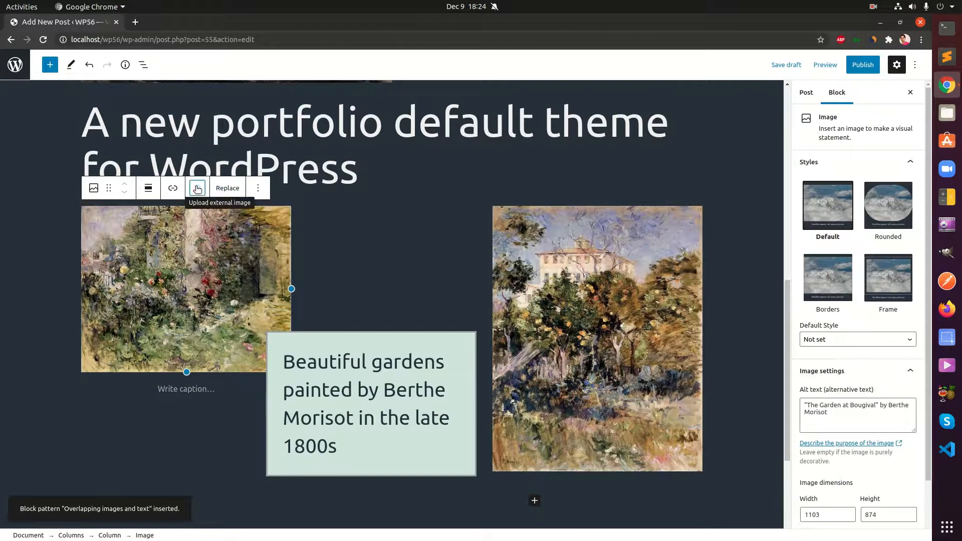
left_click(197, 189)
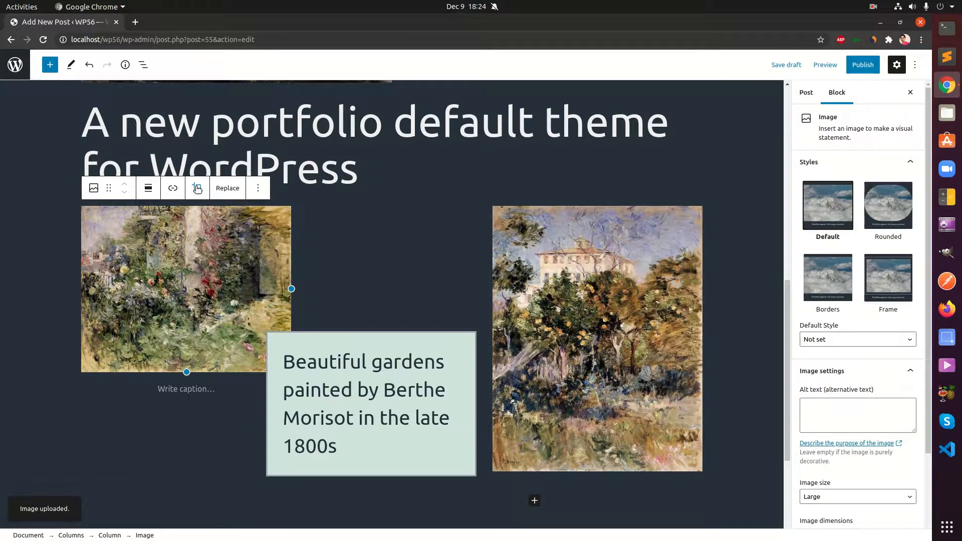
left_click(224, 190)
left_click(225, 191)
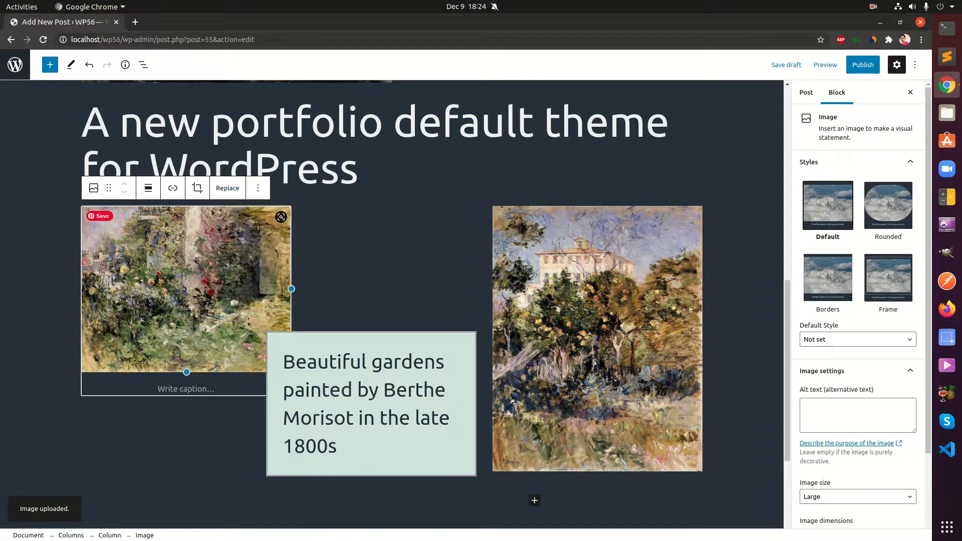
left_click(225, 189)
left_click(225, 189)
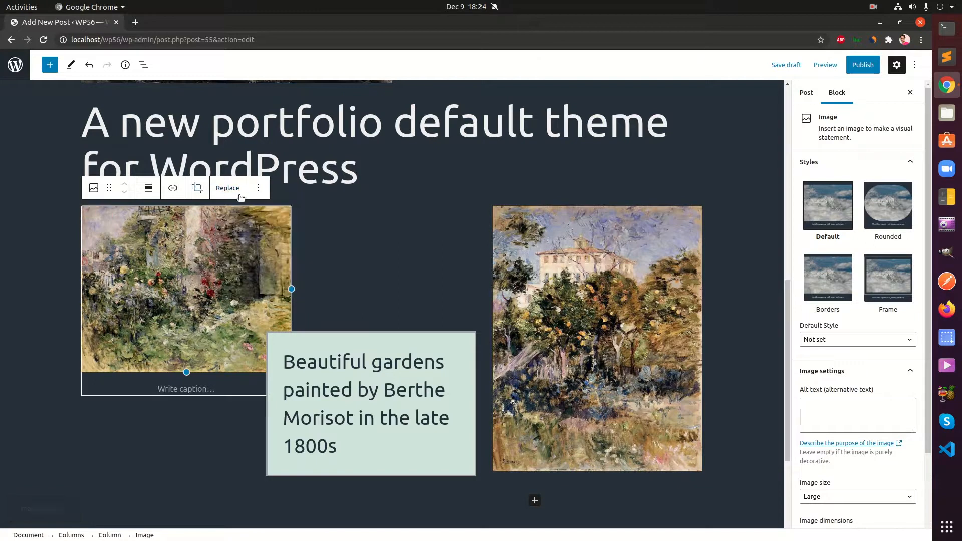
key("ctrl+z")
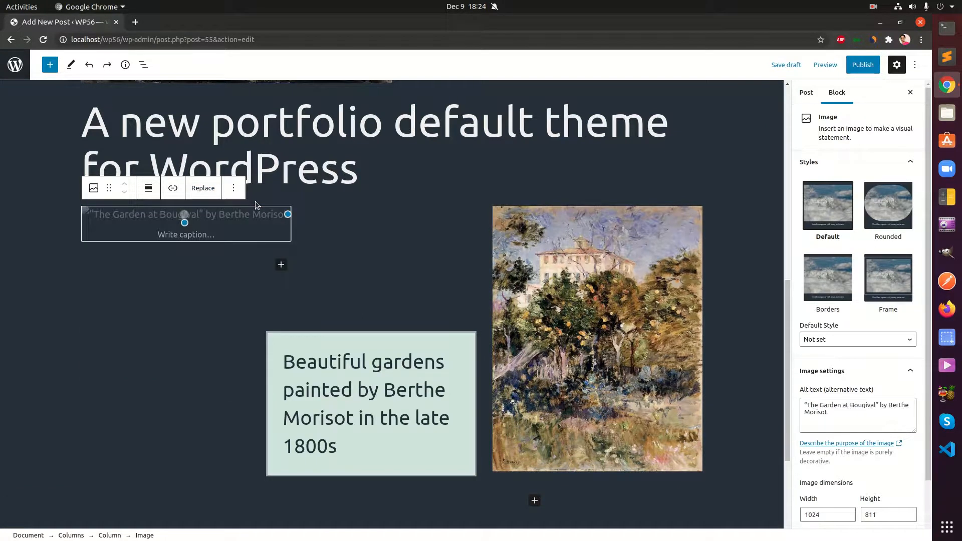
Apply the Rounded style to the garden image in the pattern's first column.
left_click(255, 201)
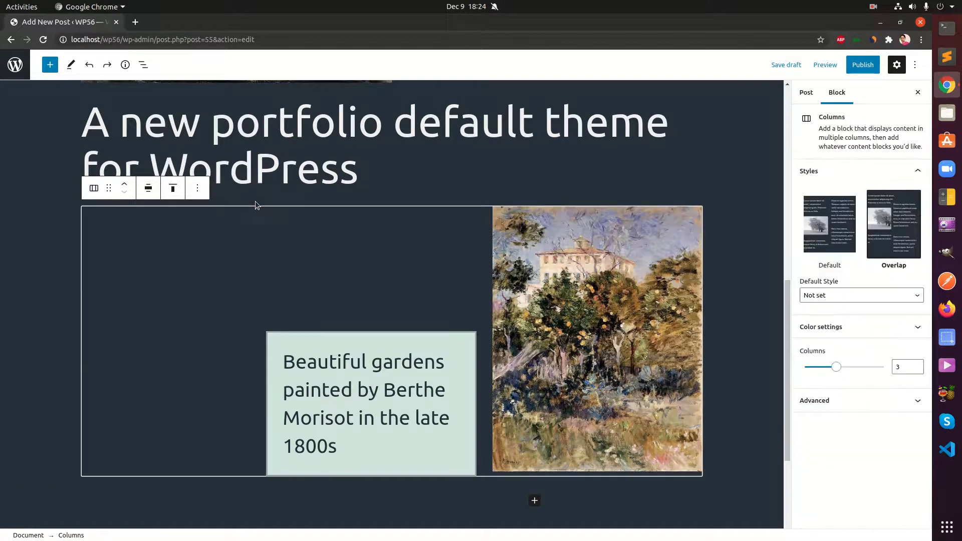
left_click(220, 275)
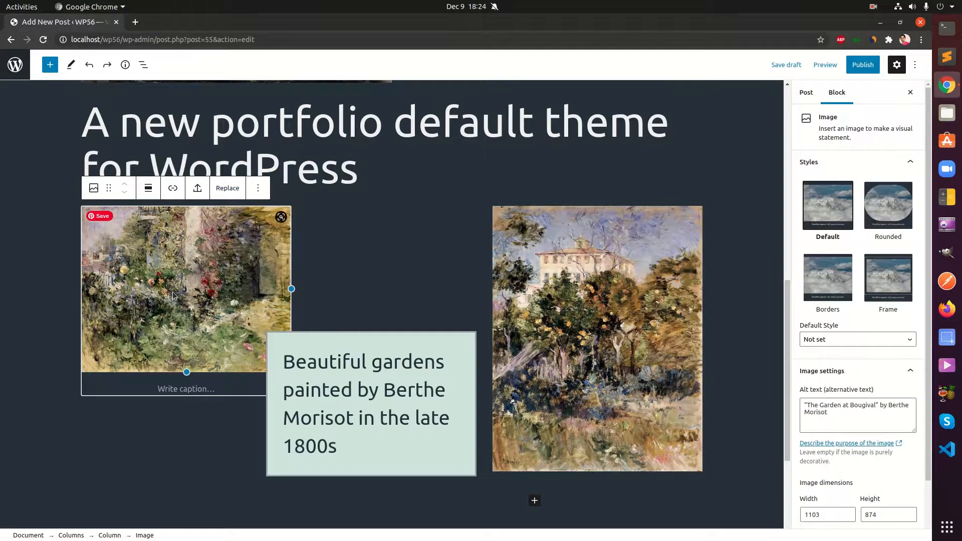
left_click(895, 226)
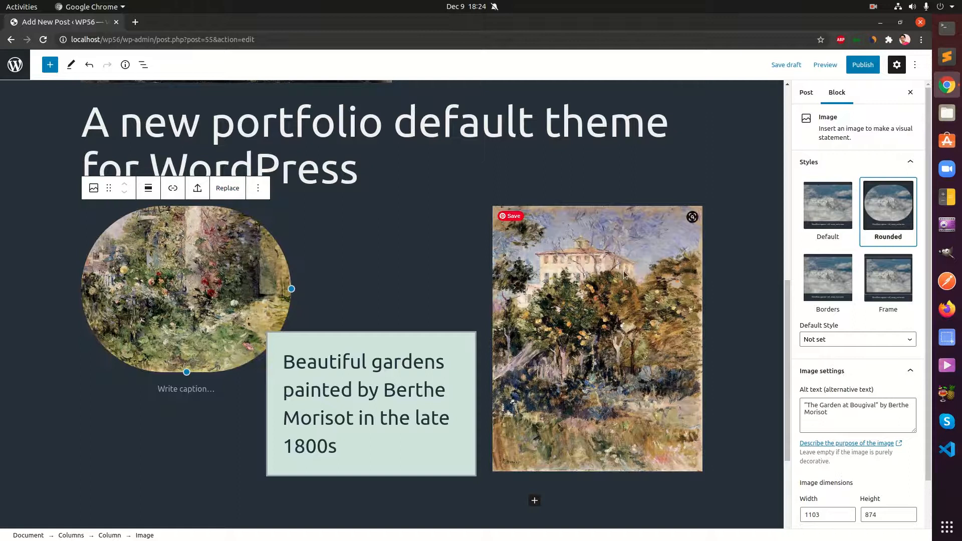
Try the Normal, Gigantic and Huge font sizes on the "Beautiful gardens" paragraph and set it back to Extra large.
left_click(392, 433)
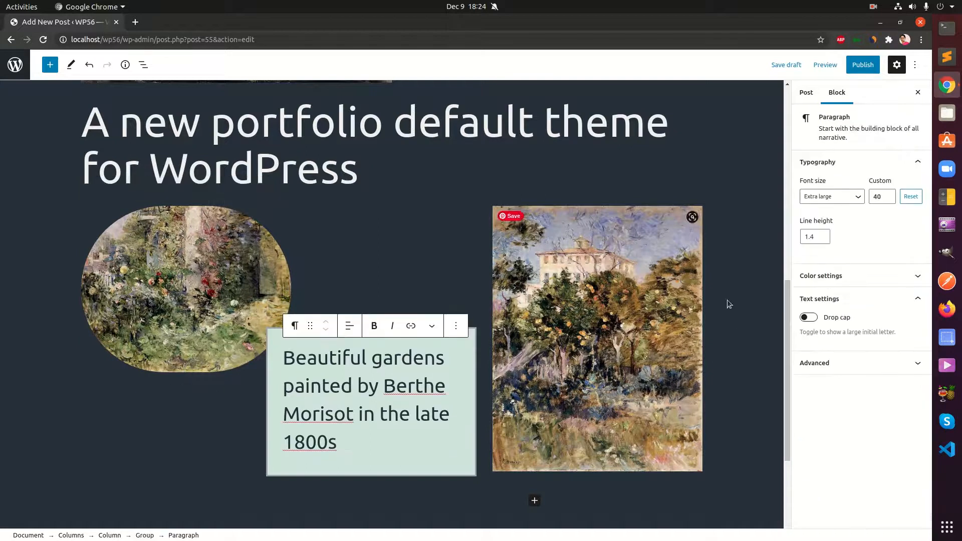
left_click(854, 196)
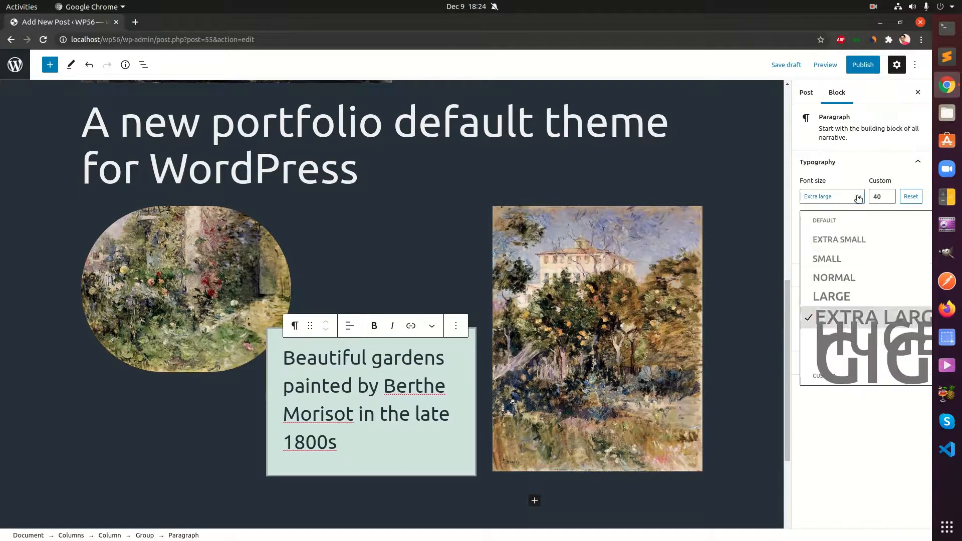
left_click(846, 277)
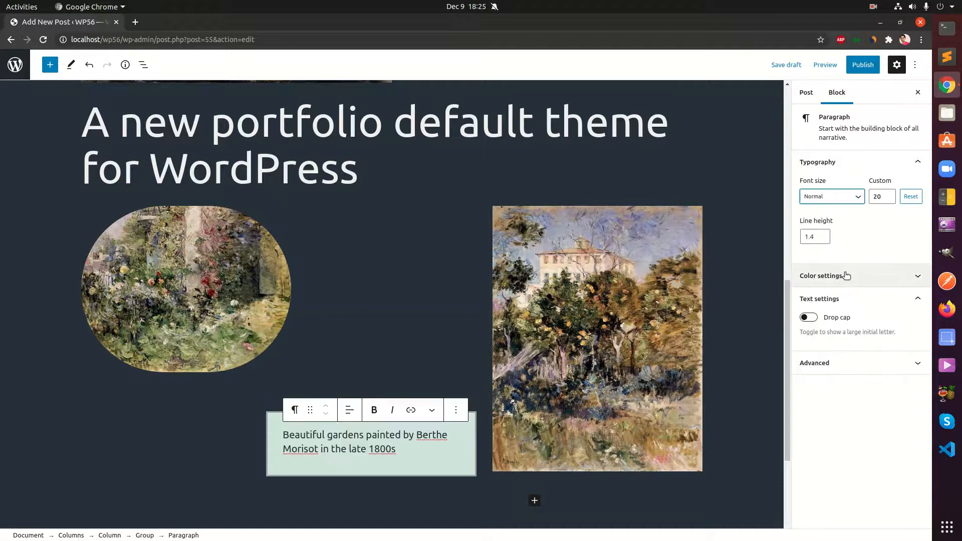
left_click(843, 196)
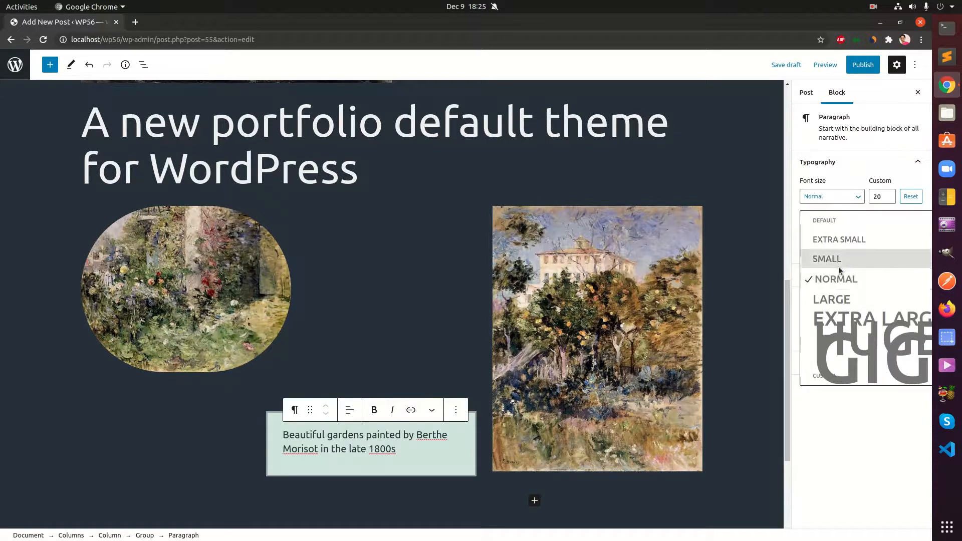
left_click(840, 354)
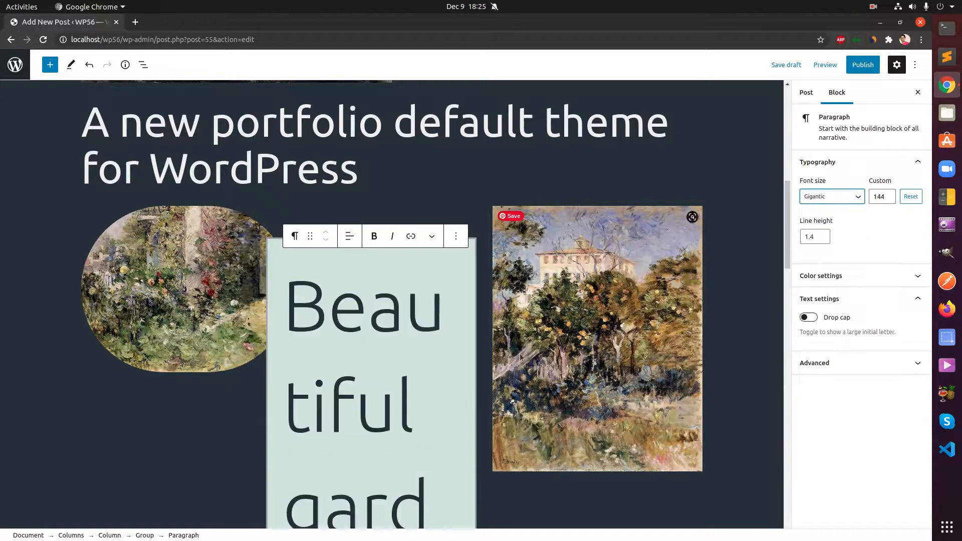
left_click(817, 197)
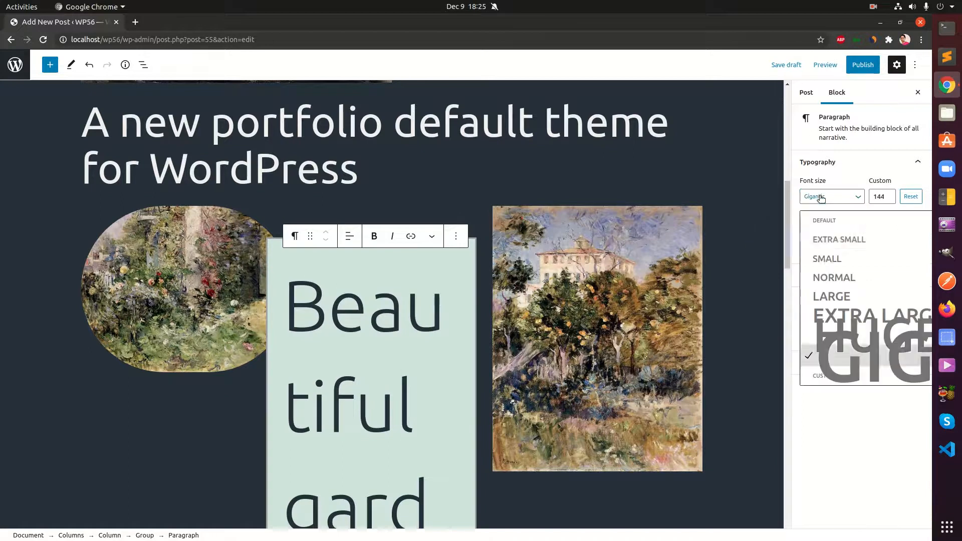
left_click(841, 335)
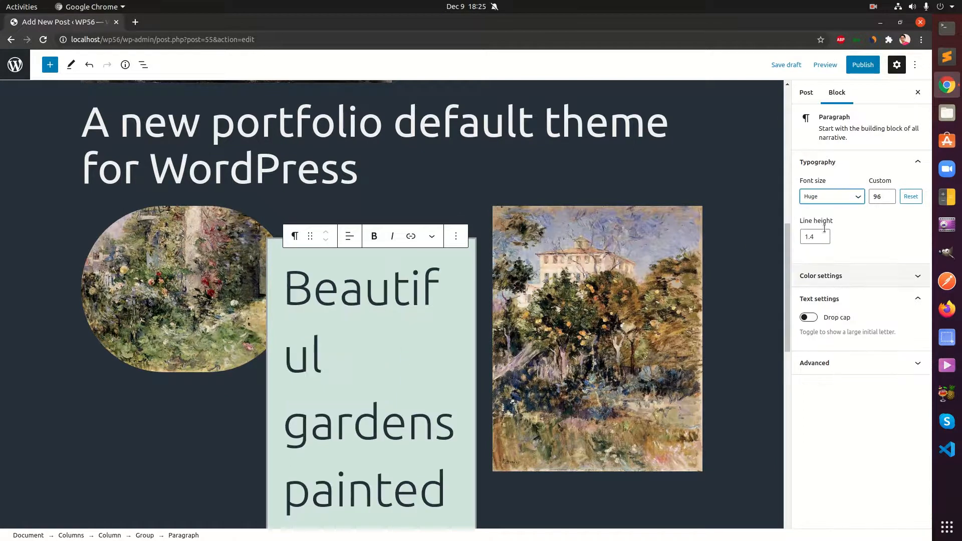
left_click(823, 202)
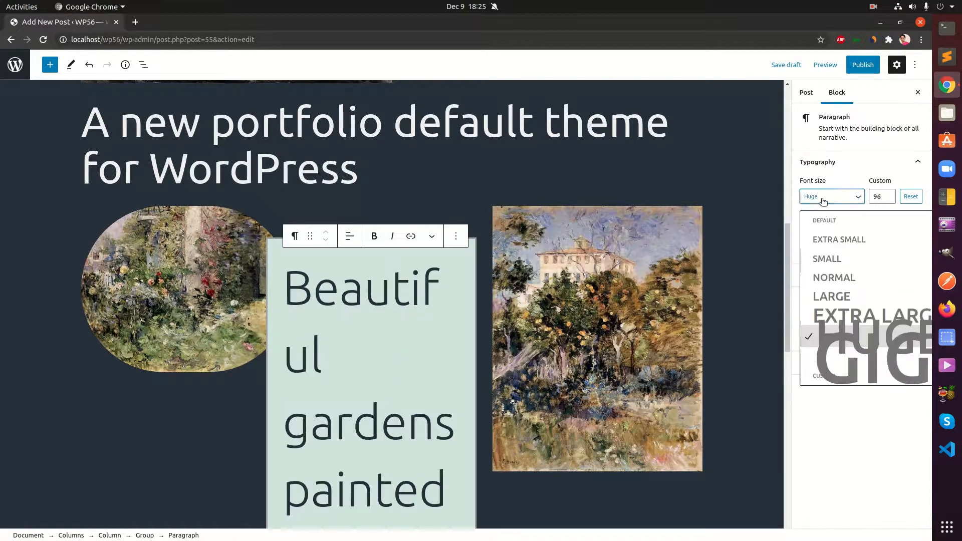
left_click(836, 305)
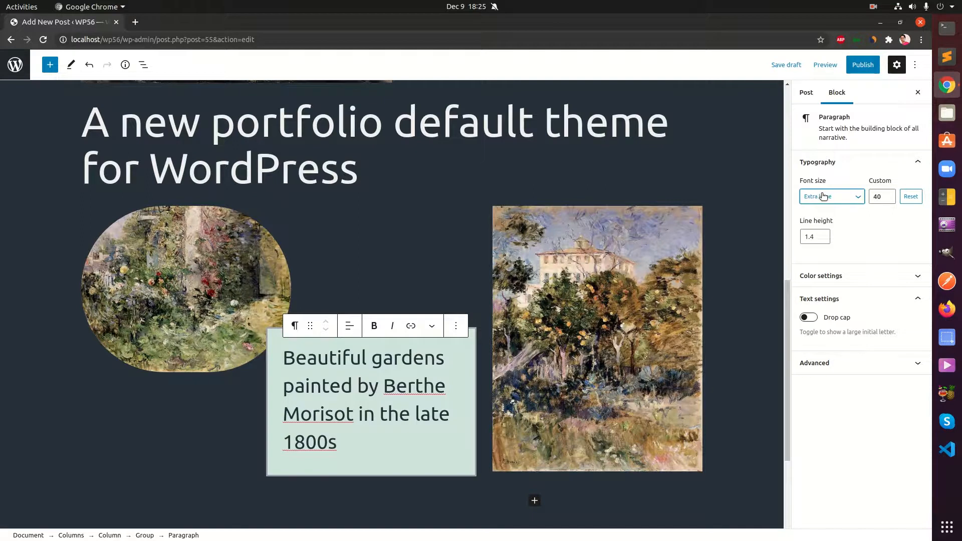
left_click(591, 371)
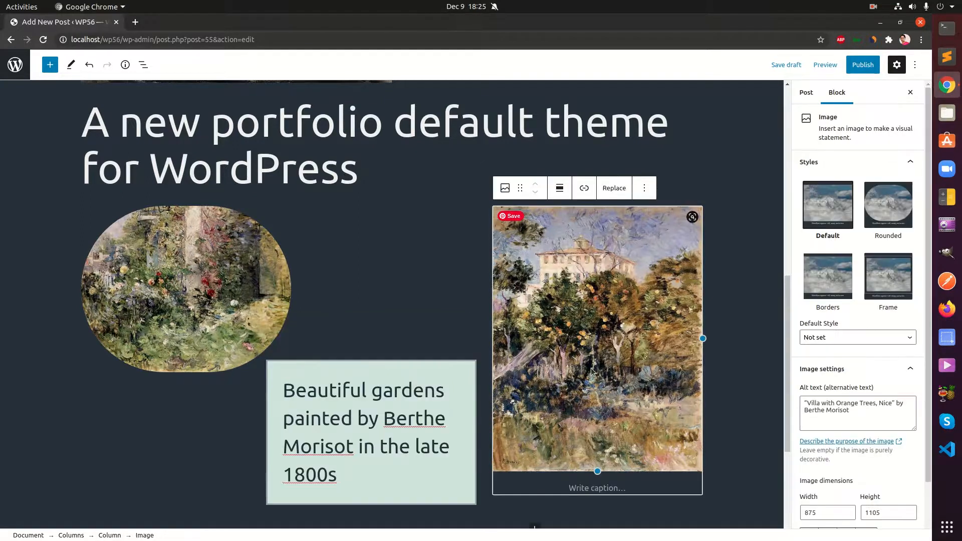
left_click(849, 342)
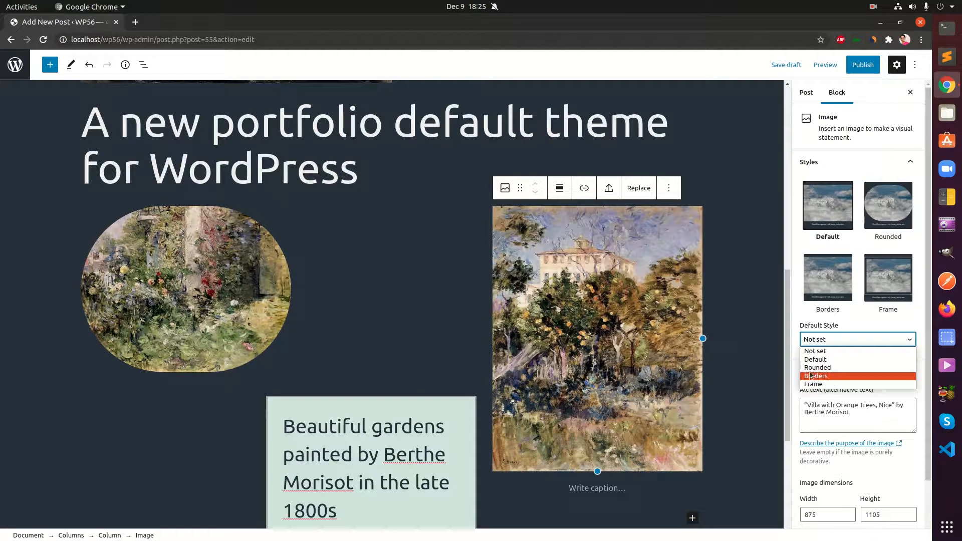
left_click(603, 402)
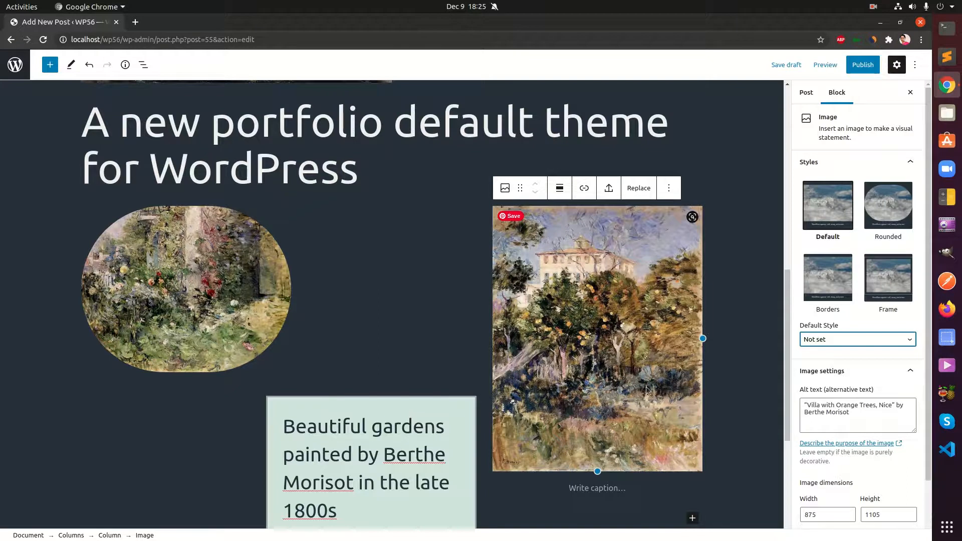
left_click(228, 335)
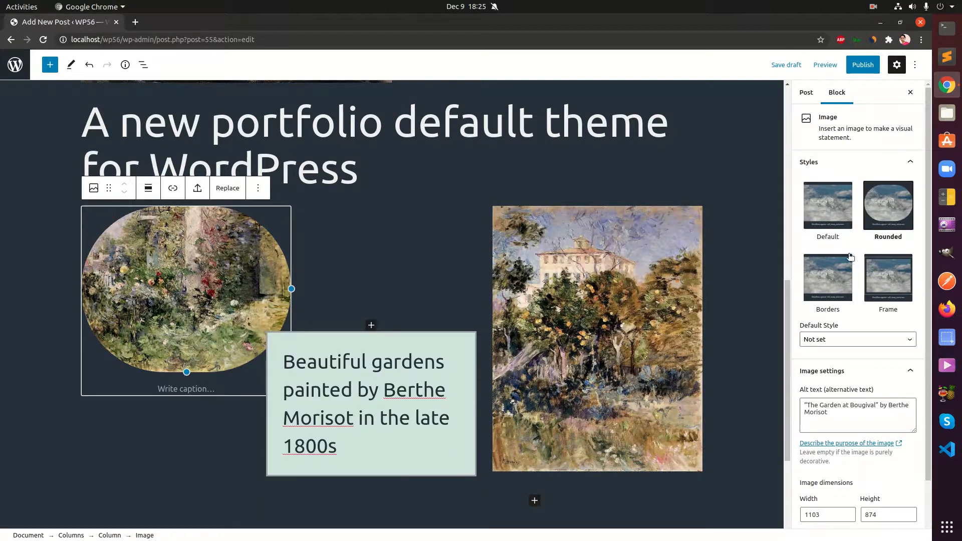
left_click(862, 340)
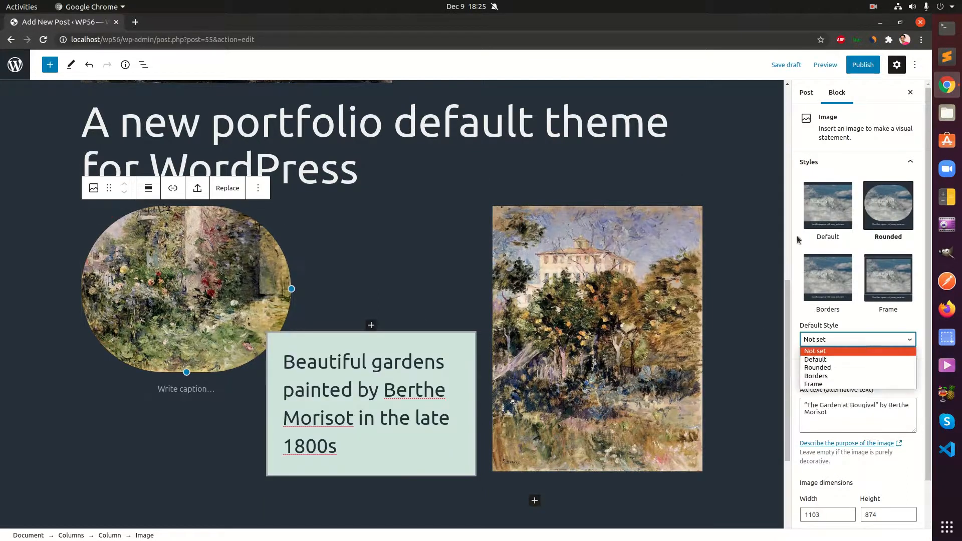
left_click(861, 219)
Try the Rounded, Default and Borders styles on the villa image in the last column and apply the Frame style.
left_click(605, 318)
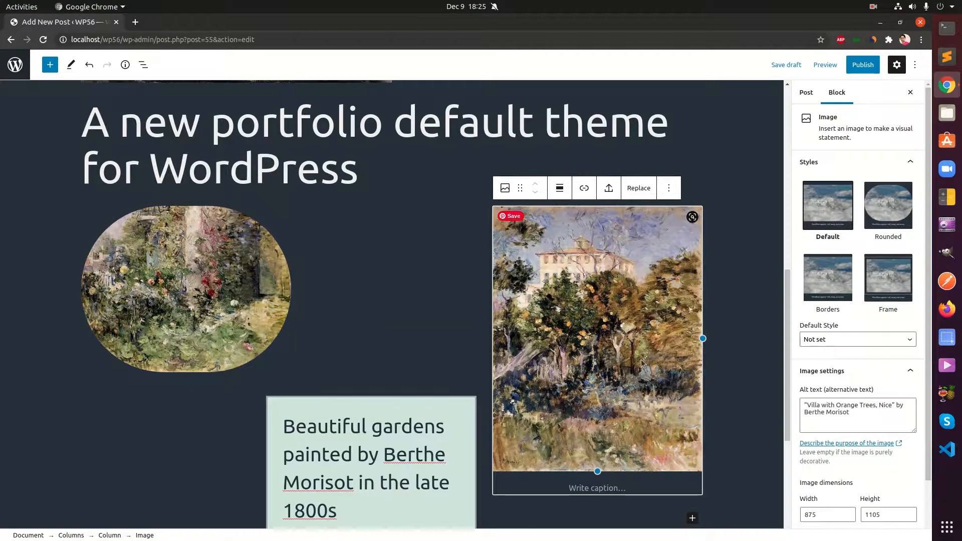
left_click(874, 221)
scroll(365, 457, "down", 4)
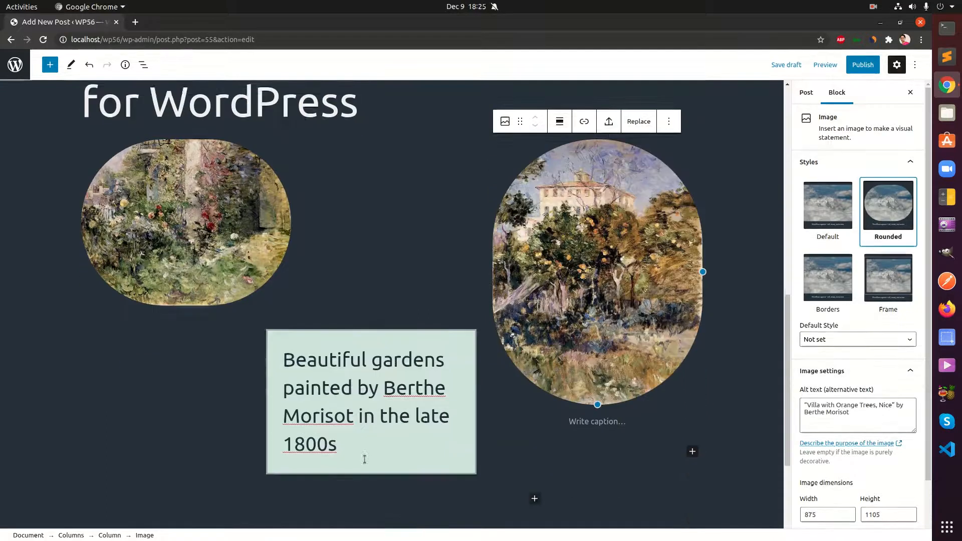
scroll(650, 409, "up", 3)
left_click(820, 215)
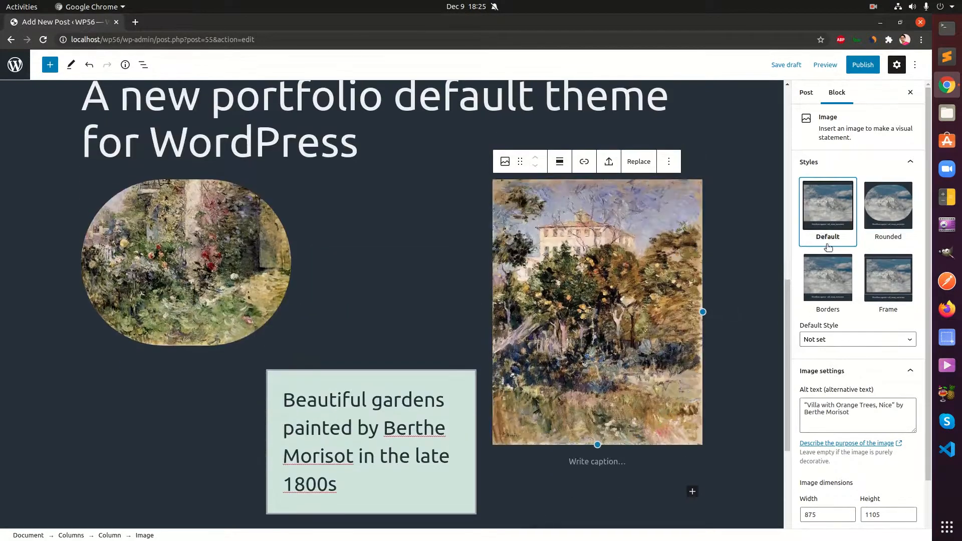
left_click(844, 290)
left_click(876, 286)
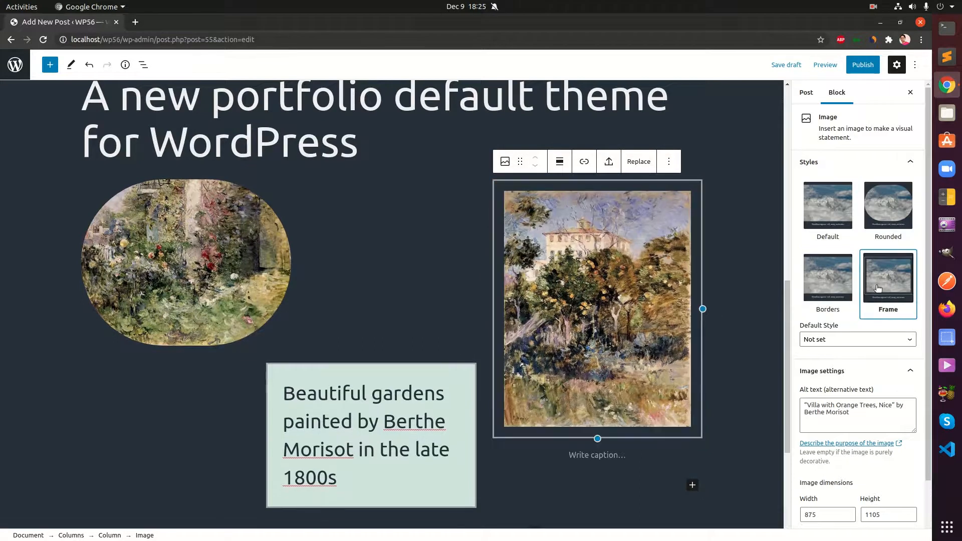
left_click(315, 307)
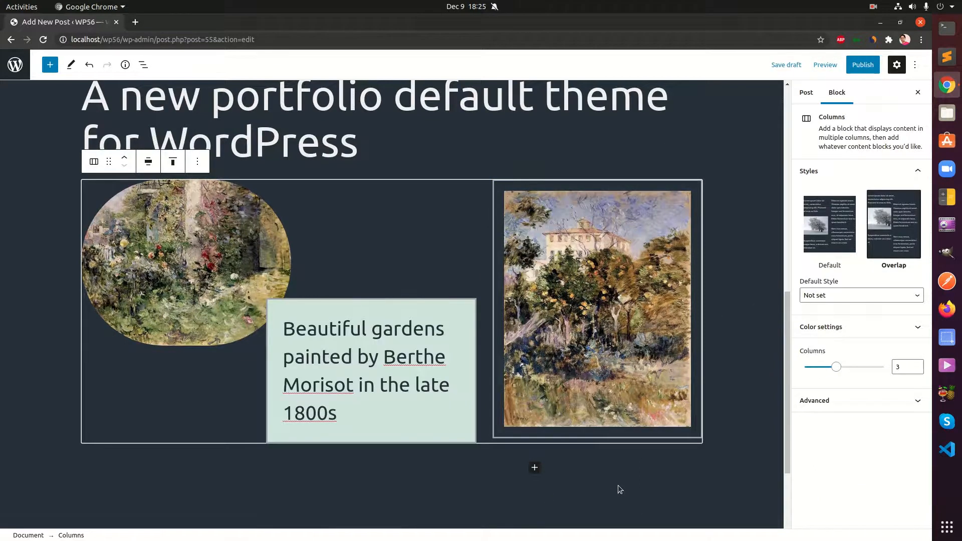
Insert the Portfolio list pattern from the Twenty Twenty-One patterns below the overlapping images and text section.
scroll(618, 485, "down", 5)
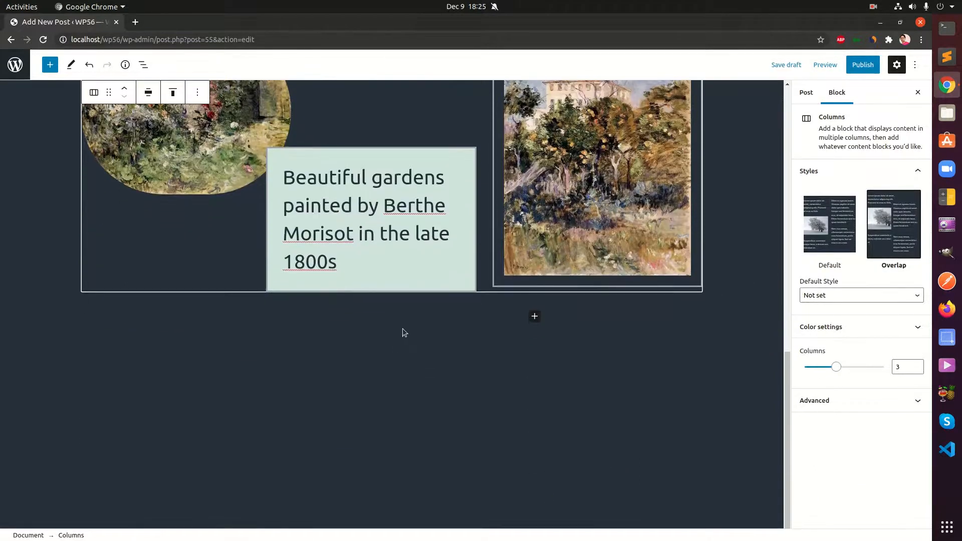
left_click(405, 332)
left_click(402, 322)
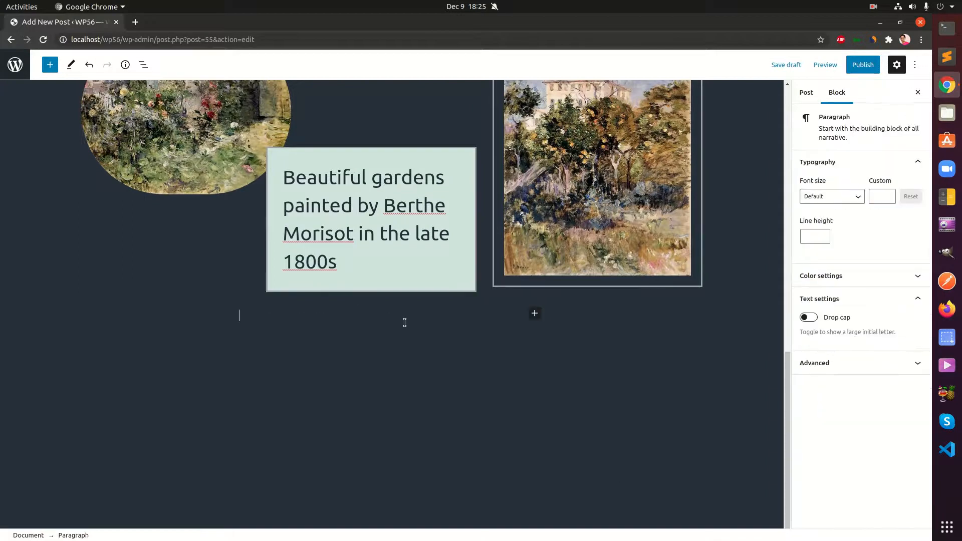
left_click(54, 60)
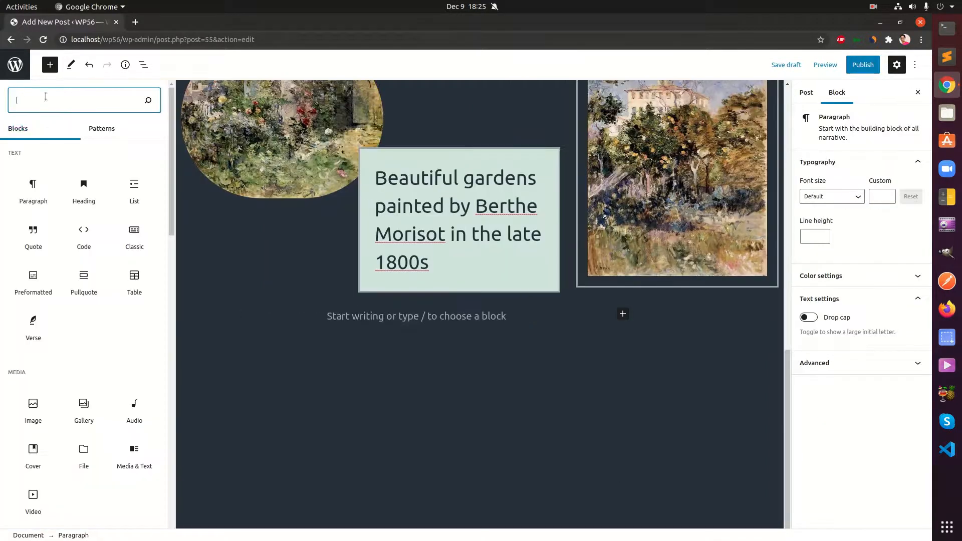
left_click(92, 131)
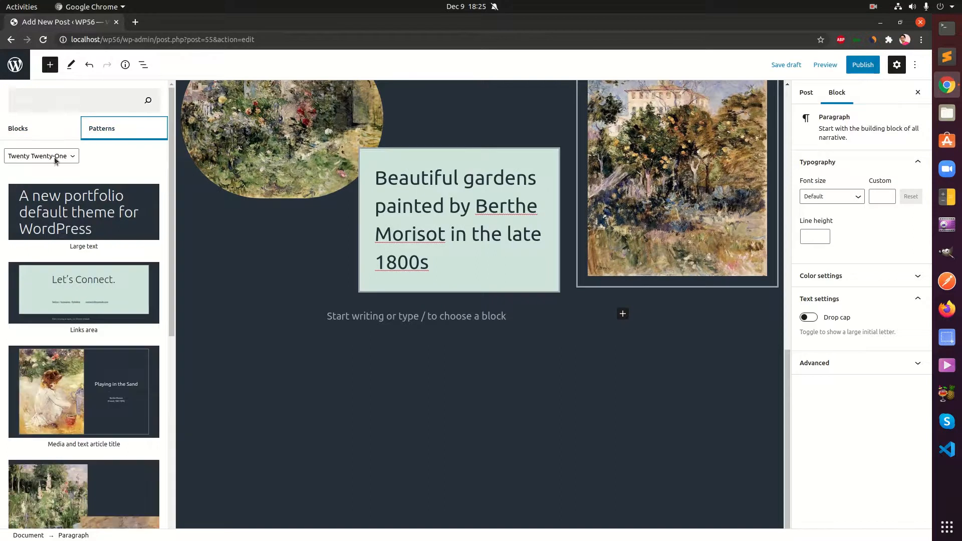
scroll(122, 492, "down", 15)
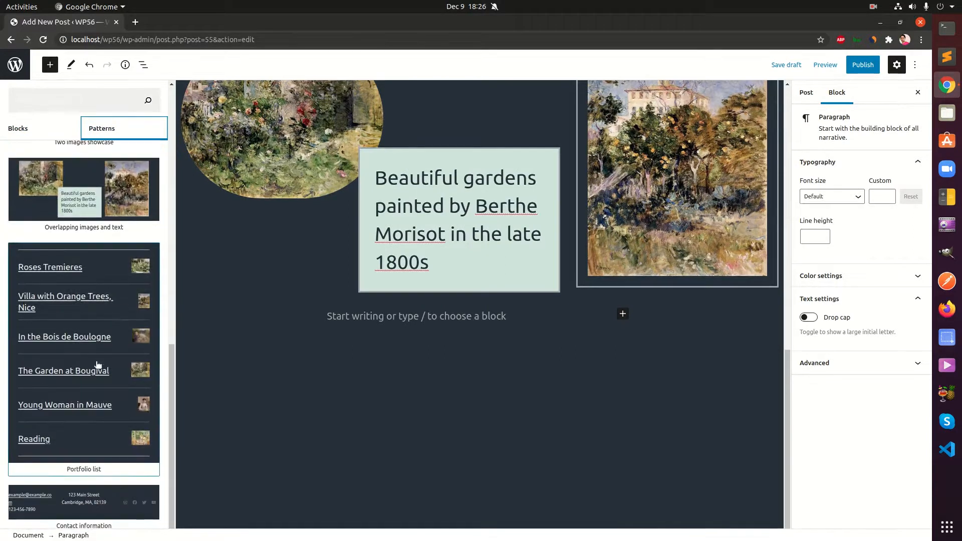
left_click(114, 265)
Change the link of the "Roses Tremieres" entry in the portfolio list to #rosses-tremieres.
scroll(383, 411, "up", 6)
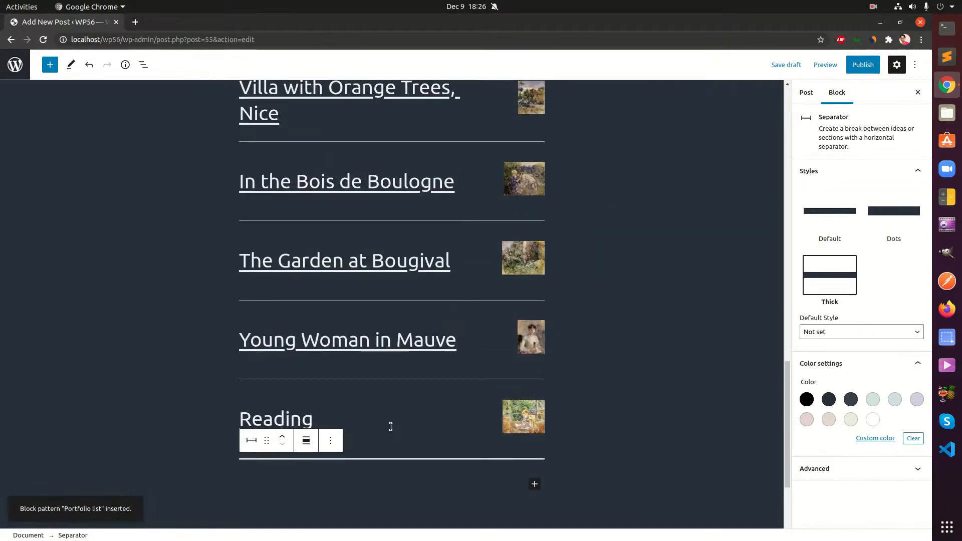
scroll(393, 432, "up", 3)
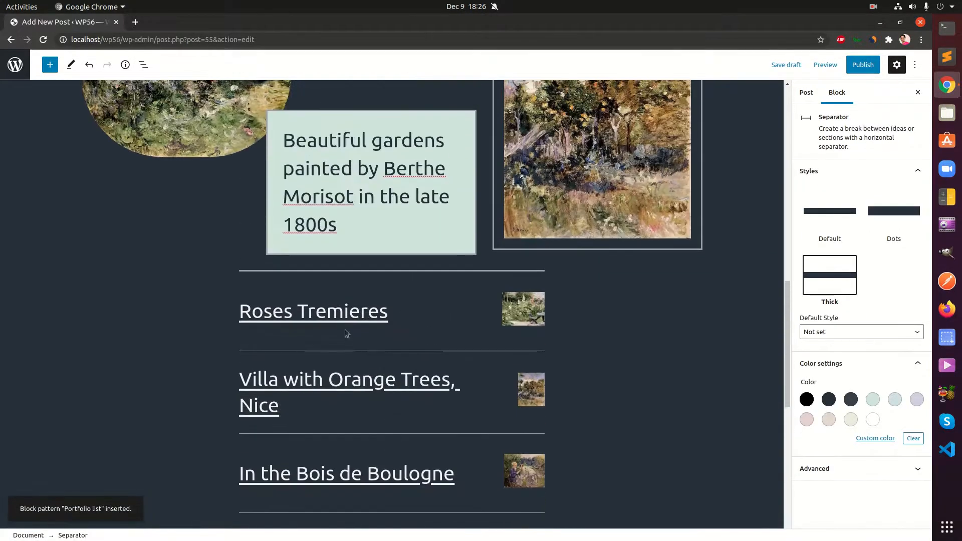
left_click(344, 318)
left_click(332, 302)
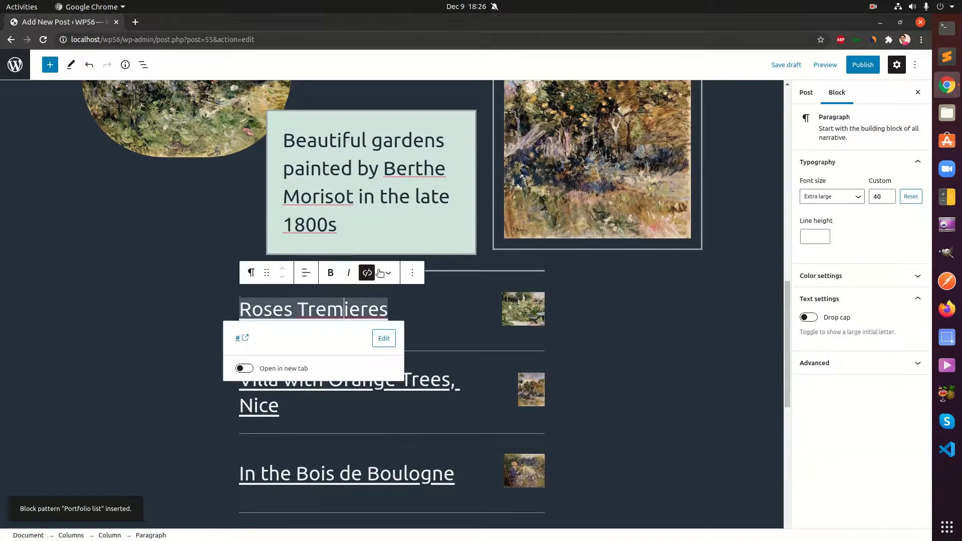
left_click(383, 344)
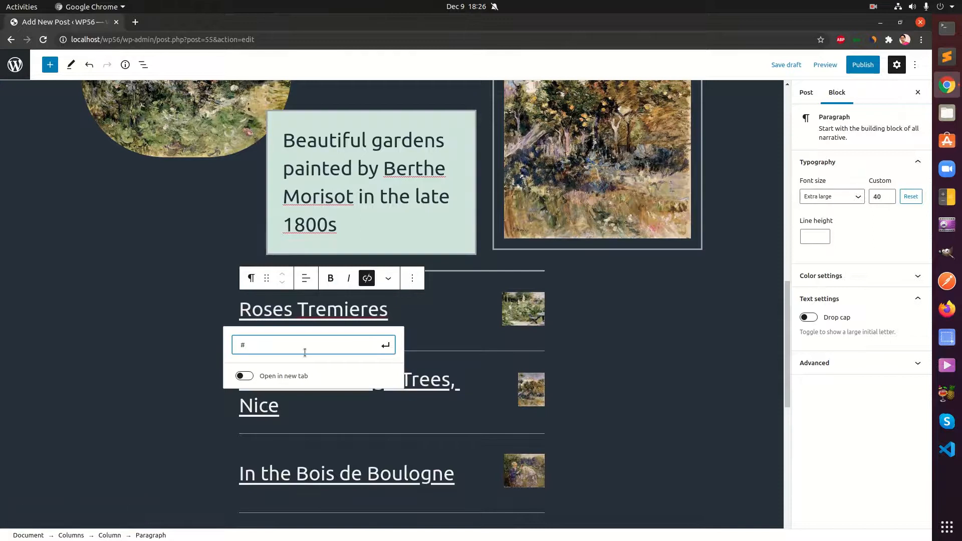
type("rosses")
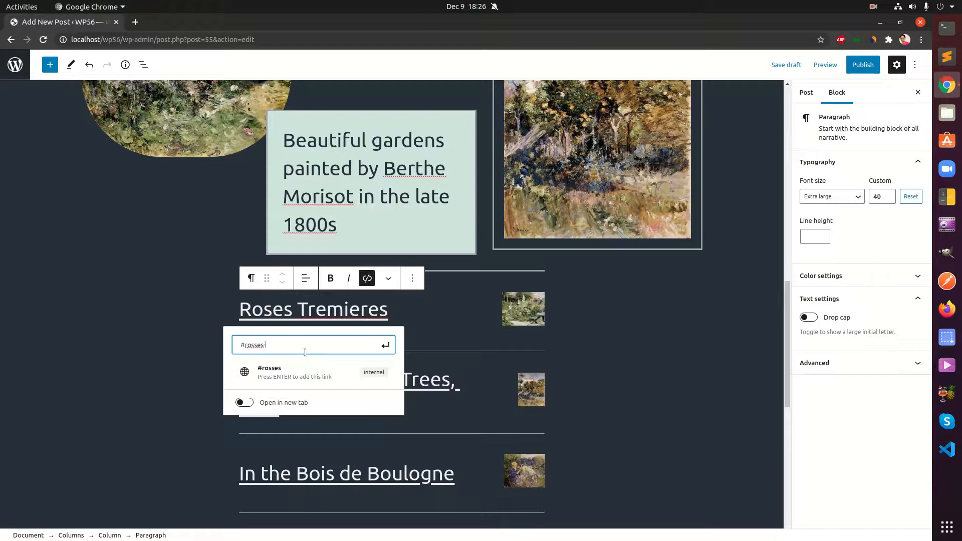
type("-tremie")
type("res")
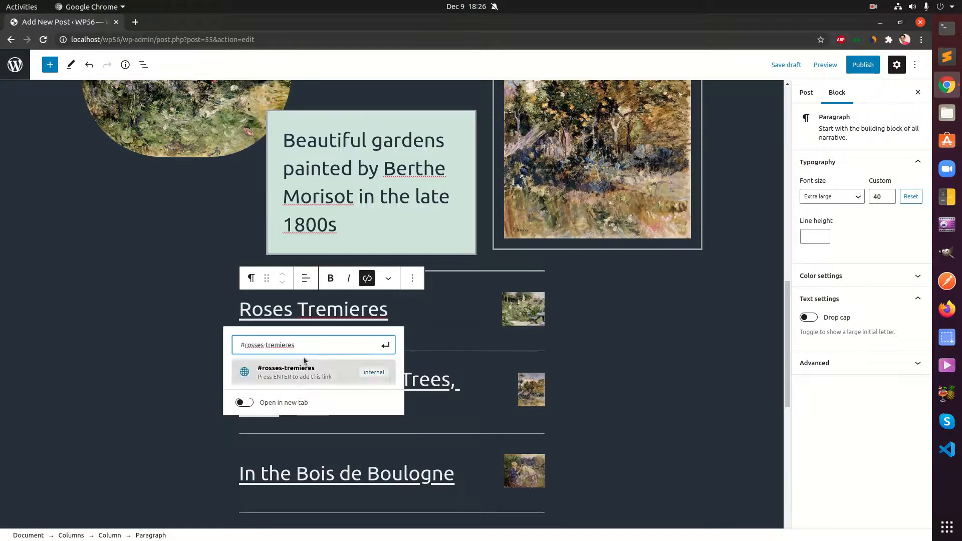
left_click(390, 352)
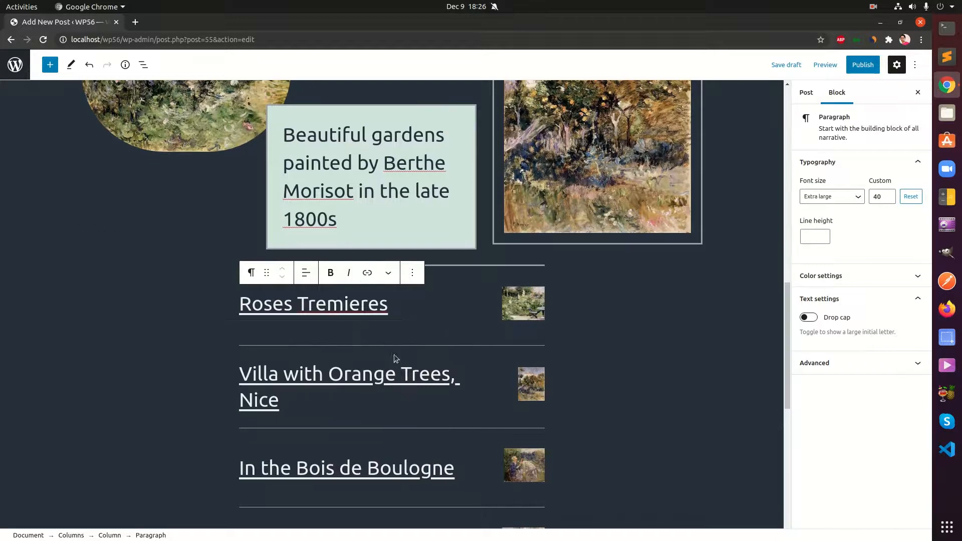
triple_click(411, 385)
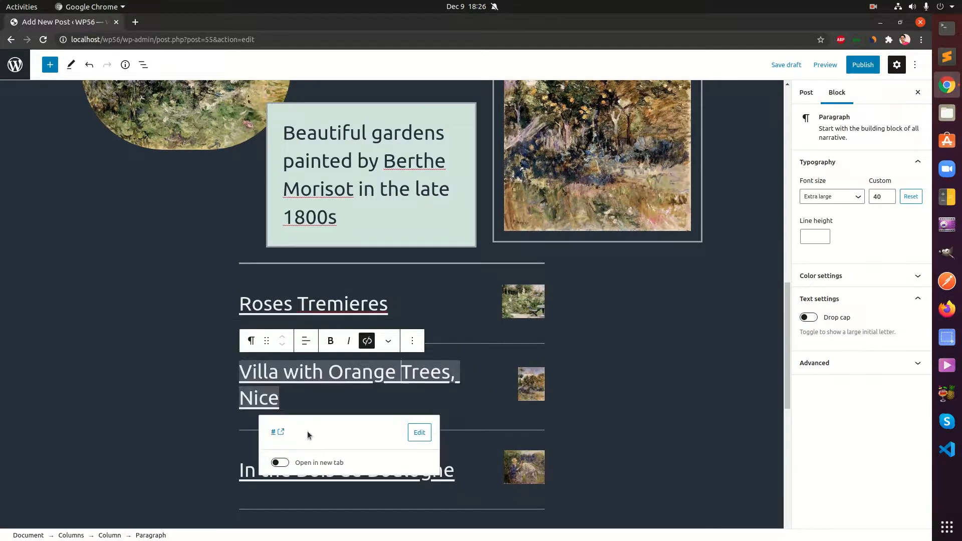
left_click(419, 436)
left_click_drag(281, 434, 268, 434)
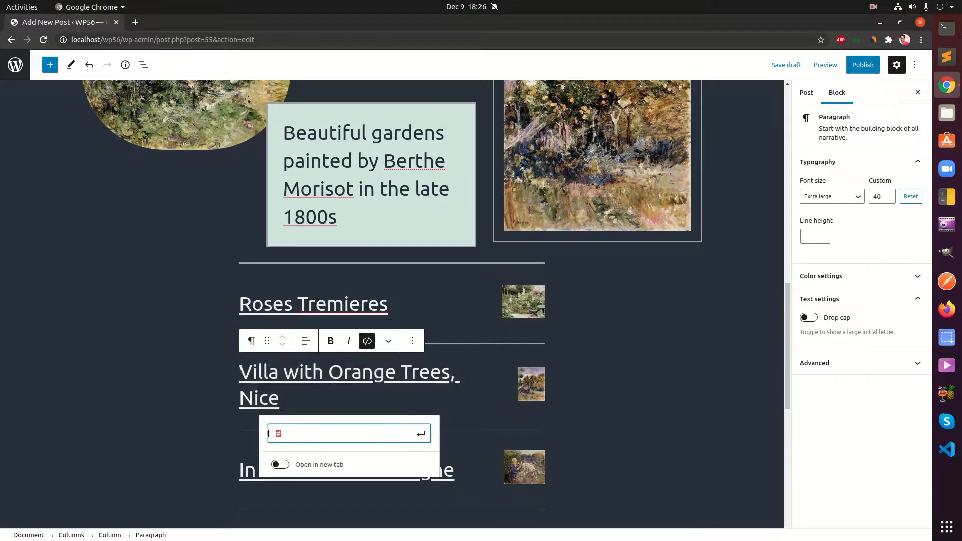
type("www")
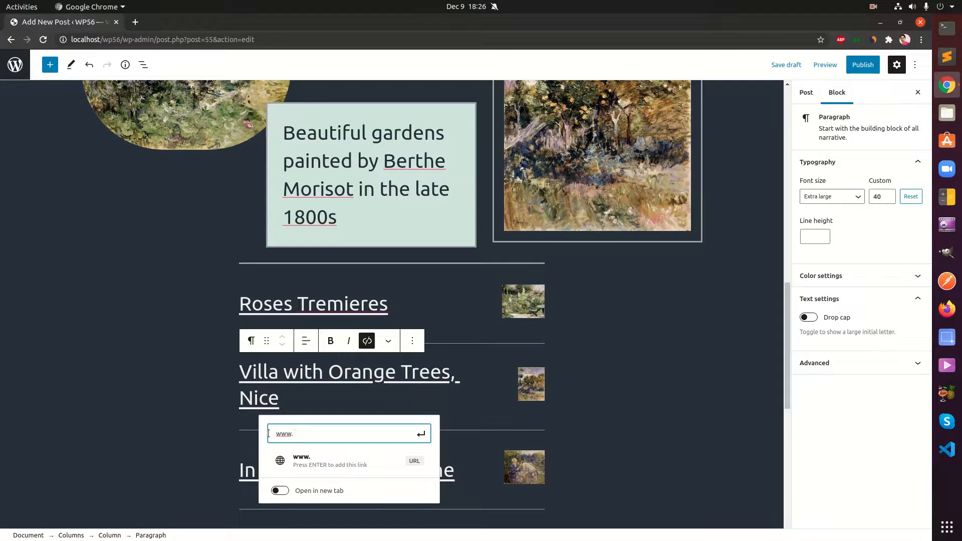
type(".google.com")
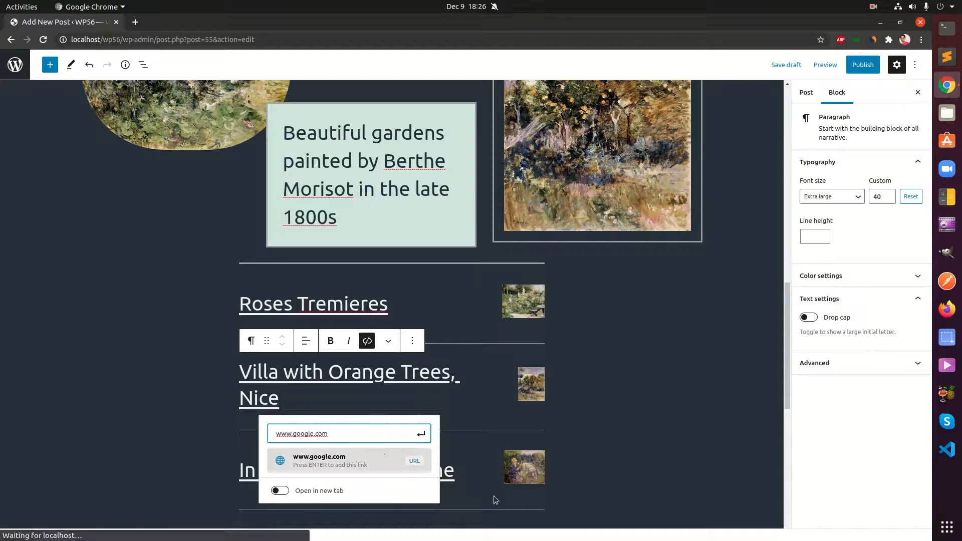
left_click(337, 430)
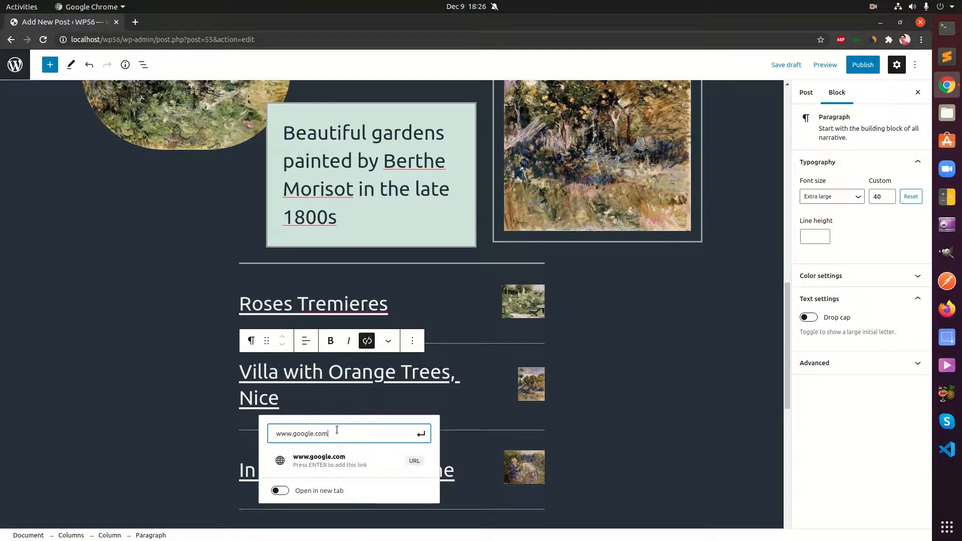
key("Escape")
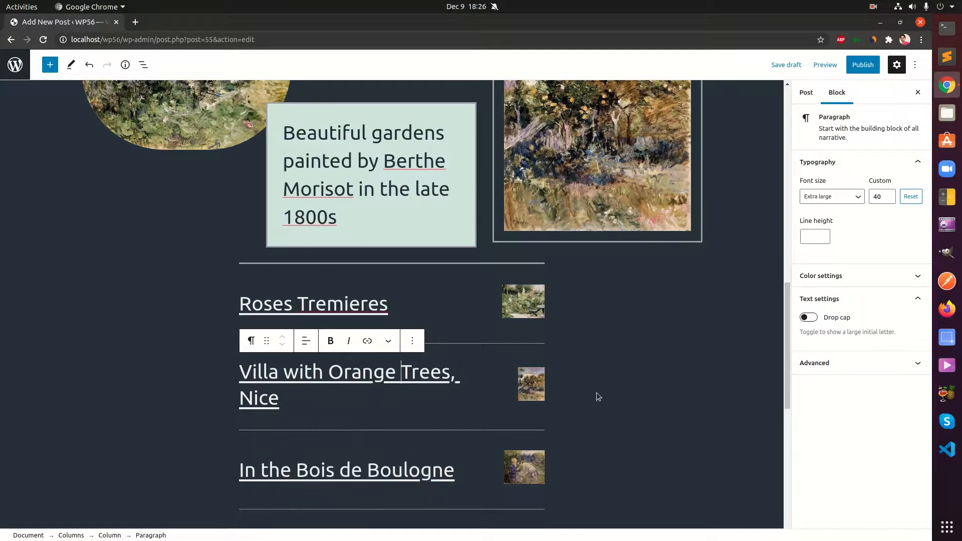
Add a paragraph below "Villa with Orange Trees, Nice" with "lorem imsum" repeated six times and a closing period.
scroll(473, 502, "down", 4)
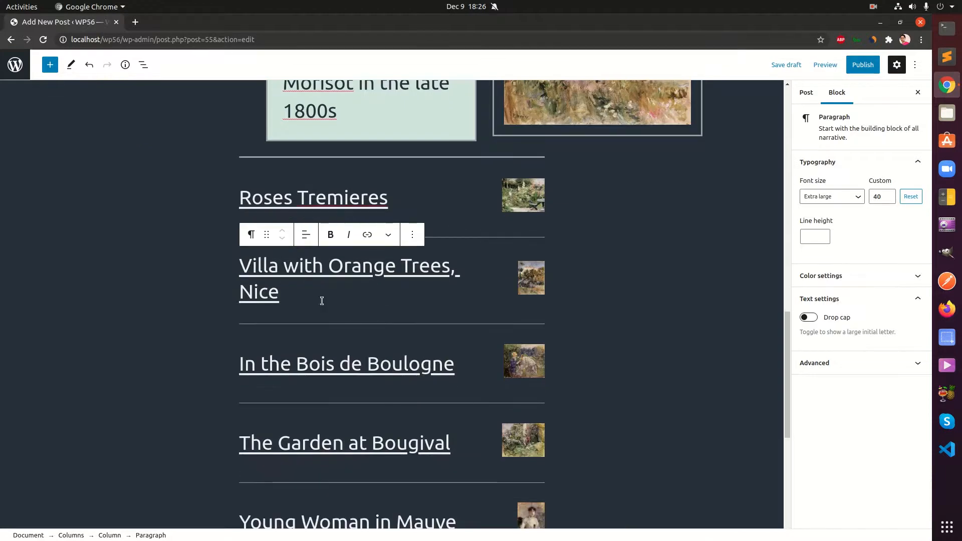
key("Return")
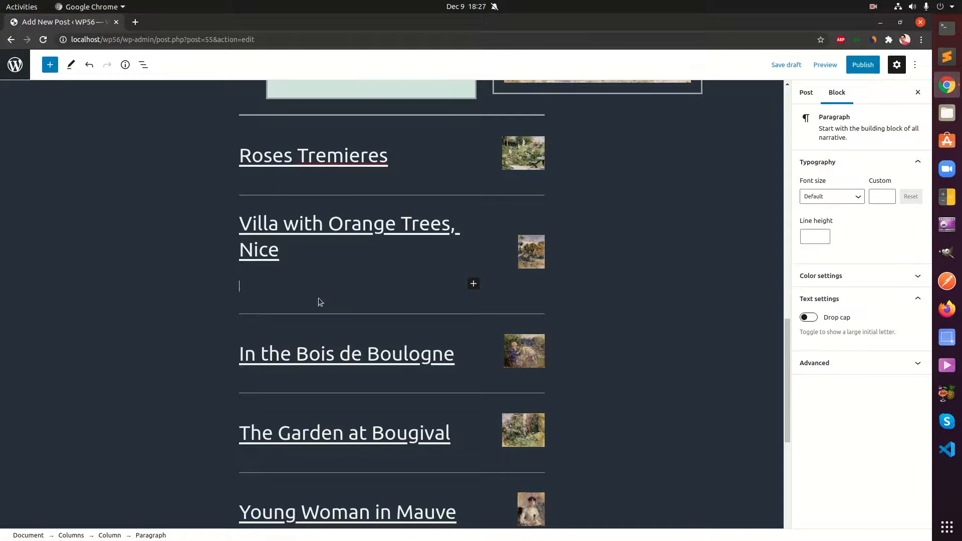
type("lorem imsum")
key("ctrl+shift+Left")
key("ctrl+shift+Left")
key("ctrl+c")
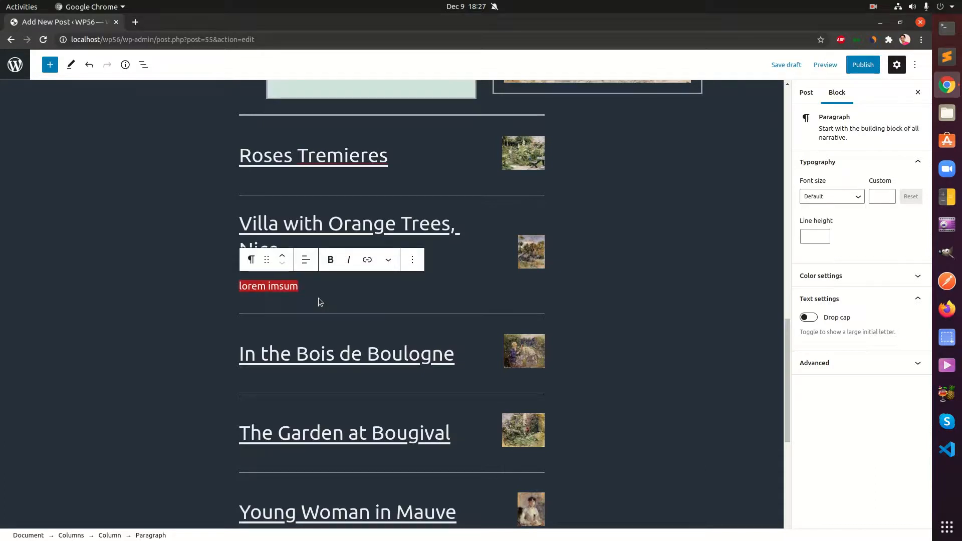
key("Right")
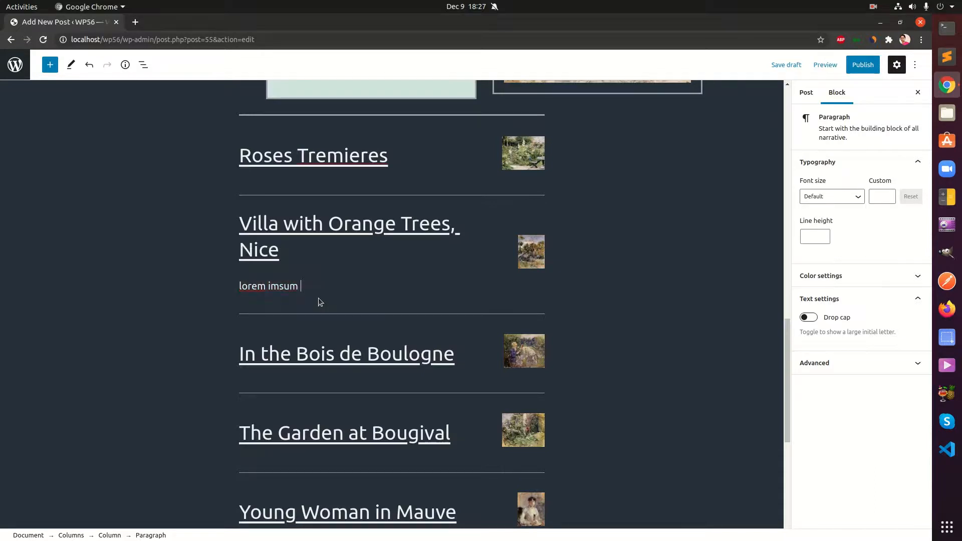
key("ctrl+v")
key("ctrl+v")
key("ctrl+v")
key("ctrl+v")
key("ctrl+v")
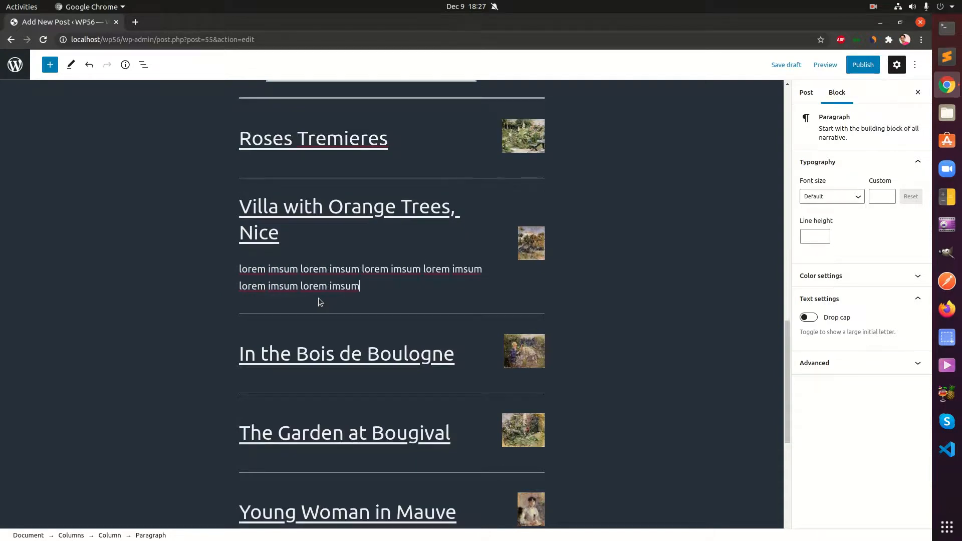
type(".")
Insert a Quote block below the "lorem imsum" paragraph in the villa entry.
key("Return")
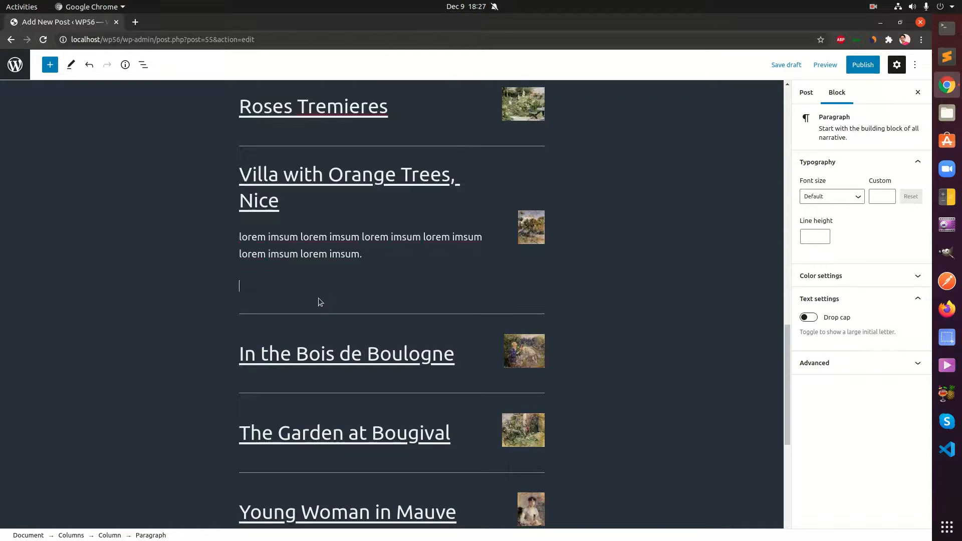
type("/o")
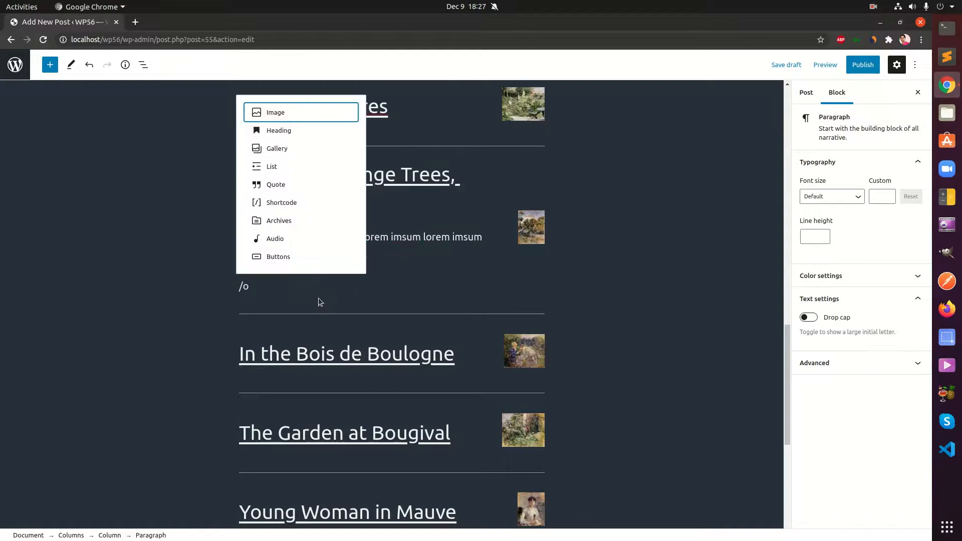
key("Down")
key("Down")
key("Down")
key("Down")
key("Return")
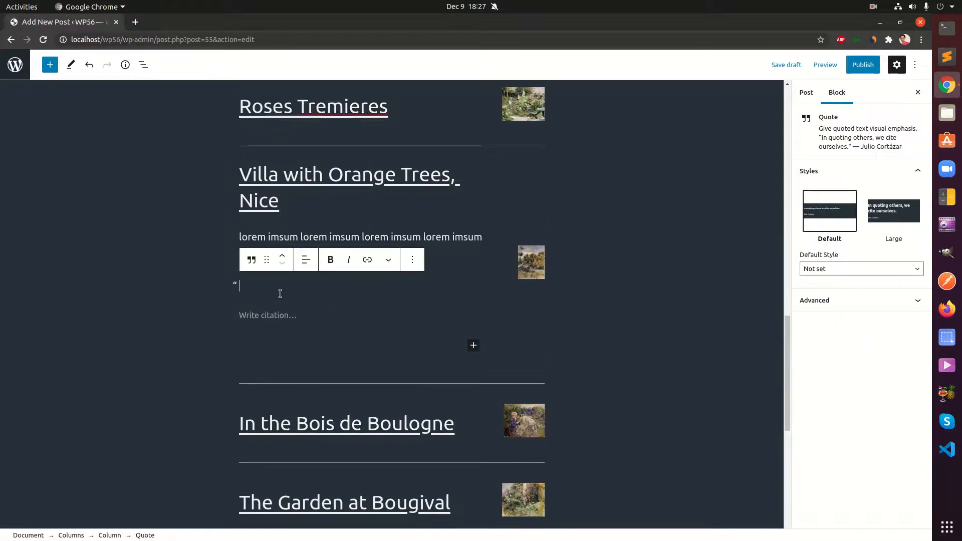
Fill the quote with "lorem imsum" repeated nine times and end it with a closing quotation mark.
key("ctrl+v")
key("ctrl+v")
key("ctrl+v")
key("ctrl+v")
key("ctrl+v")
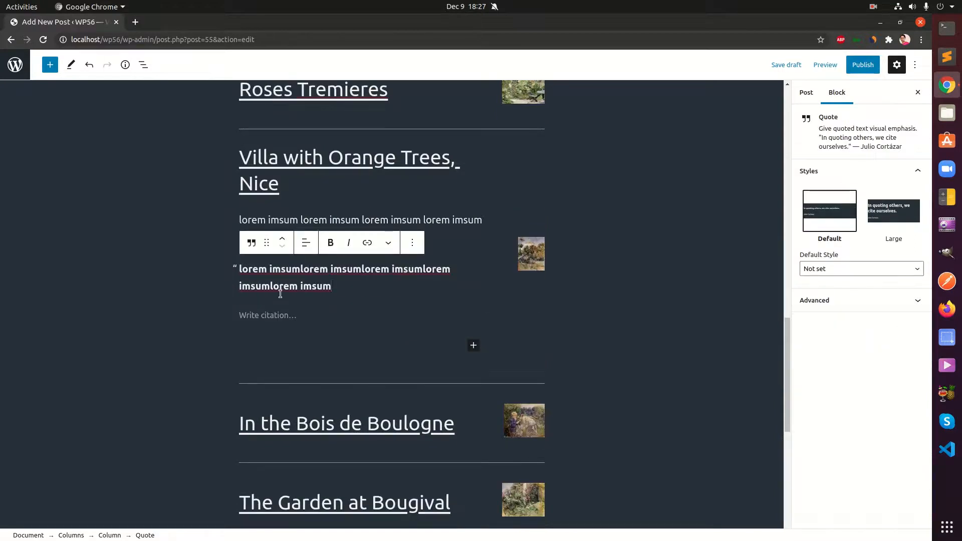
key("ctrl+v")
key("ctrl+v")
key("ctrl+v")
key("ctrl+v")
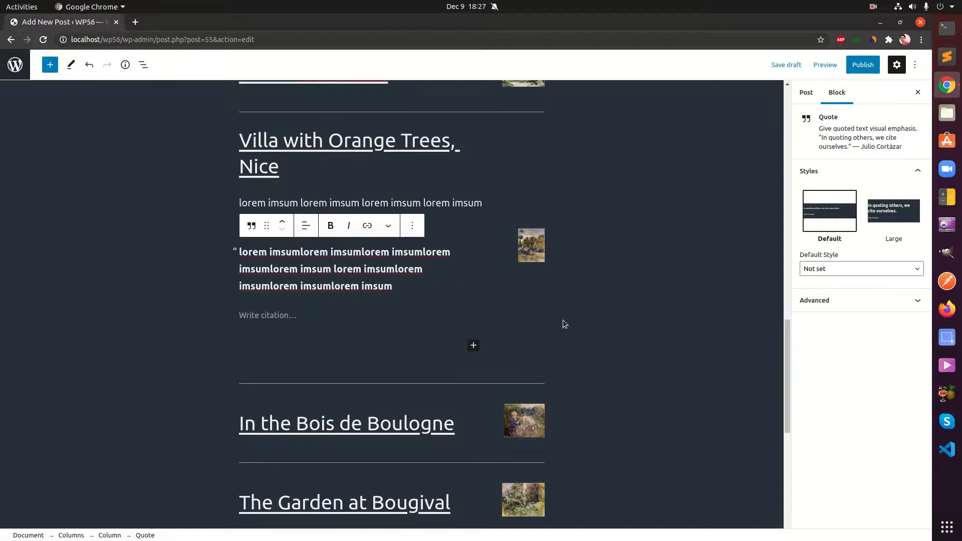
left_click(563, 321)
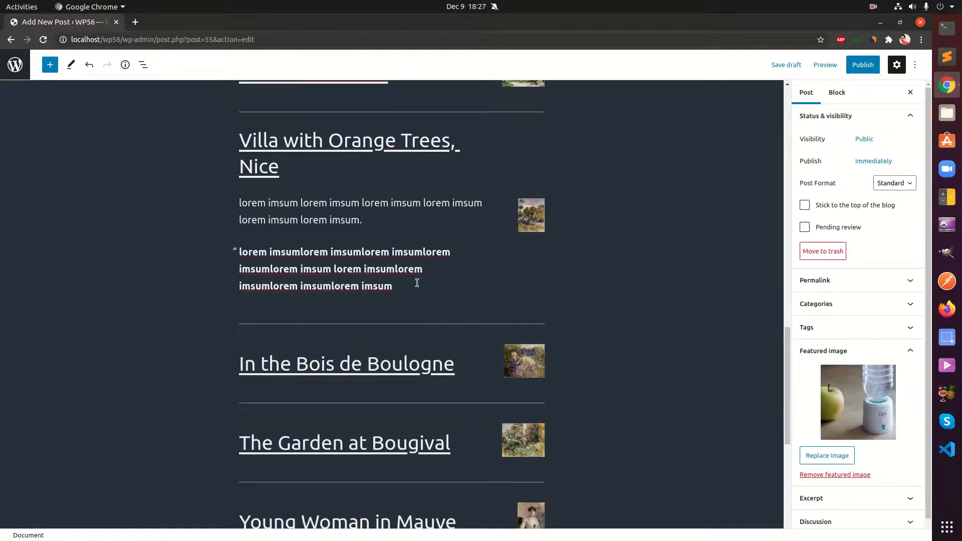
left_click(440, 296)
type("\"")
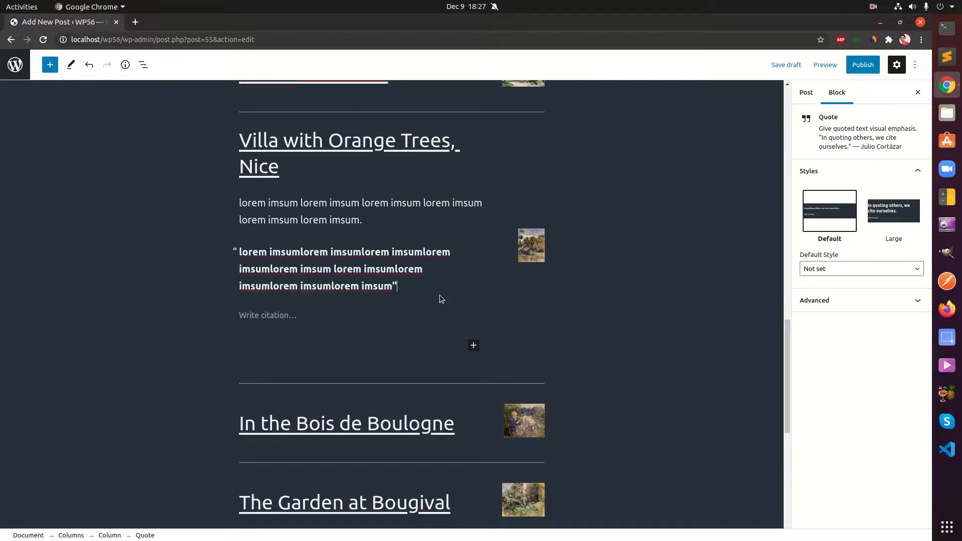
left_click(648, 311)
Publish the post with public visibility and open the live post in a new browser tab.
scroll(522, 465, "down", 6)
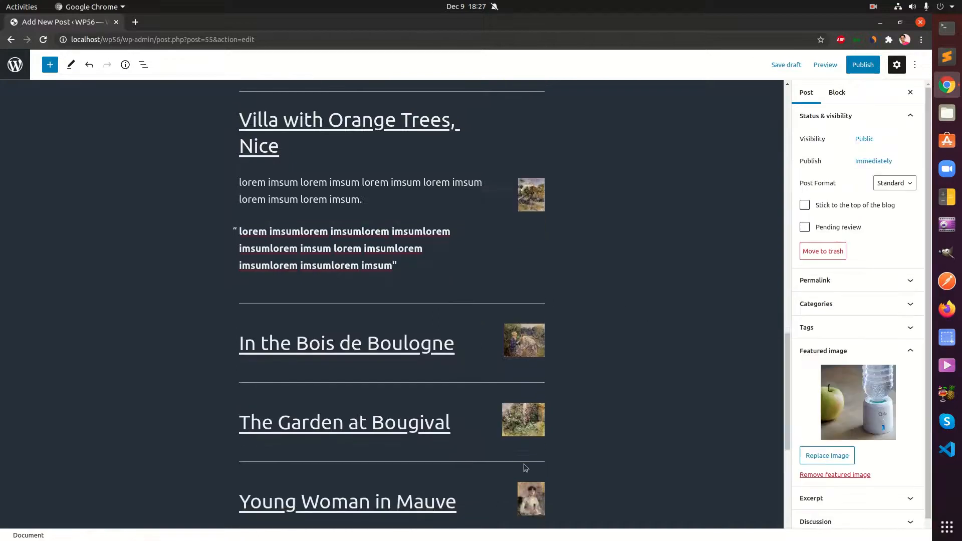
scroll(525, 467, "up", 3)
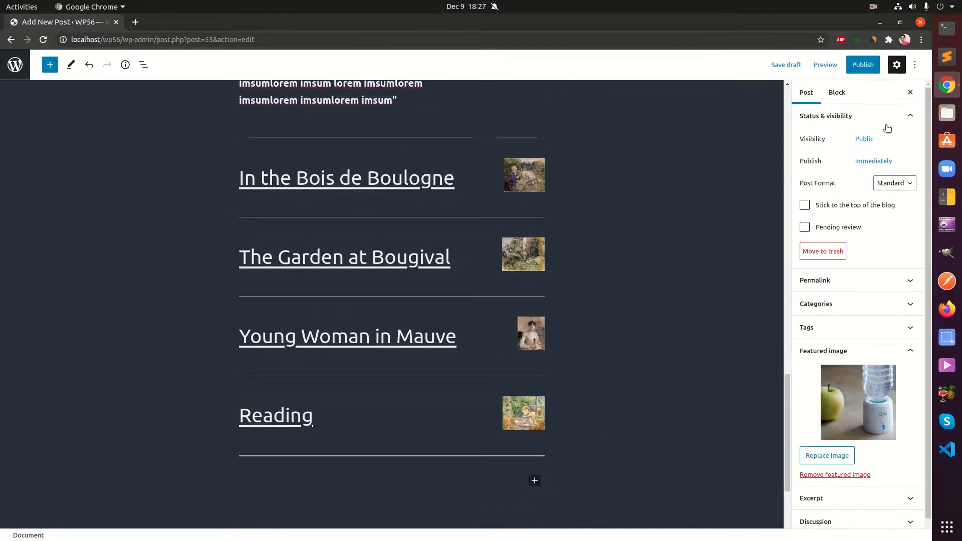
left_click(872, 68)
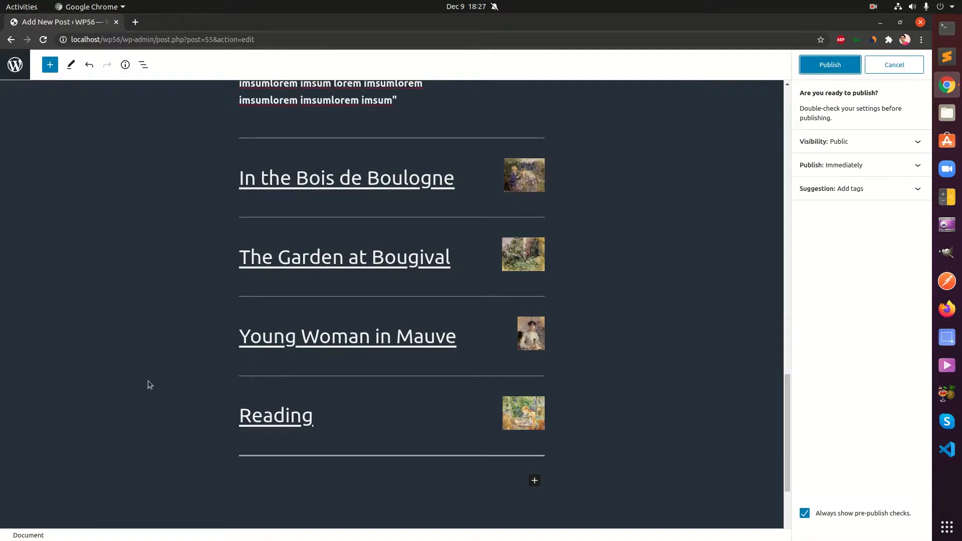
left_click(830, 65)
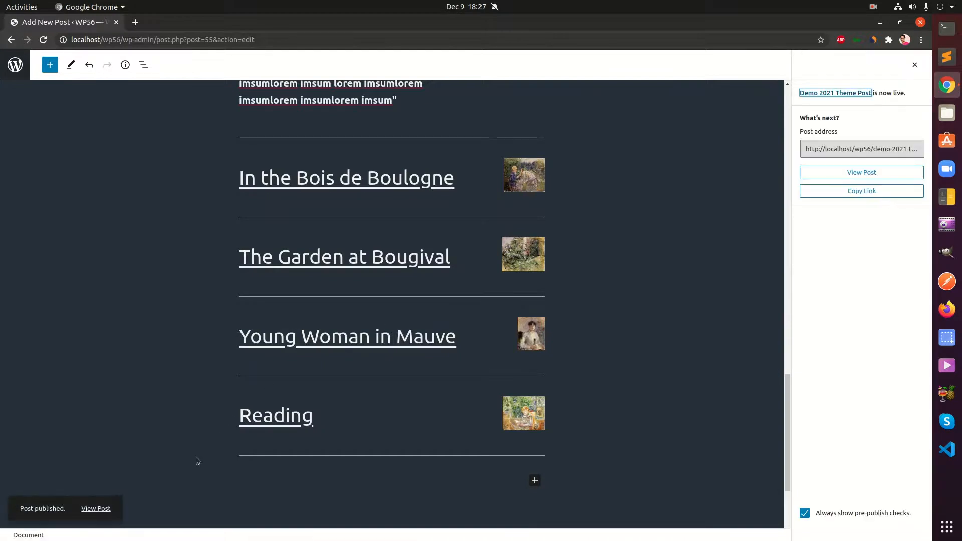
middle_click(95, 509)
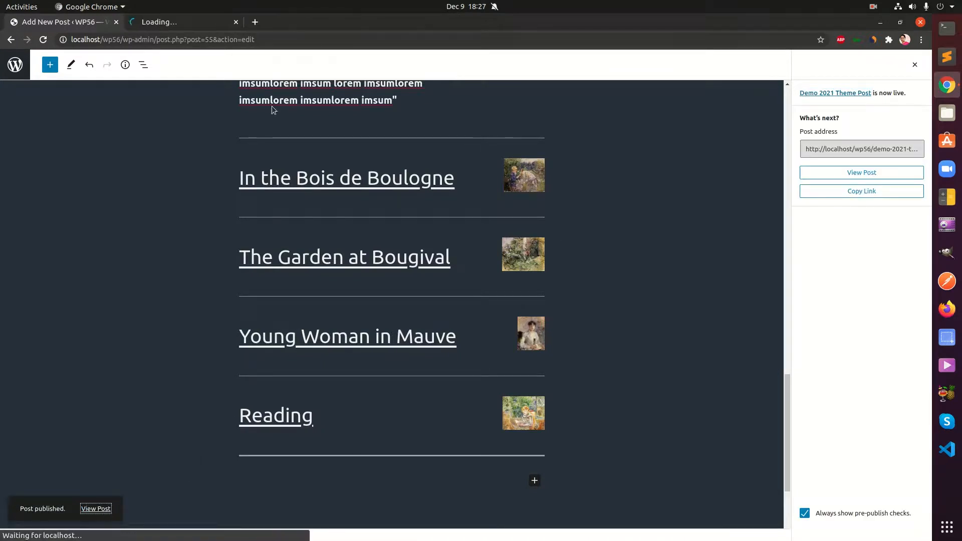
Switch to the live post and review its layout from the title down to the comment form.
left_click(205, 24)
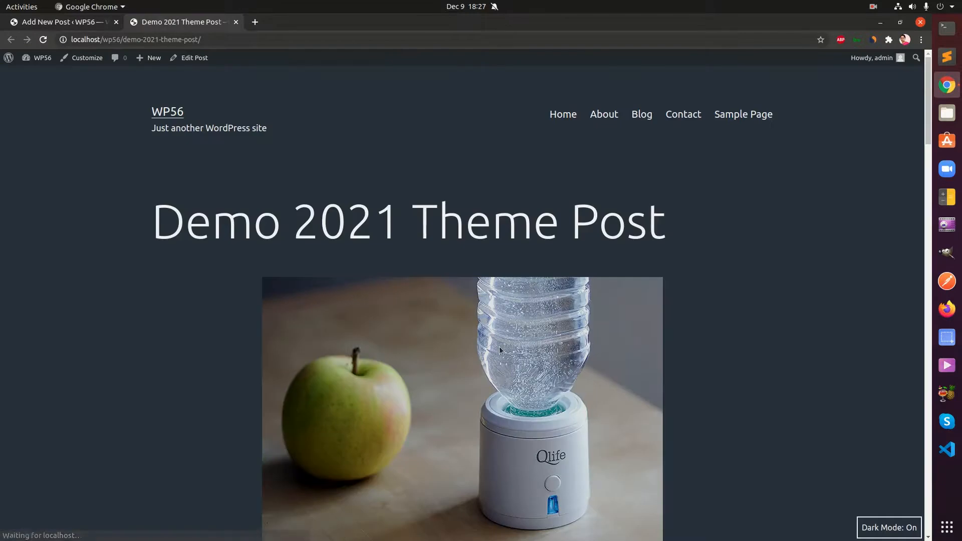
scroll(499, 380, "down", 10)
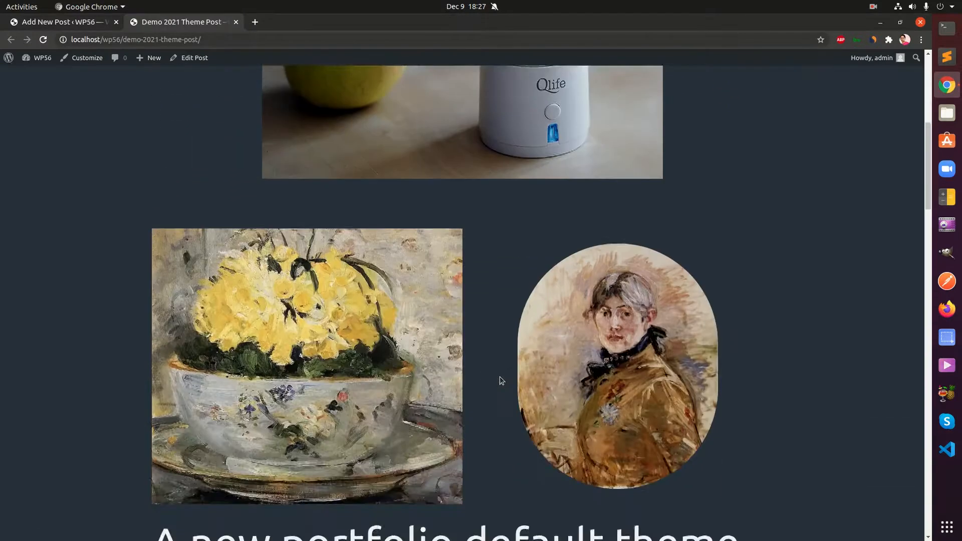
scroll(500, 377, "down", 12)
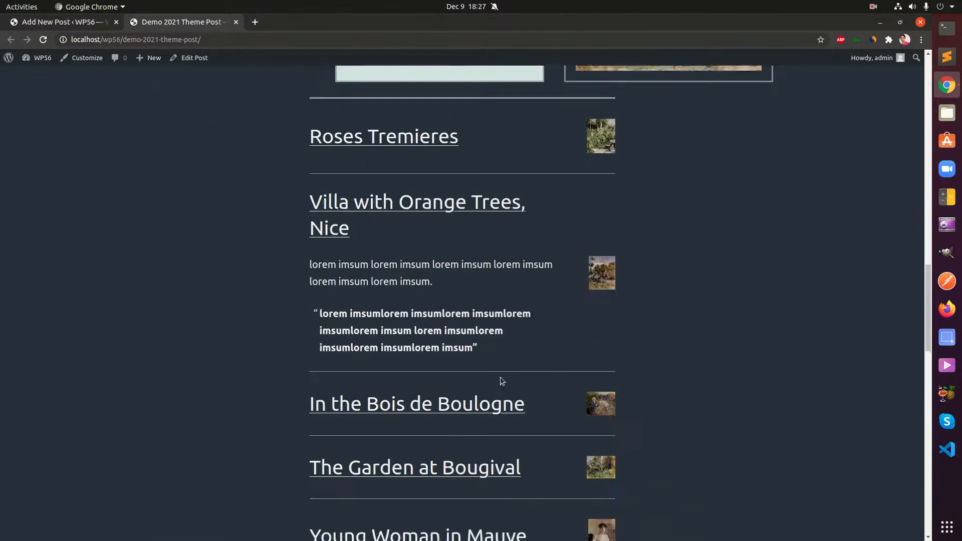
scroll(501, 380, "down", 5)
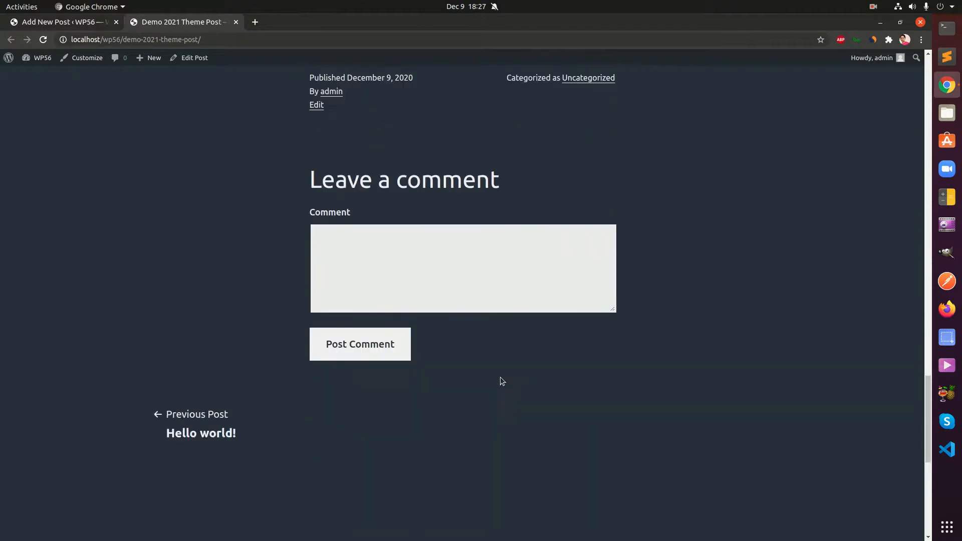
scroll(500, 377, "up", 9)
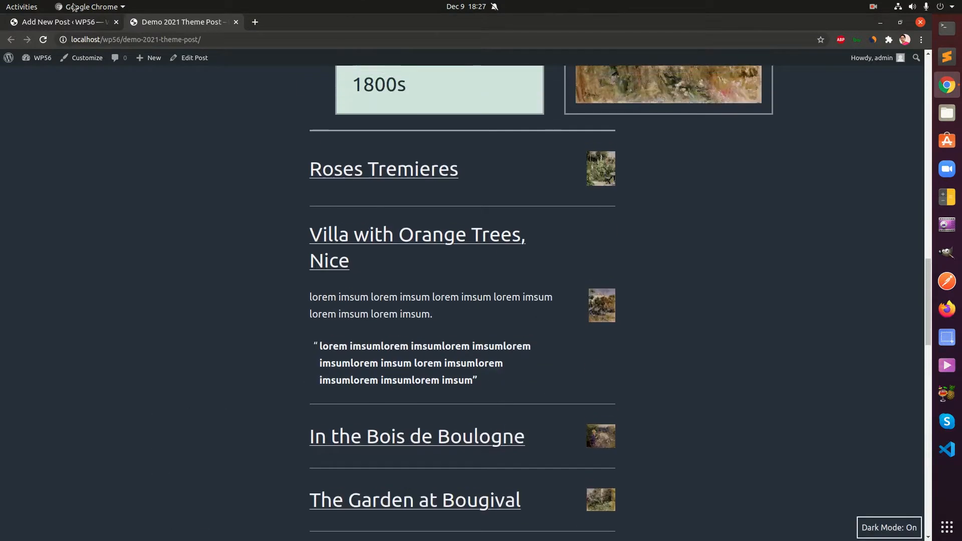
Test the "Roses Tremieres", "Villa with Orange Trees, Nice" and "In the Bois de Boulogne" links on the live post and check their target addresses.
left_click(363, 176)
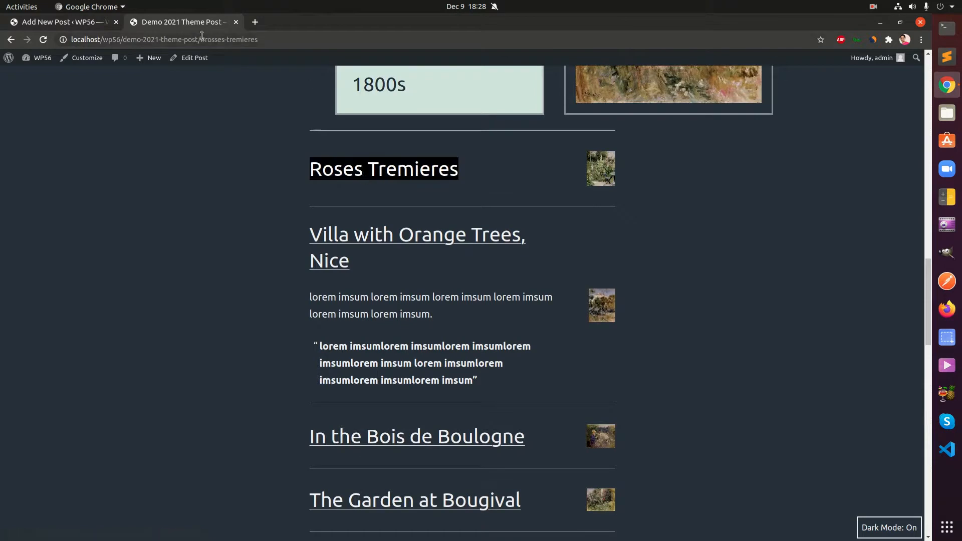
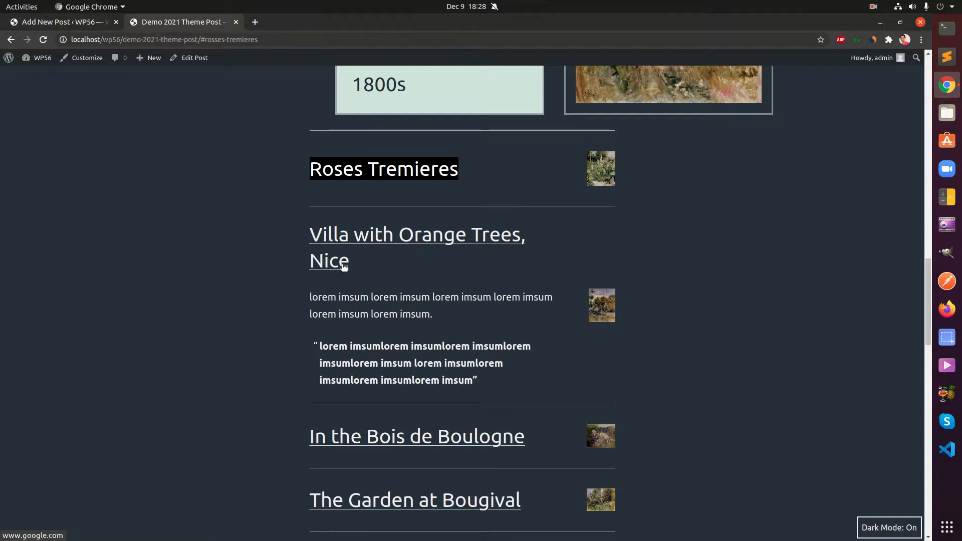
left_click(327, 239)
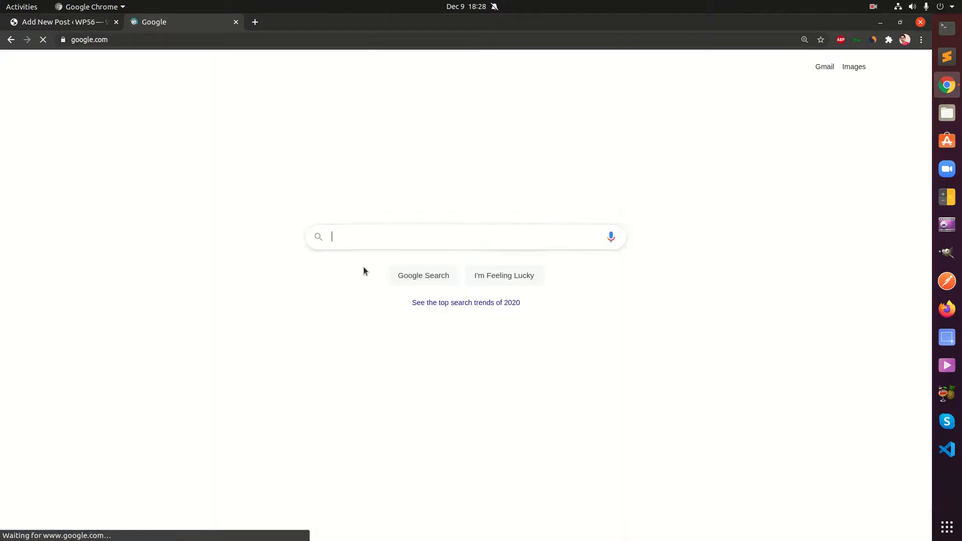
left_click(14, 44)
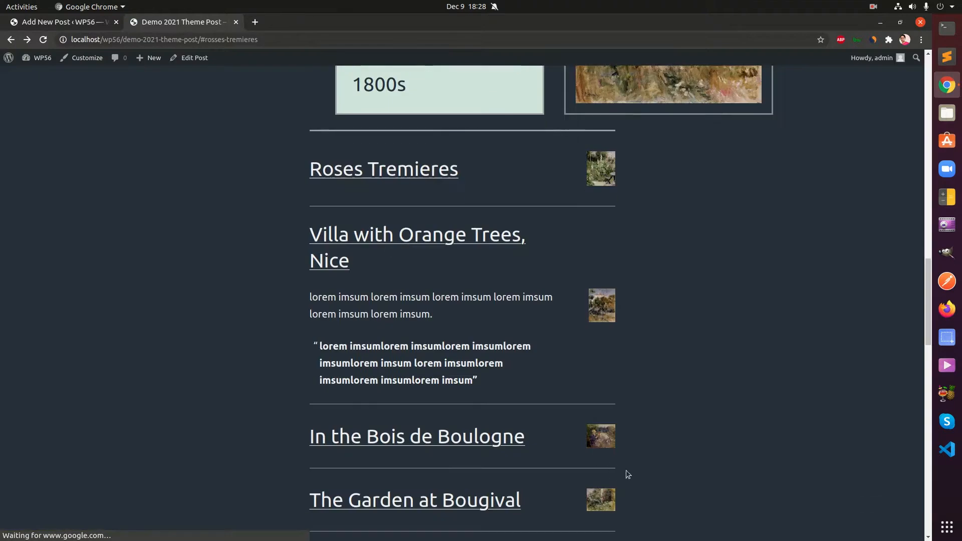
left_click(390, 443)
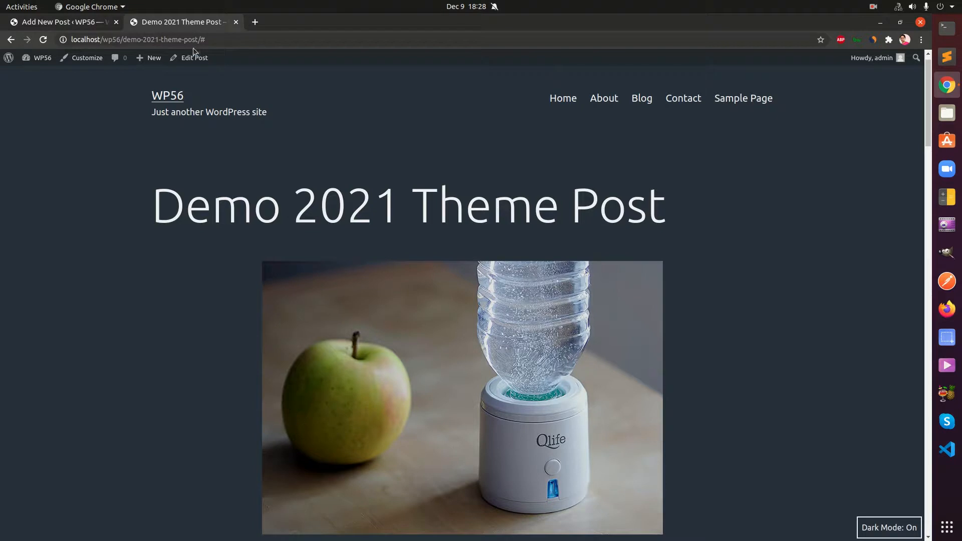
left_click_drag(199, 40, 224, 39)
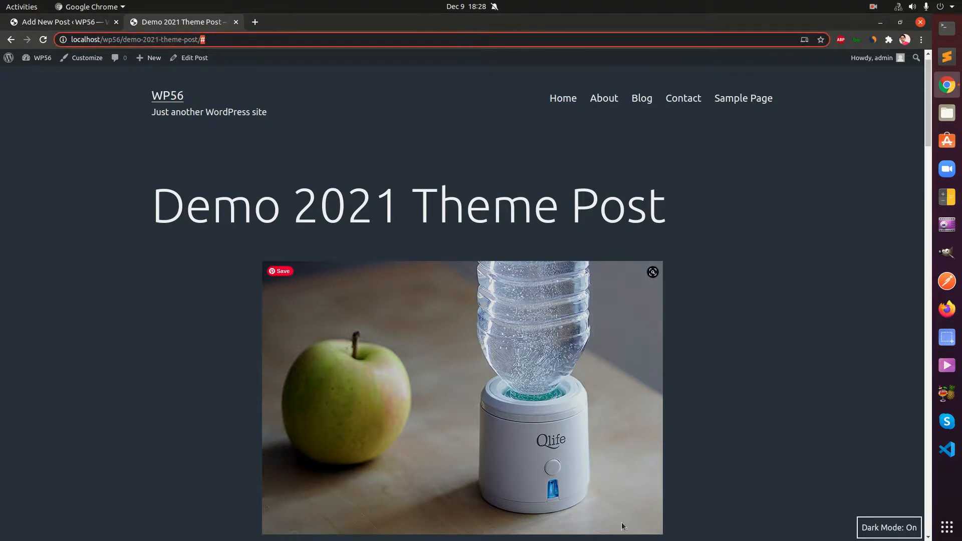
Test the "The Garden at Bougival" link and look over the live post's images and linked entries again.
scroll(622, 526, "down", 15)
scroll(622, 526, "down", 8)
scroll(621, 525, "down", 5)
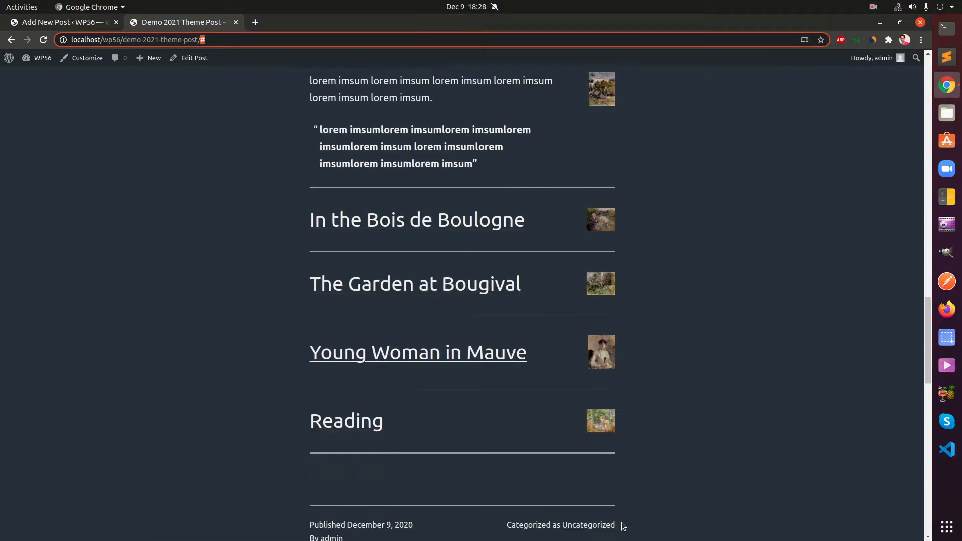
left_click(378, 272)
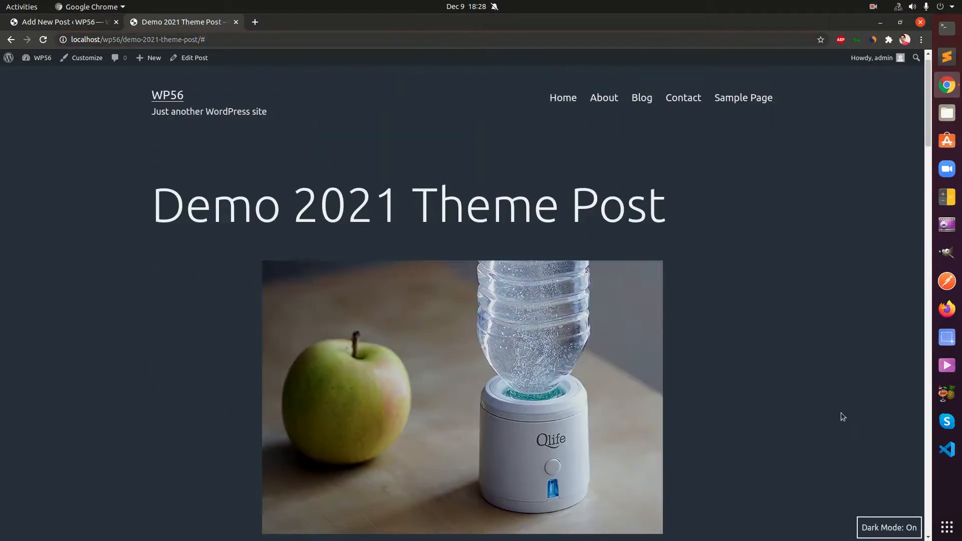
scroll(632, 464, "down", 10)
scroll(632, 464, "down", 15)
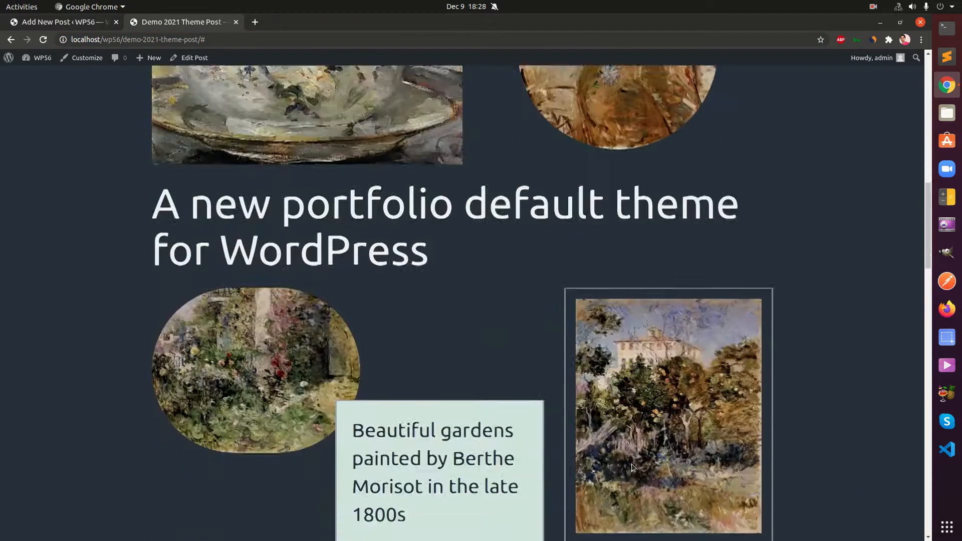
scroll(537, 371, "up", 6)
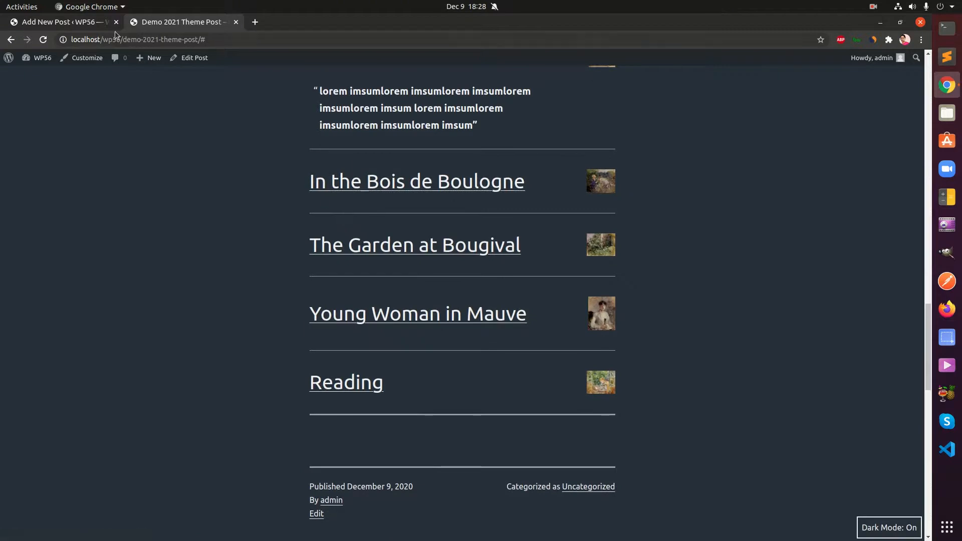
Return to the post editor and add a Heading block reading "lorem imsum lorem imsum" below the "Reading" entry.
left_click(64, 23)
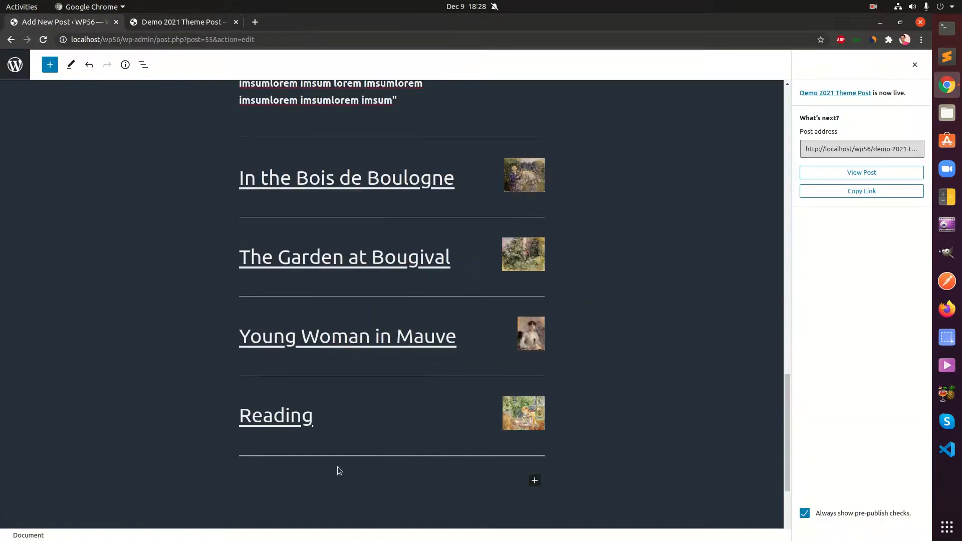
left_click(369, 486)
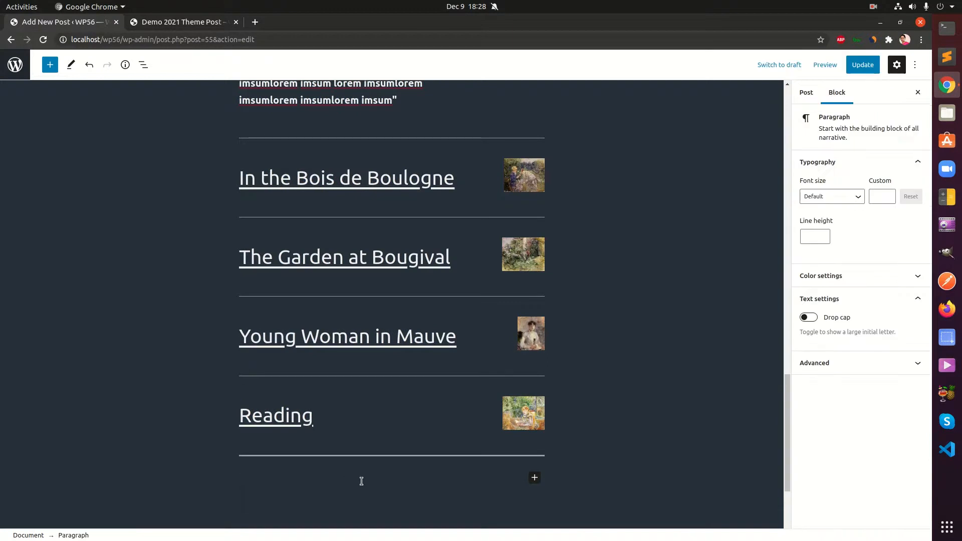
type("/hea")
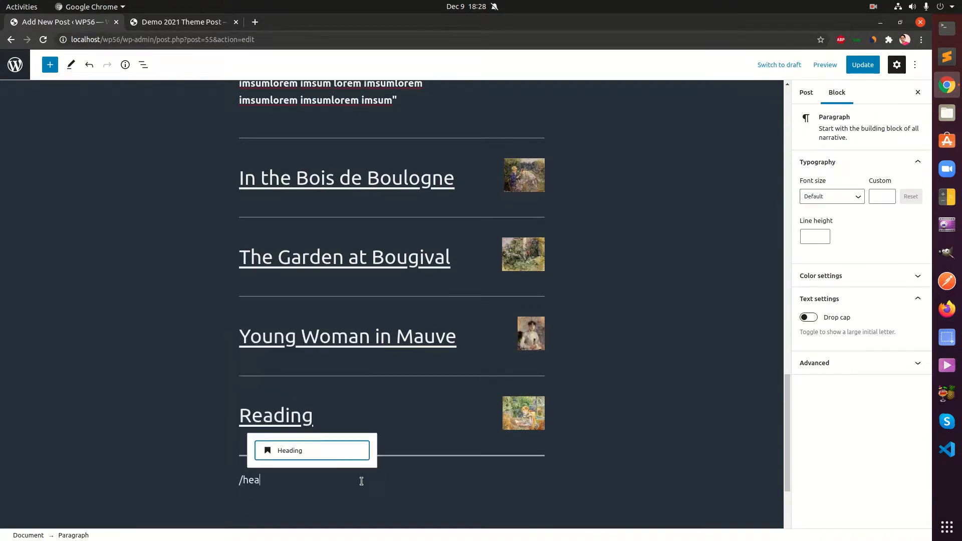
key("Return")
type("lorem imsum")
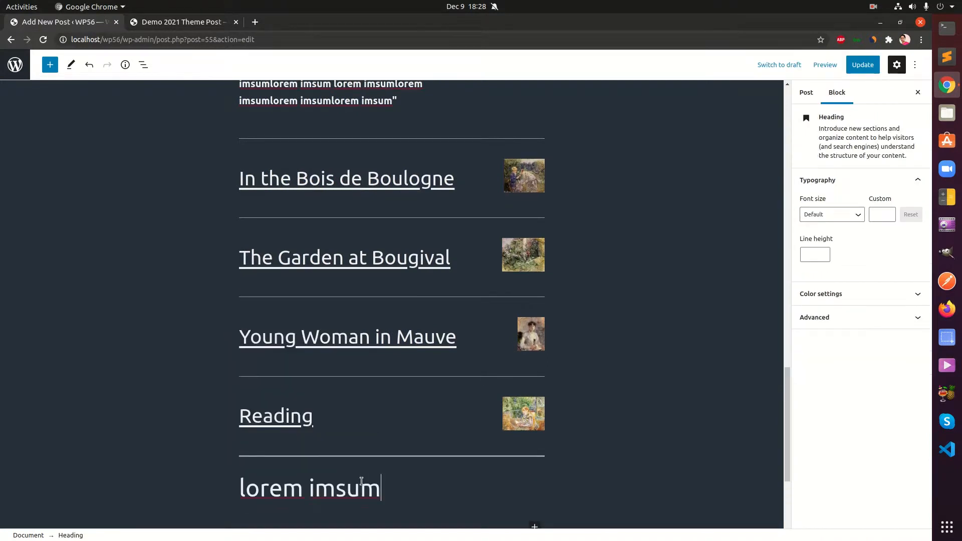
type("lorem imsum")
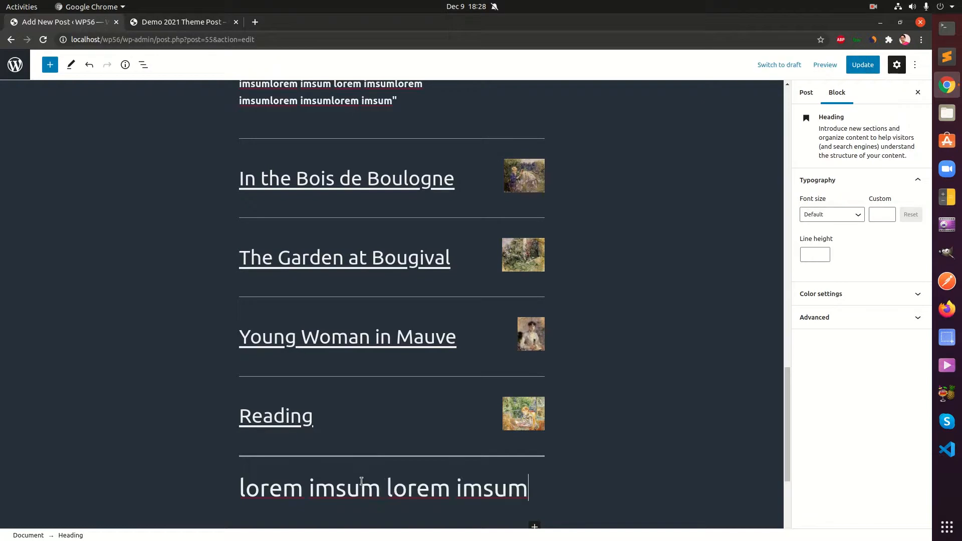
Link the entire "lorem imsum lorem imsum" heading to the anchor "#lorem-imsum".
left_click_drag(531, 489, 239, 488)
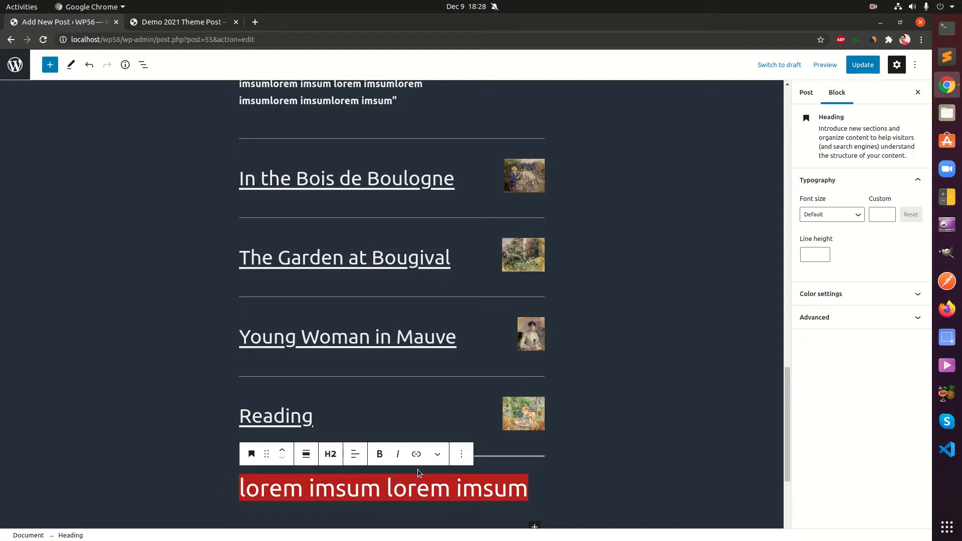
left_click(416, 454)
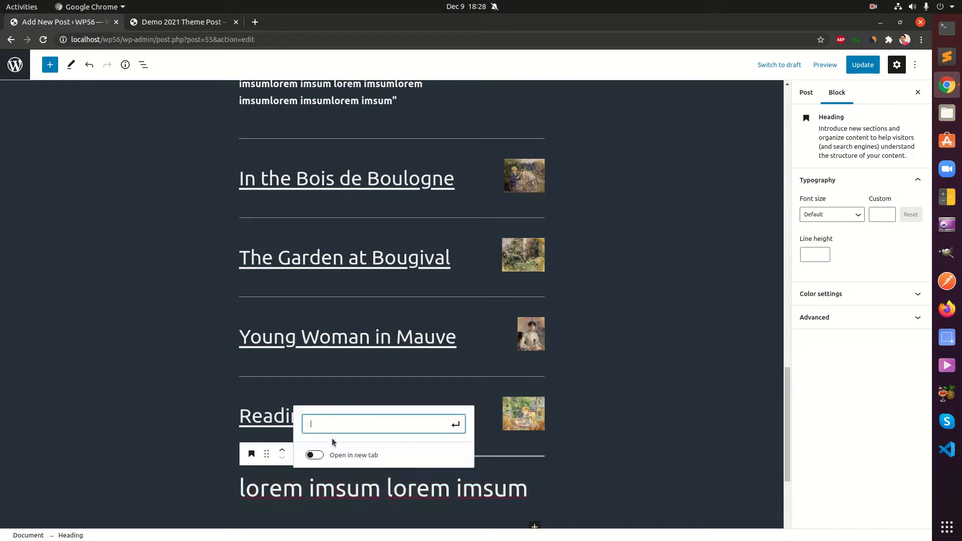
type("#lorem imsum")
key("BackSpace")
type("-")
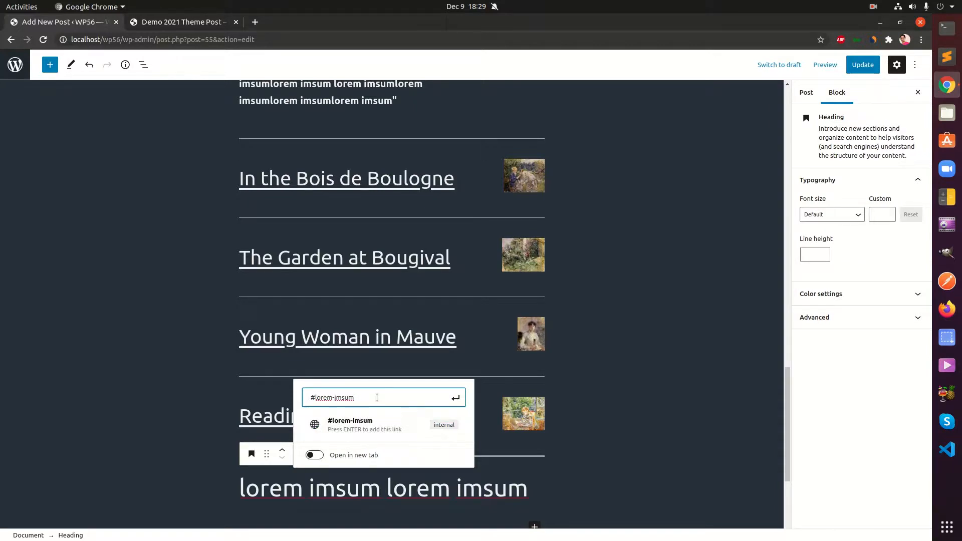
key("Return")
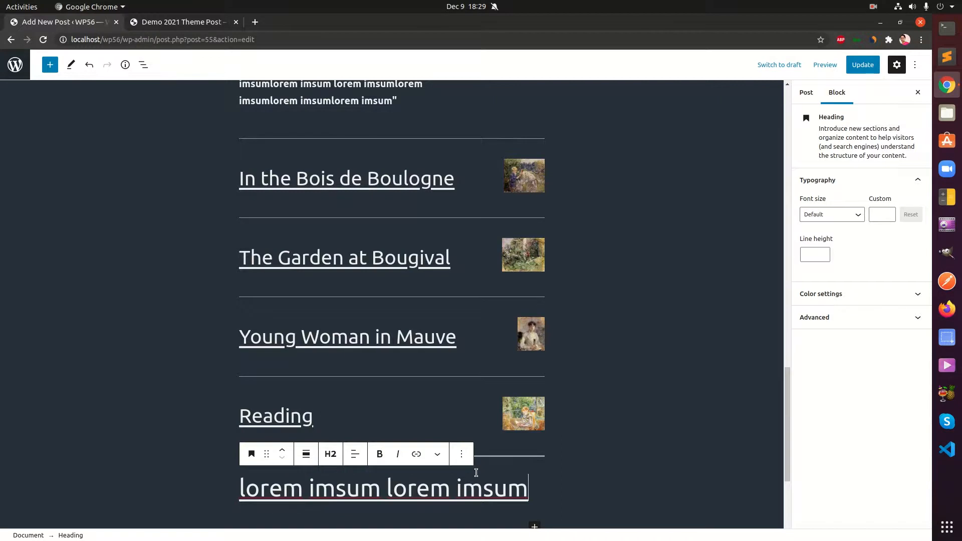
Add a paragraph below the linked heading with "lorem imsum" repeated five times.
scroll(525, 443, "down", 3)
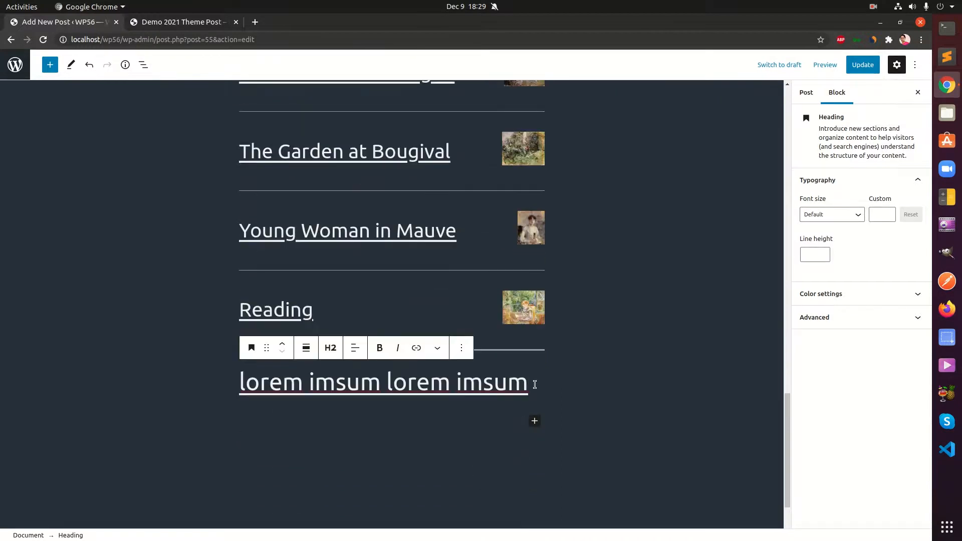
key("Return")
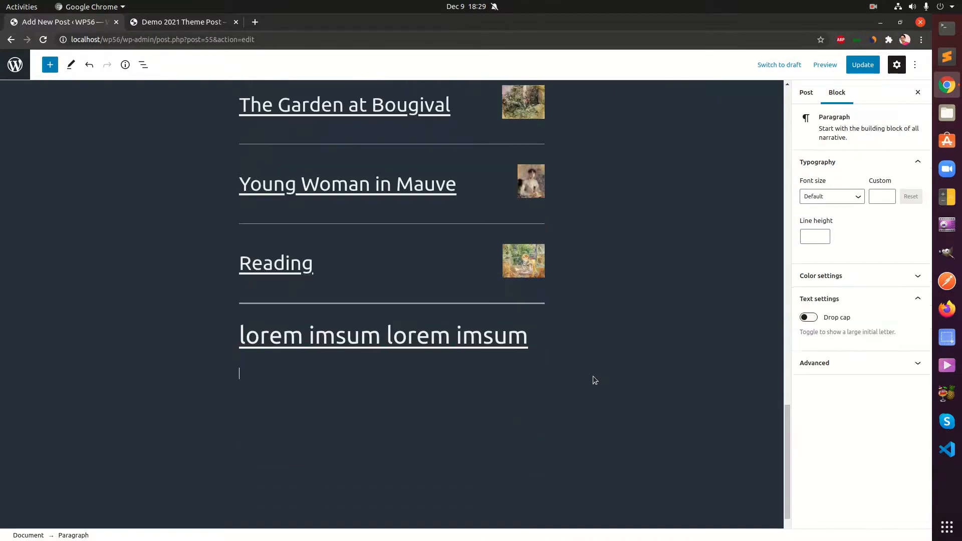
type("lorem imsum lorem imsum lorem imsum lorem imsum")
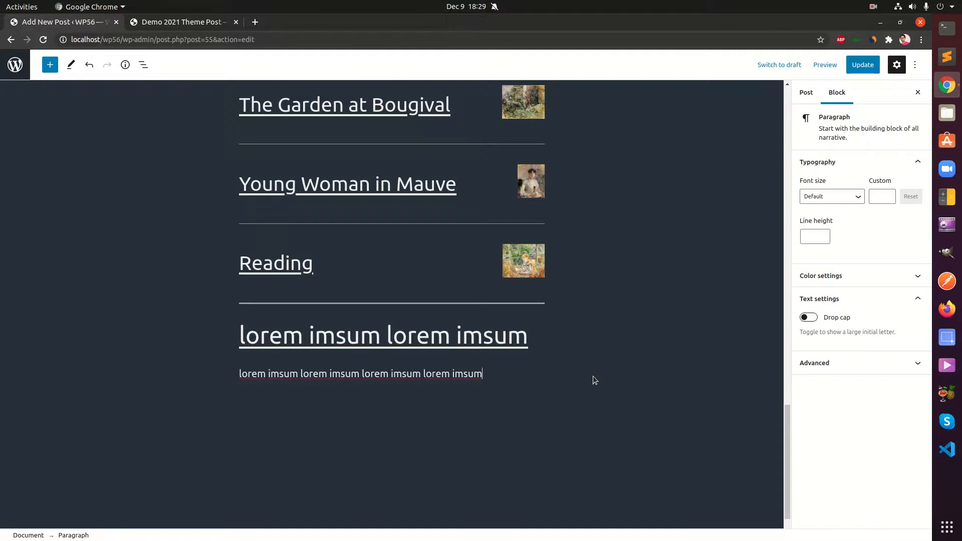
type(" lorem imsum")
Update the post and open its live version in a new browser tab.
left_click(865, 60)
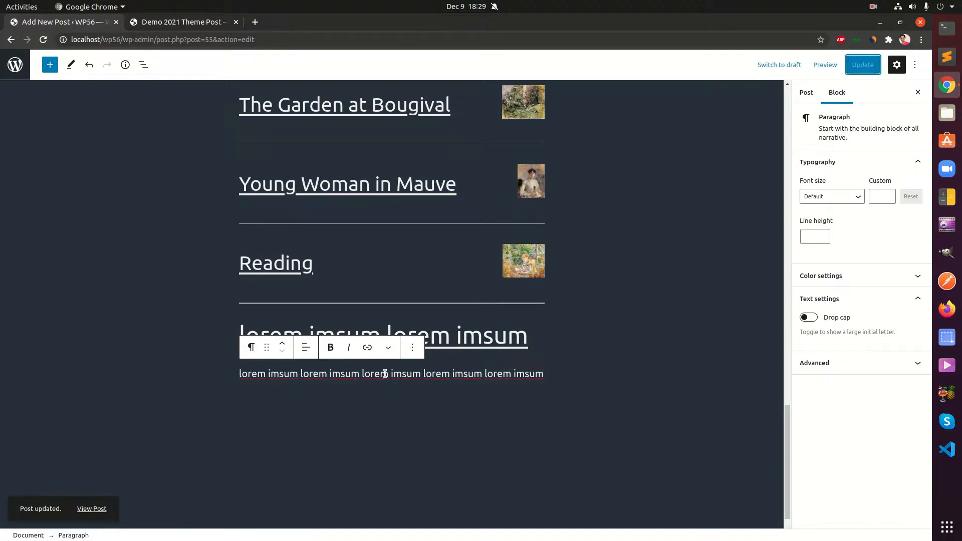
left_click(96, 515)
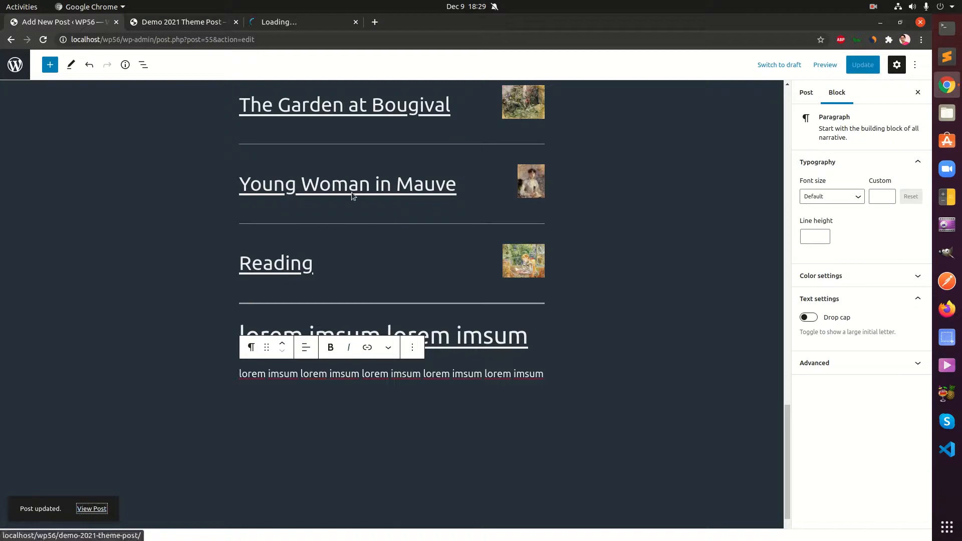
left_click(302, 21)
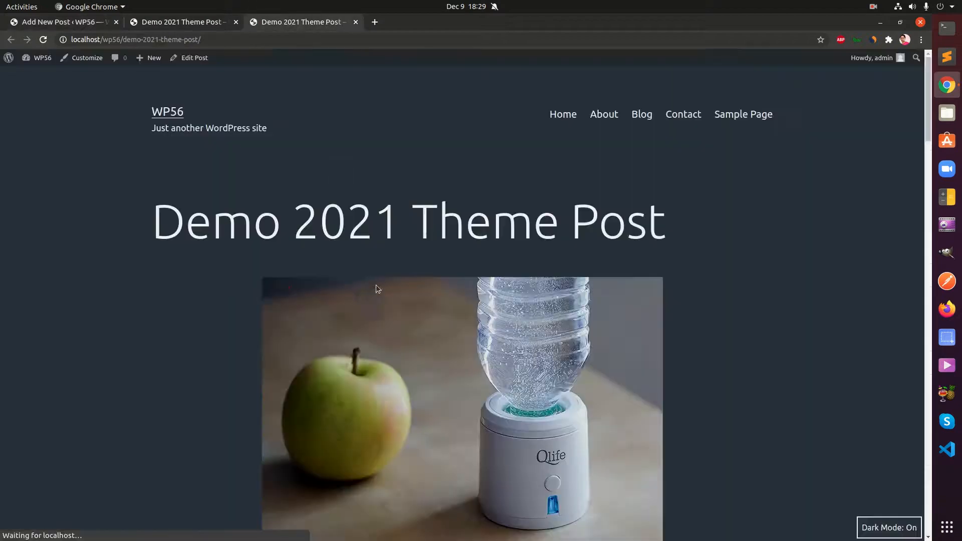
Find the "lorem imsum lorem imsum" heading near the end of the live post and test its anchor link.
scroll(402, 323, "down", 3)
scroll(402, 325, "down", 20)
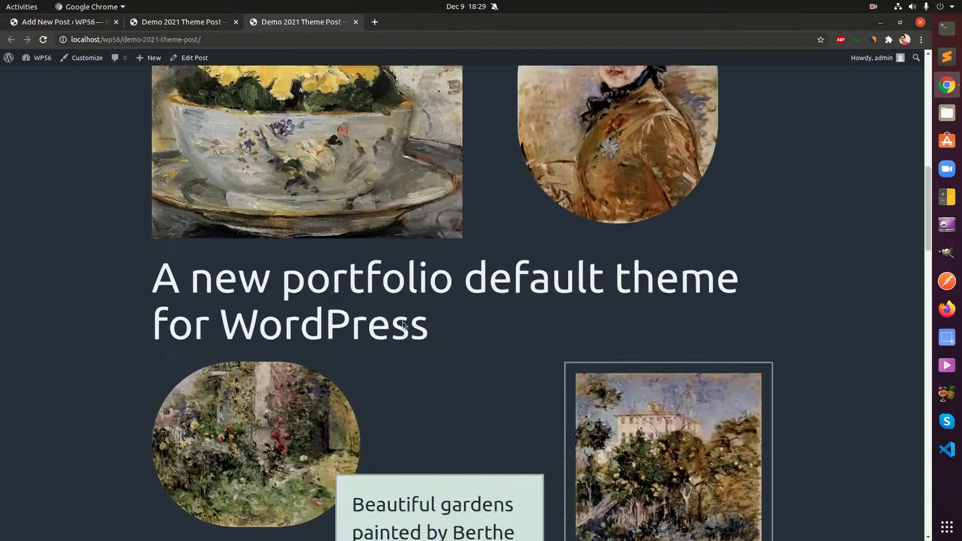
scroll(403, 325, "down", 15)
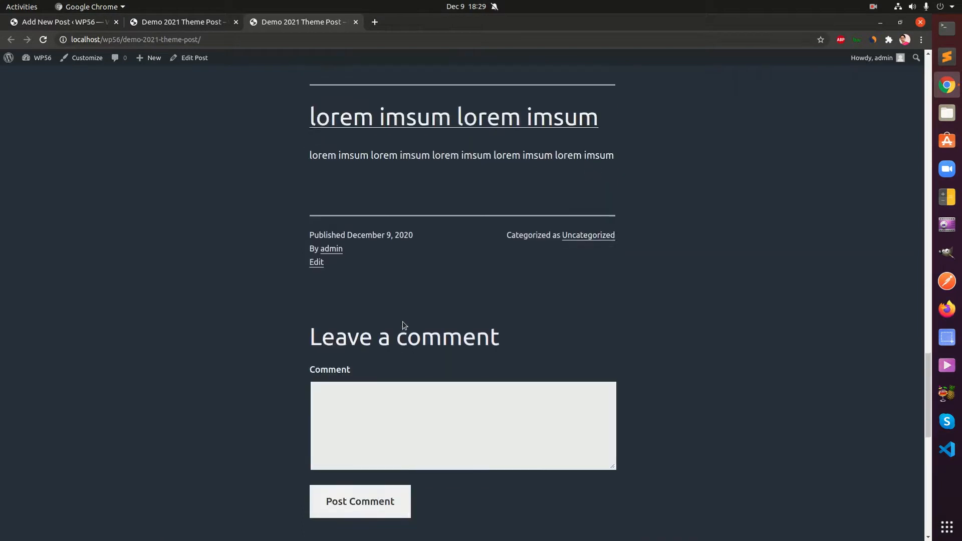
scroll(403, 325, "up", 5)
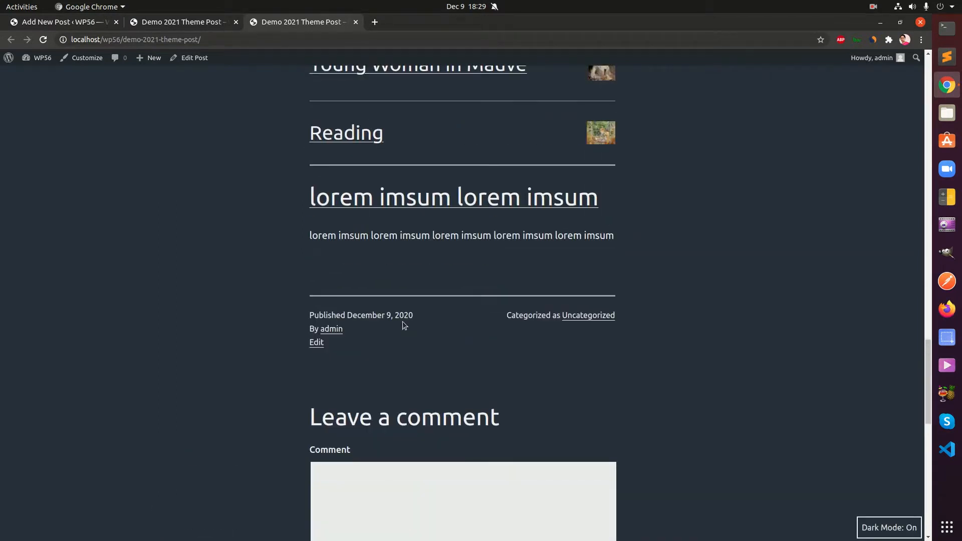
scroll(403, 326, "up", 1)
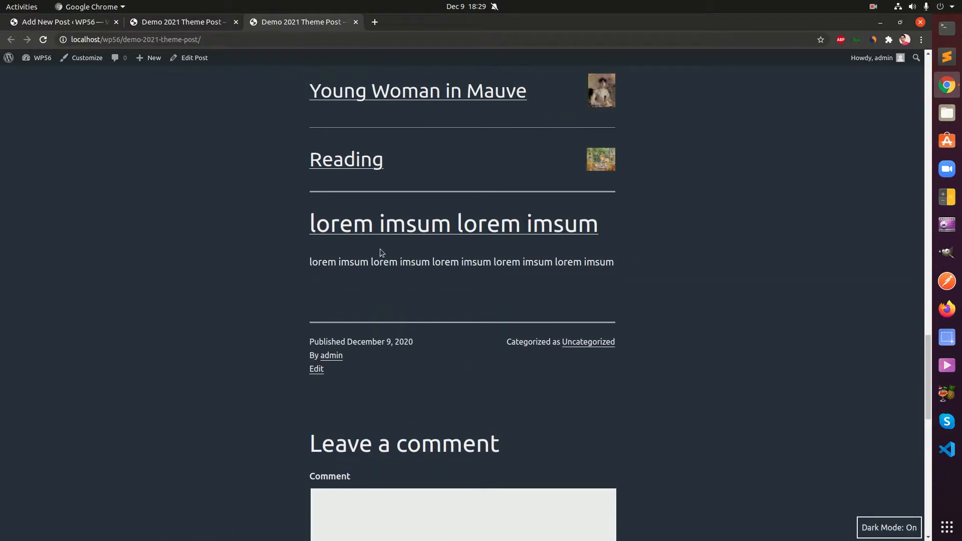
left_click(382, 226)
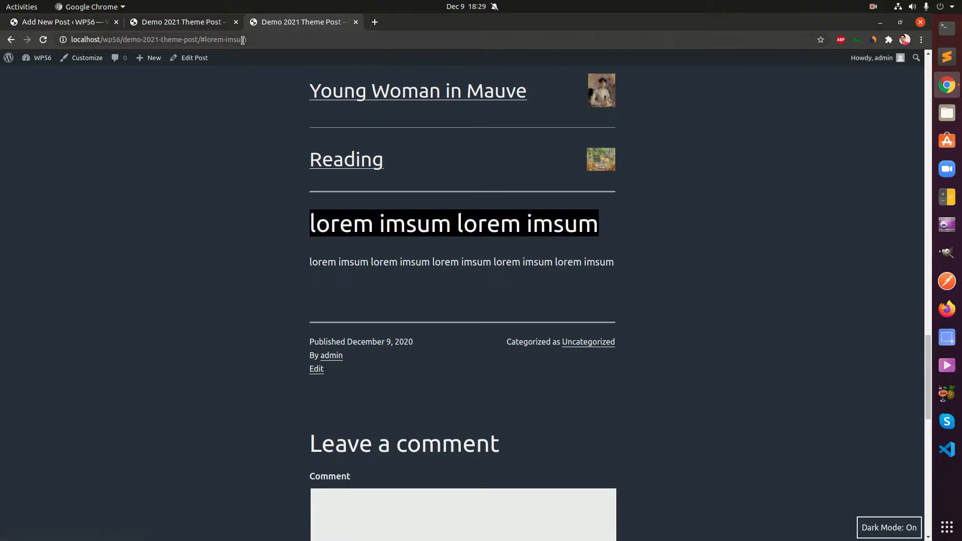
Test the "lorem imsum lorem imsum" heading's anchor link and the "Reading" link on the live post.
left_click(188, 290)
left_click(363, 240)
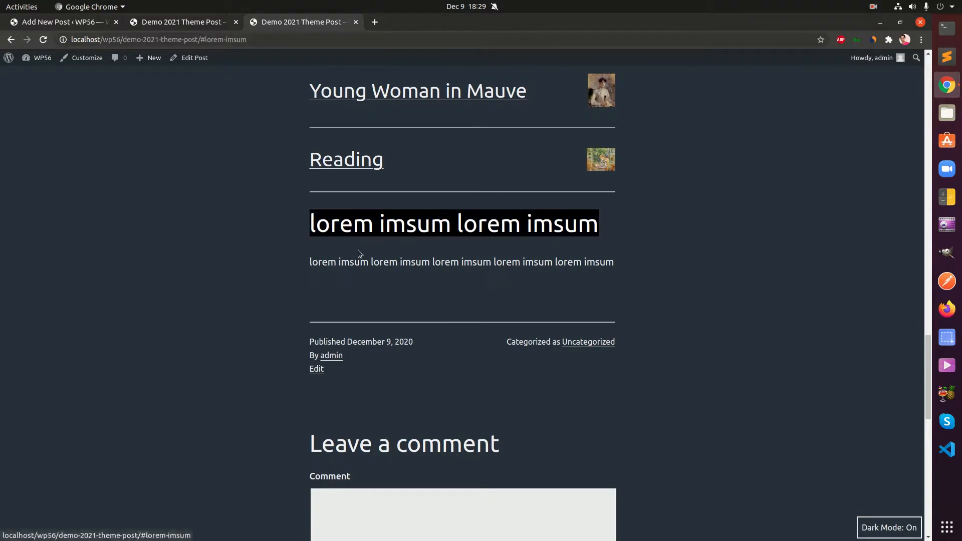
left_click(153, 287)
left_click(370, 223)
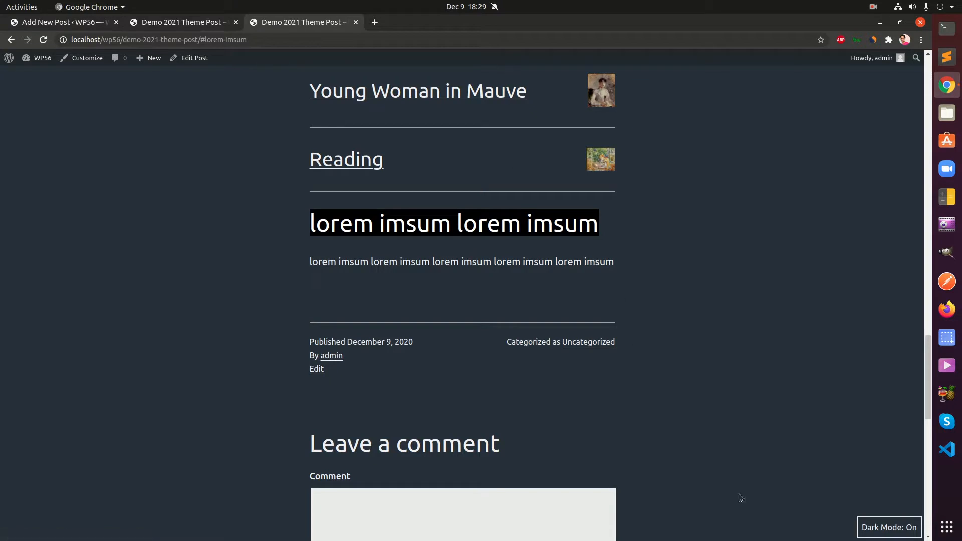
left_click(331, 168)
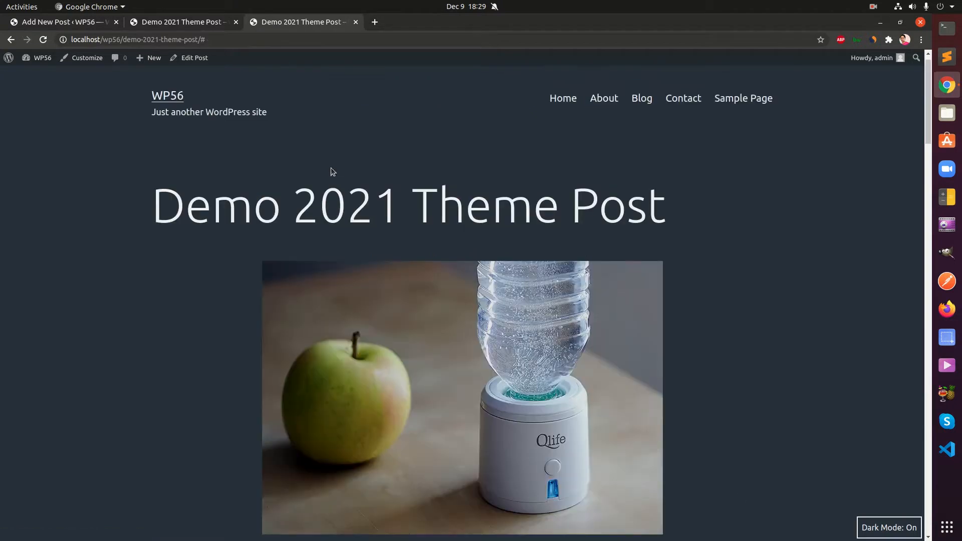
Return to the post editor and add two empty paragraphs after the closing "lorem imsum" paragraph.
left_click(152, 26)
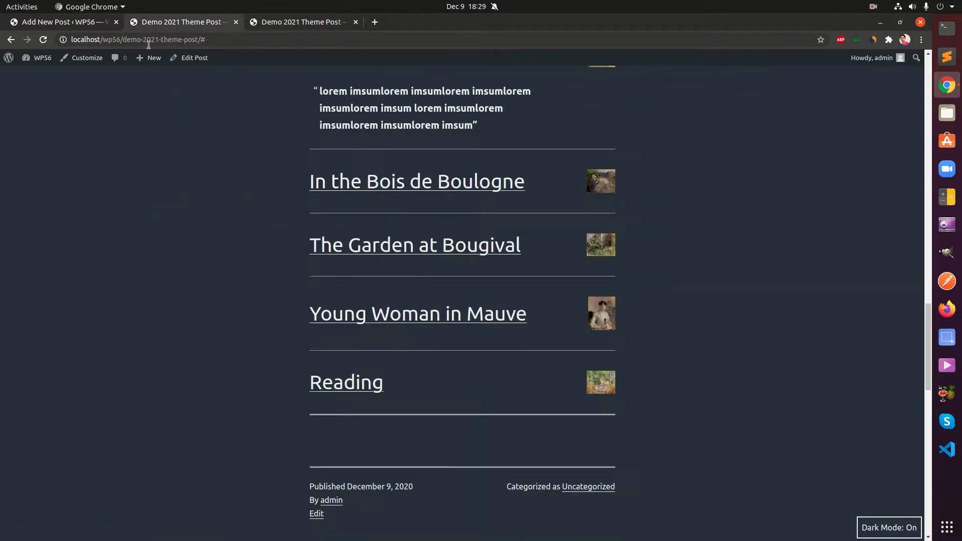
left_click(69, 24)
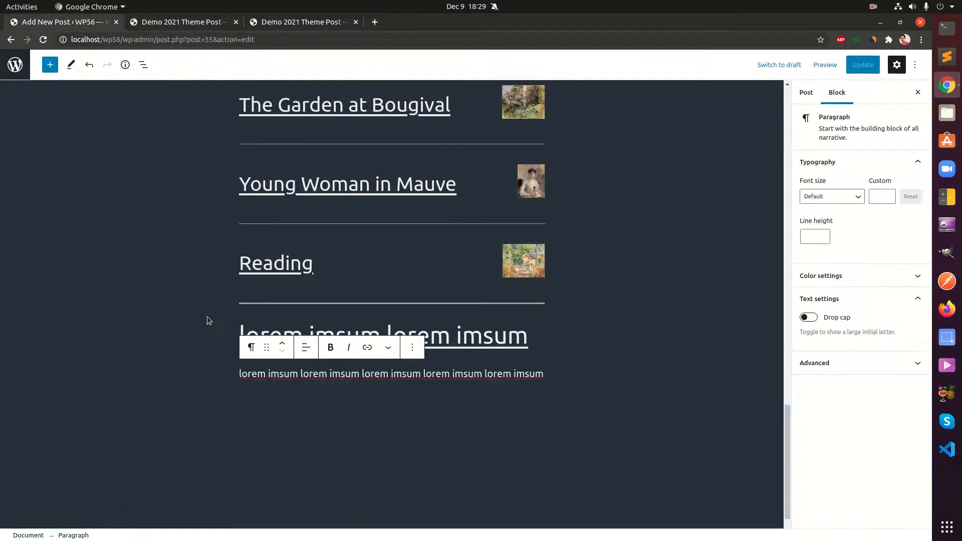
left_click(187, 221)
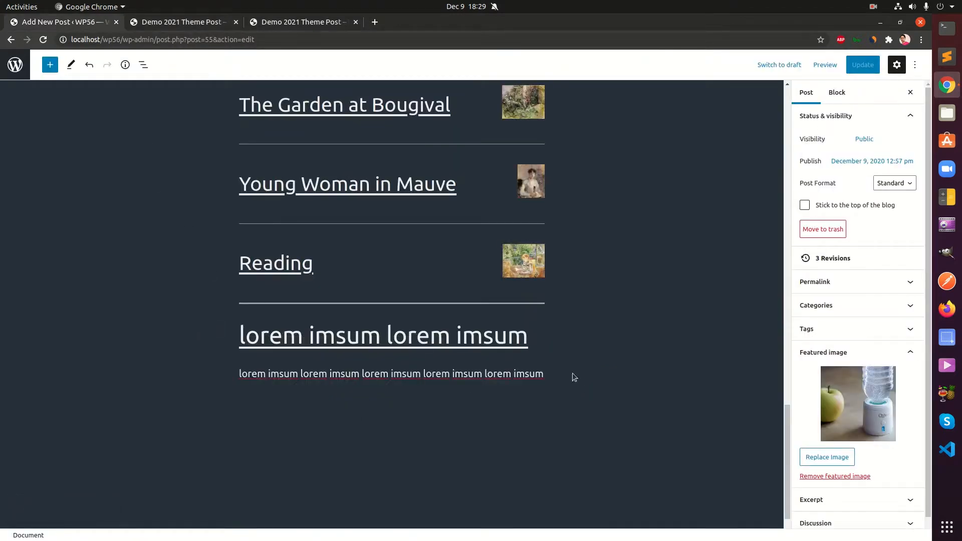
left_click(545, 381)
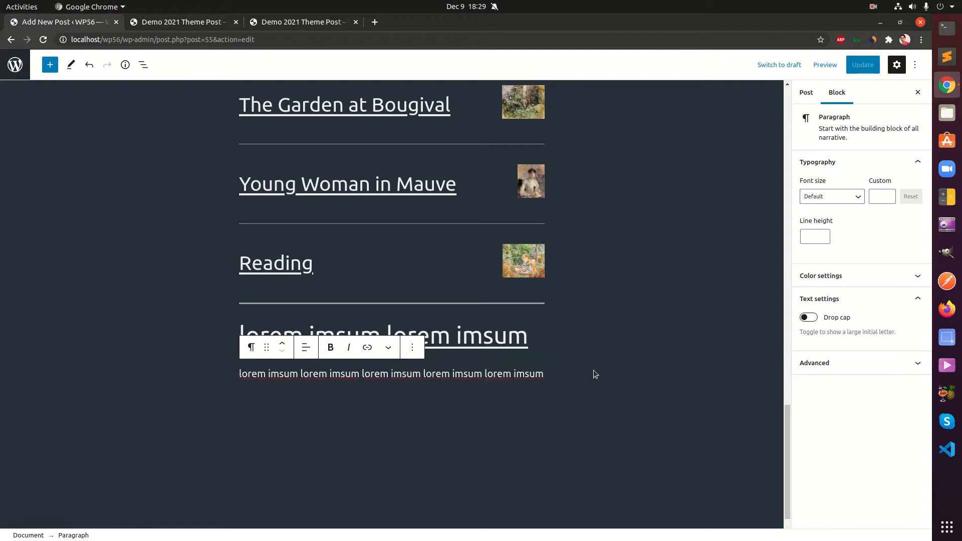
key("Return")
key("Return")
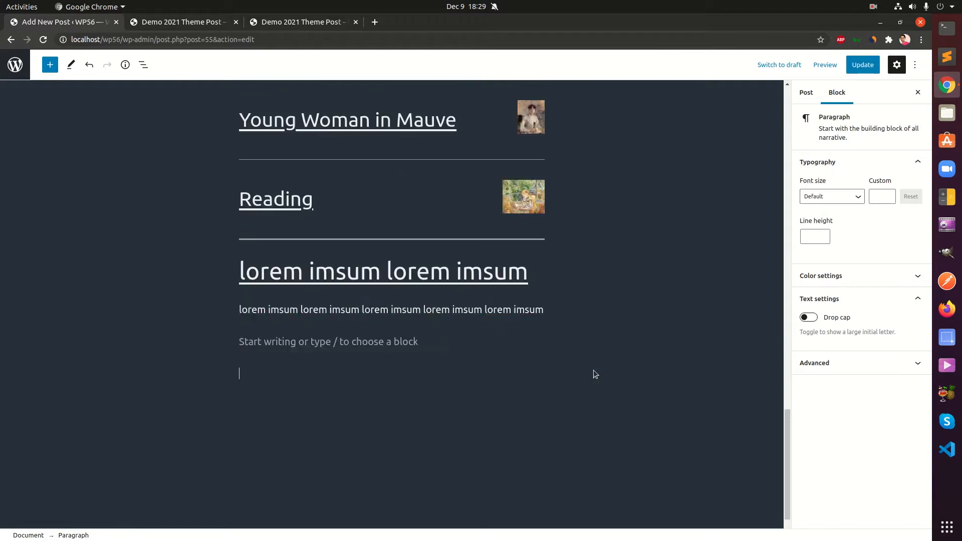
Browse the Buttons patterns, and insert the Columns pattern "Two columns of text with images" at the end of the post.
left_click(50, 70)
left_click(102, 129)
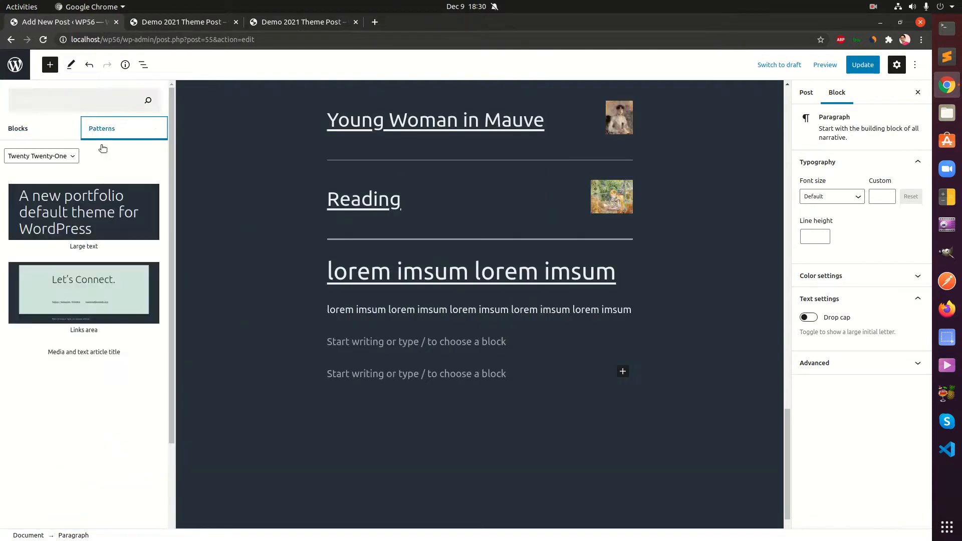
left_click(50, 156)
left_click(52, 175)
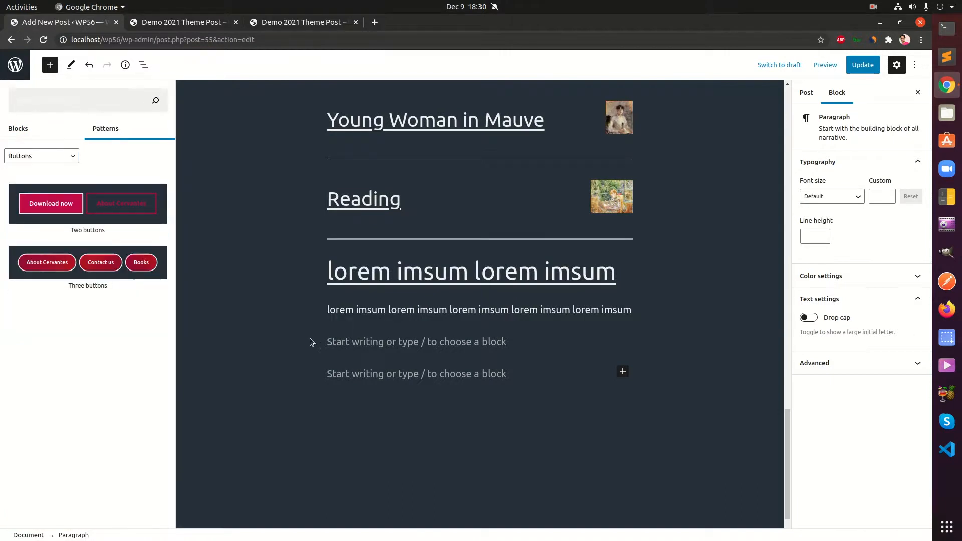
left_click(63, 159)
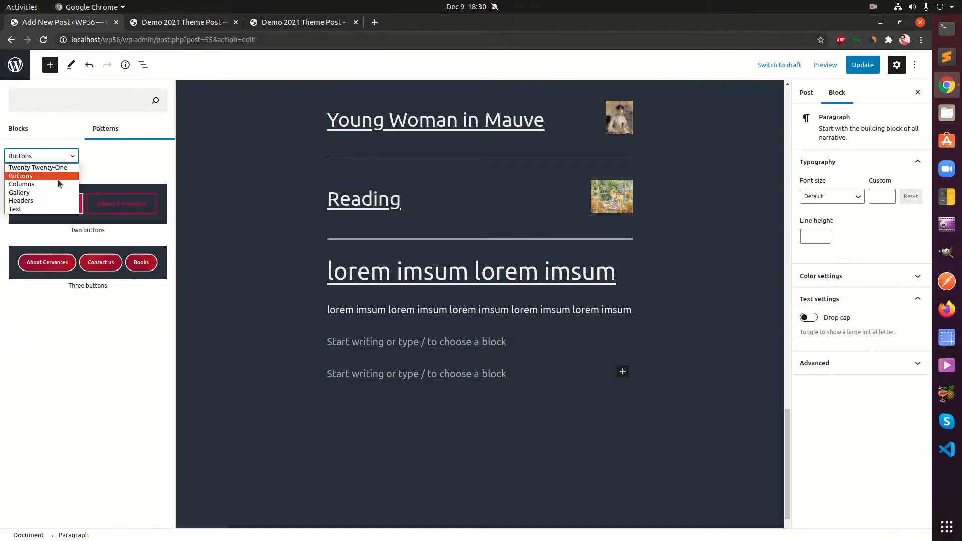
left_click(56, 180)
scroll(100, 414, "down", 3)
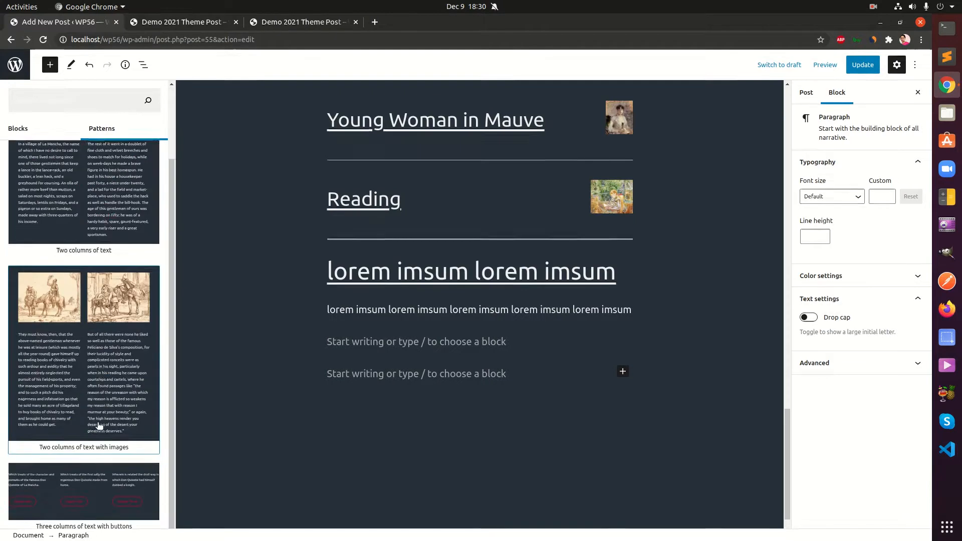
left_click(79, 303)
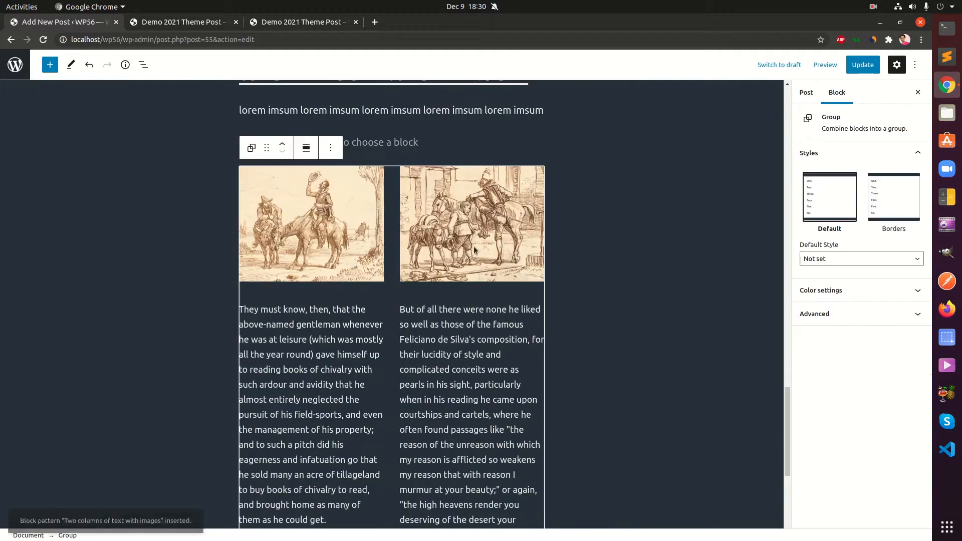
Delete the empty paragraph between the "lorem imsum" paragraph and the two-column images.
left_click(405, 137)
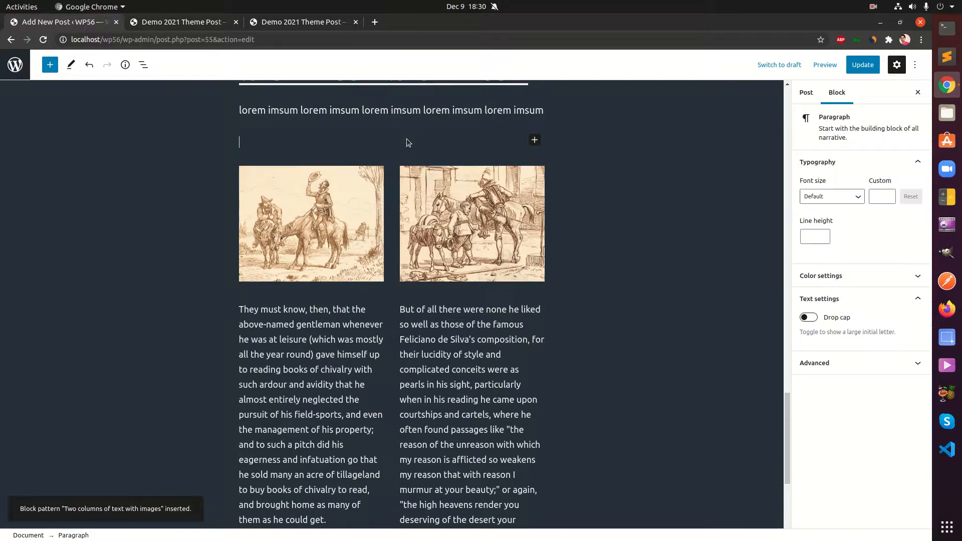
scroll(406, 138, "up", 5)
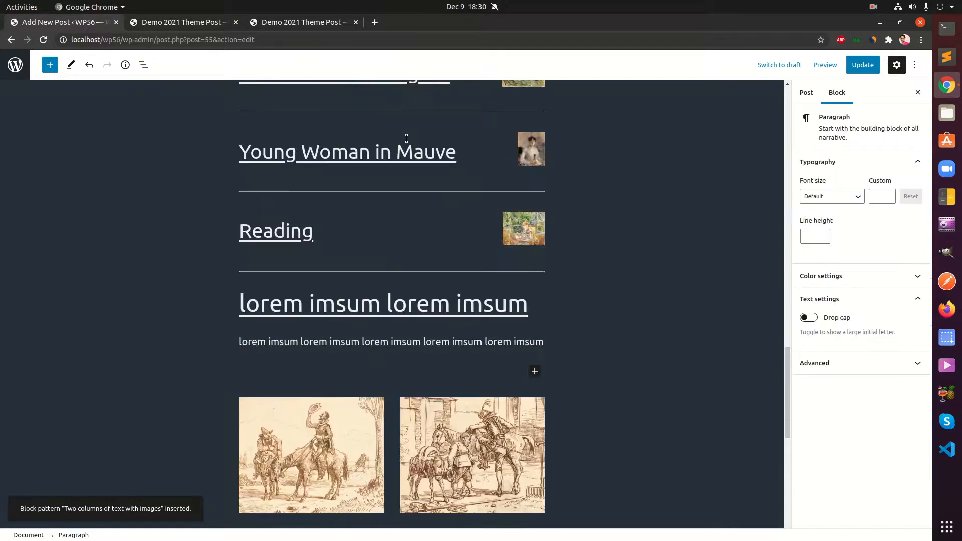
scroll(437, 220, "up", 3)
scroll(435, 232, "down", 2)
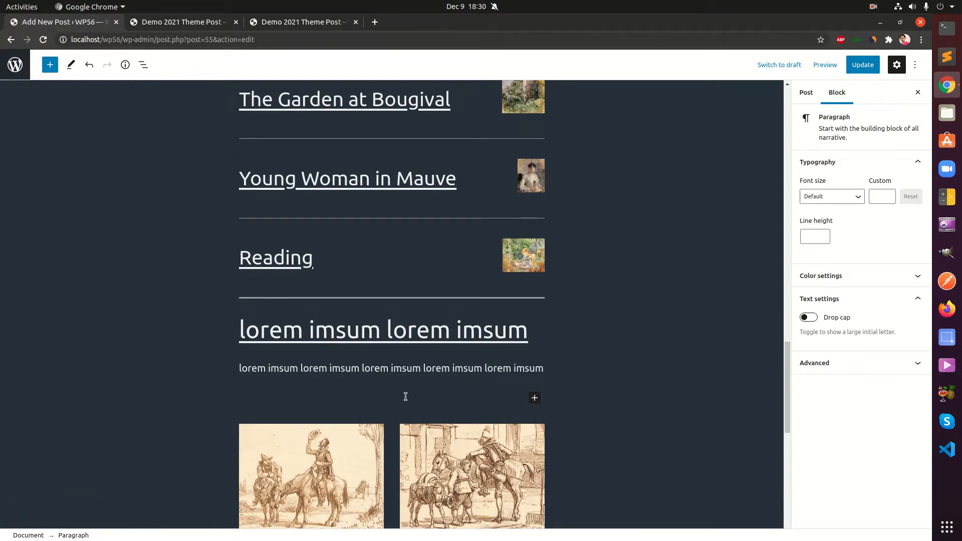
key("BackSpace")
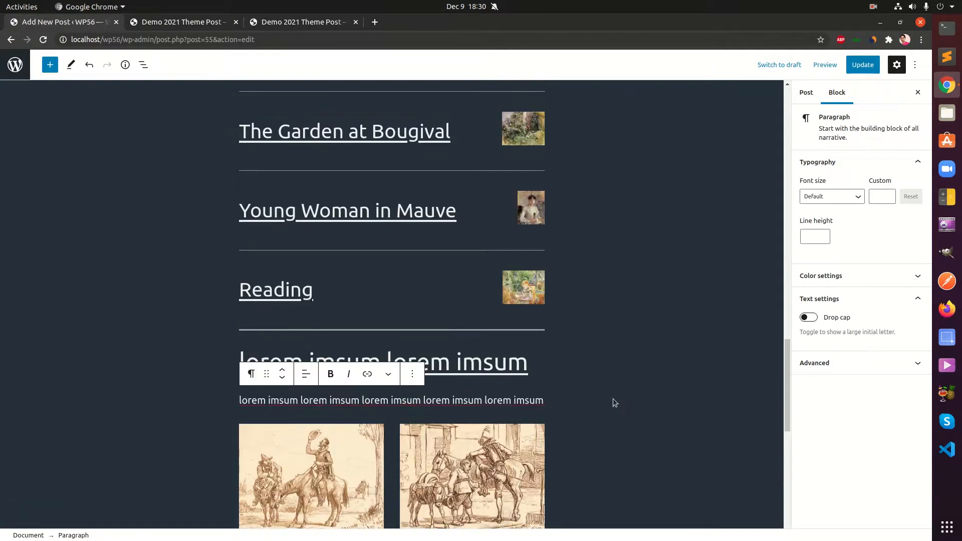
Insert the Gallery pattern "Two images side by side" below the two columns of text.
scroll(588, 402, "down", 9)
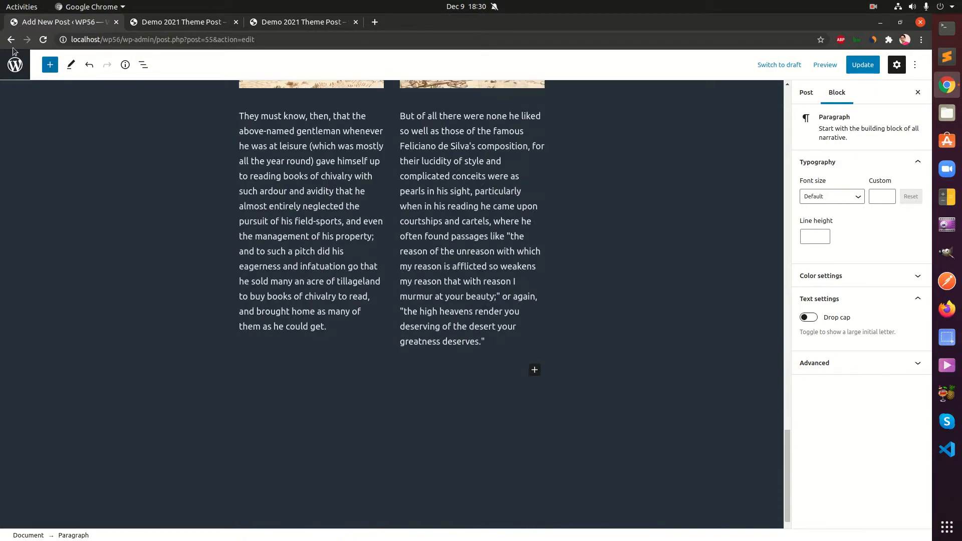
left_click(46, 73)
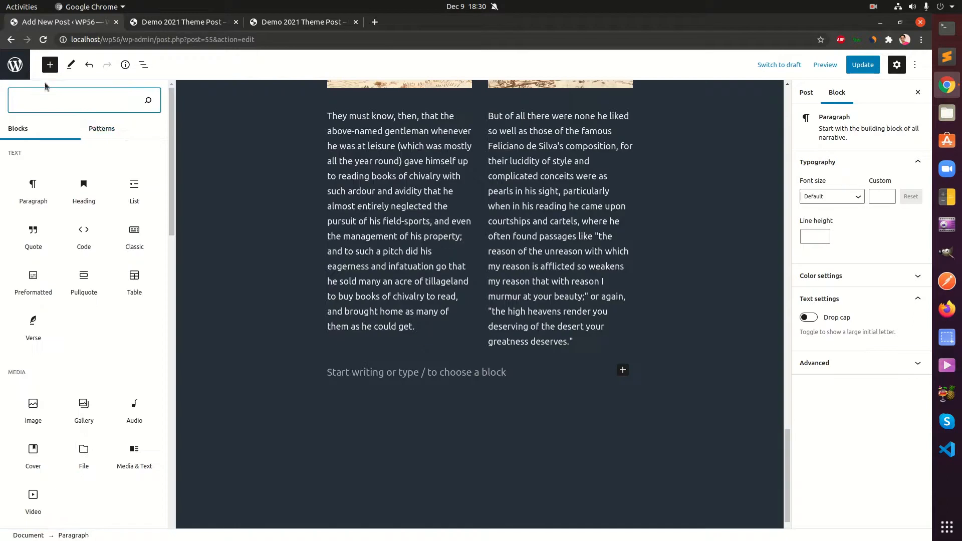
left_click(98, 129)
left_click(63, 156)
left_click(38, 192)
left_click(44, 194)
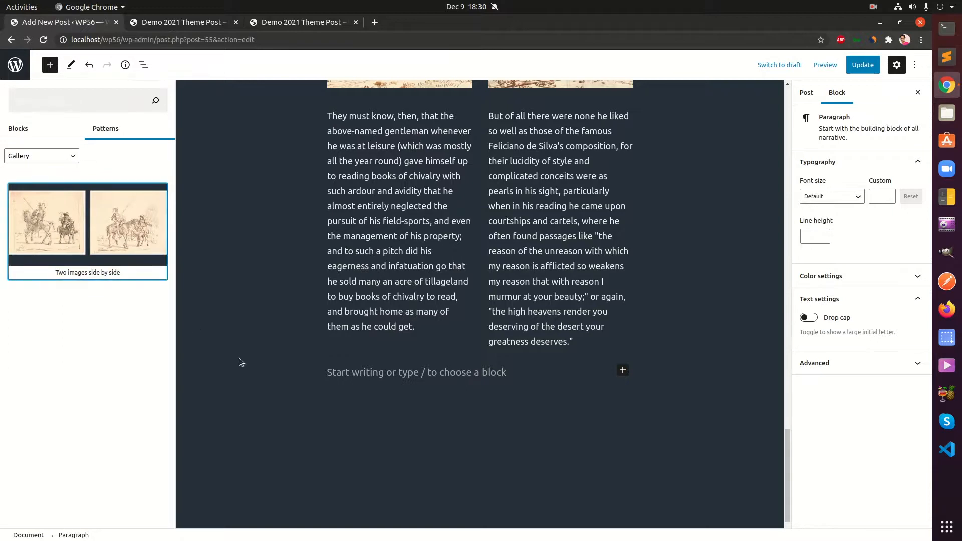
scroll(444, 385, "up", 3)
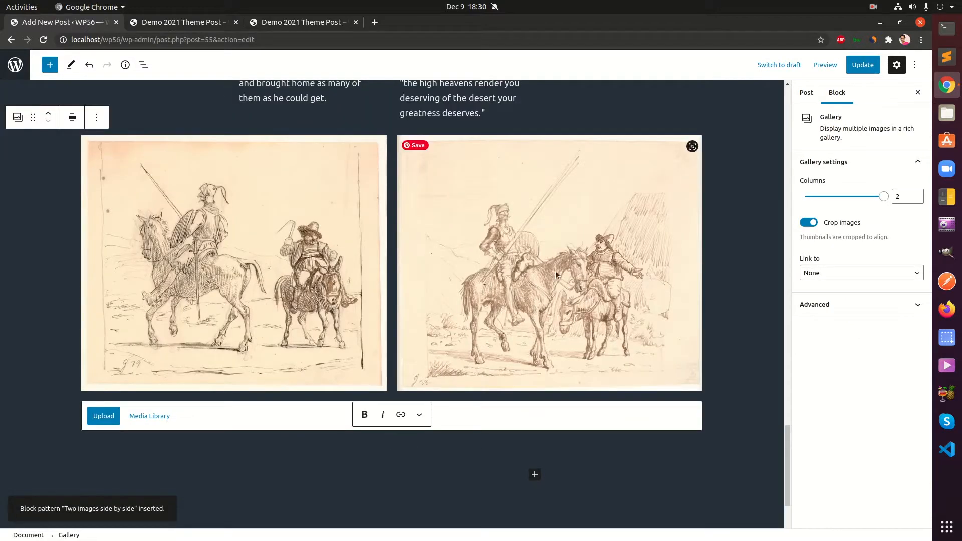
Try Media File as the new gallery's link target, and set it to Attachment Page.
left_click(848, 273)
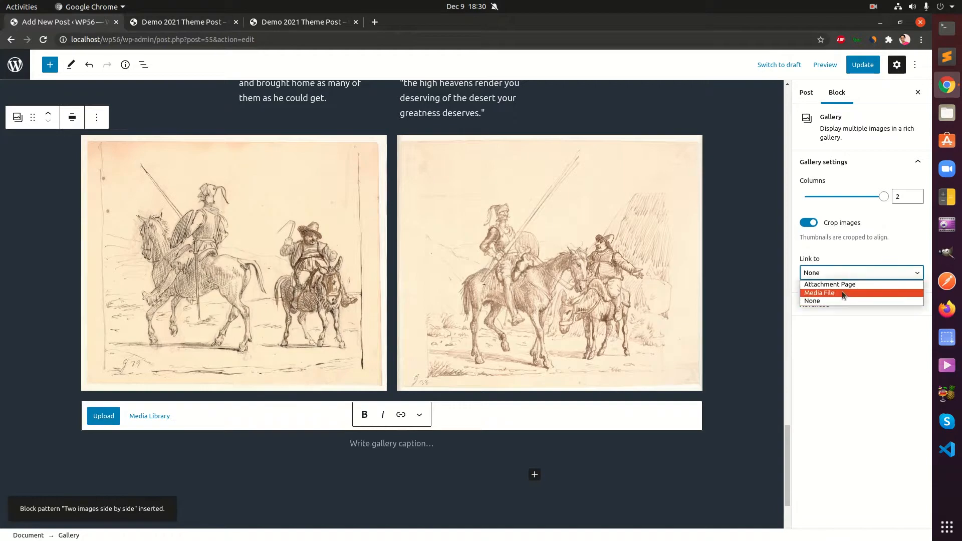
left_click(842, 290)
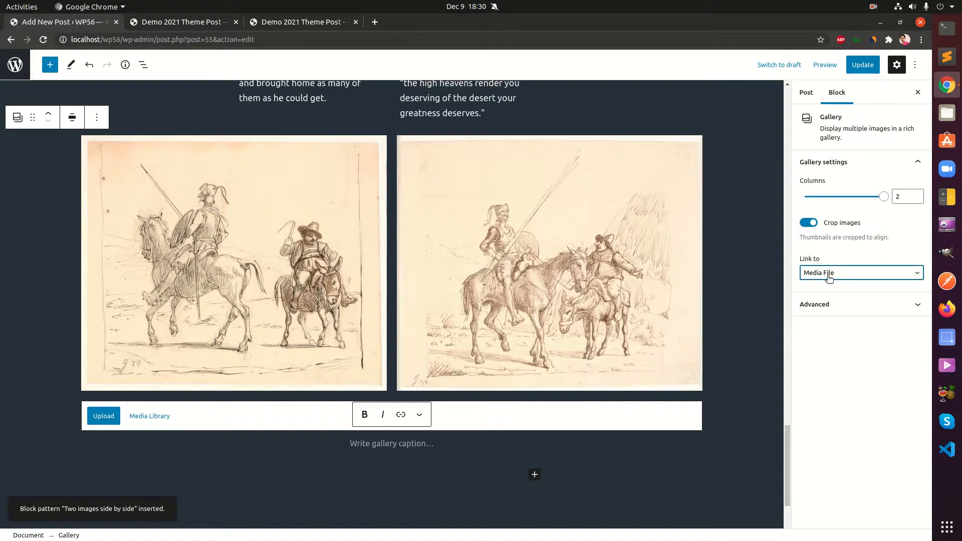
left_click(829, 275)
left_click(825, 286)
Update the post, open its live version and review the new columns and gallery near the end.
left_click(862, 65)
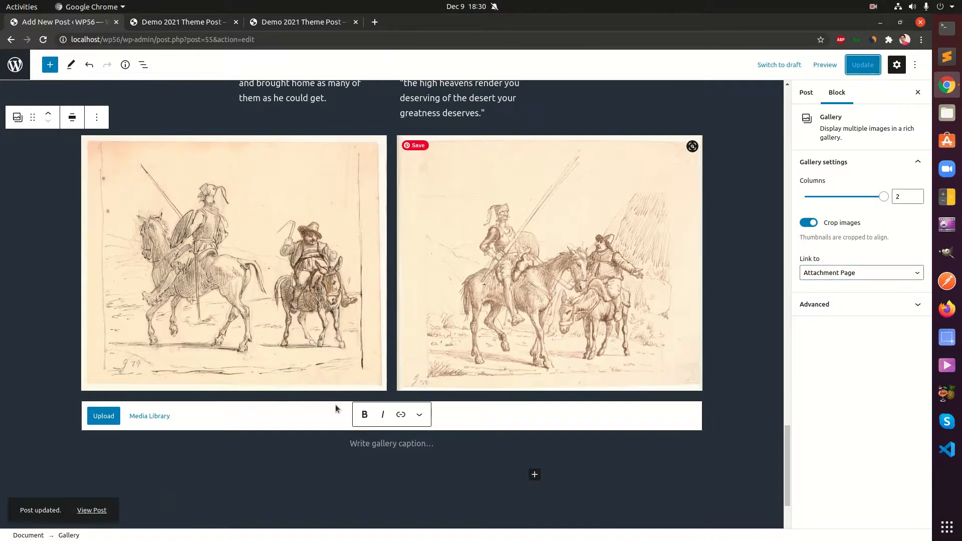
left_click(92, 510)
scroll(525, 335, "down", 15)
scroll(525, 335, "down", 20)
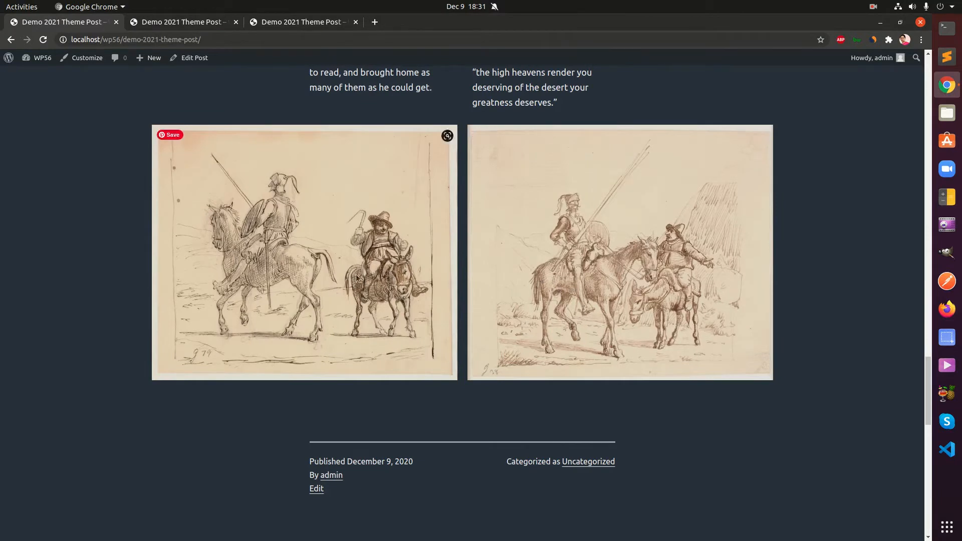
scroll(438, 282, "up", 3)
scroll(437, 282, "up", 10)
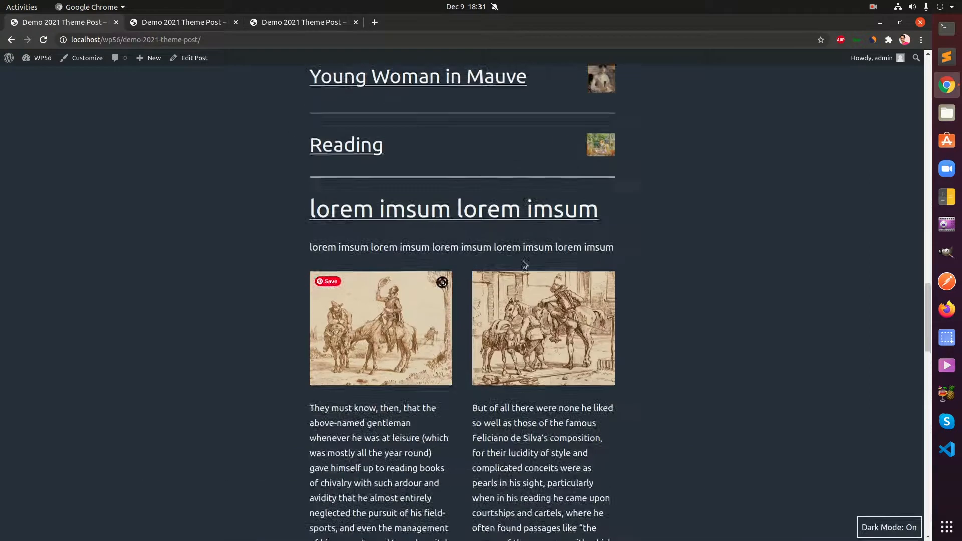
Test the "Reading" link on the updated live post and go back to the link list.
left_click(322, 221)
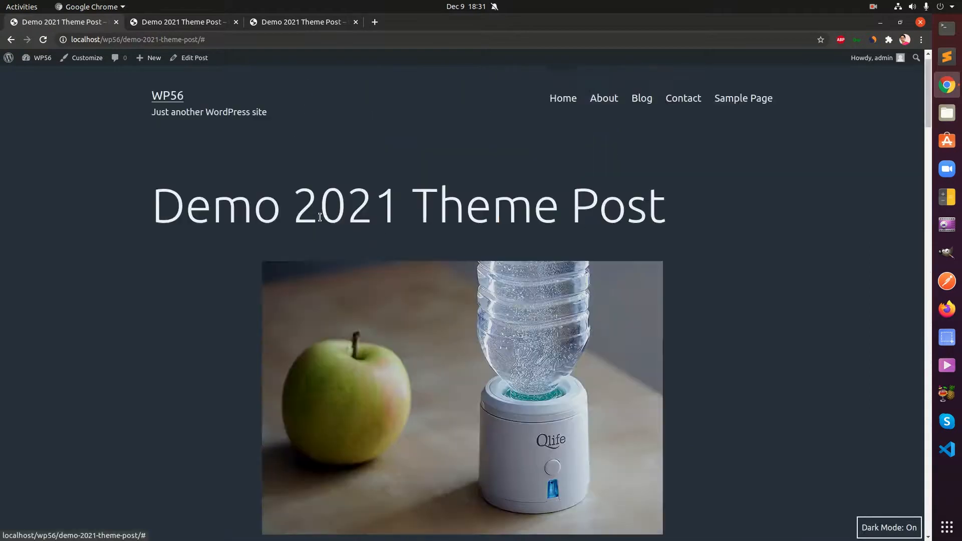
scroll(351, 251, "down", 3)
key("alt+Left")
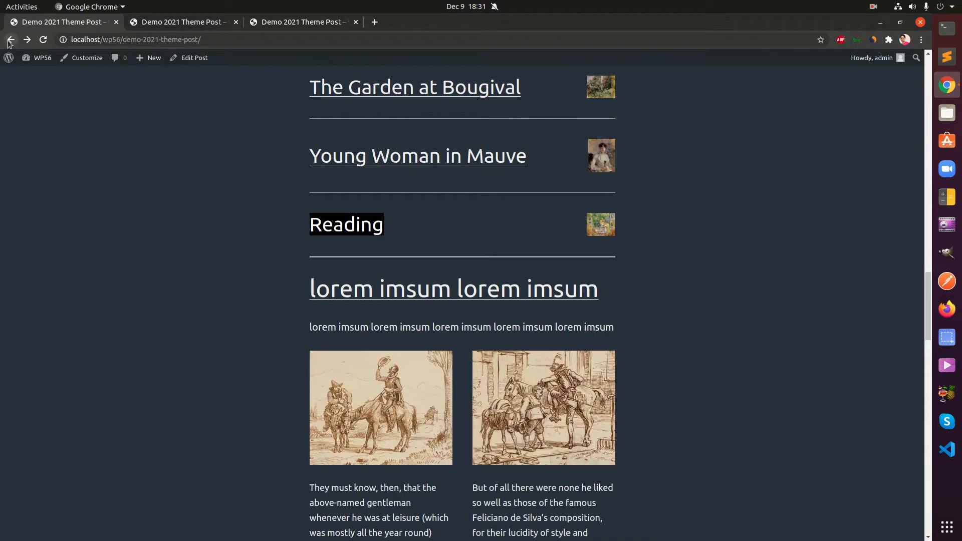
Go back to the post editor and browse the available blocks and Twenty Twenty-One patterns near the linked heading.
left_click(10, 40)
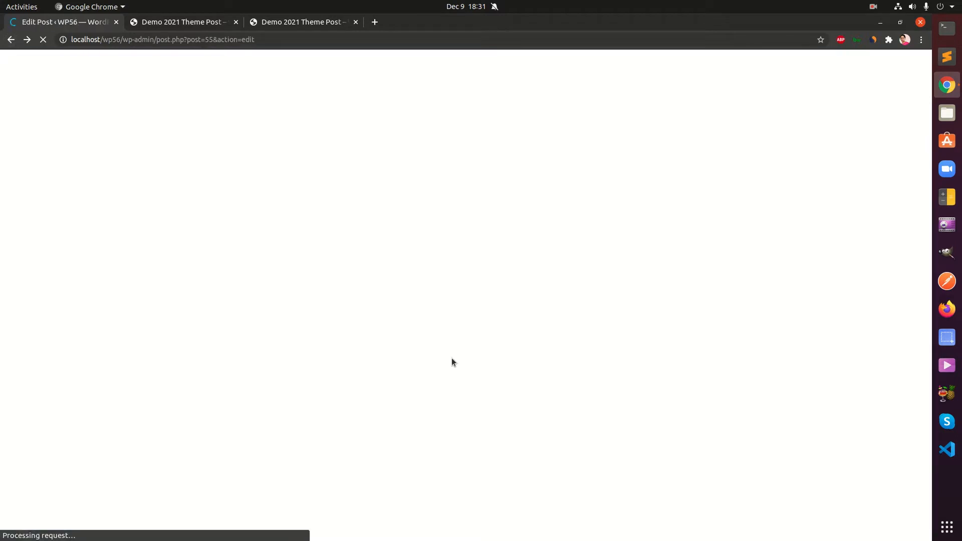
scroll(452, 362, "down", 10)
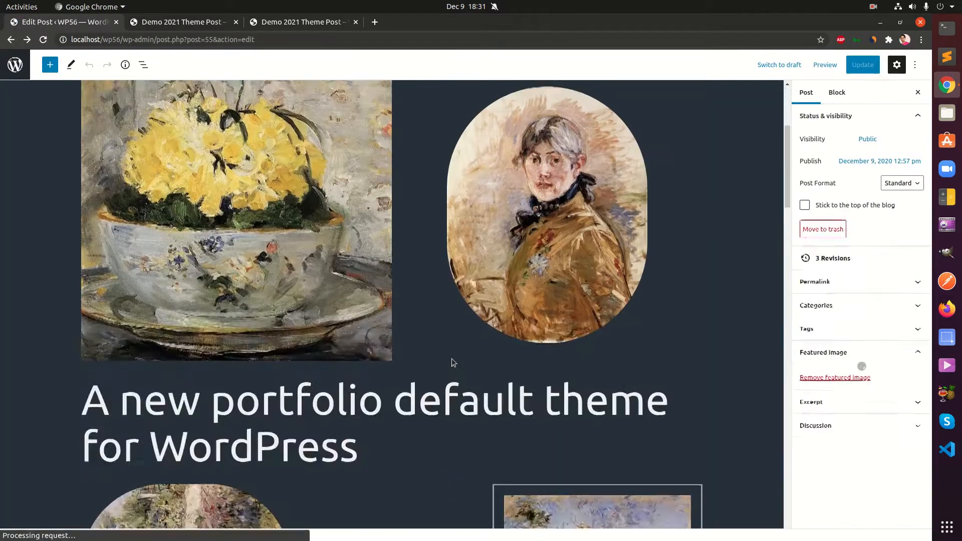
scroll(452, 359, "down", 14)
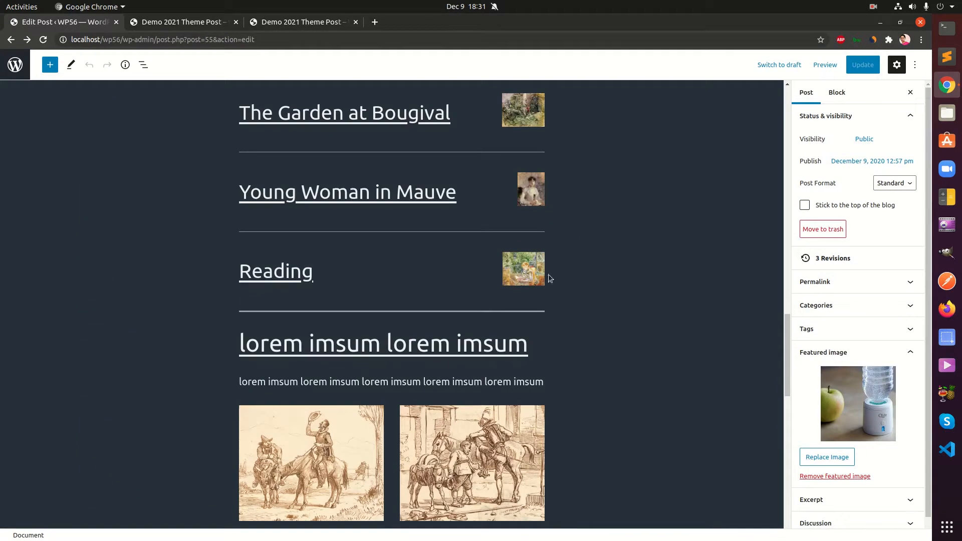
left_click(48, 64)
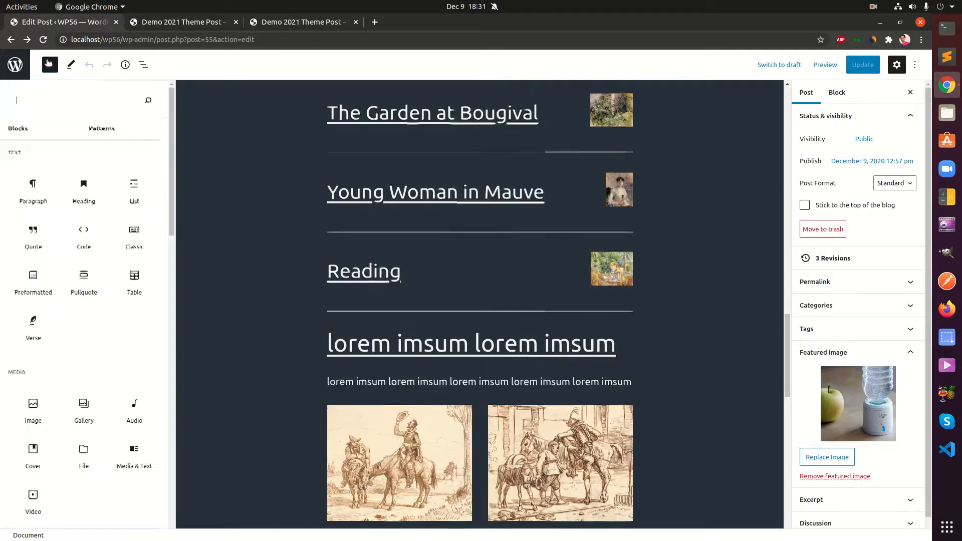
left_click(105, 129)
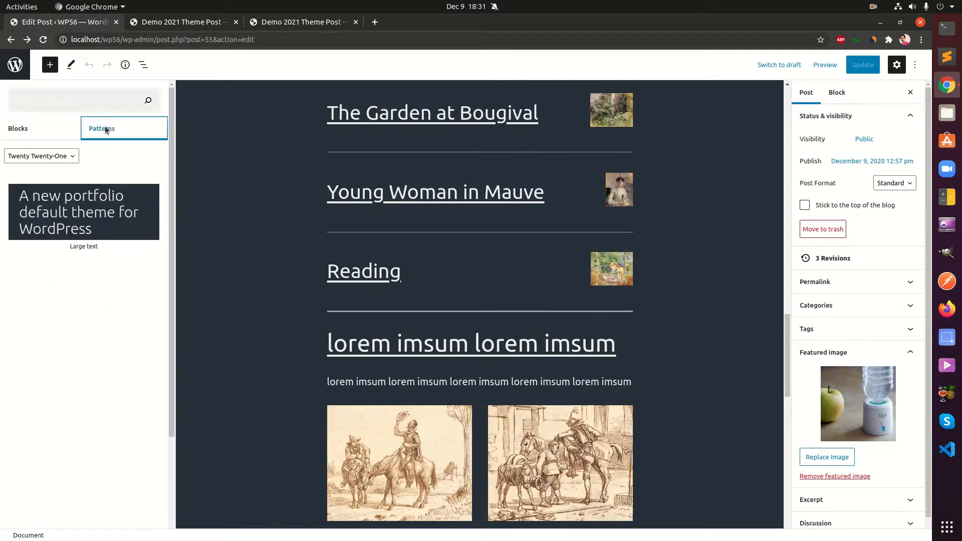
left_click(34, 129)
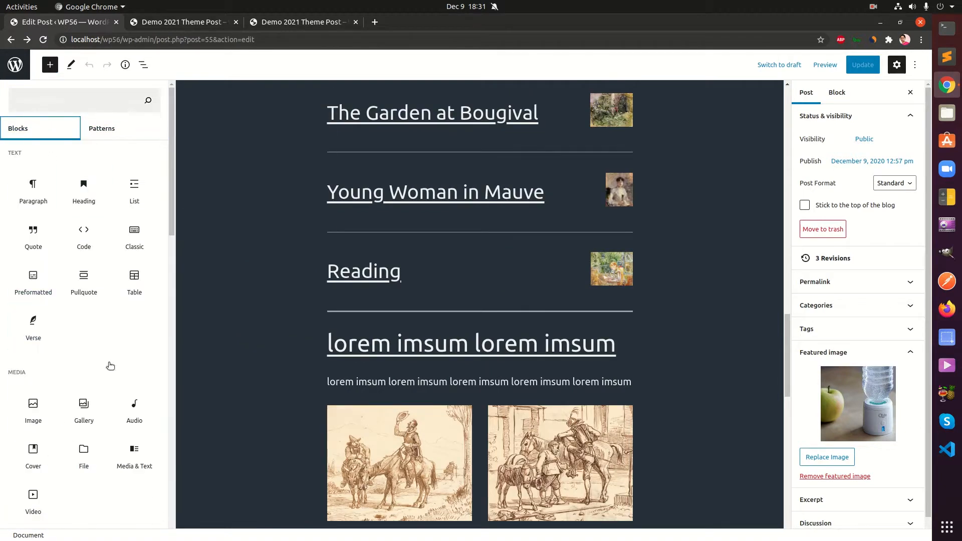
left_click(100, 132)
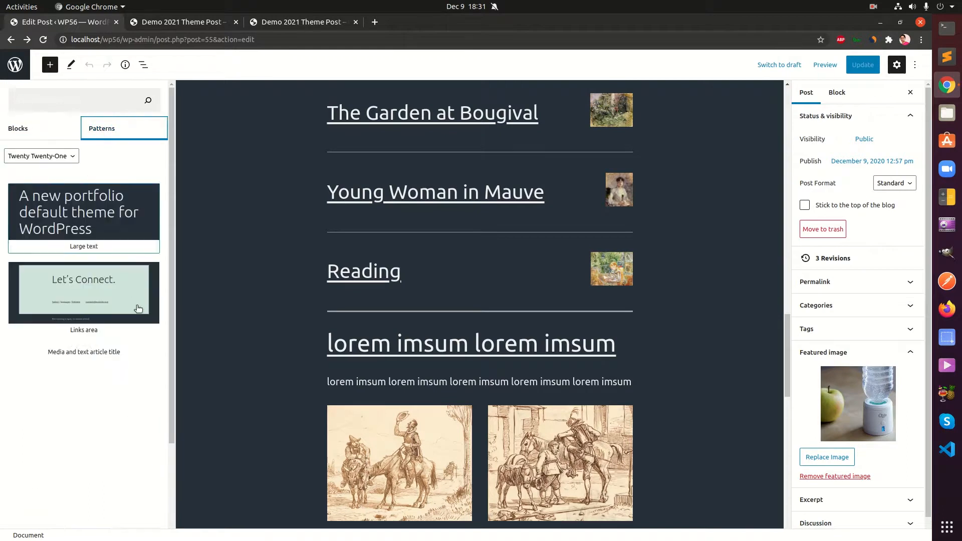
Browse the Twenty Twenty-One patterns down to Portfolio list and Contact information.
scroll(143, 398, "down", 15)
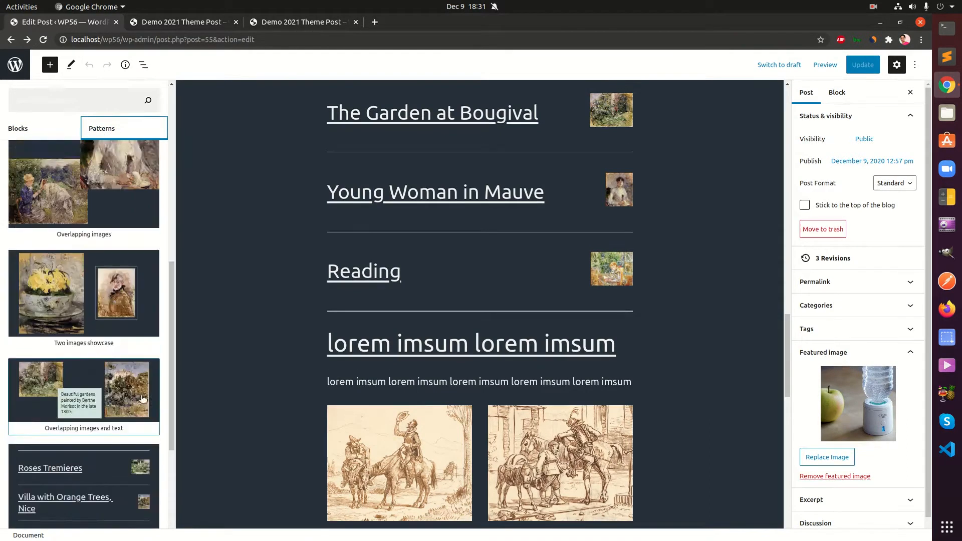
scroll(143, 399, "down", 1)
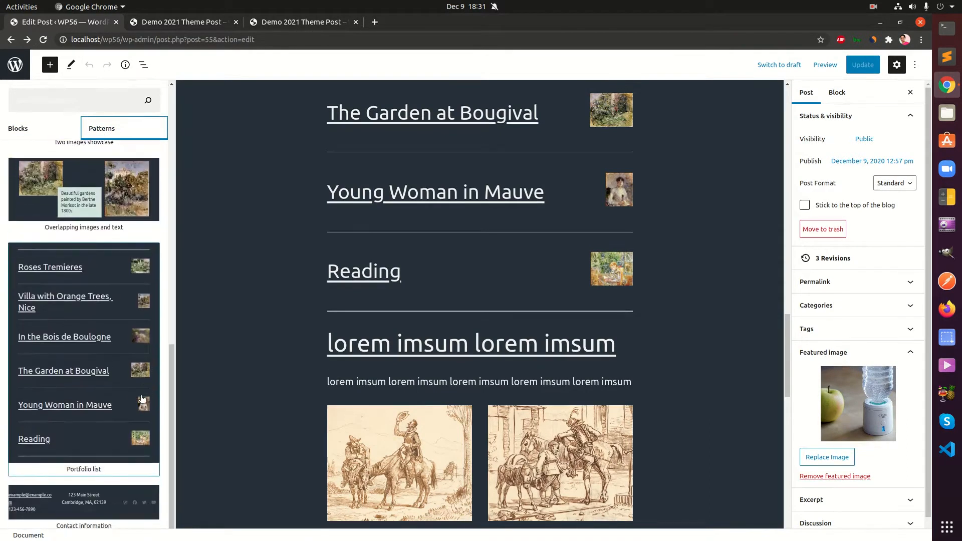
scroll(143, 398, "up", 8)
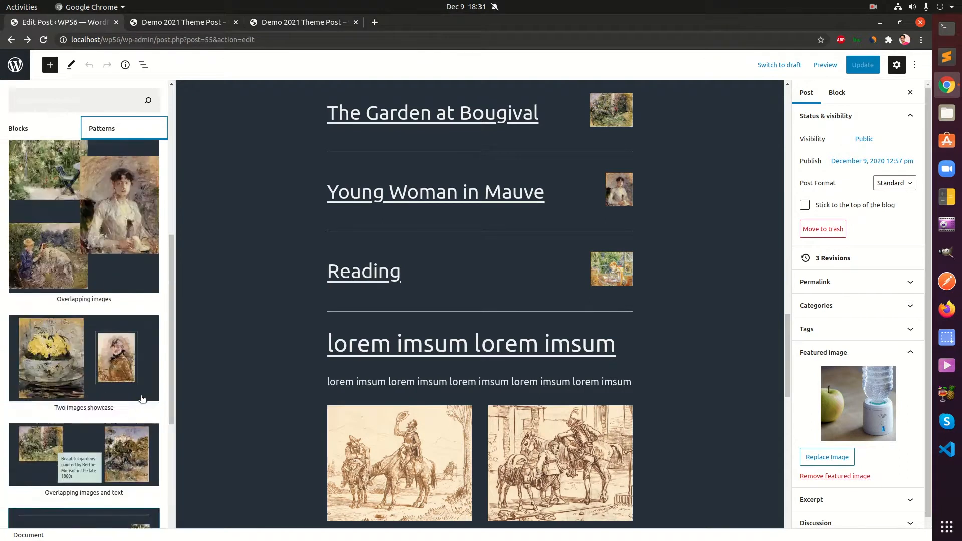
scroll(143, 398, "down", 8)
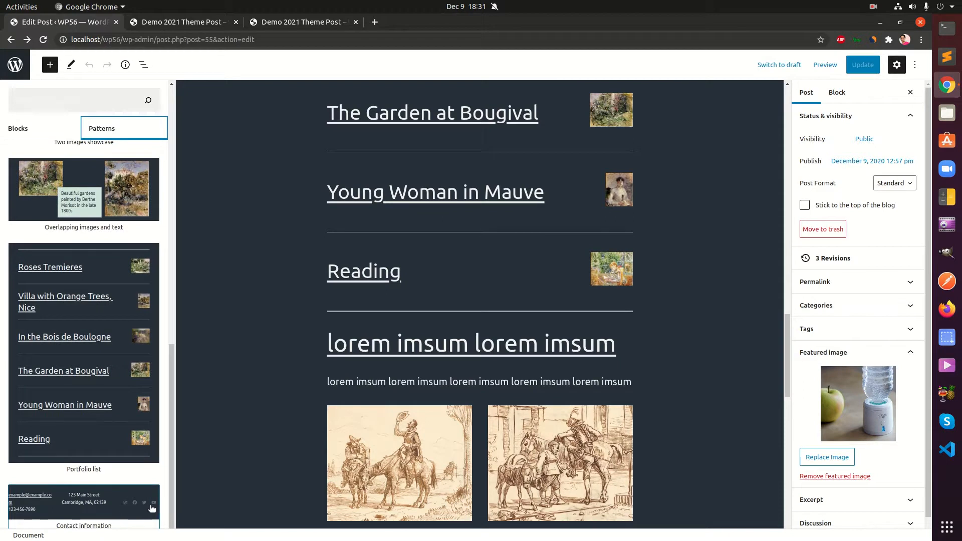
Insert the Quote pattern from the Text category below the two-image gallery at the end of the post.
scroll(555, 431, "down", 15)
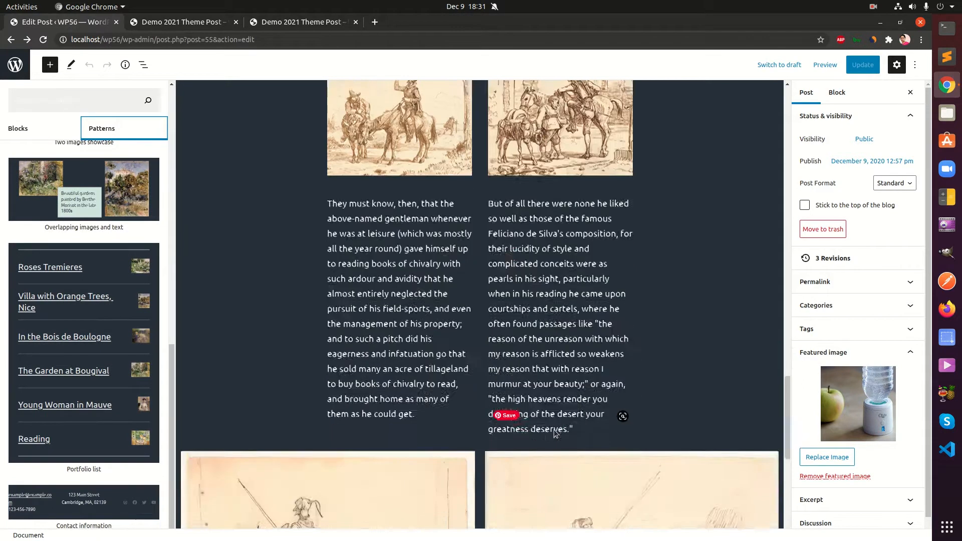
scroll(554, 434, "down", 3)
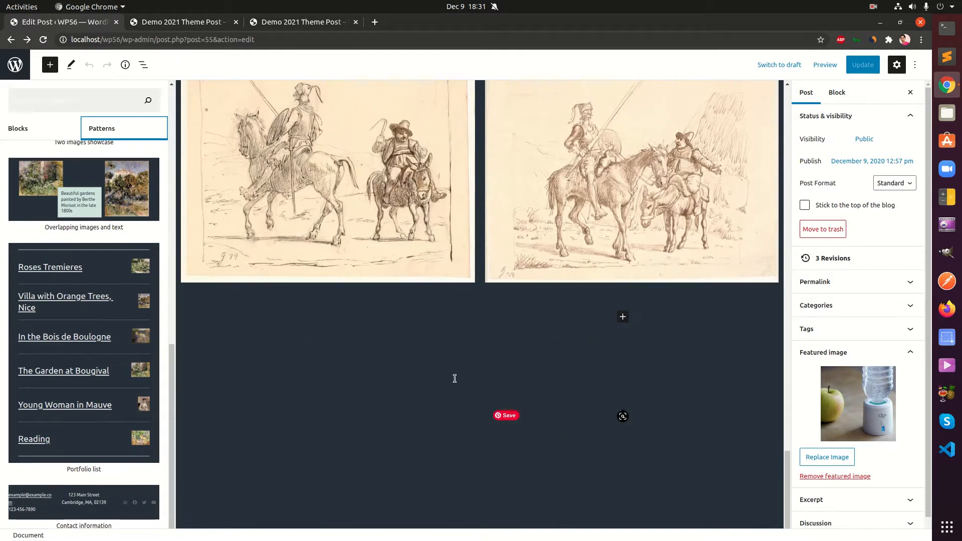
left_click(452, 329)
left_click(459, 323)
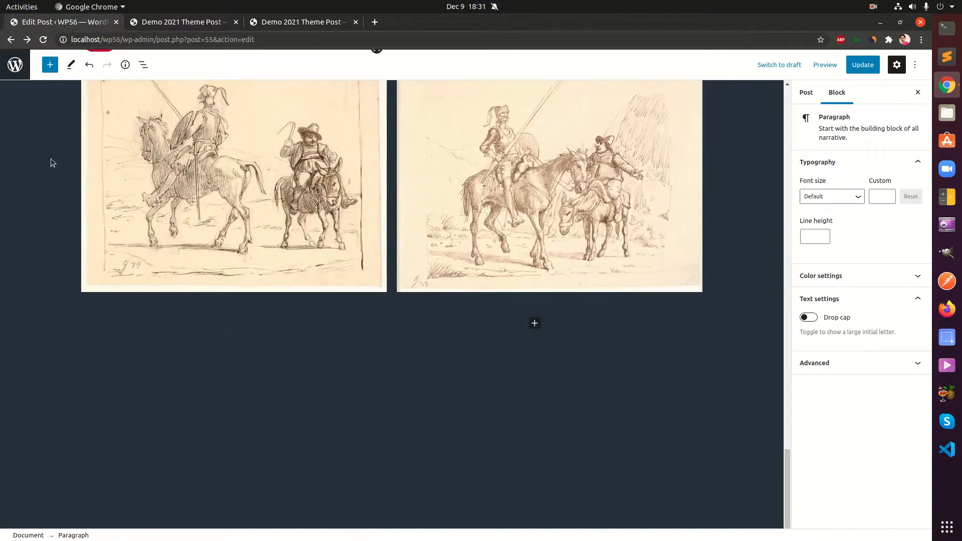
left_click(49, 66)
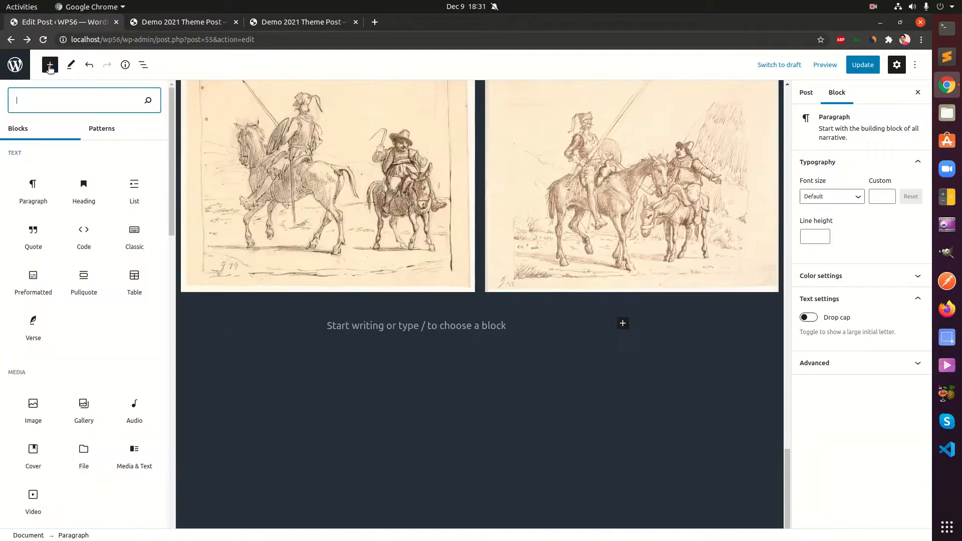
left_click(100, 129)
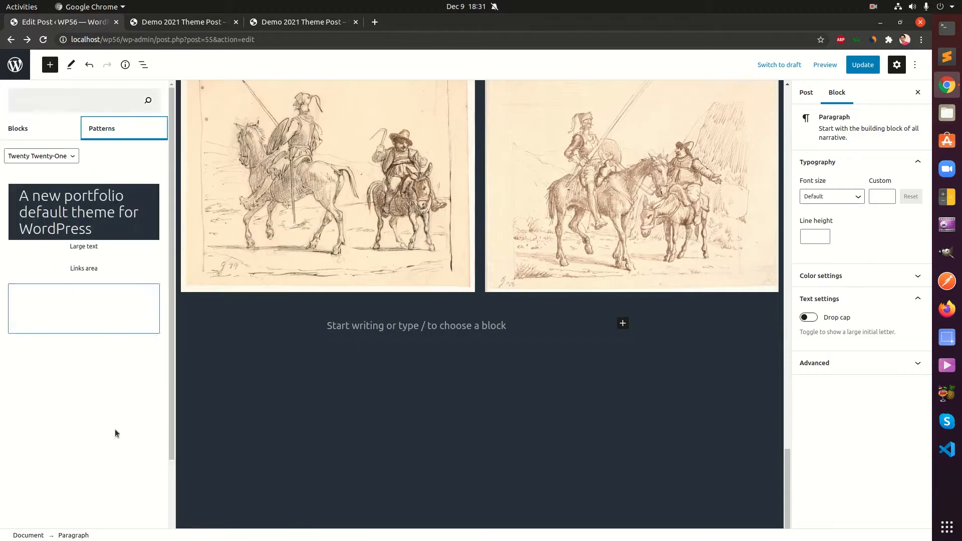
scroll(131, 438, "down", 4)
scroll(115, 373, "up", 1)
scroll(114, 372, "up", 2)
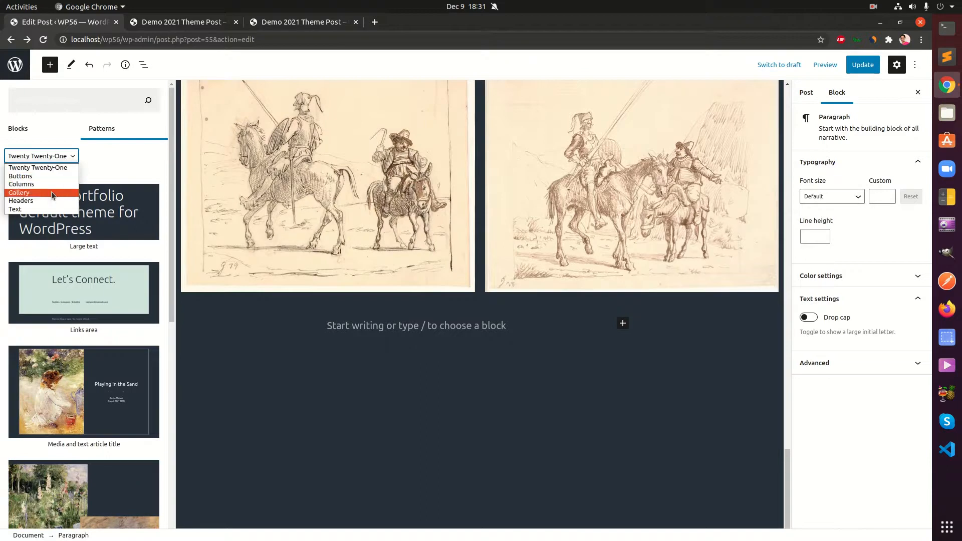
left_click(47, 207)
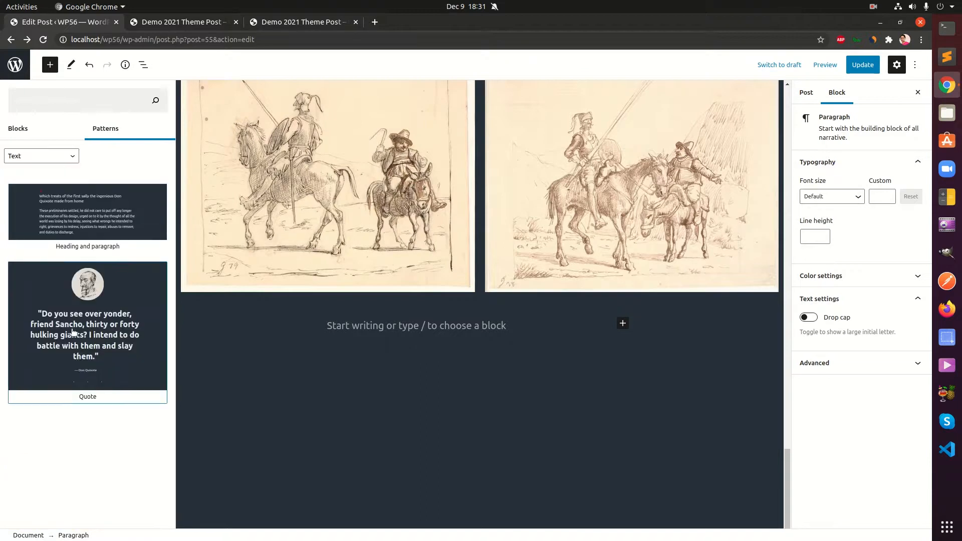
left_click(92, 339)
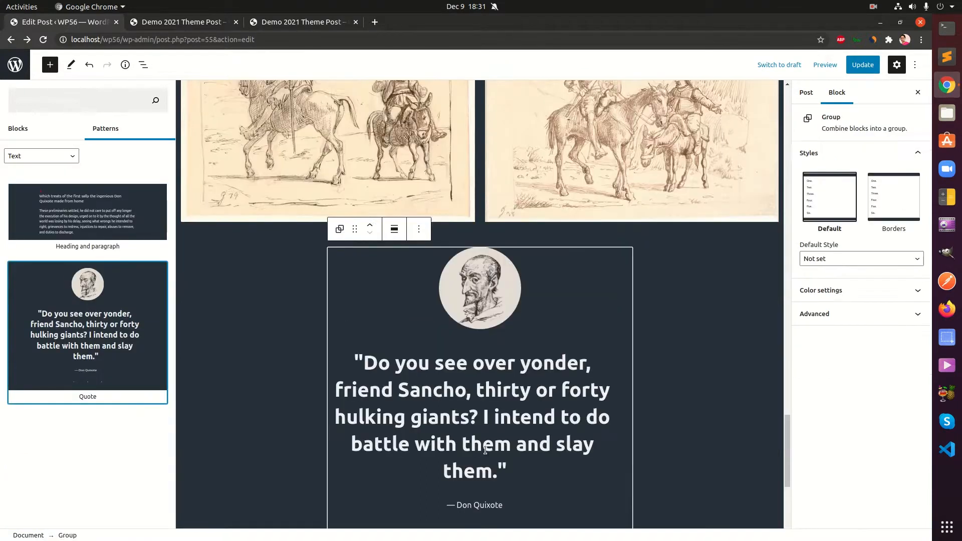
Add the Twenty Twenty-One Contact information pattern below the Don Quixote quote.
scroll(526, 404, "down", 5)
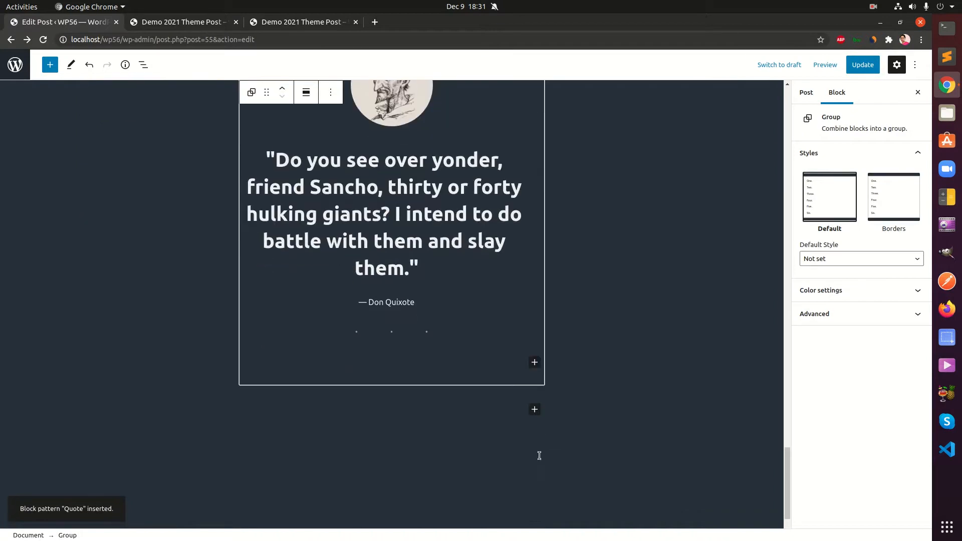
left_click(388, 412)
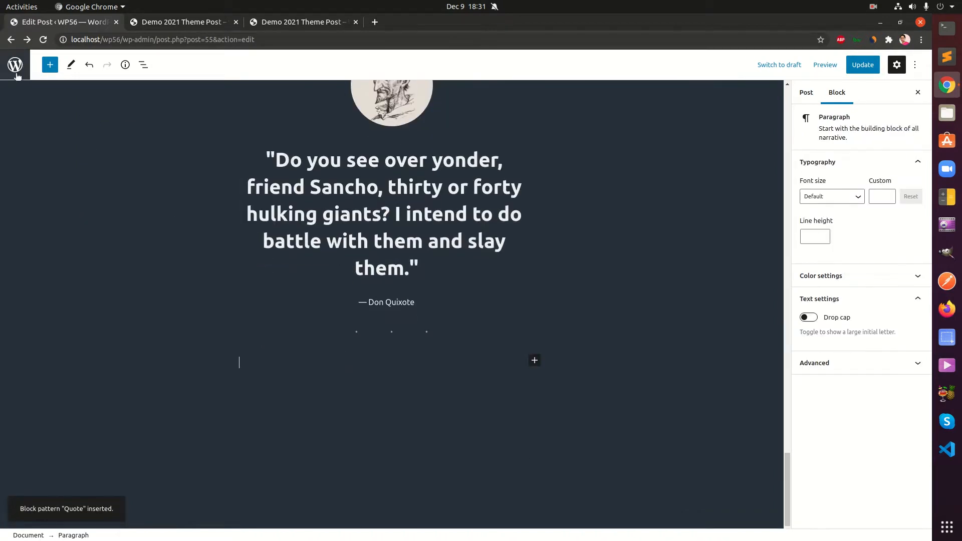
left_click(50, 65)
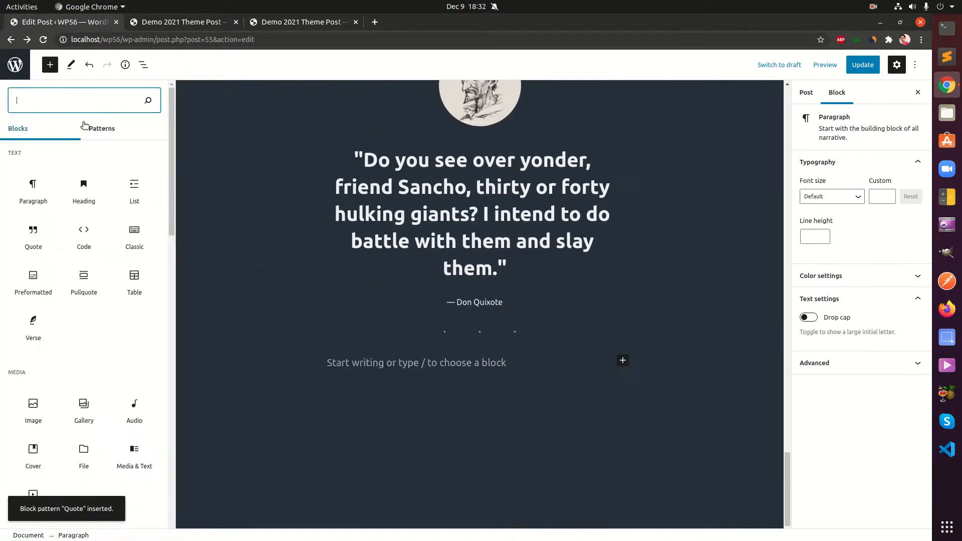
left_click(110, 129)
scroll(123, 486, "down", 3)
scroll(123, 486, "down", 5)
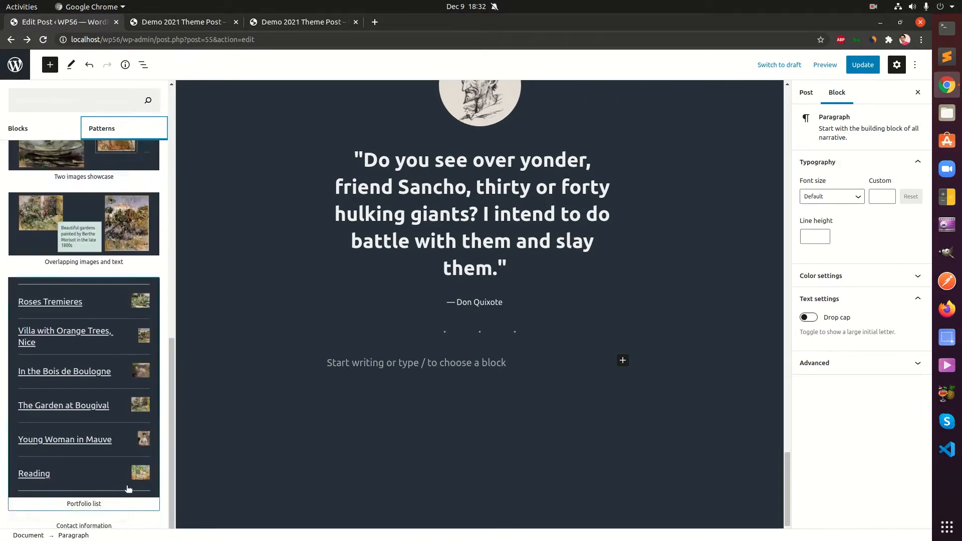
scroll(124, 486, "down", 1)
left_click(125, 502)
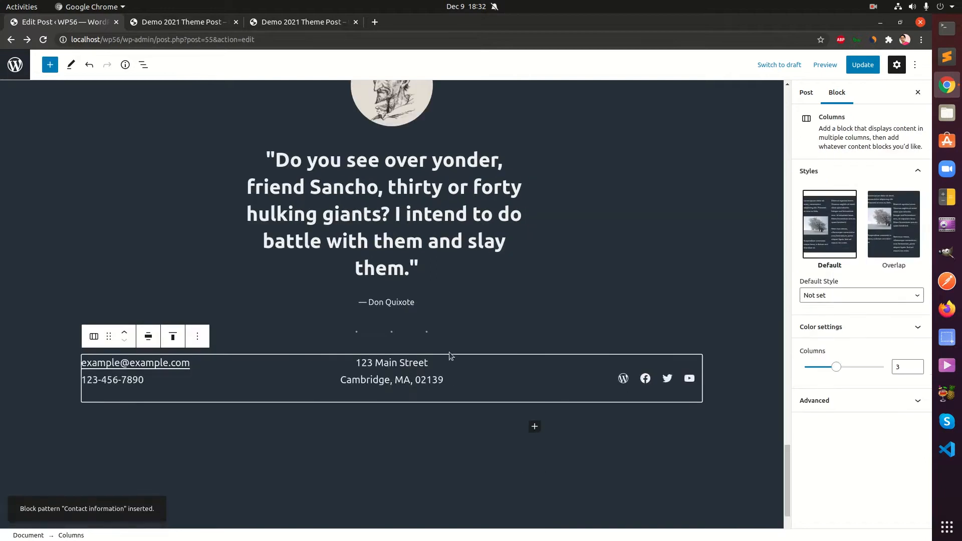
Update the post, open its live version separately and close the two older live-post tabs.
left_click(864, 70)
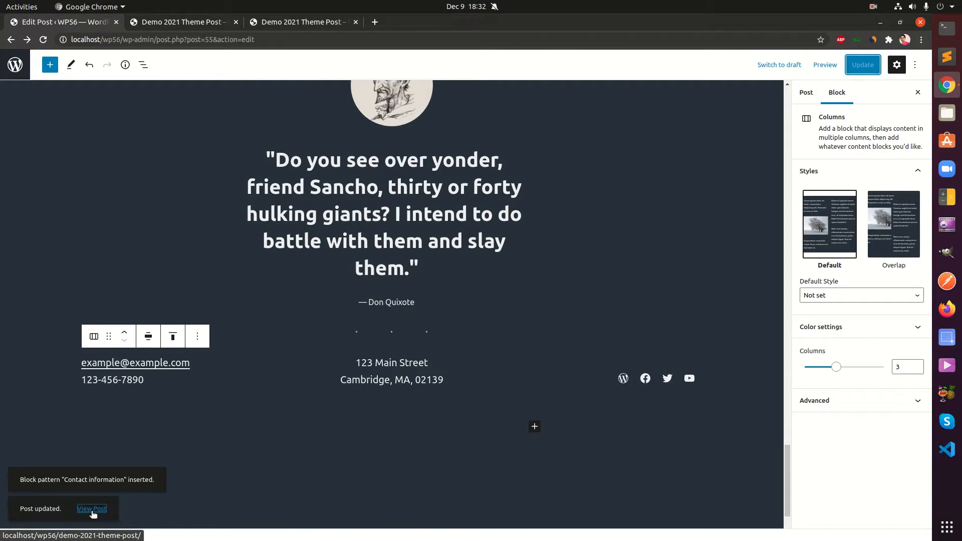
middle_click(93, 513)
left_click(385, 23)
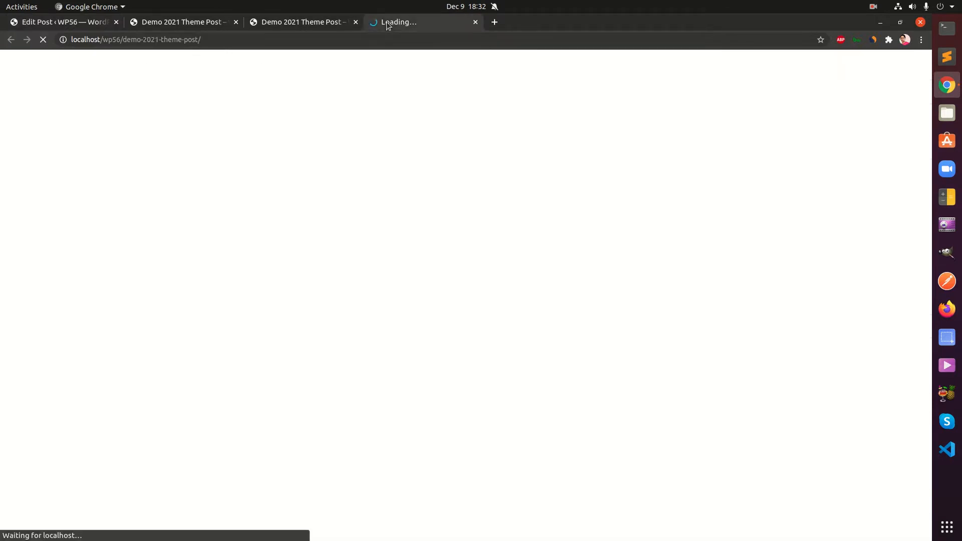
left_click(321, 26)
left_click(356, 22)
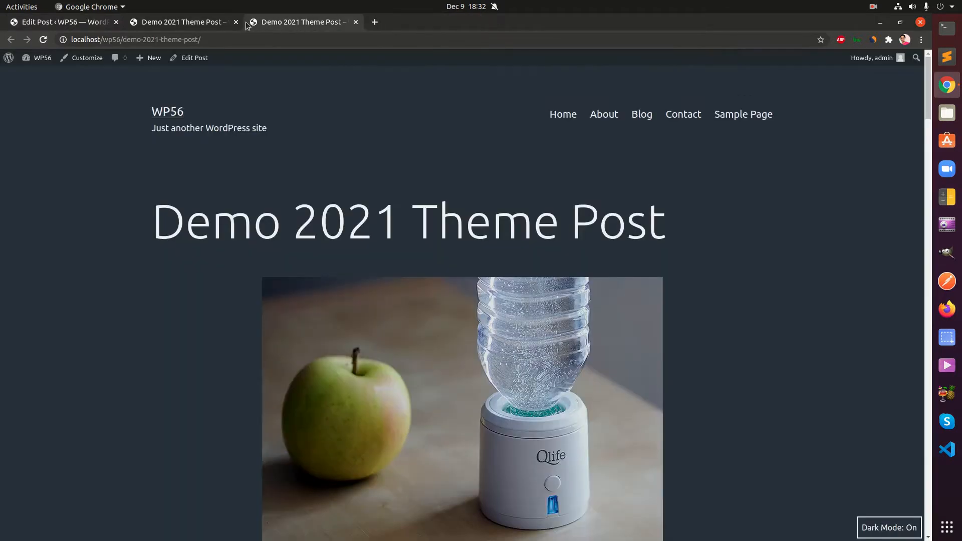
left_click(236, 23)
left_click(63, 25)
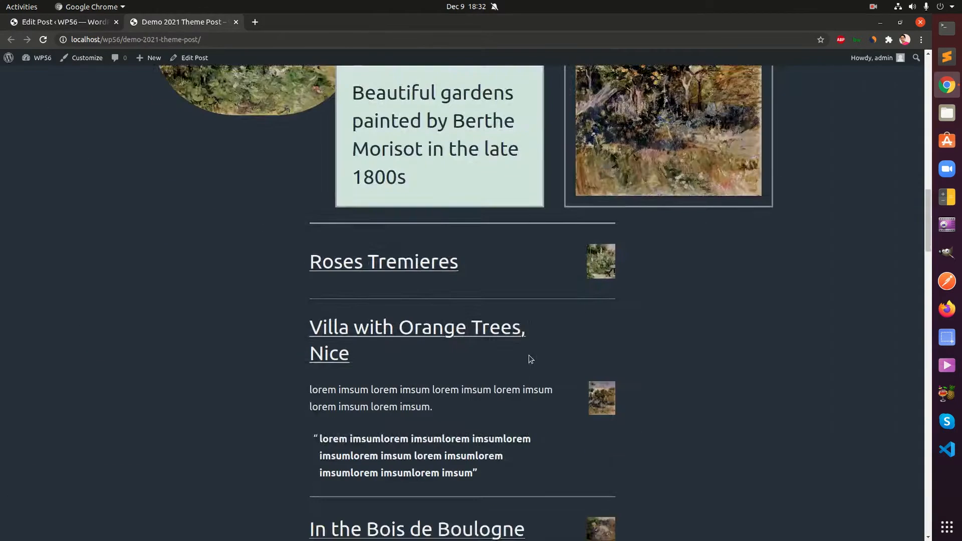
scroll(528, 356, "down", 5)
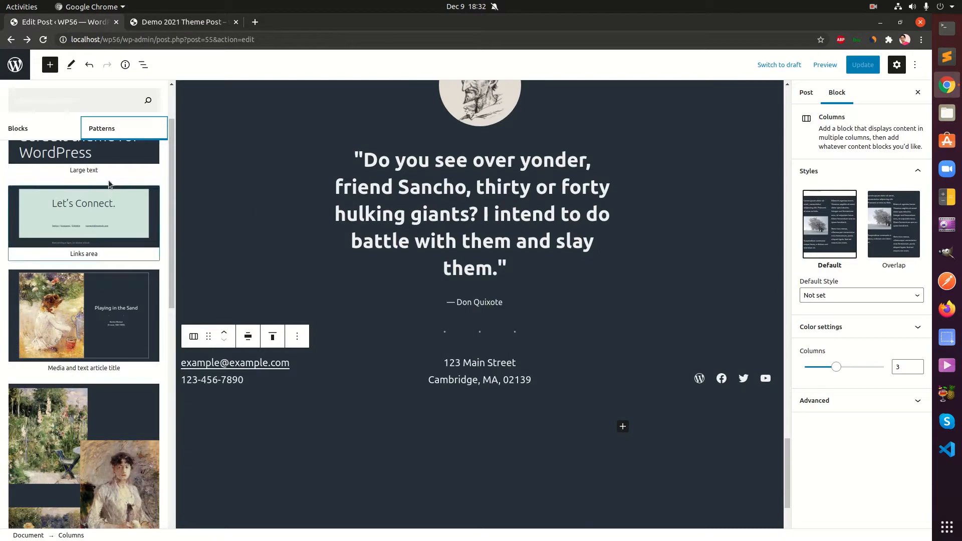
Try to add a block below the quote in the "Villa with Orange Trees, Nice" entry.
left_click(56, 66)
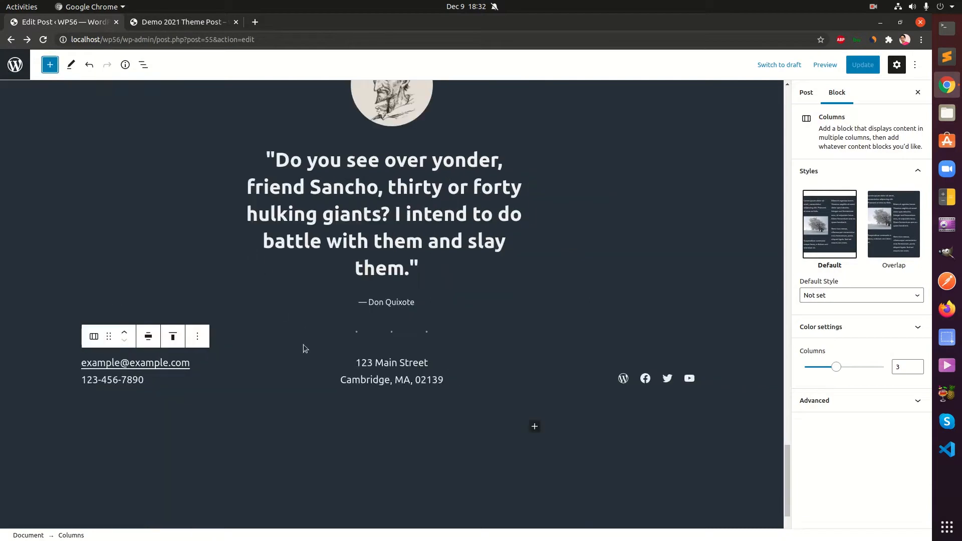
scroll(453, 346, "up", 3)
scroll(481, 356, "up", 15)
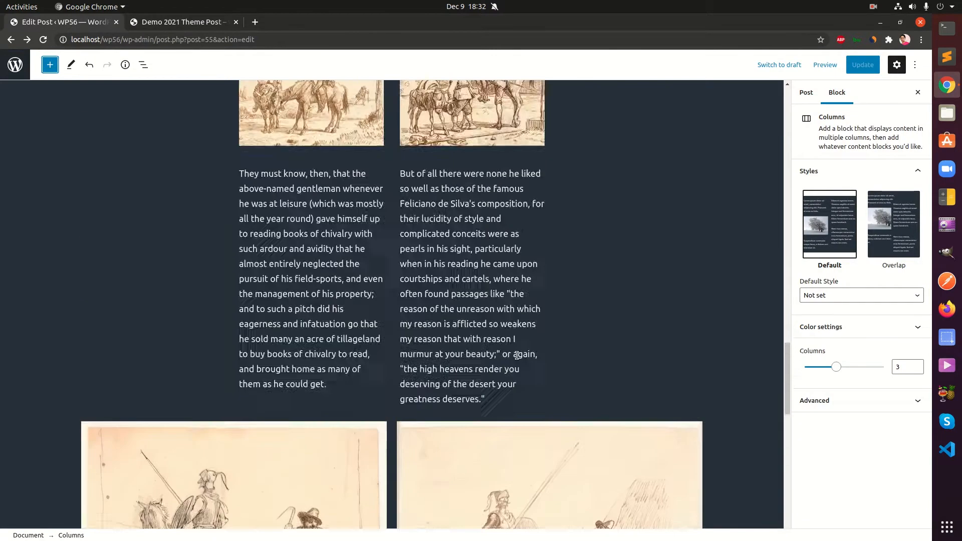
scroll(517, 355, "up", 7)
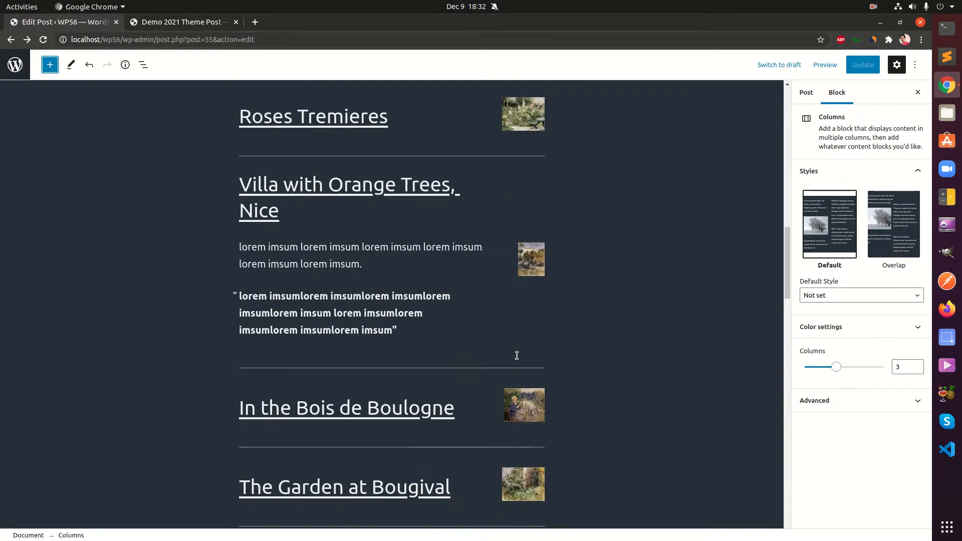
left_click(448, 330)
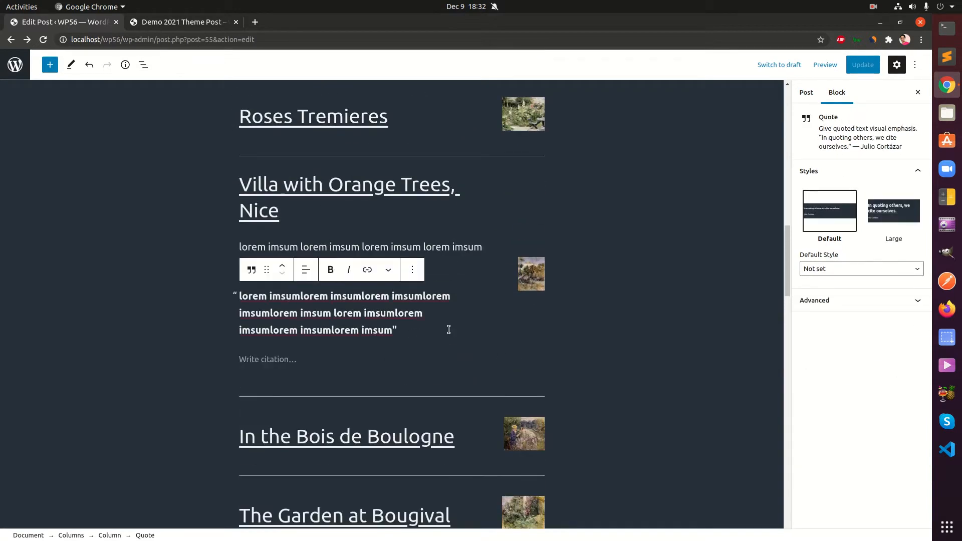
key("Return")
key("BackSpace")
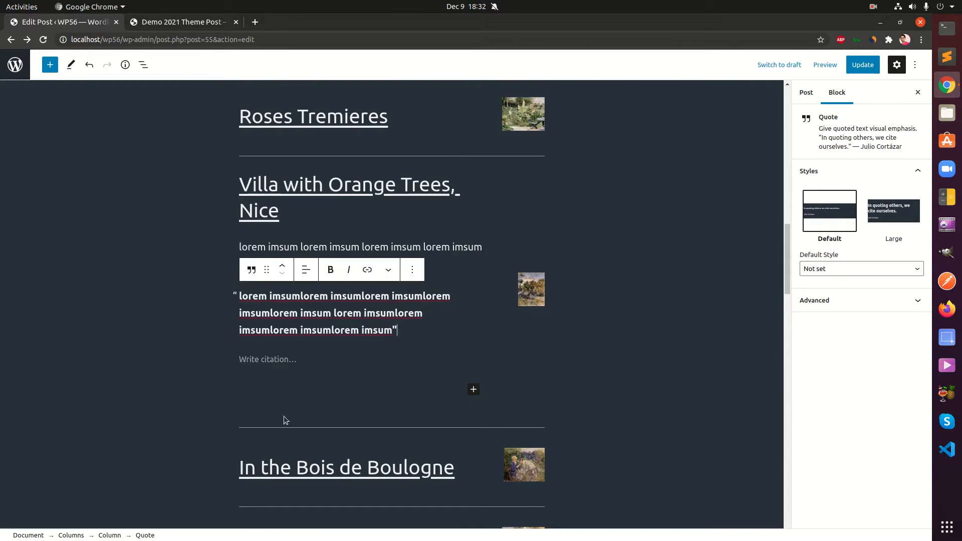
left_click(497, 388)
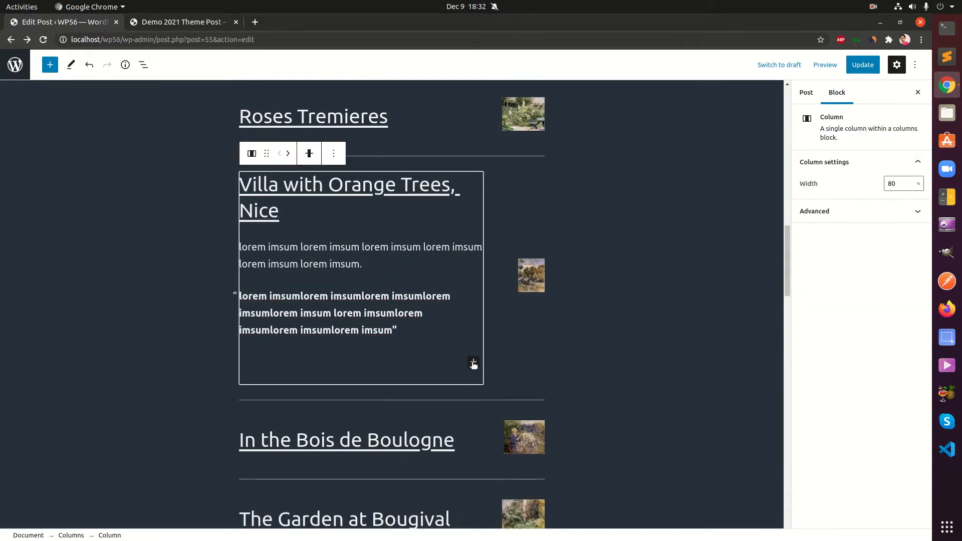
left_click(398, 399)
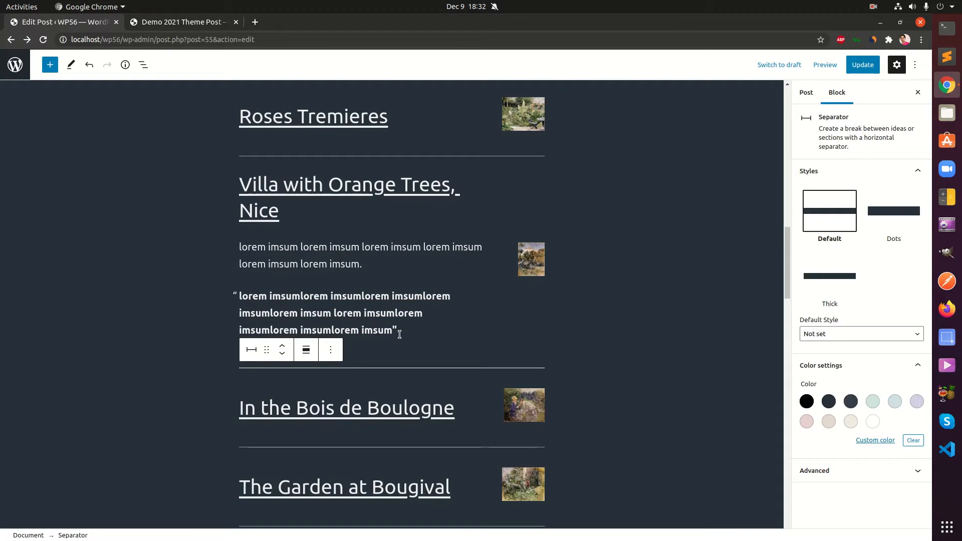
left_click(435, 338)
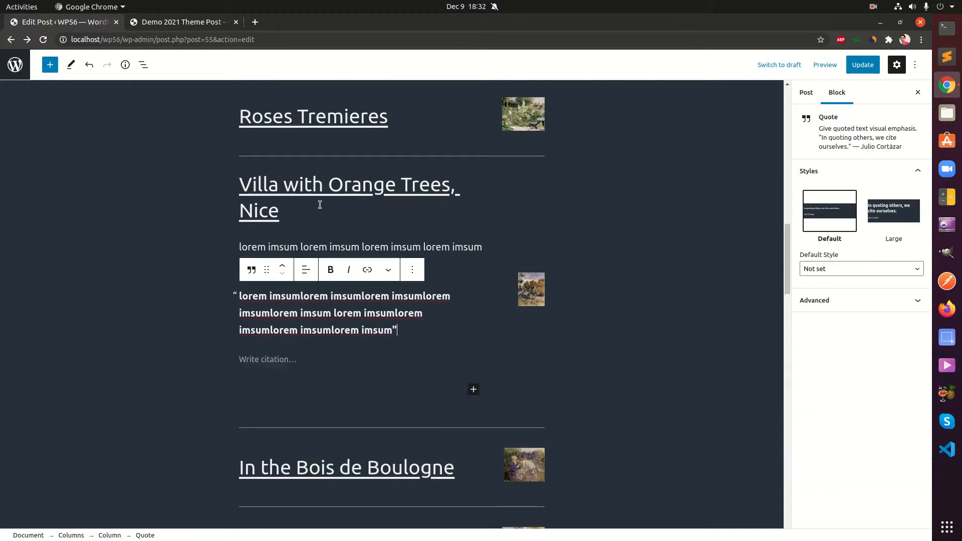
Insert a Video block below the "Roses Tremieres" entry and upload Kazam_00000.mp4 from the Videos folder into it.
left_click(391, 150)
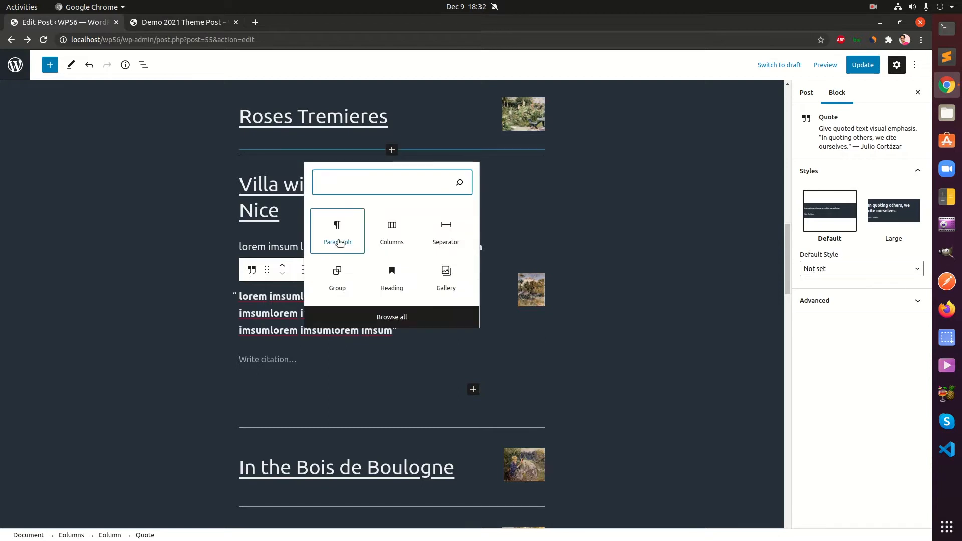
type("vide")
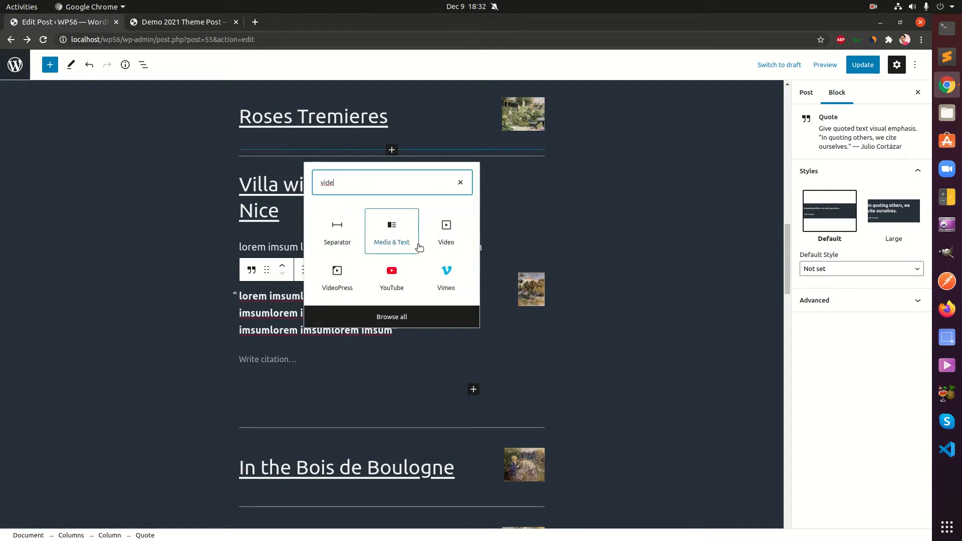
type("o")
left_click(444, 235)
left_click(266, 226)
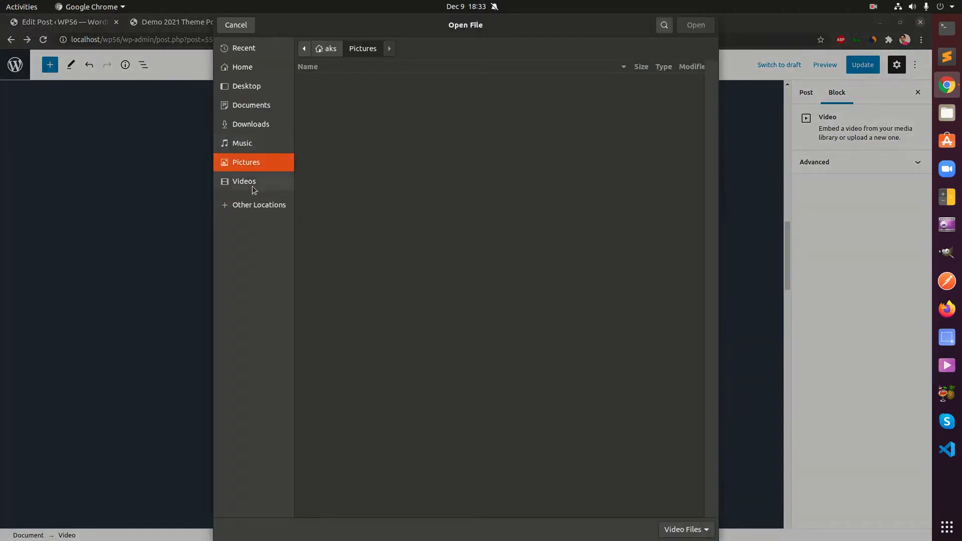
left_click(253, 186)
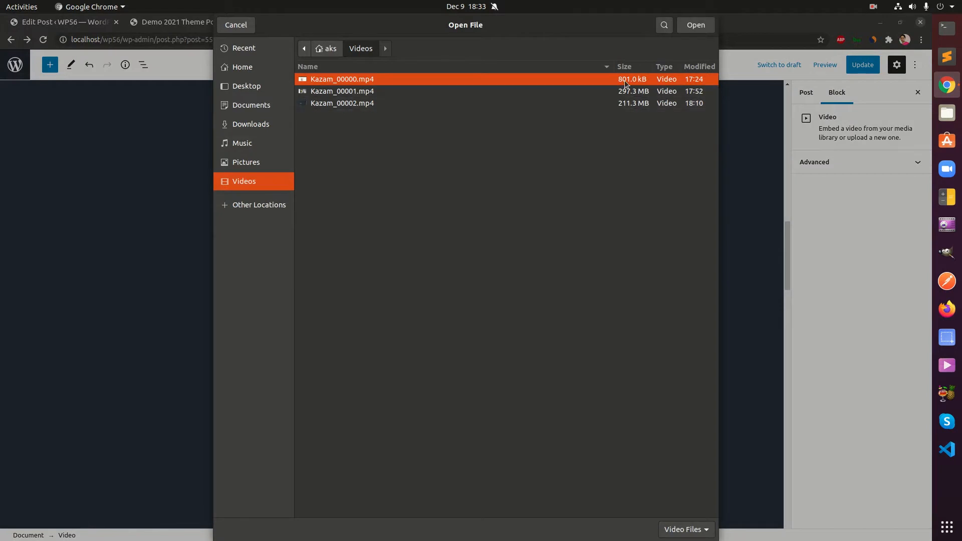
left_click(692, 28)
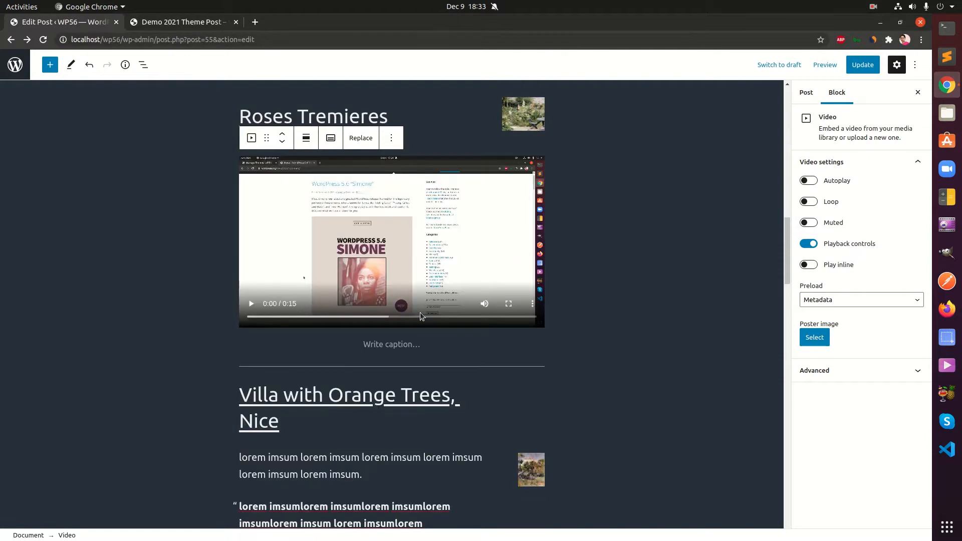
Fill the video's caption with three copies of the "lorem imsum" paragraph from the "Villa with Orange Trees, Nice" entry.
left_click(387, 345)
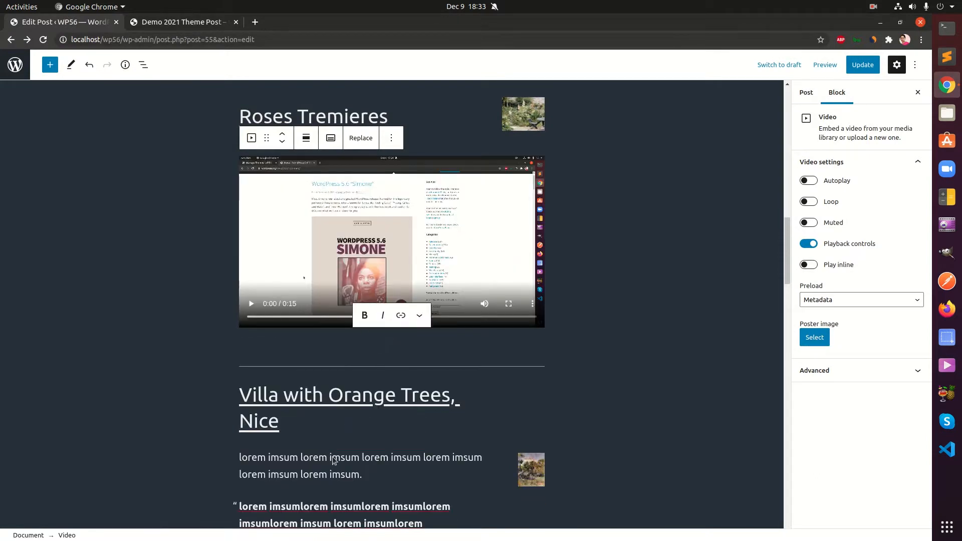
left_click_drag(363, 474, 239, 449)
key("ctrl+c")
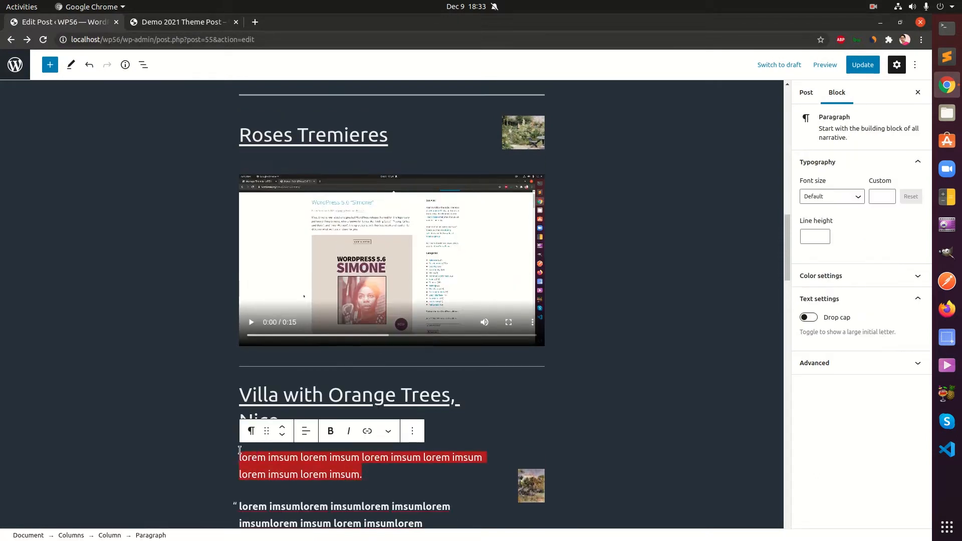
scroll(300, 376, "up", 1)
left_click(390, 341)
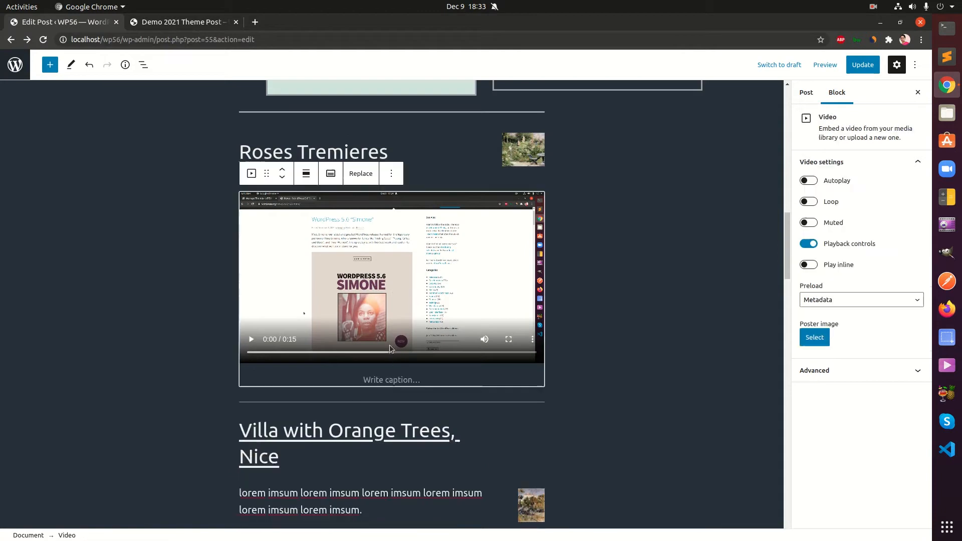
left_click(390, 381)
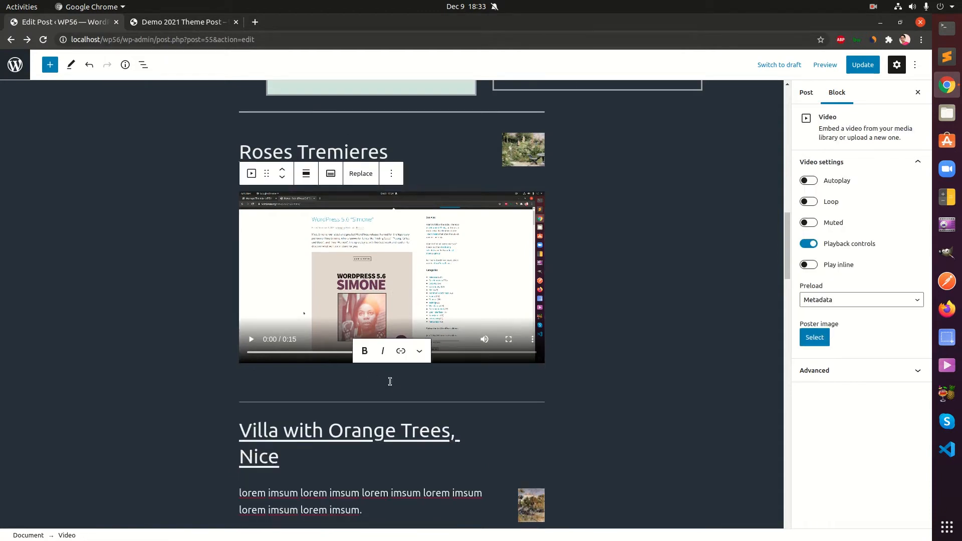
key("ctrl+v")
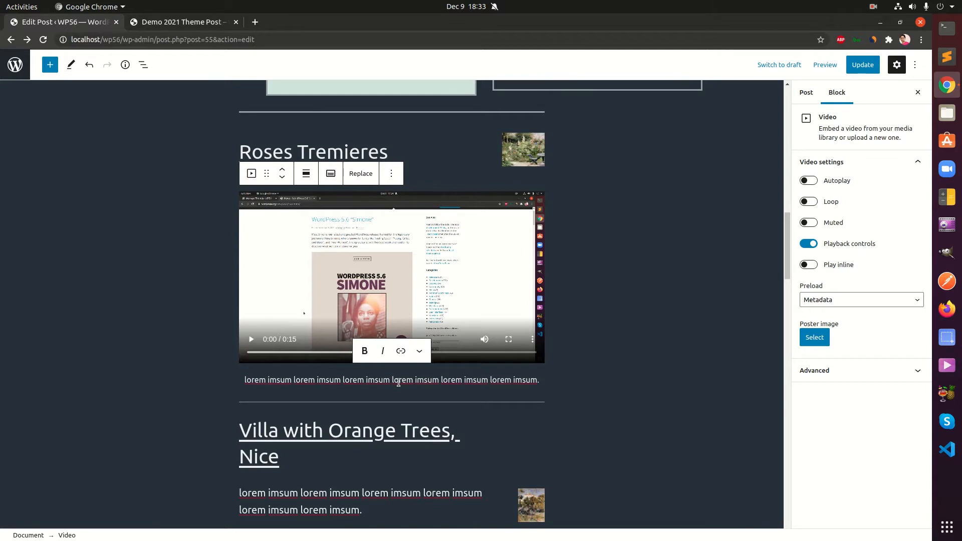
key("Return")
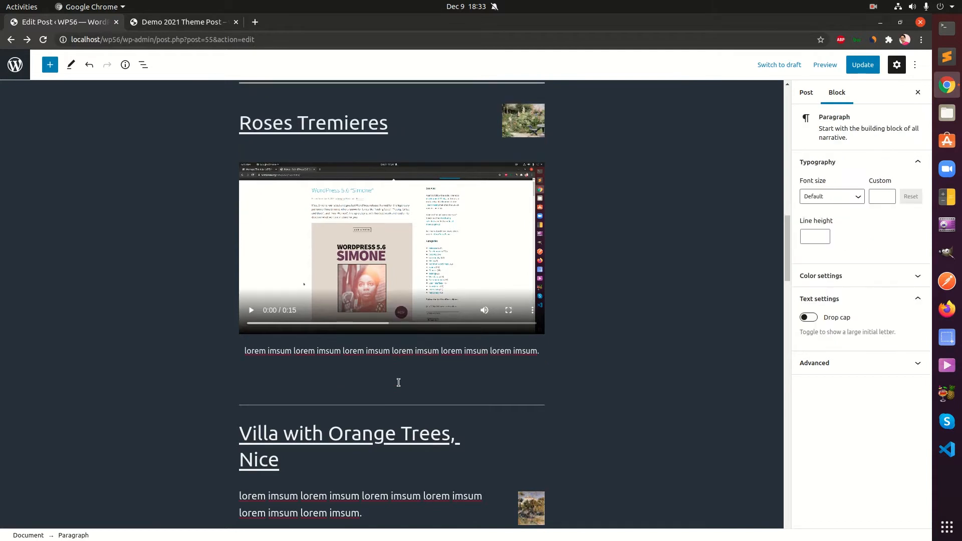
key("BackSpace")
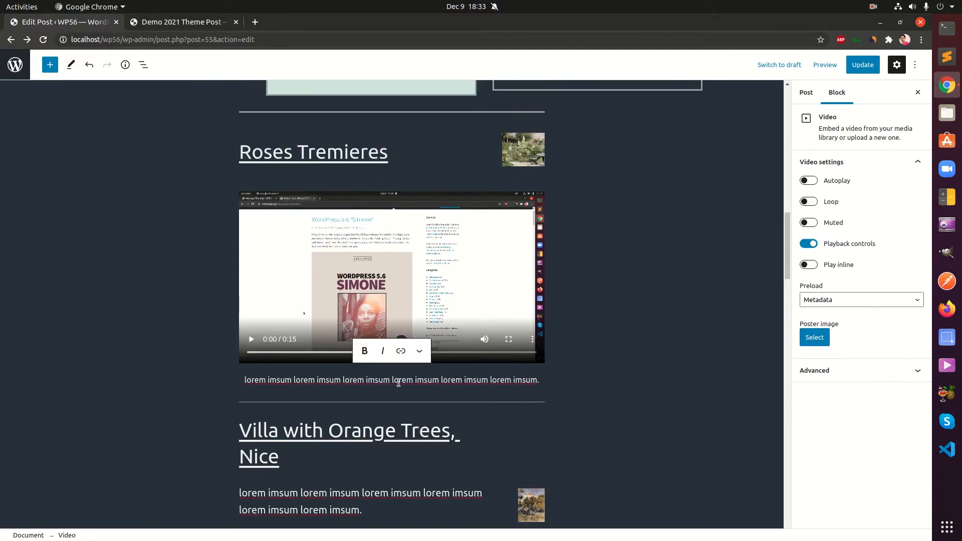
key("ctrl+v")
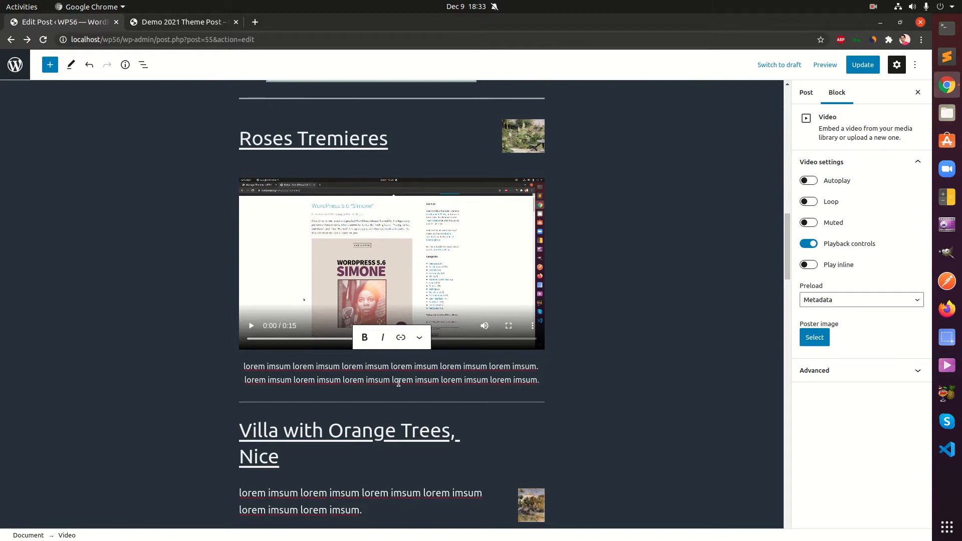
key("ctrl+v")
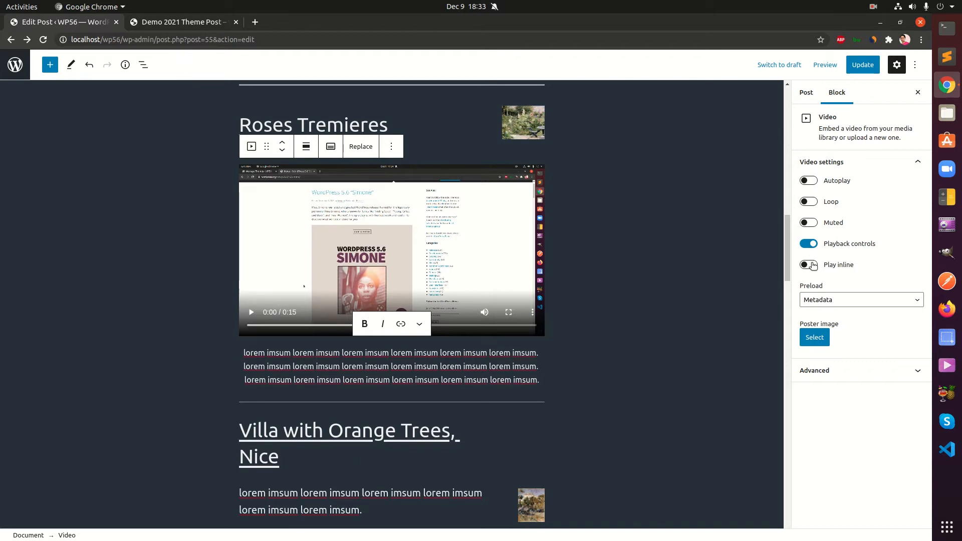
Set the video's preload to Auto and use the apple and Qlife water bottle picture as its poster image.
left_click(822, 301)
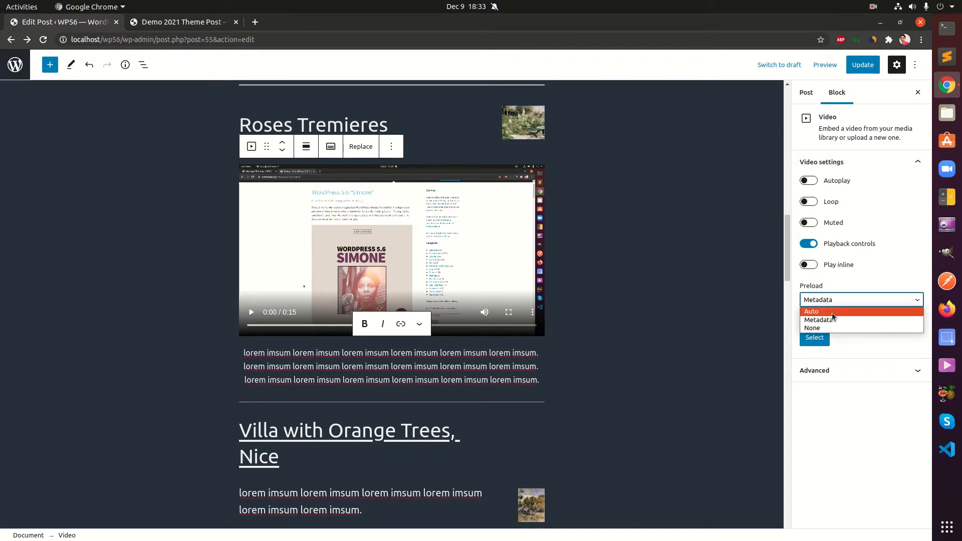
left_click(820, 312)
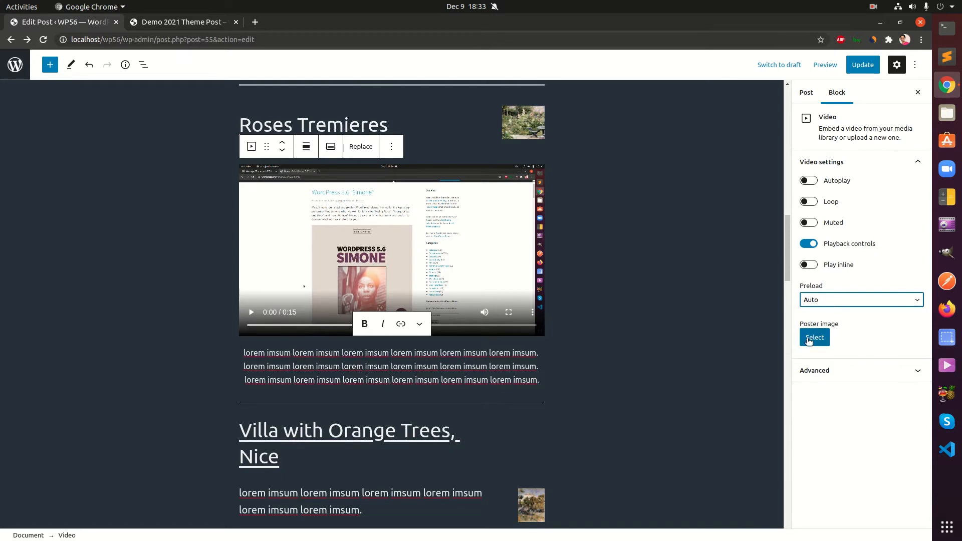
left_click(808, 341)
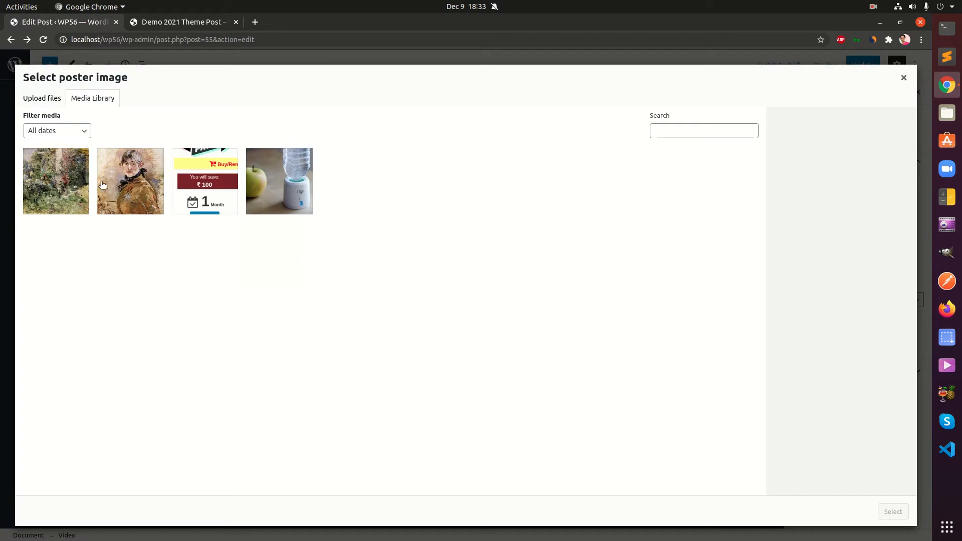
left_click(275, 201)
left_click(894, 512)
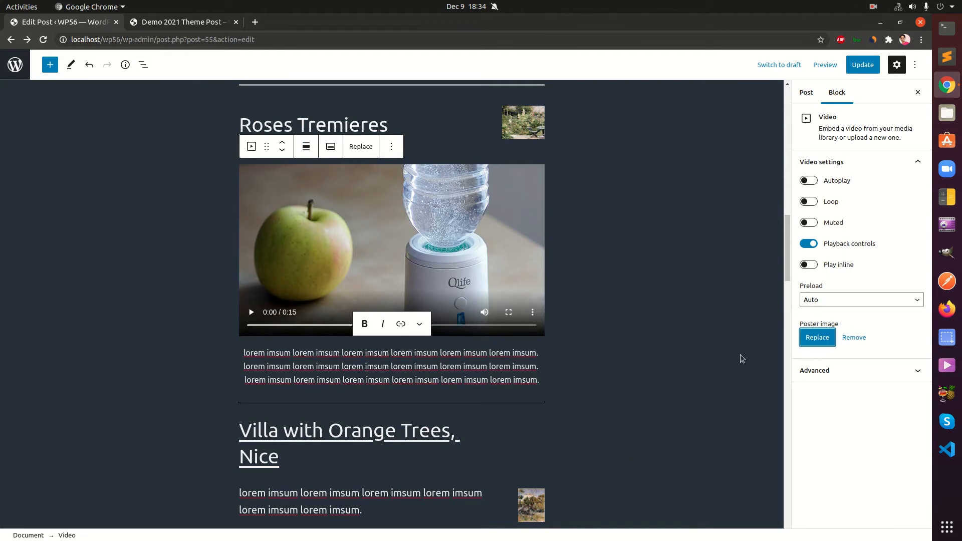
Expand the video block's advanced settings, update the post and open its live version.
scroll(683, 230, "up", 7)
scroll(684, 232, "up", 2)
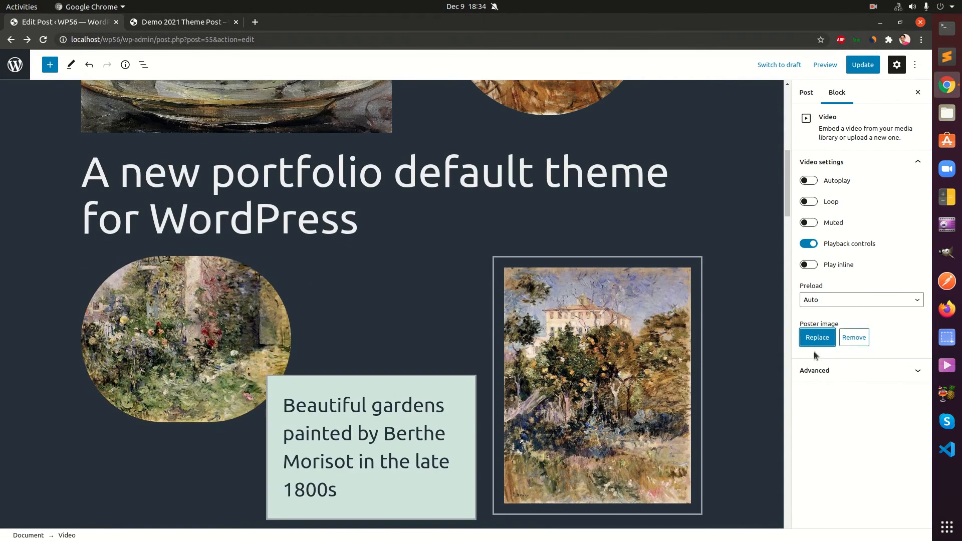
left_click(828, 382)
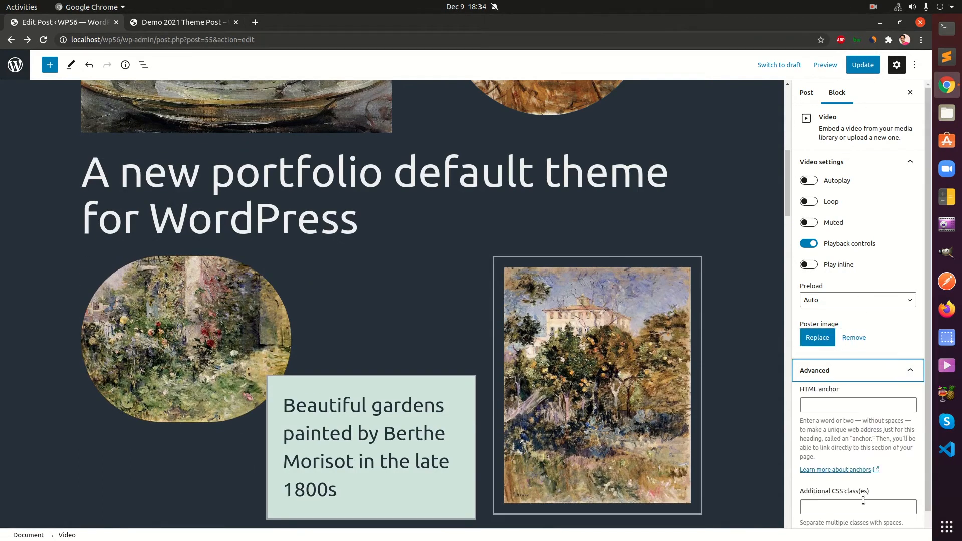
left_click(866, 71)
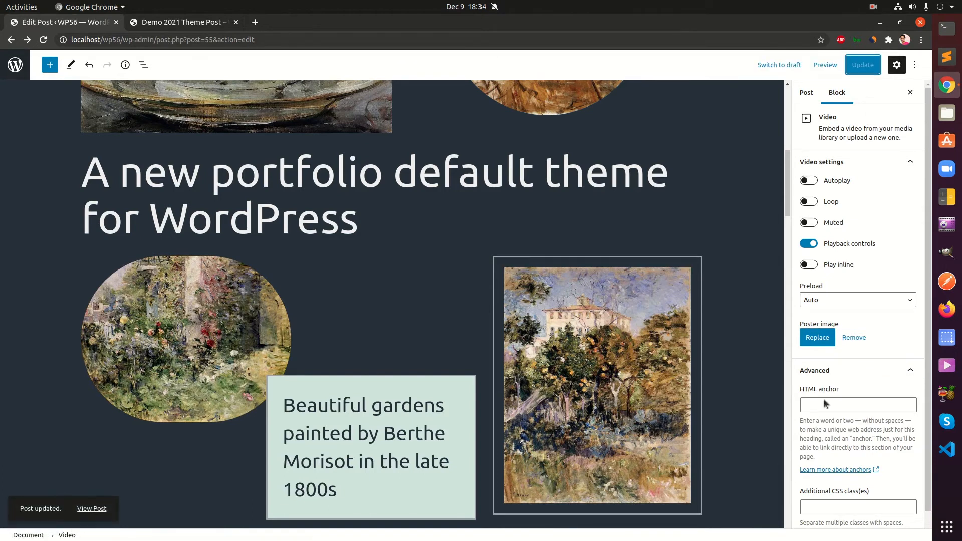
left_click(80, 509)
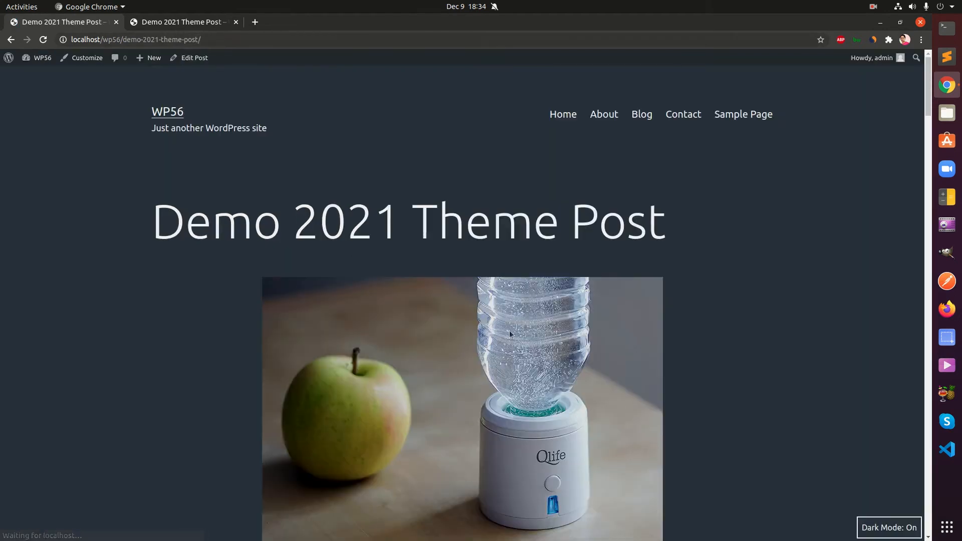
Review the live post from the title through the painting list and Don Quixote sections to the comment form.
scroll(539, 370, "down", 5)
scroll(540, 370, "down", 15)
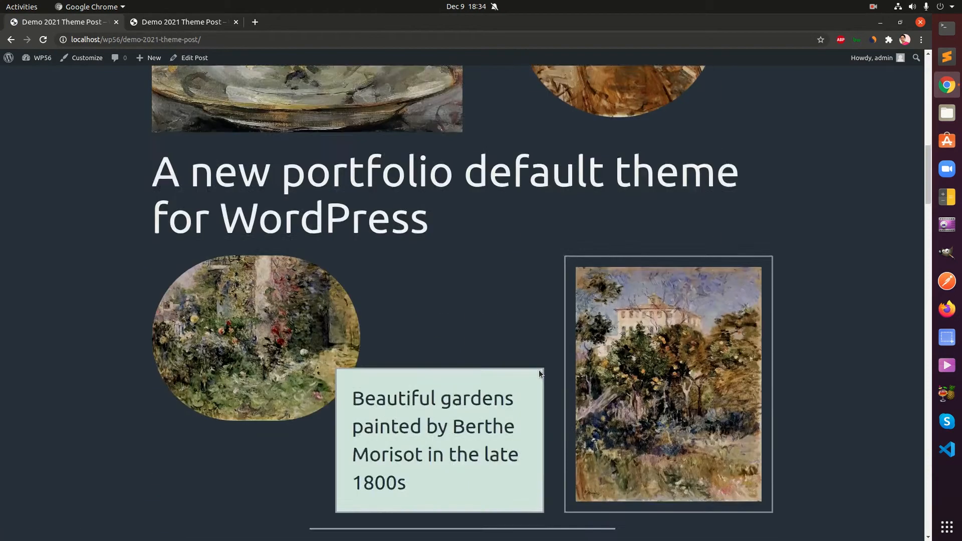
scroll(539, 371, "down", 10)
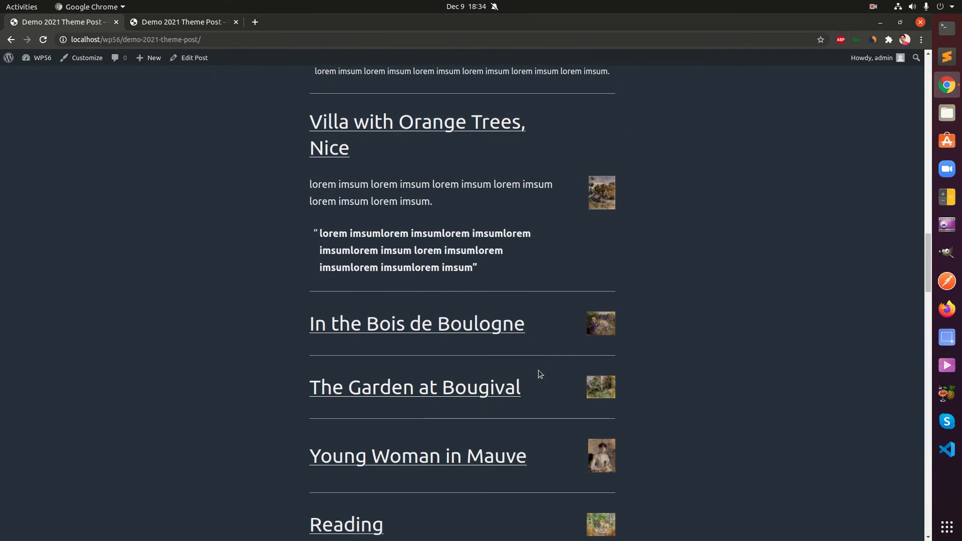
scroll(539, 374, "down", 15)
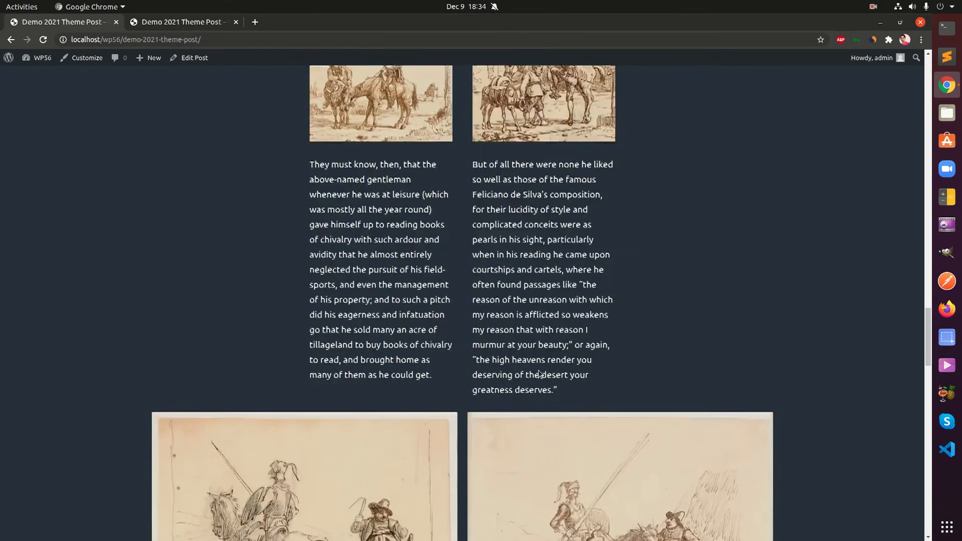
scroll(539, 373, "down", 13)
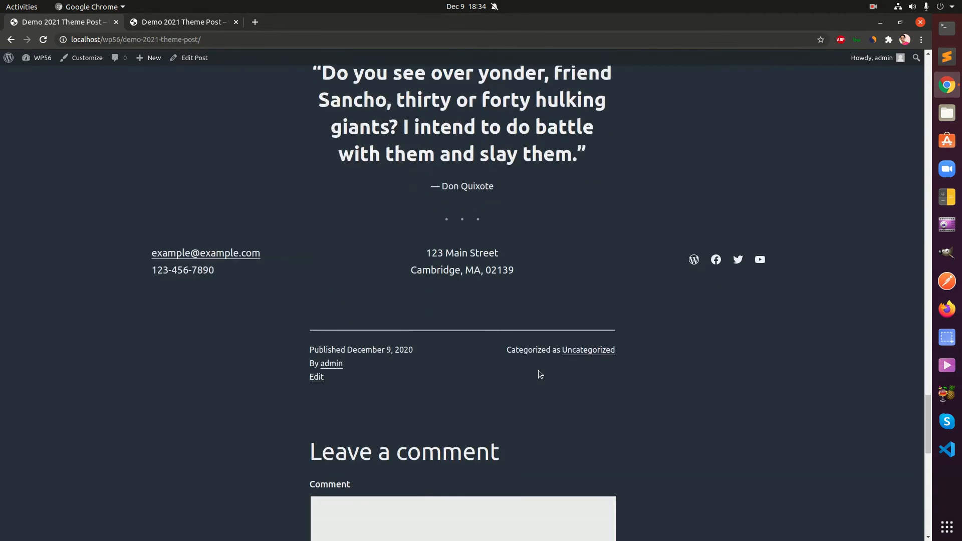
scroll(540, 370, "down", 3)
scroll(540, 369, "up", 11)
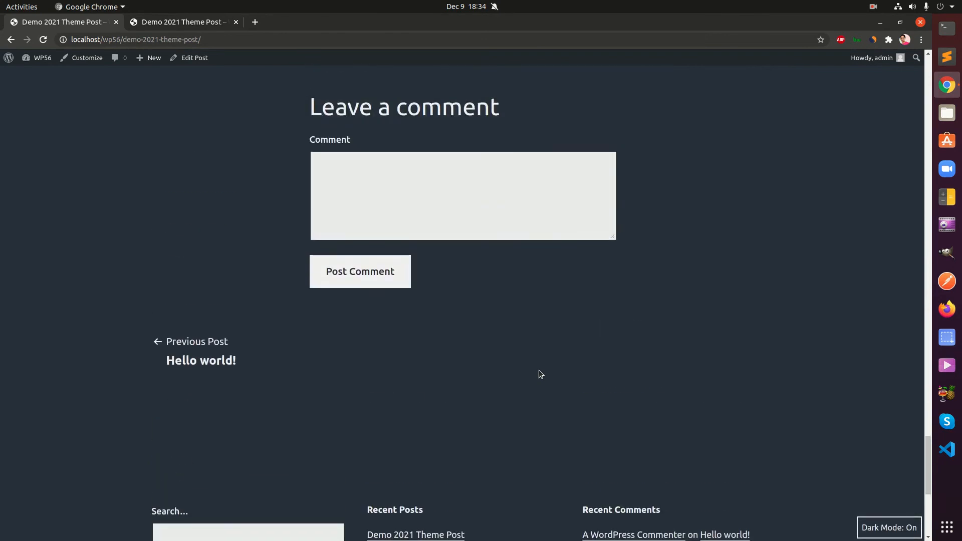
scroll(539, 374, "up", 13)
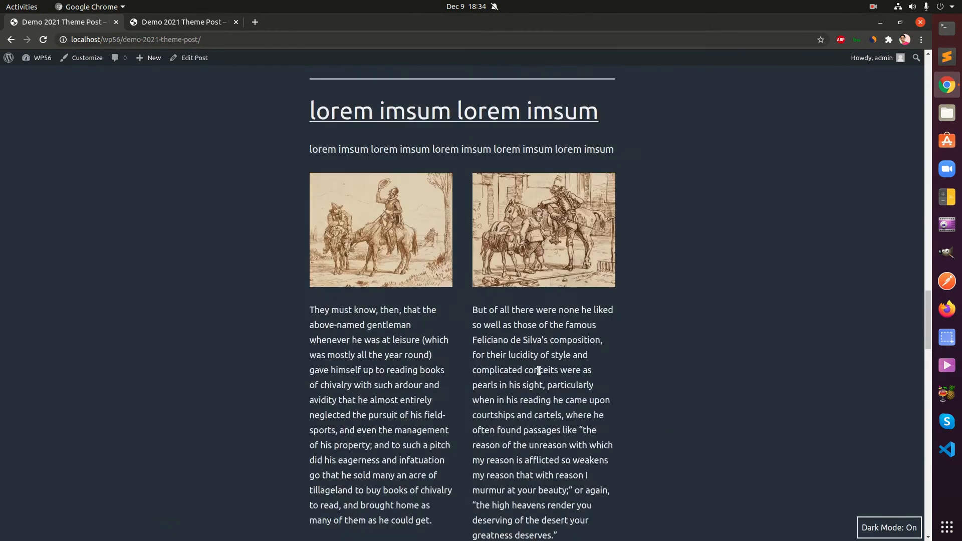
scroll(539, 371, "up", 4)
scroll(628, 383, "up", 3)
Turn the live post's dark mode off and back on, and return to the post title.
left_click(872, 534)
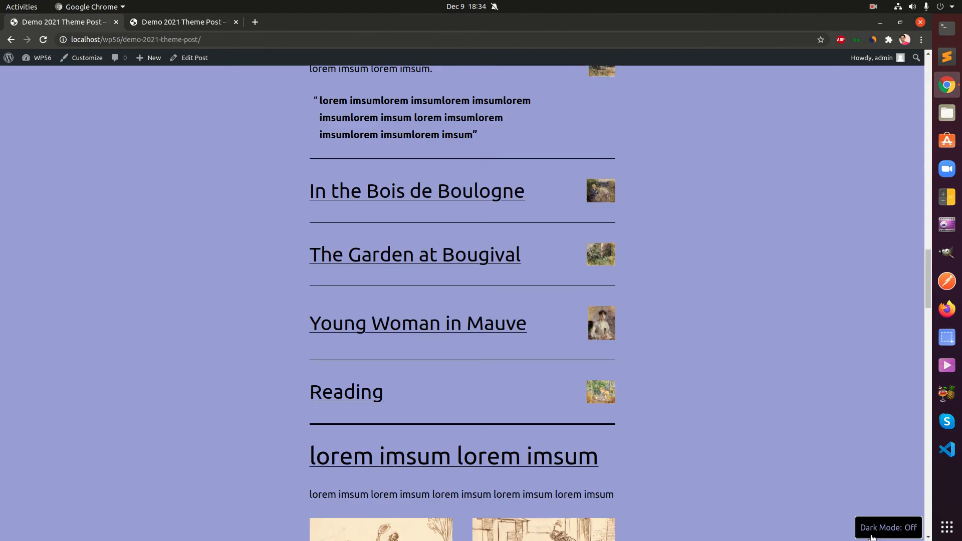
left_click(871, 534)
scroll(775, 498, "up", 9)
scroll(775, 498, "up", 15)
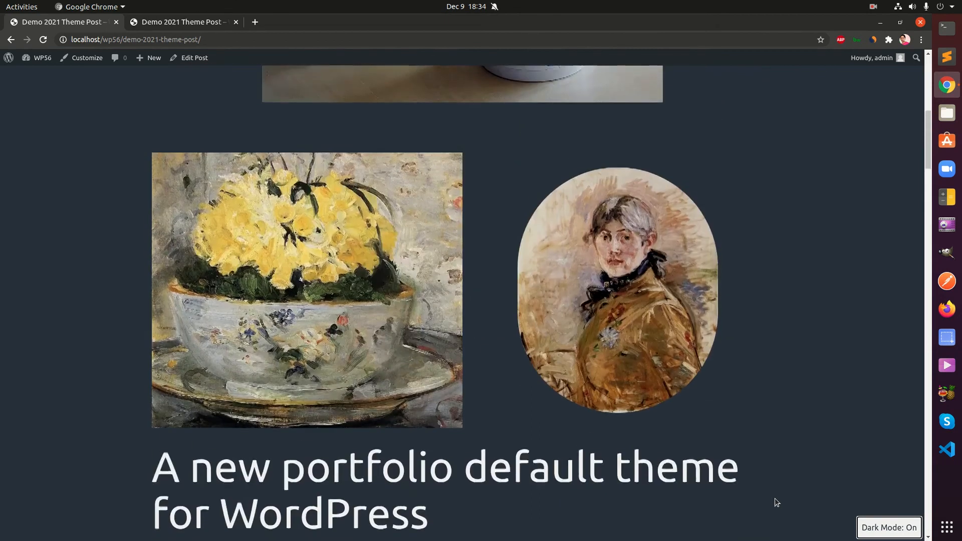
scroll(774, 498, "up", 9)
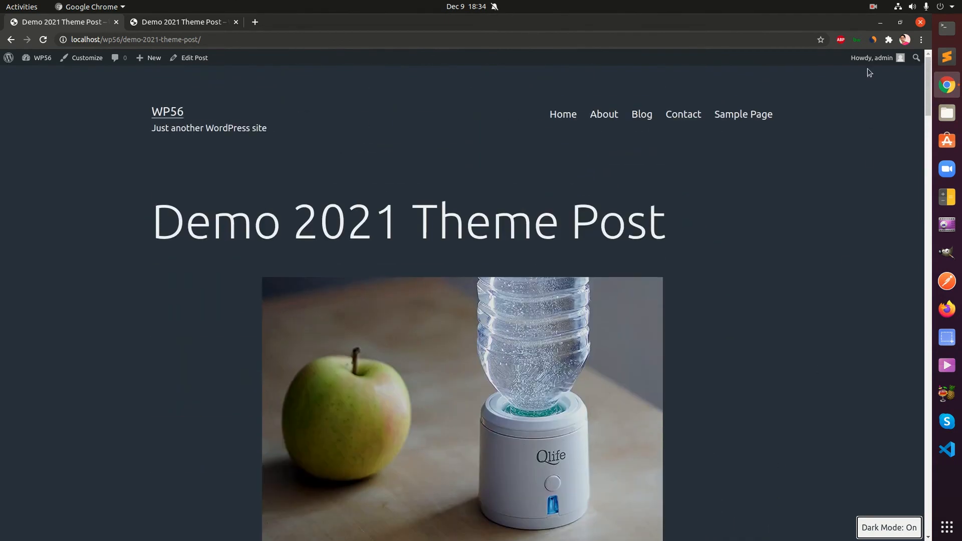